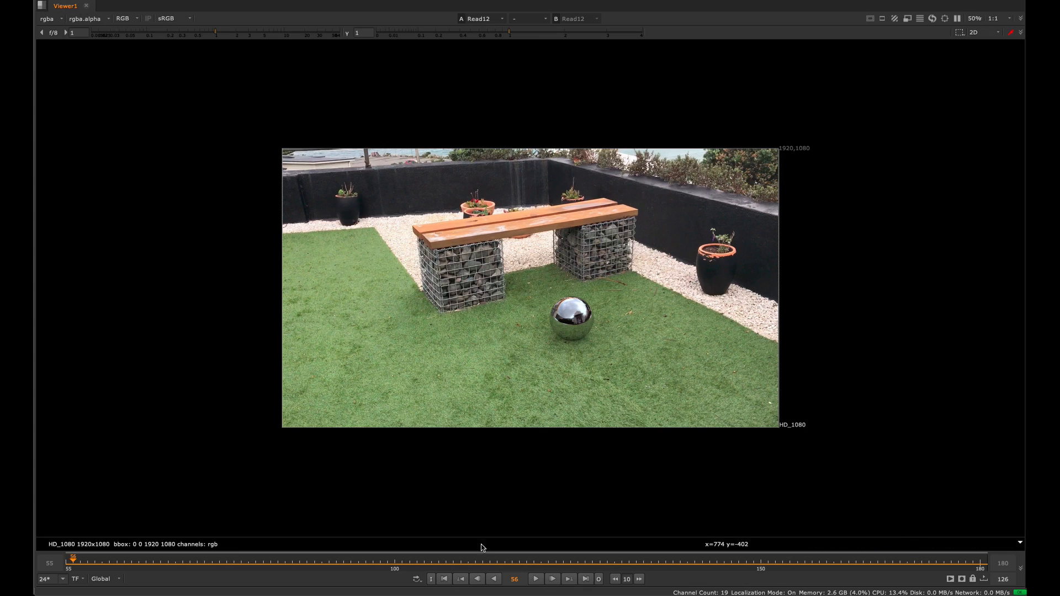
Play back the rendered reflective-ball sequence and survey the whole node graph.
click(536, 579)
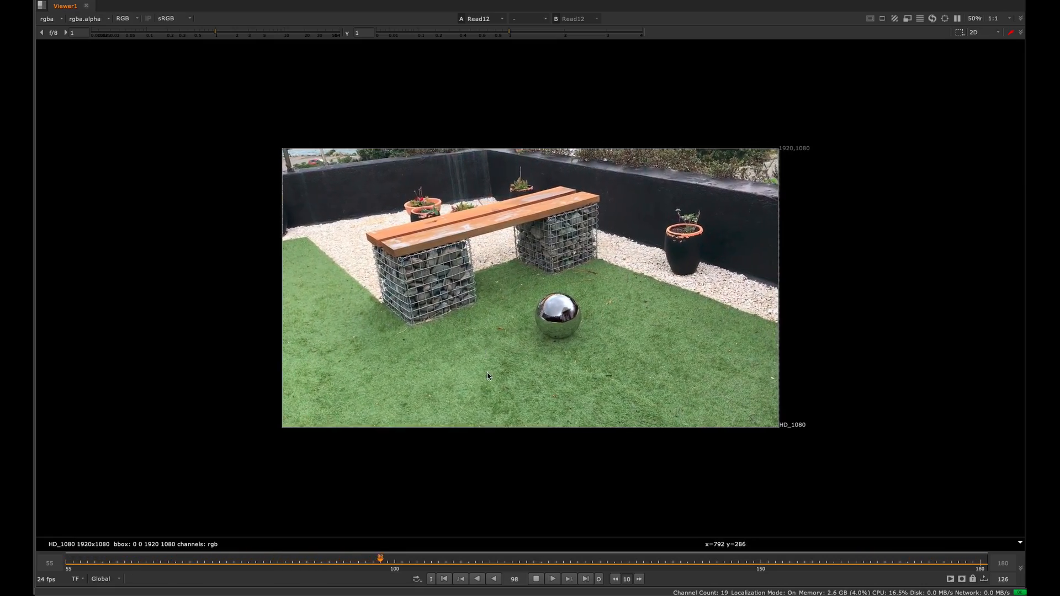
key(space)
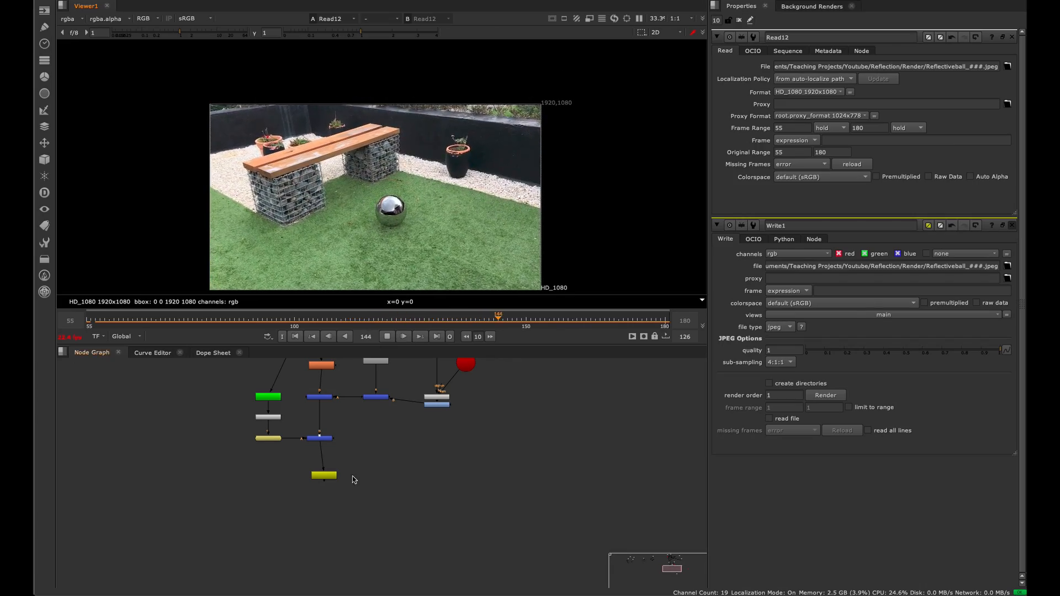
key(space)
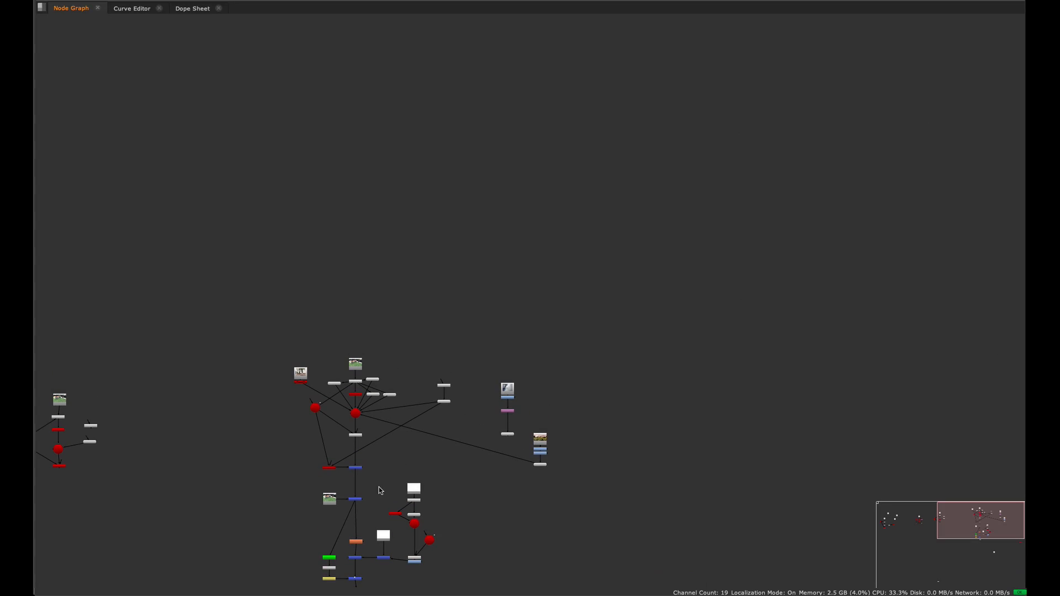
middle_drag(379, 487, 432, 427)
key(space)
key(space)
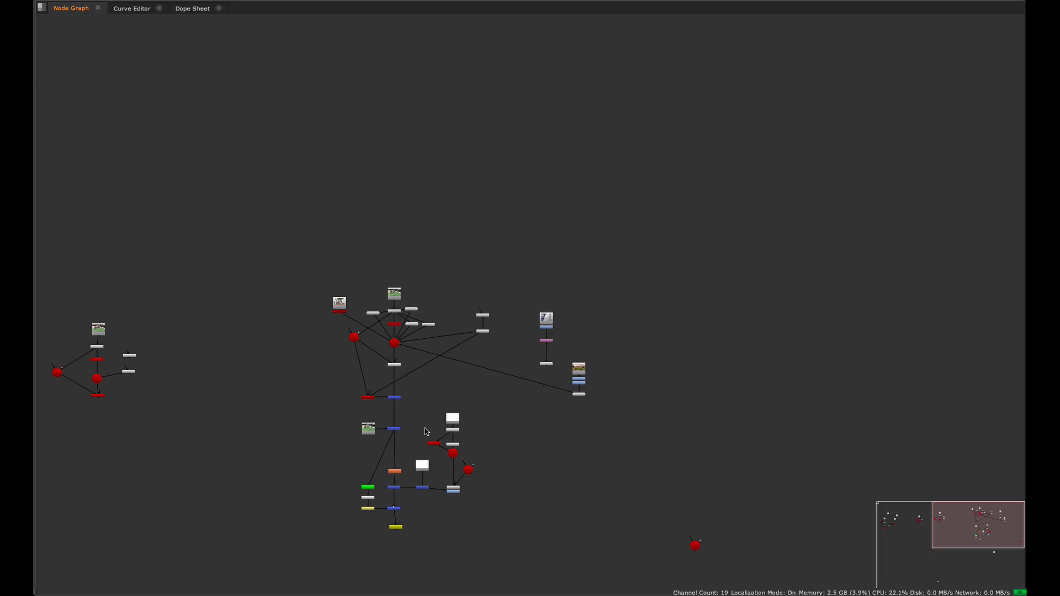
key(space)
Display the IMG_9454.MOV footage from Read7 and scrub through its frames.
click(404, 338)
drag(376, 323, 272, 326)
middle_drag(442, 379, 436, 525)
scroll(357, 442, up, 3)
click(409, 428)
key(1)
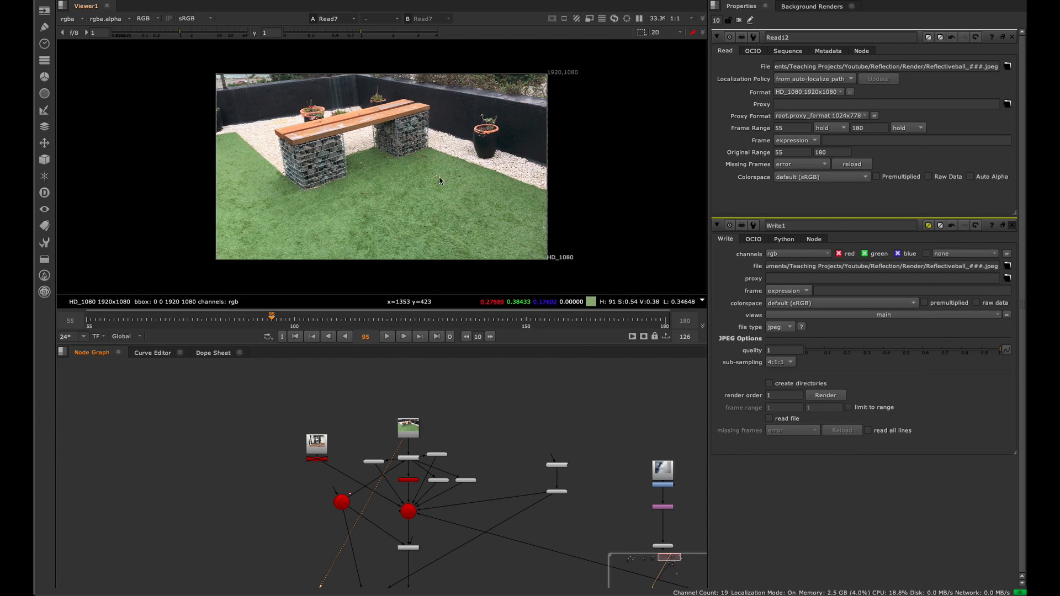
key(l)
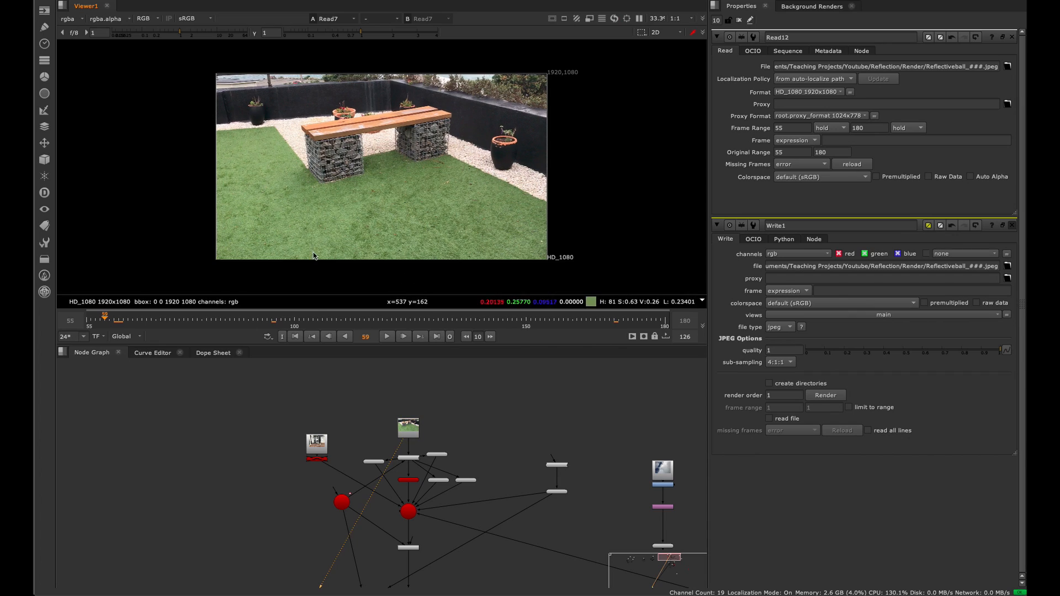
Display the still image feeding Transform1, followed by the Read11 panorama of the garden.
middle_drag(391, 407, 141, 347)
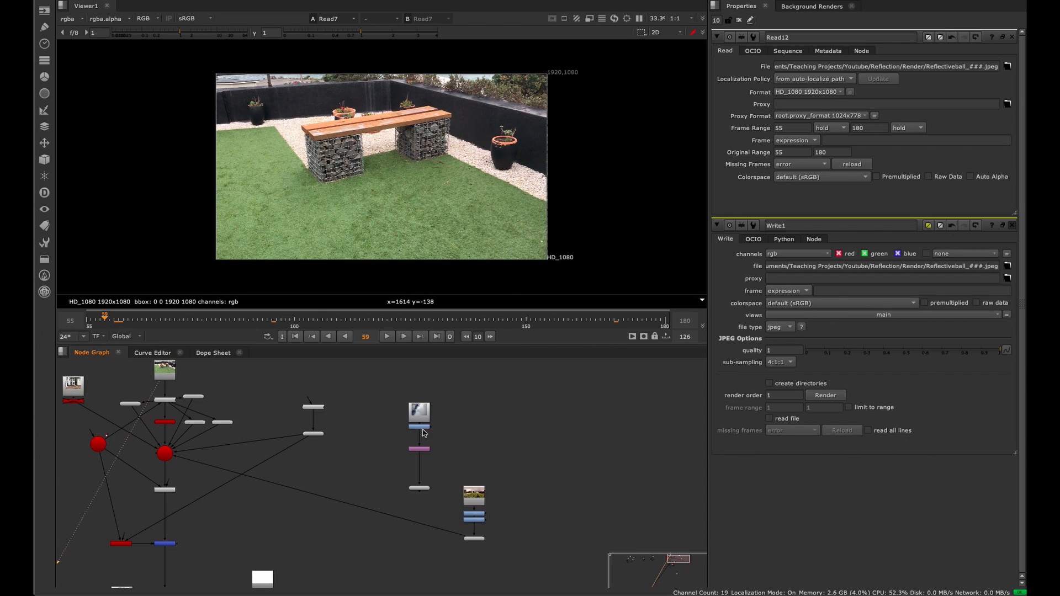
scroll(449, 419, up, 3)
click(418, 412)
key(1)
middle_drag(481, 580, 420, 399)
click(476, 425)
scroll(393, 391, down, 3)
key(1)
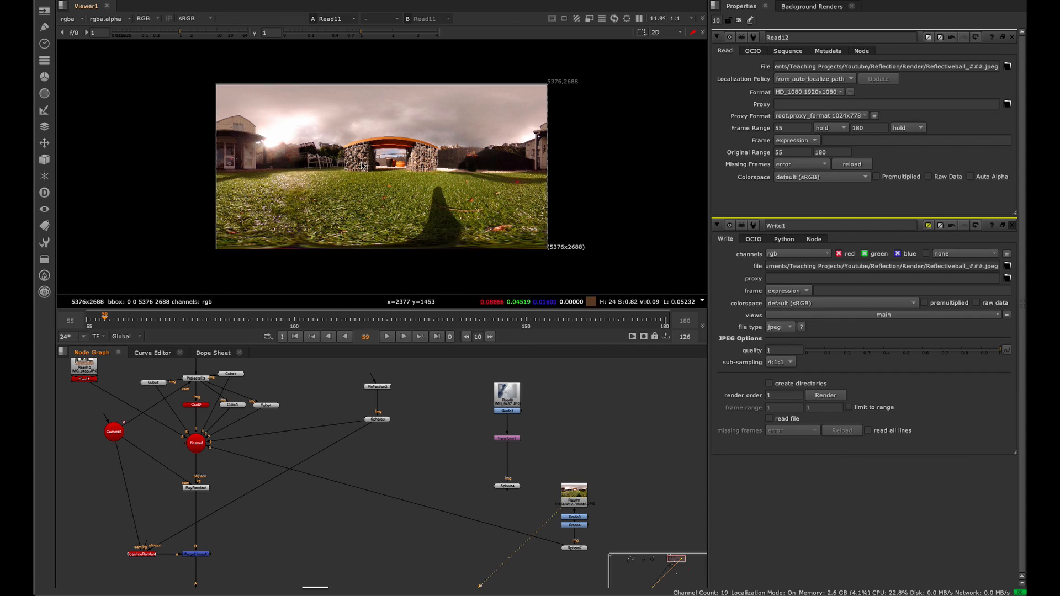
Display the IMG_9455.JPG still from Read10, followed by the Read9 background clip feeding Merge3.
scroll(315, 386, up, 5)
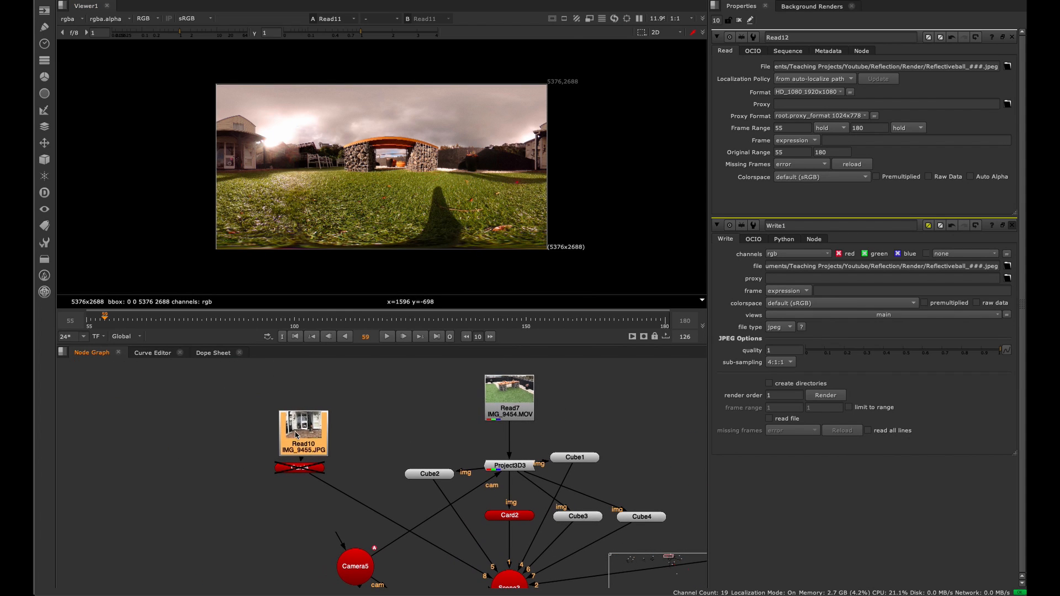
click(304, 432)
key(1)
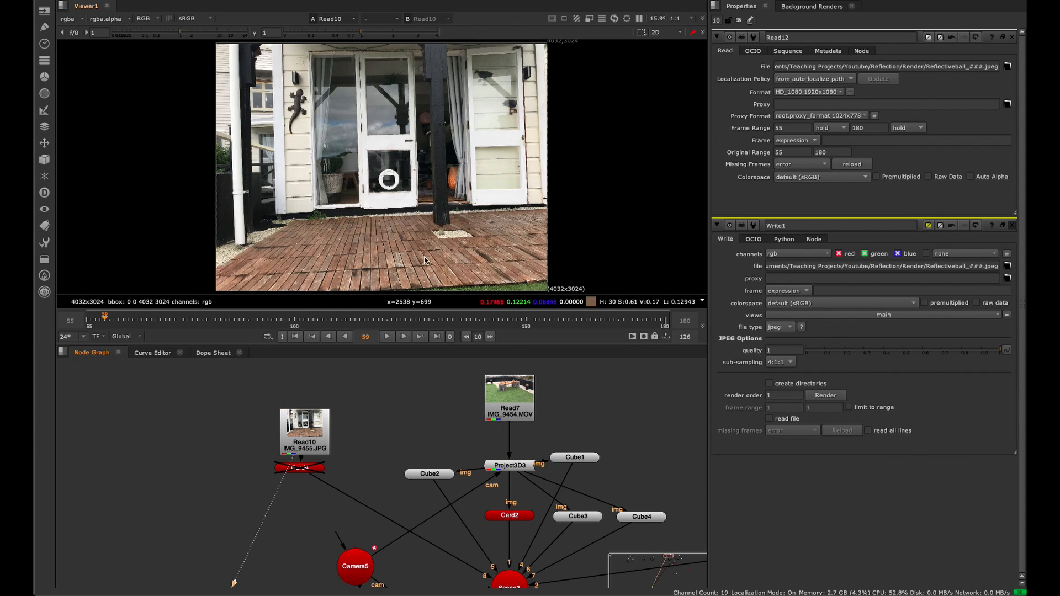
middle_drag(487, 505, 381, 342)
middle_drag(425, 540, 355, 436)
middle_drag(386, 561, 381, 469)
middle_drag(311, 547, 338, 438)
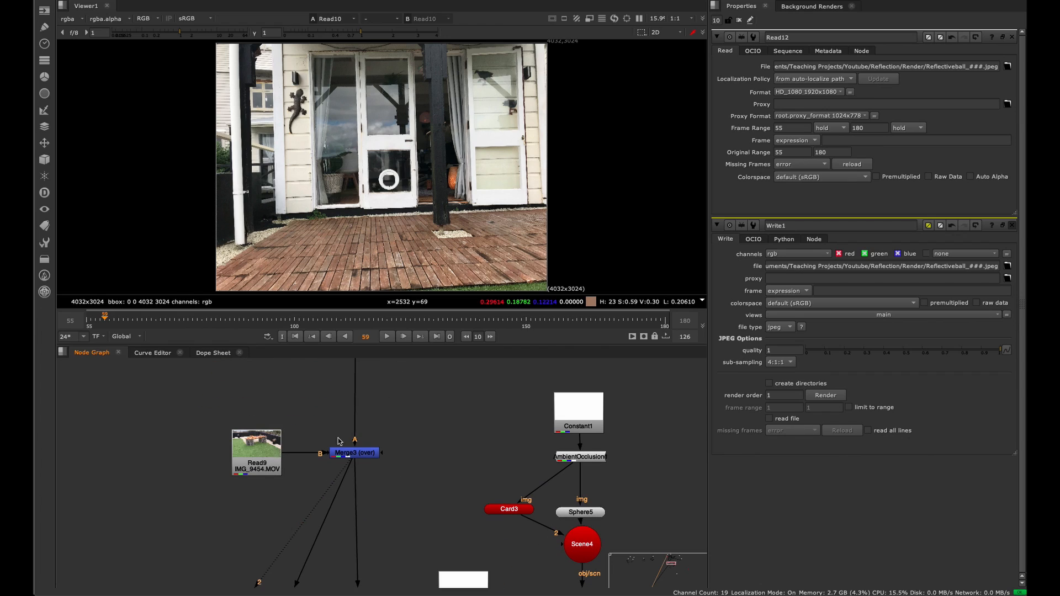
click(267, 452)
key(1)
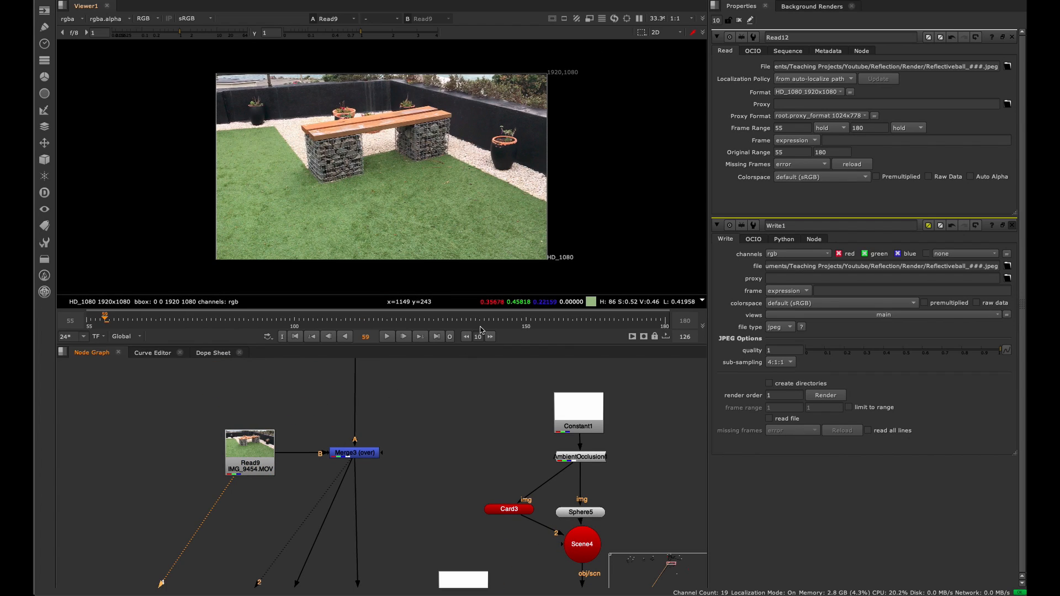
Display the Merge3 composite, then compare it with the final Merge5 output.
click(367, 455)
key(1)
scroll(403, 463, down, 4)
middle_drag(426, 428, 402, 476)
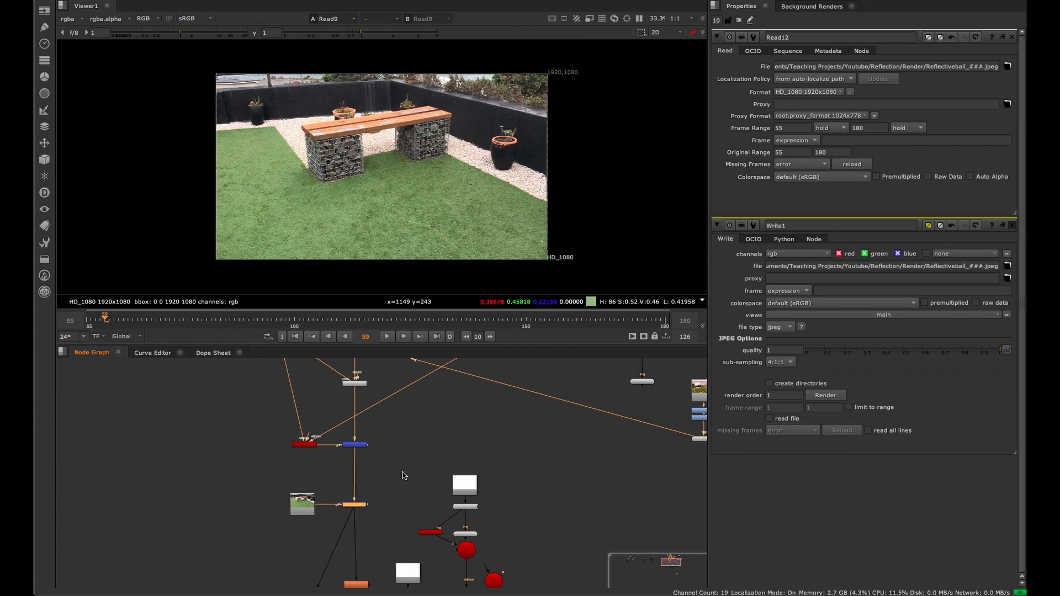
click(390, 431)
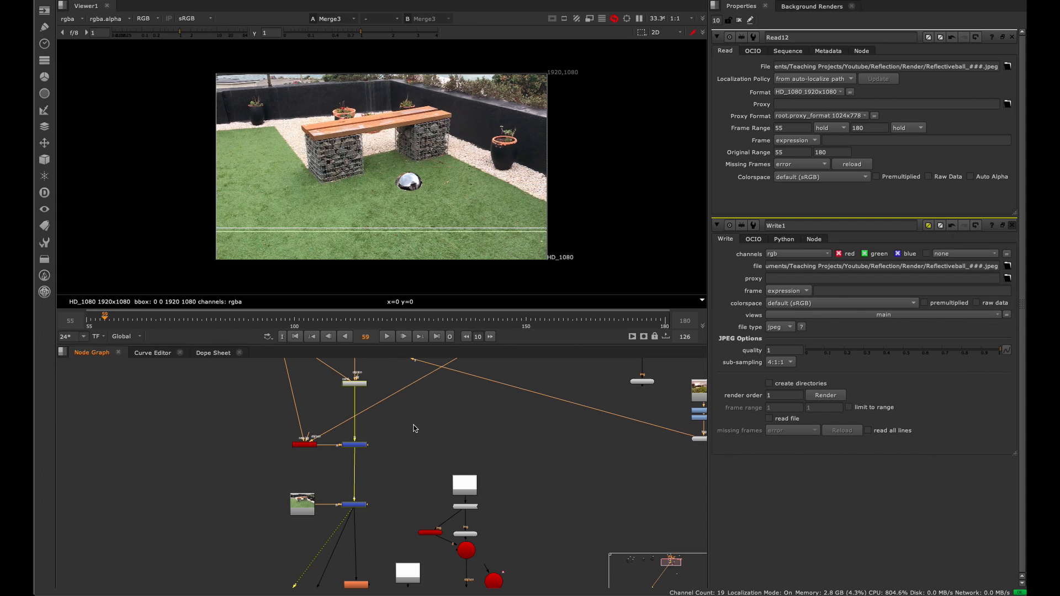
middle_drag(415, 428, 435, 302)
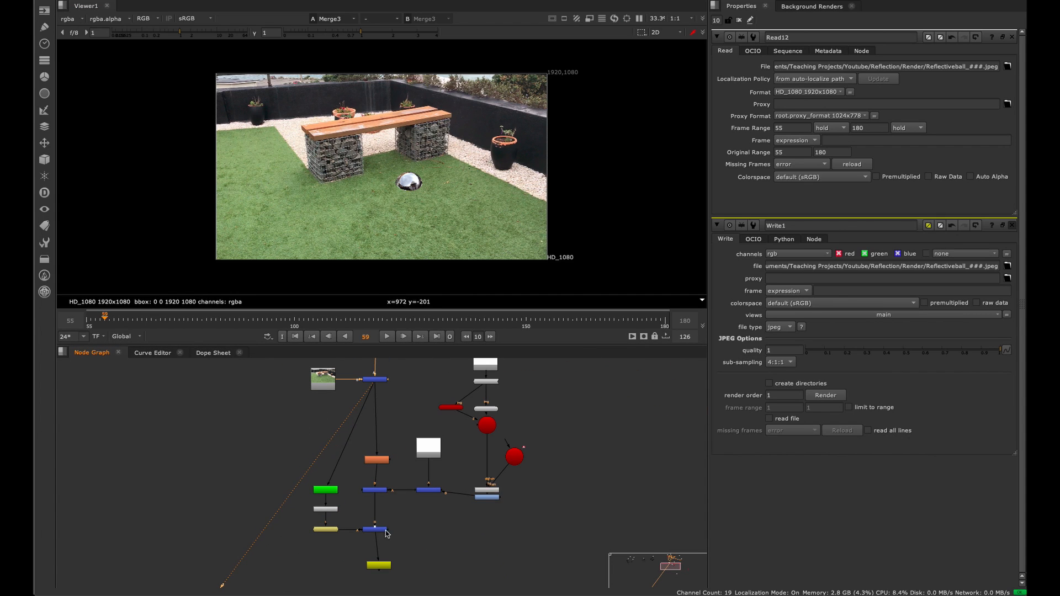
click(385, 531)
key(2)
middle_drag(513, 375, 389, 472)
middle_drag(446, 433, 351, 517)
middle_drag(469, 414, 441, 406)
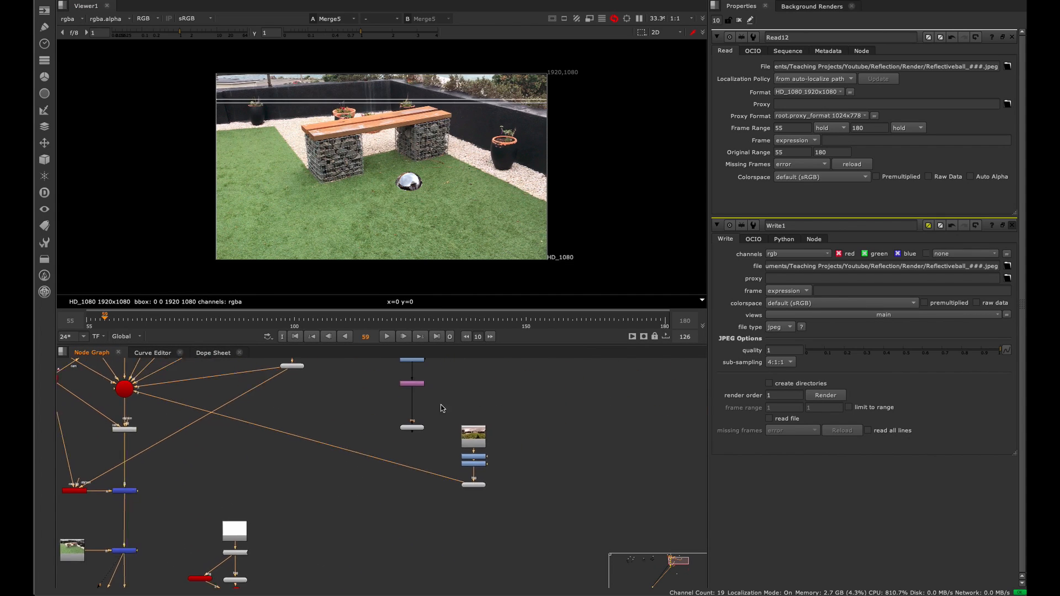
Display the pre-rendered reflective-ball sequence from Read12.
scroll(440, 406, down, 3)
middle_drag(397, 482, 399, 328)
middle_drag(362, 558, 399, 467)
click(404, 483)
key(1)
scroll(426, 501, up, 2)
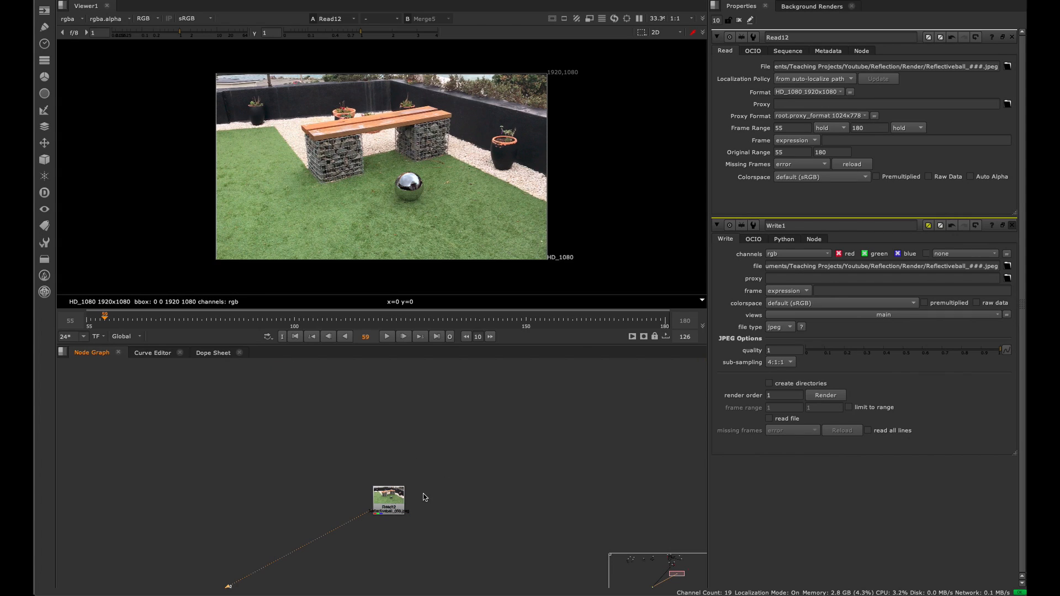
Display the Read11 garden panorama used as the environment for its sphere.
middle_drag(472, 399, 373, 502)
middle_drag(409, 392, 495, 565)
click(464, 393)
key(1)
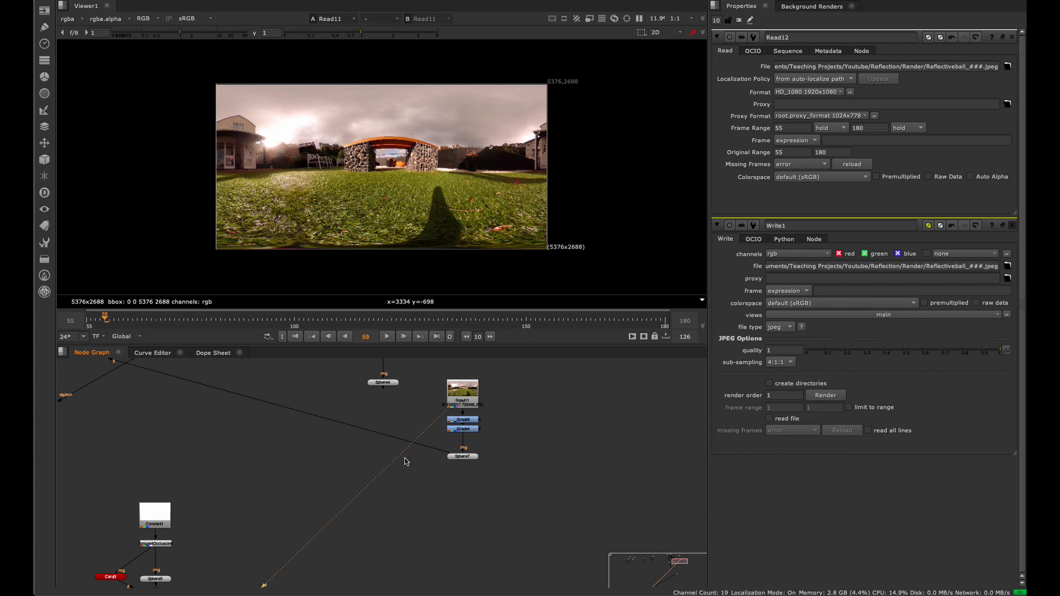
middle_drag(319, 443, 317, 484)
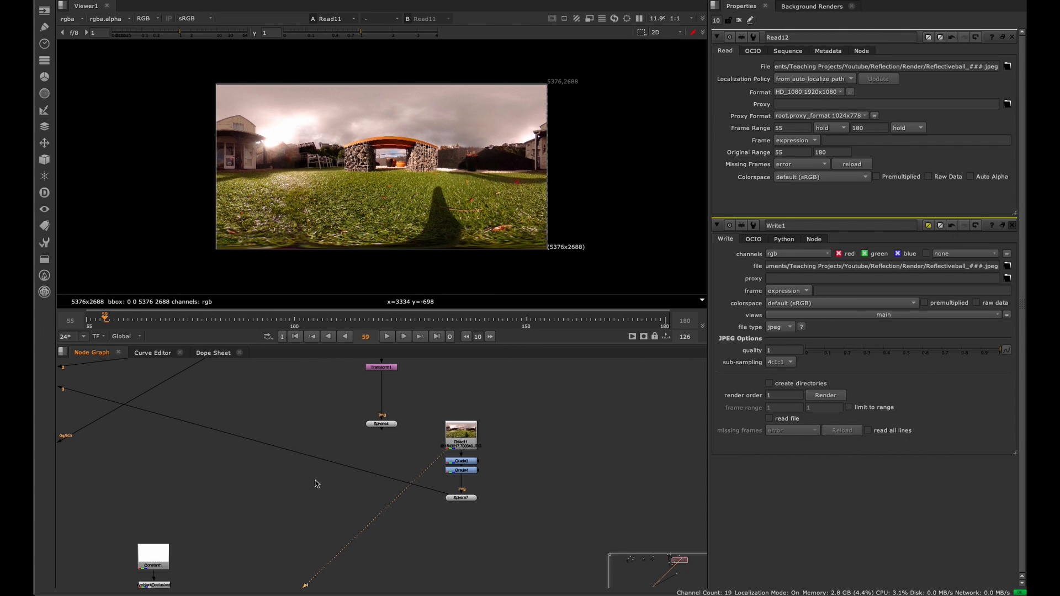
middle_drag(359, 474, 464, 453)
scroll(462, 448, down, 1)
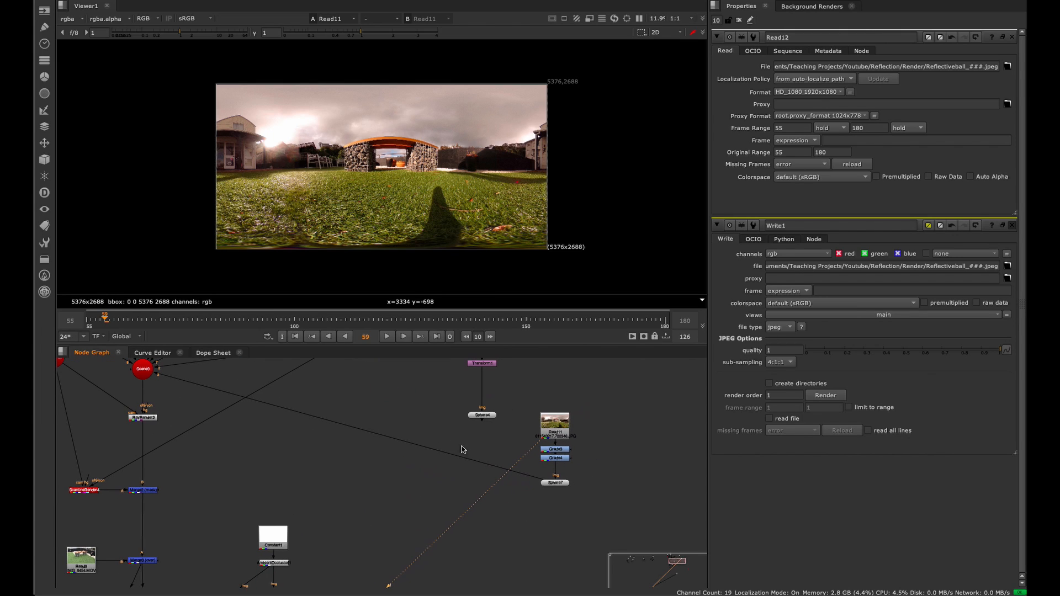
drag(610, 404, 464, 500)
drag(570, 425, 603, 377)
middle_drag(519, 425, 522, 485)
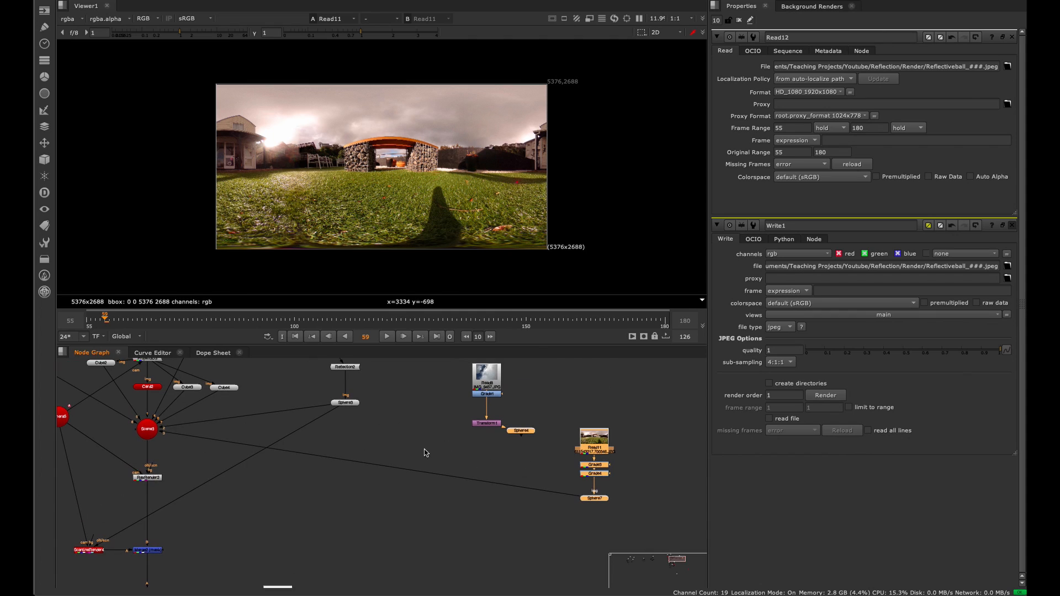
middle_drag(398, 456, 514, 371)
key(ctrl+z)
Review the main node tree and display the Read7 source footage again.
key(space)
middle_drag(523, 269, 550, 294)
drag(570, 234, 442, 298)
key(1)
key(space)
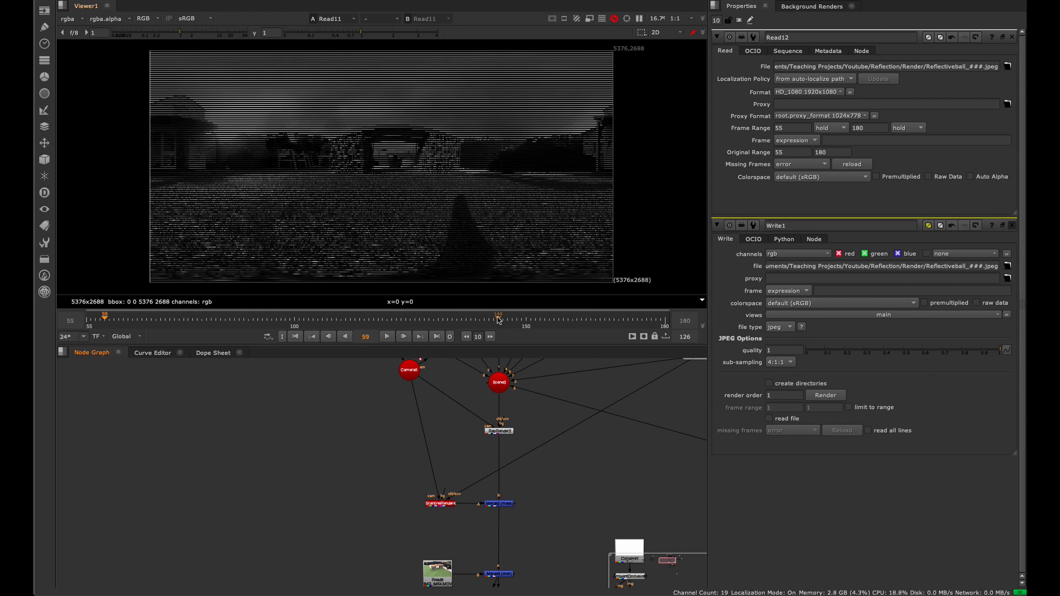
middle_drag(391, 511, 358, 424)
middle_drag(334, 384, 398, 400)
key(space)
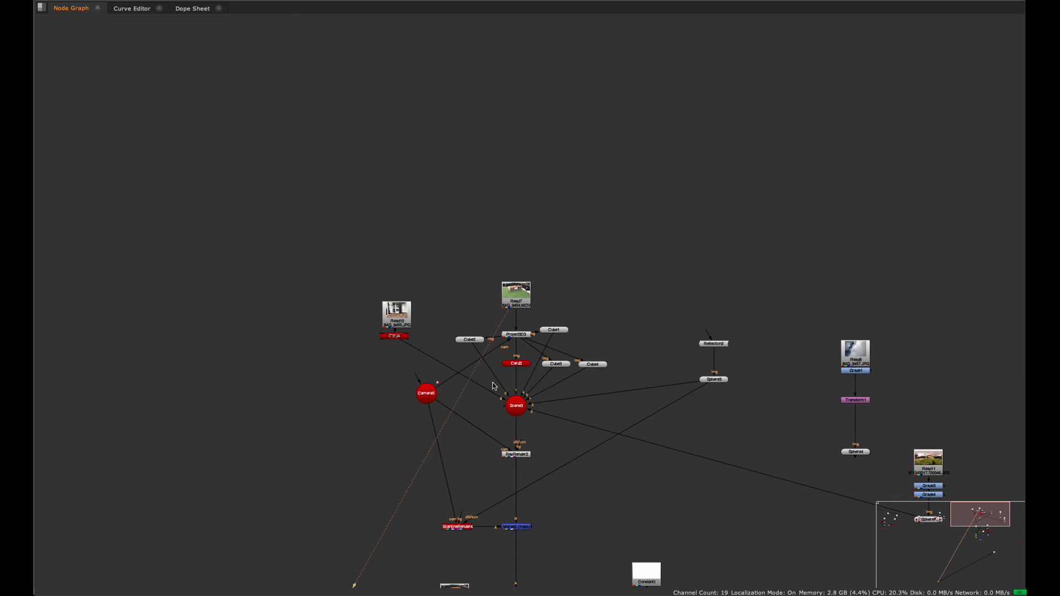
key(space)
alt+drag(460, 444, 384, 551)
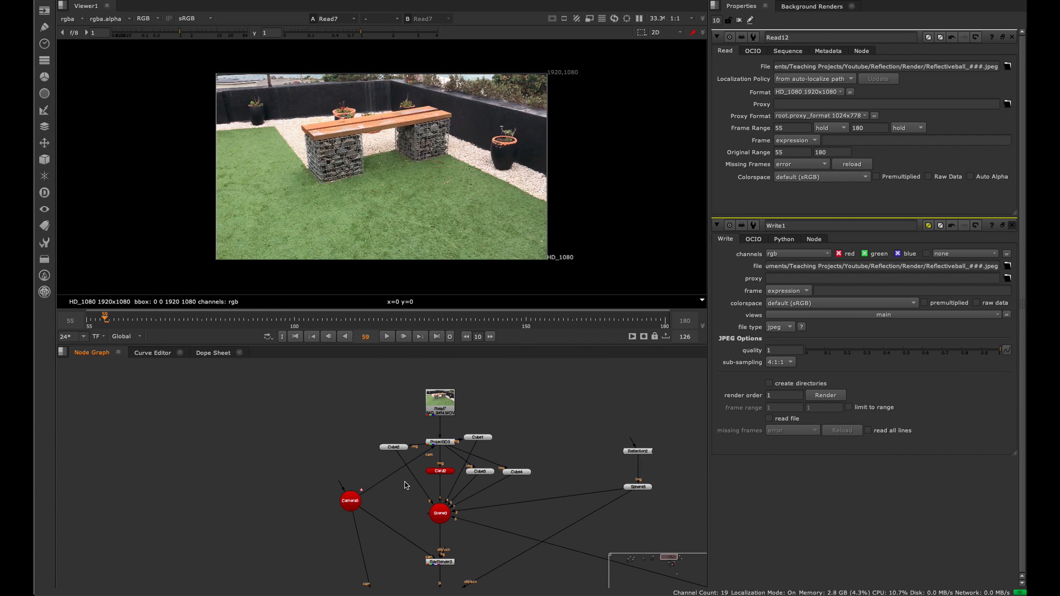
click(441, 407)
click(487, 392)
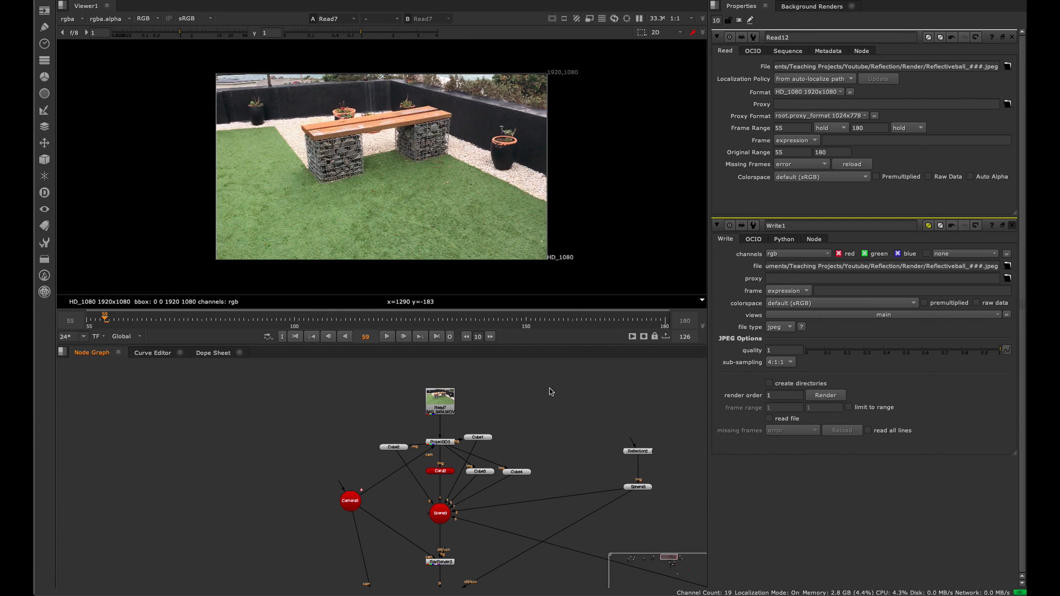
Delete the small separate node group beside the Project3D2 projection setup.
scroll(442, 423, down, 5)
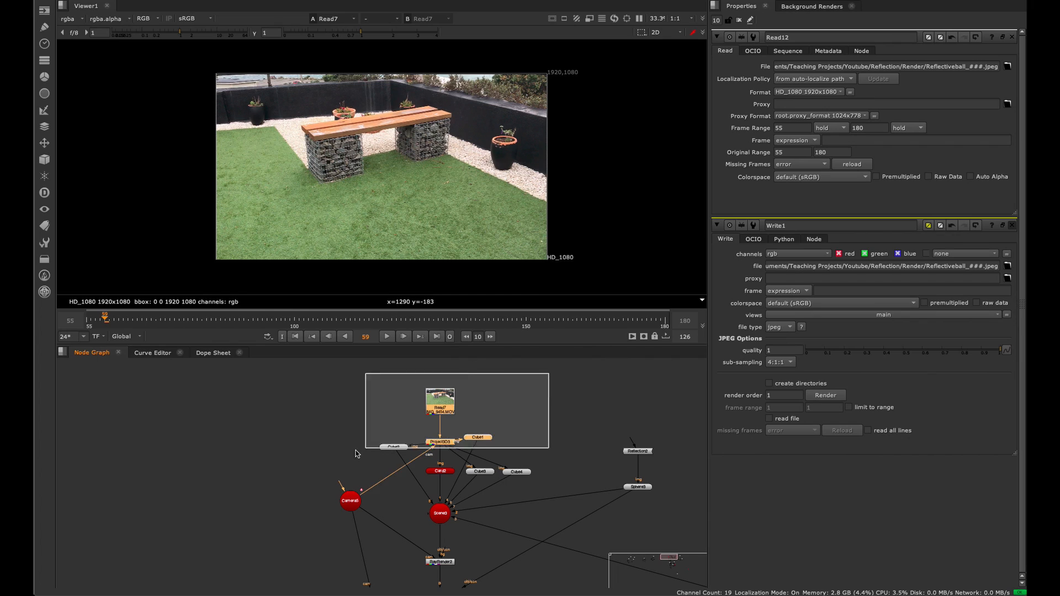
scroll(442, 424, down, 3)
middle_drag(442, 424, 183, 350)
middle_drag(246, 425, 498, 436)
middle_drag(234, 418, 492, 449)
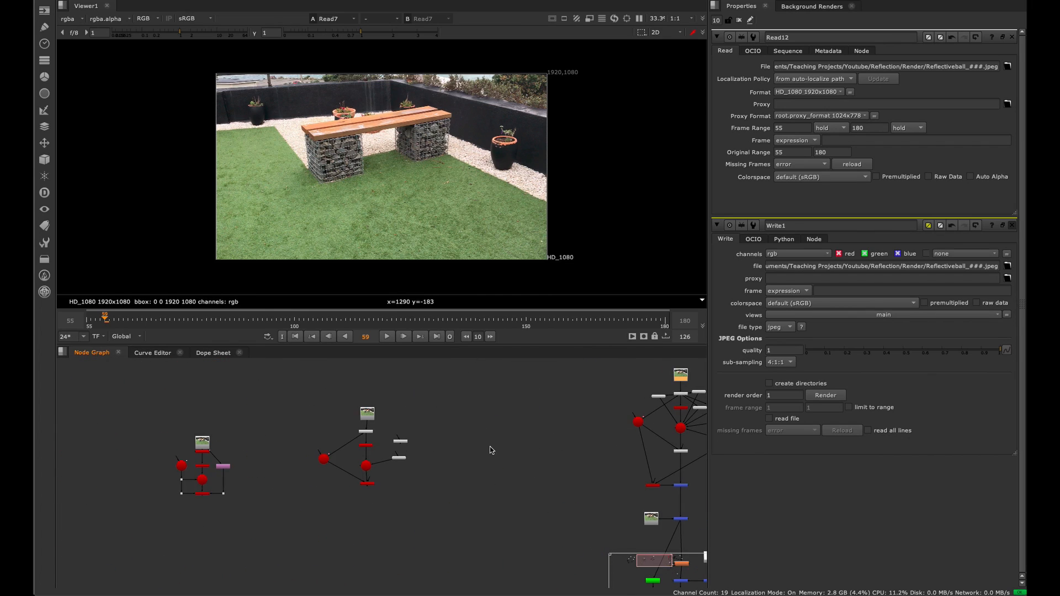
scroll(486, 446, up, 3)
middle_drag(365, 427, 451, 424)
drag(273, 398, 56, 540)
middle_drag(207, 446, 252, 433)
key(Delete)
Display the output of ScanlineRender3 in the simpler projection setup.
scroll(397, 402, up, 3)
middle_drag(372, 398, 358, 397)
click(396, 407)
key(1)
click(426, 443)
middle_drag(425, 444, 393, 386)
click(386, 523)
key(1)
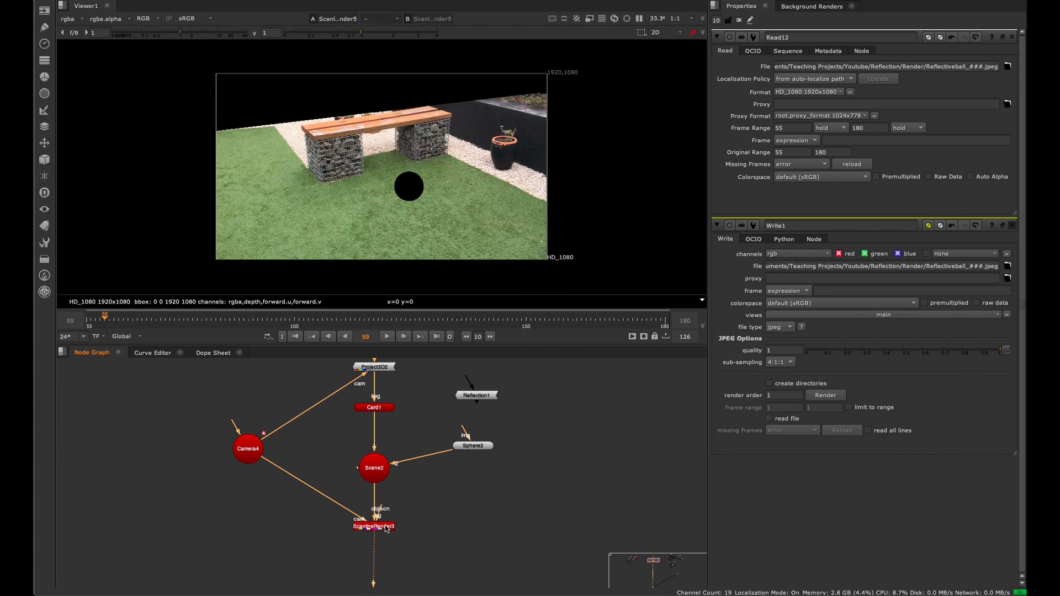
Close all open node properties and disable the Sphere2 node.
double_click(386, 525)
click(1012, 38)
click(1012, 37)
click(1012, 38)
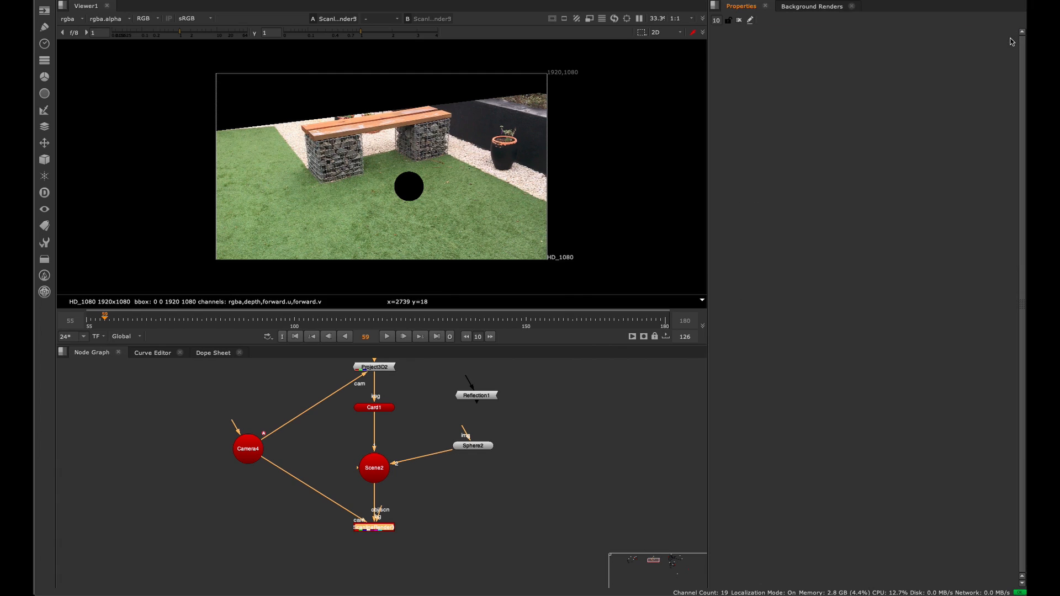
click(473, 446)
Switch the viewer to 3D and inspect Card1 with the projected footage up close.
key(Tab)
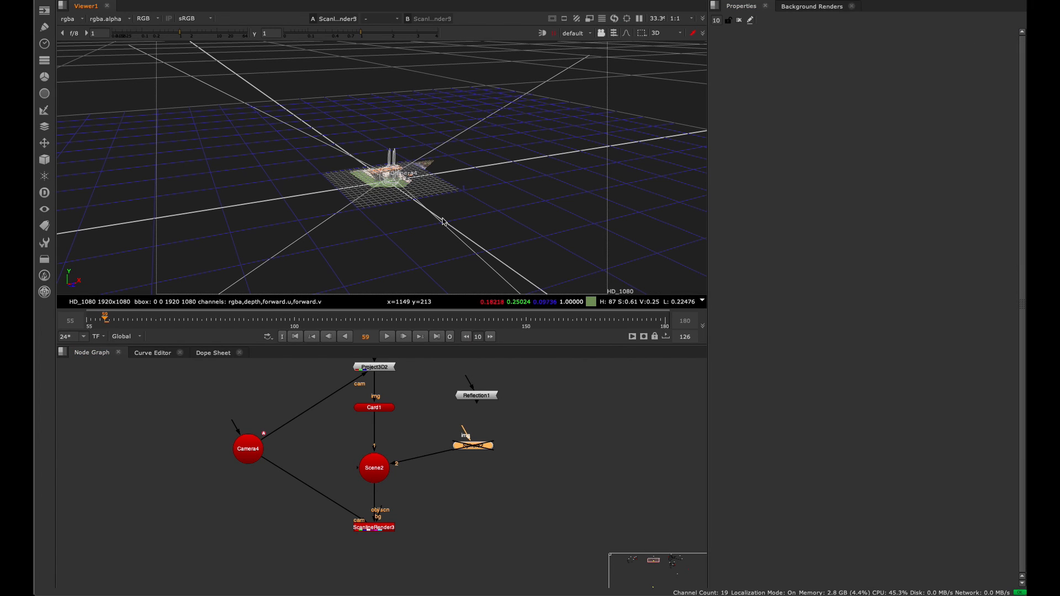
click(432, 169)
key(f)
ctrl+drag(432, 172, 443, 241)
scroll(442, 242, up, 2)
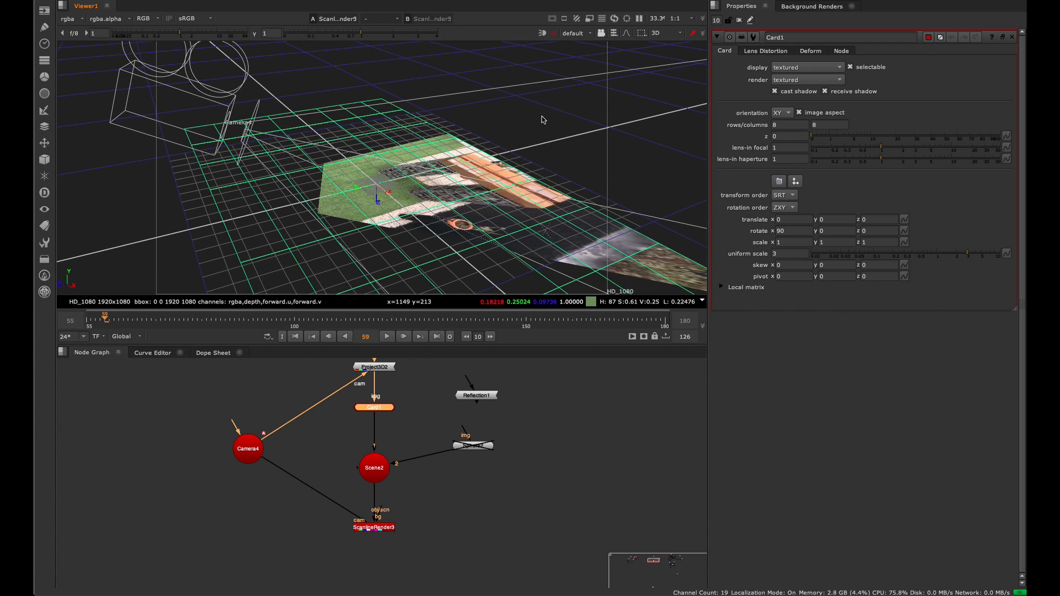
key(space)
key(space)
key(Tab)
key(Tab)
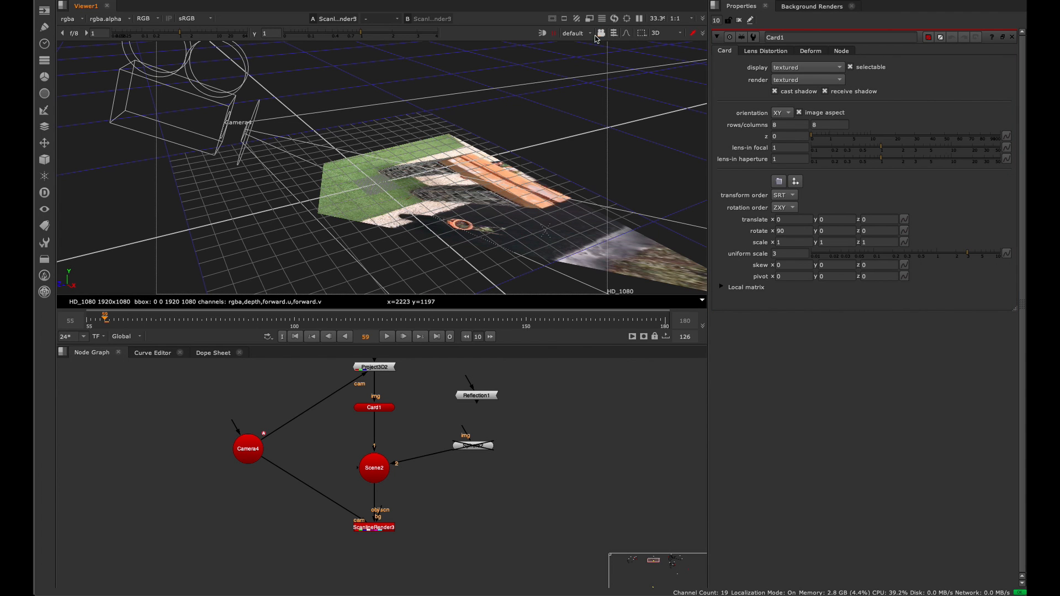
Lock the 3D view to Camera4 and turn on the wipe comparison for the ScanlineRender3 output.
click(572, 33)
click(597, 45)
click(601, 34)
click(541, 138)
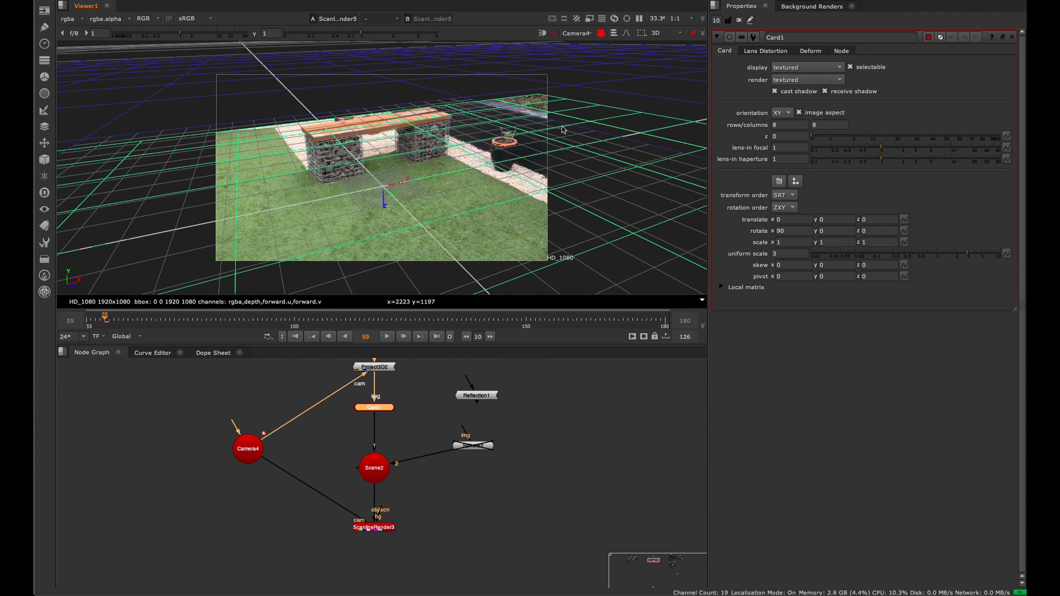
key(w)
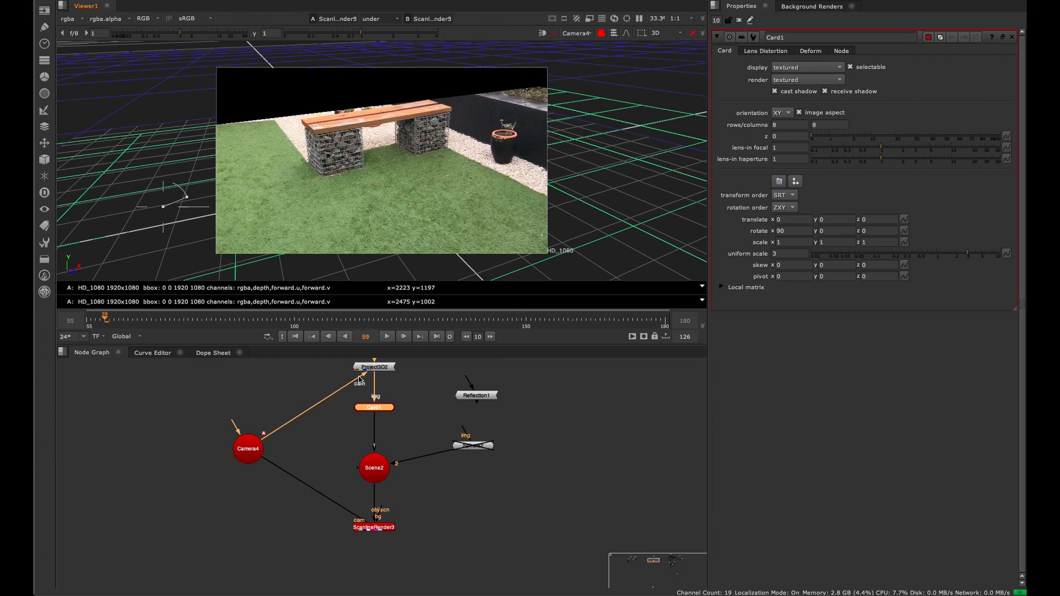
Duplicate the IMG_9454.MOV Read node and place the copy near ScanlineRender3.
drag(424, 506, 346, 541)
middle_drag(385, 427, 389, 340)
click(373, 404)
key(ctrl+c)
key(ctrl+v)
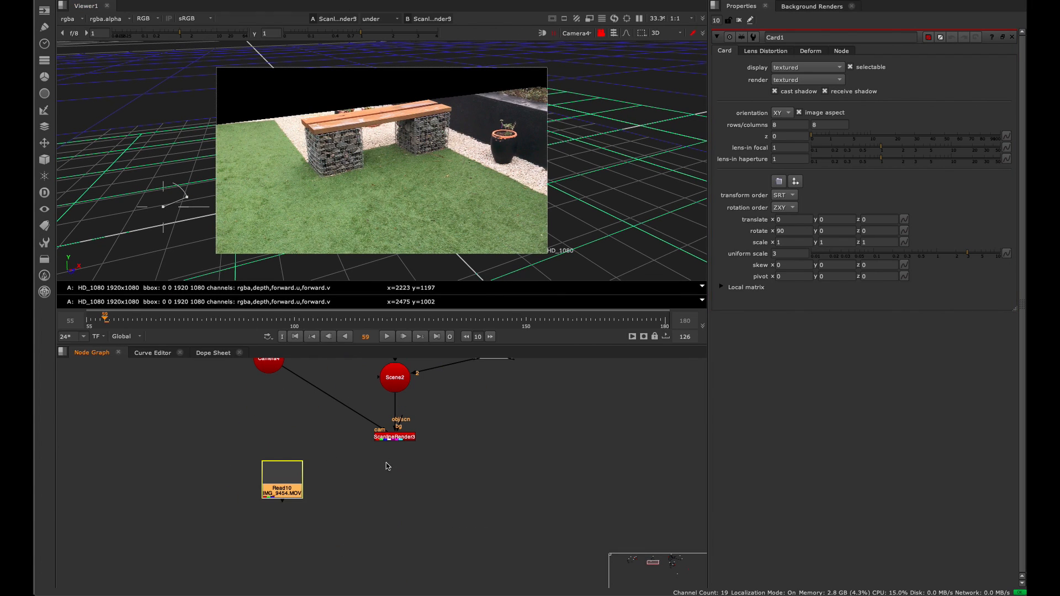
Merge the ScanlineRender3 output over the duplicated IMG_9454.MOV footage with a new Merge node.
click(397, 436)
key(m)
drag(462, 427, 397, 505)
click(410, 452)
key(f)
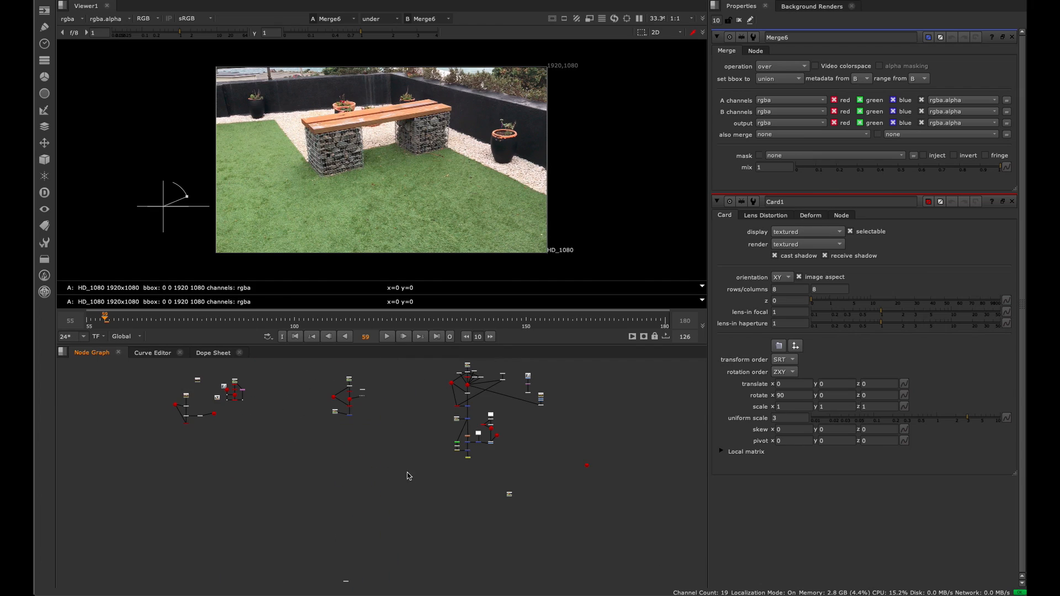
Add a Wireframe shader, feed it into Card1's image input, and move Reflection1 aside to make room.
scroll(340, 393, up, 10)
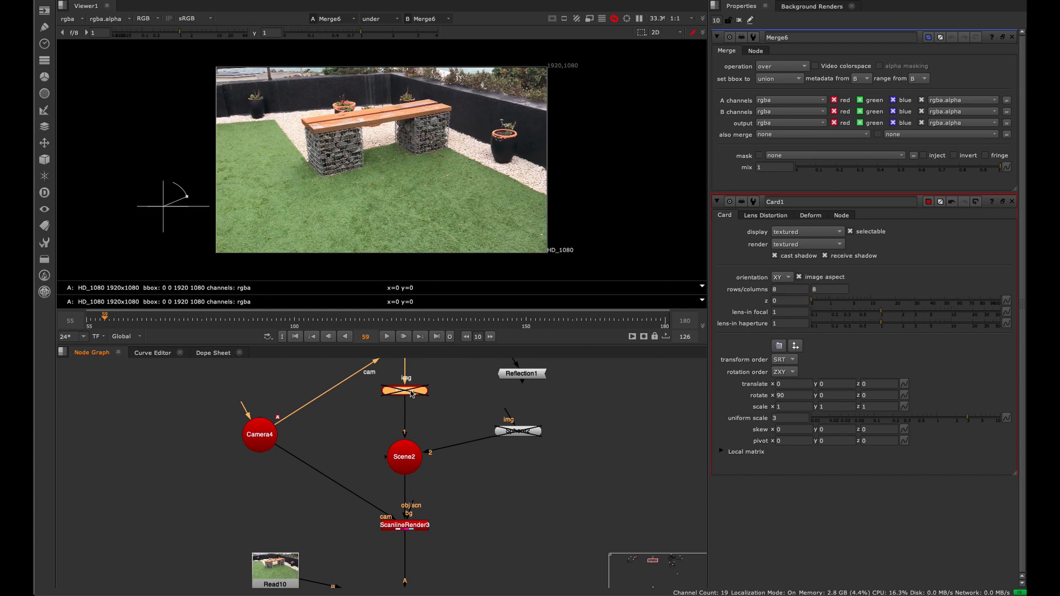
click(409, 391)
middle_drag(401, 429, 384, 455)
click(439, 396)
key(Tab)
text(wireframe)
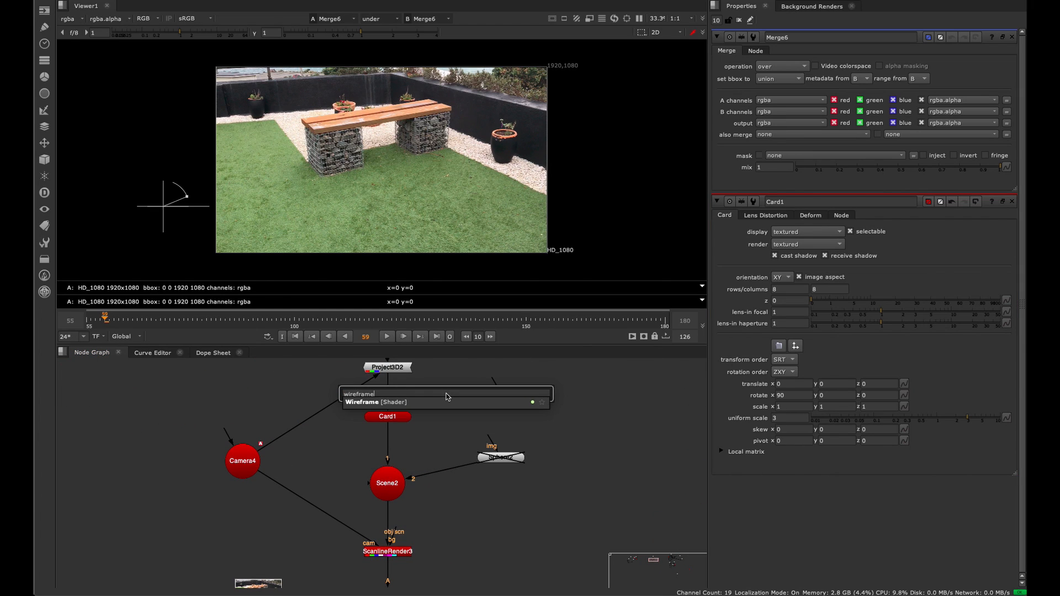
key(Return)
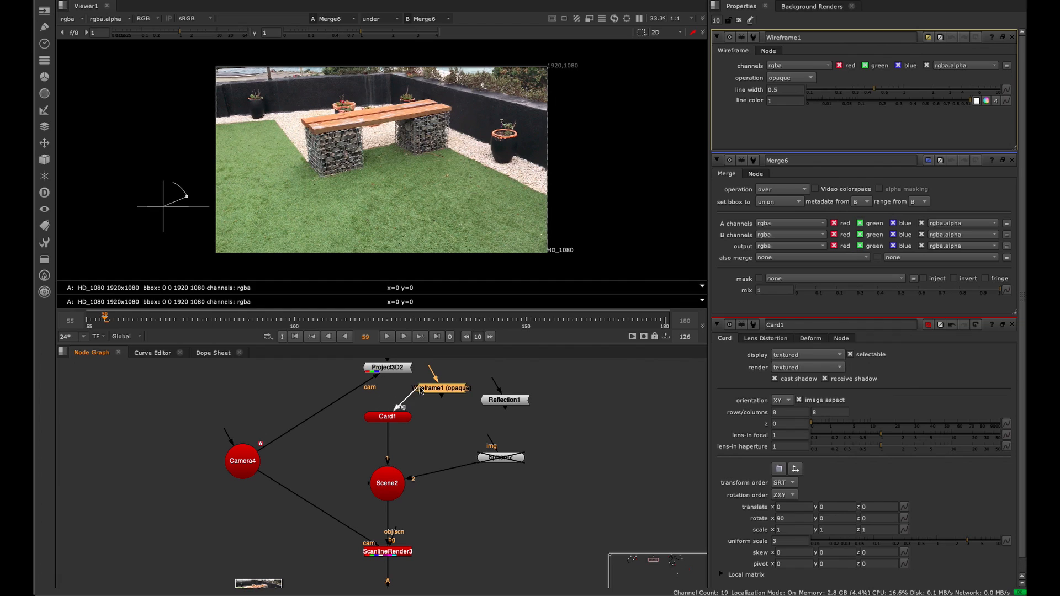
click(419, 391)
drag(504, 403, 574, 407)
middle_drag(421, 454, 428, 391)
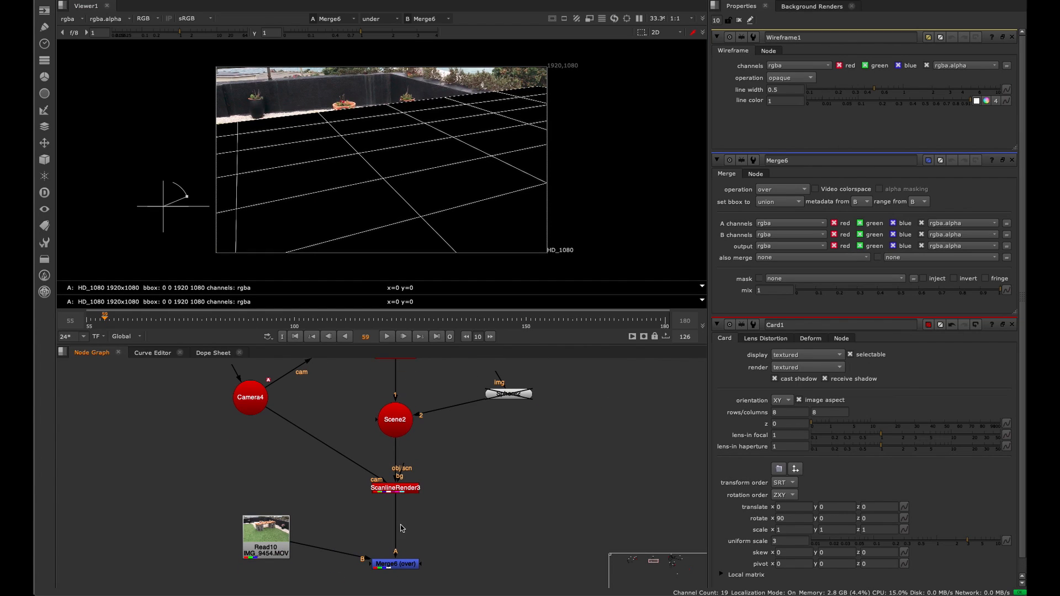
Set the Merge6 operation to plus and close the Wireframe1 and Card1 properties.
double_click(396, 566)
click(784, 67)
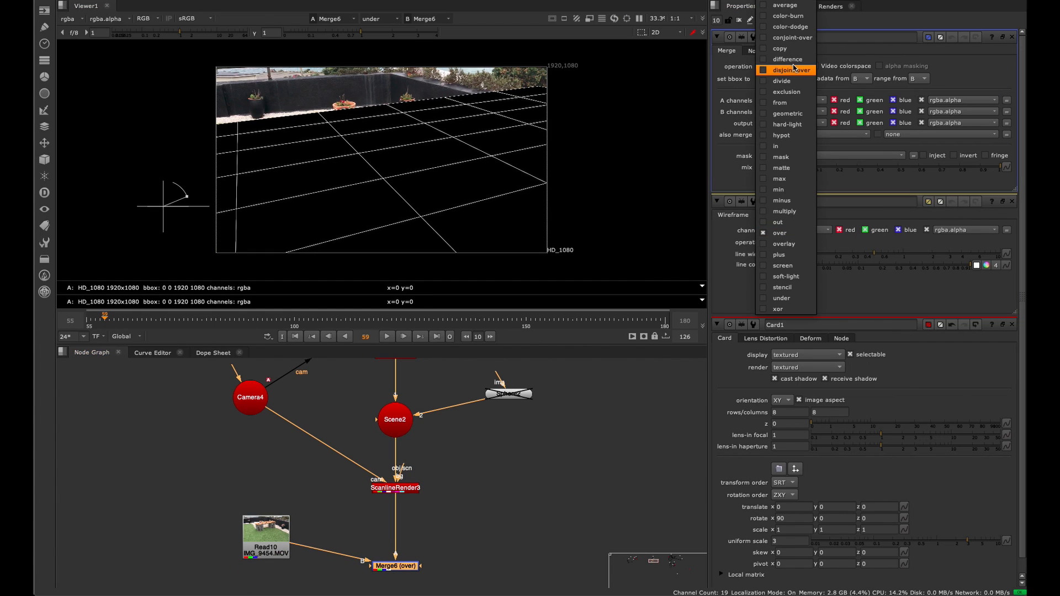
click(785, 245)
click(1012, 202)
click(1012, 202)
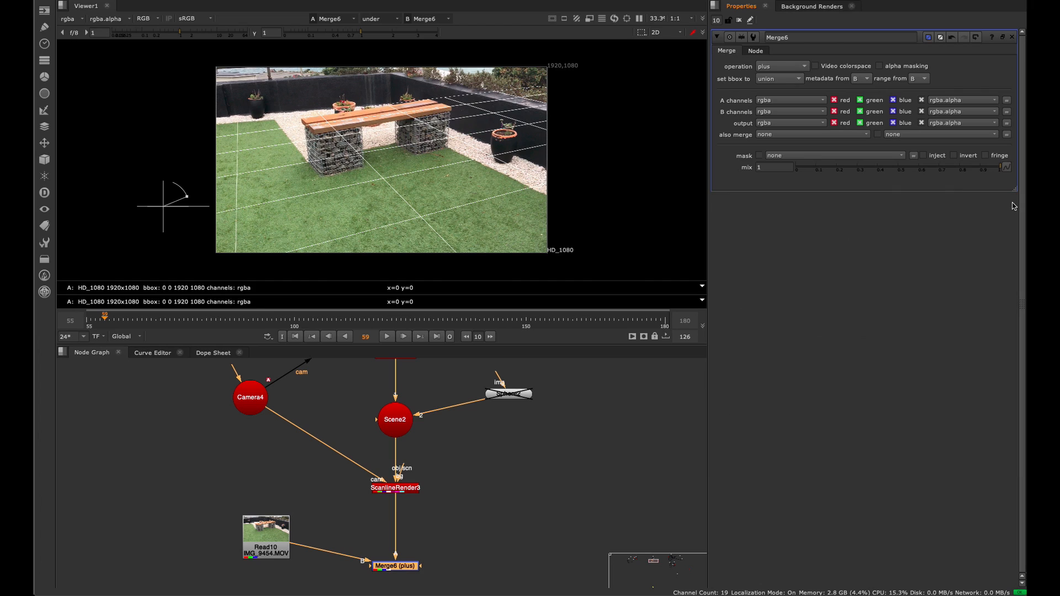
Scrub back and forth through the timeline to check how the card's wireframe grid tracks with the ground.
middle_drag(436, 401, 407, 491)
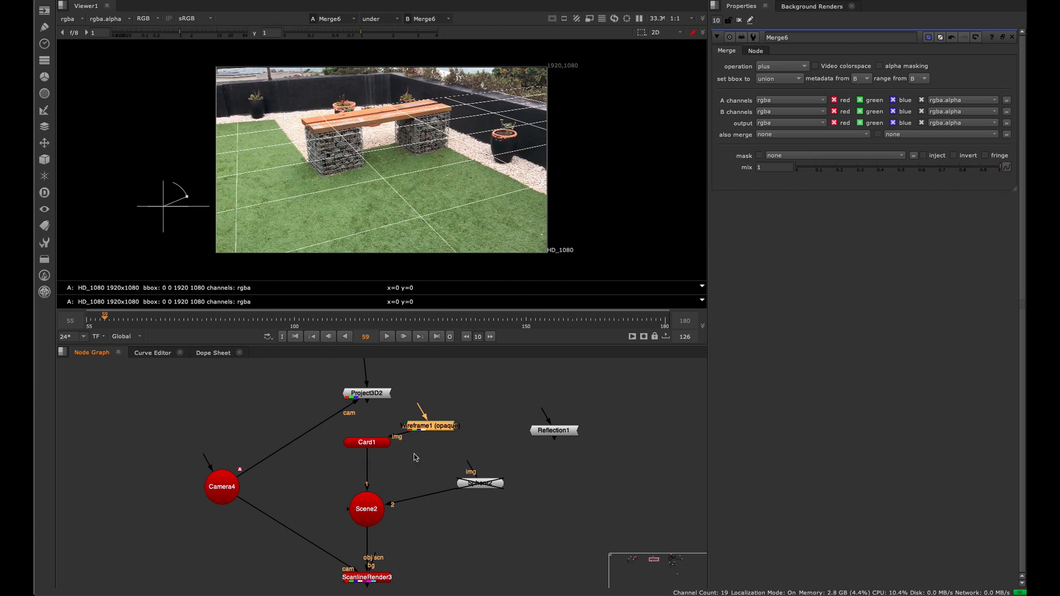
middle_drag(397, 465, 423, 360)
middle_drag(425, 445, 434, 486)
drag(410, 376, 417, 390)
click(208, 321)
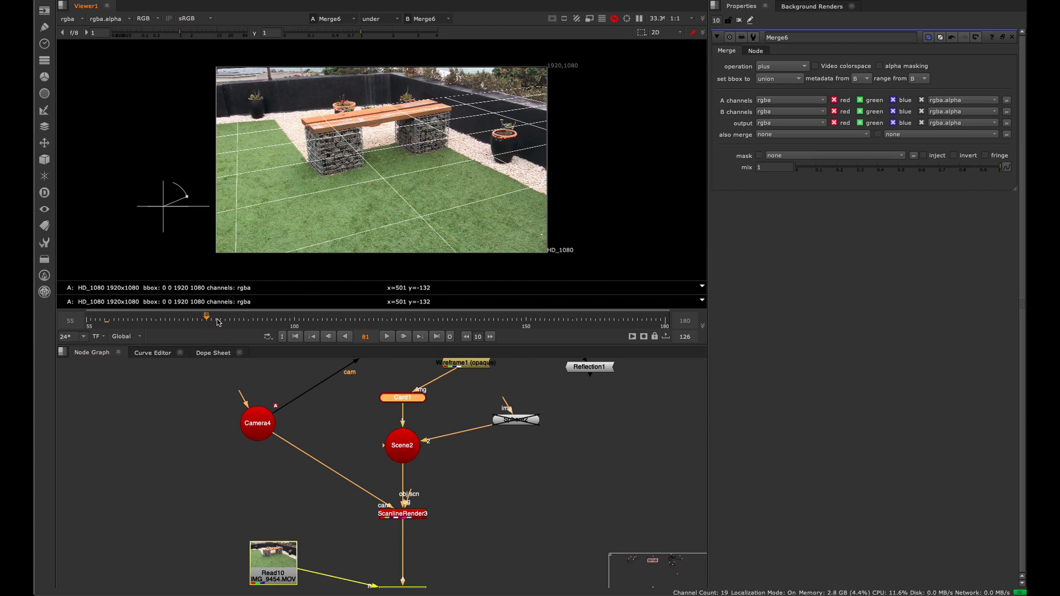
drag(304, 323, 529, 335)
drag(612, 329, 188, 329)
drag(327, 325, 88, 323)
Reconnect Card1's image input to Project3D2 and turn off the viewer's wipe comparison.
middle_drag(340, 462, 299, 515)
drag(405, 424, 360, 386)
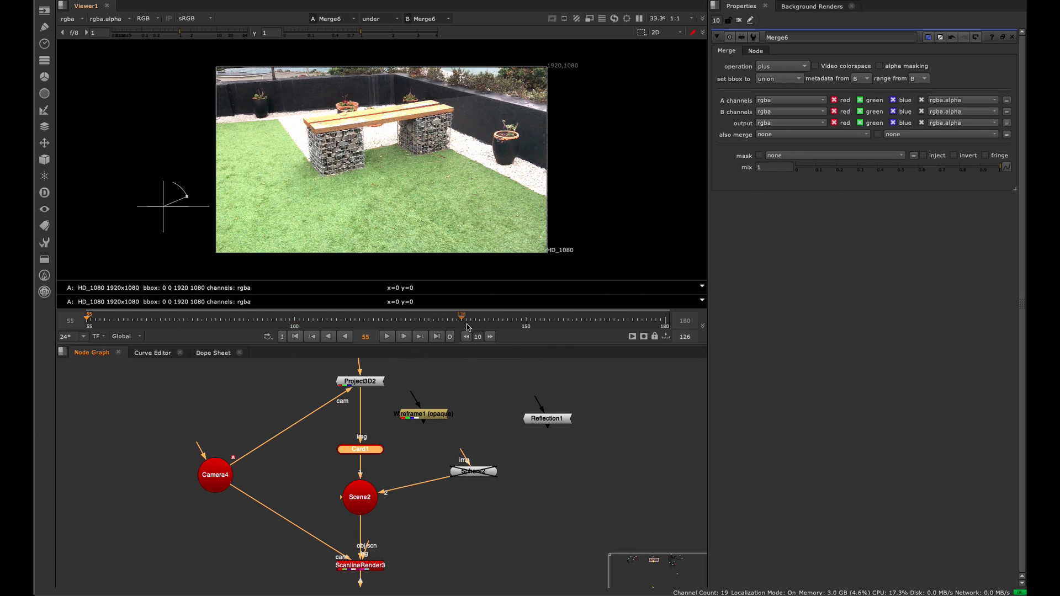
key(Tab)
key(Tab)
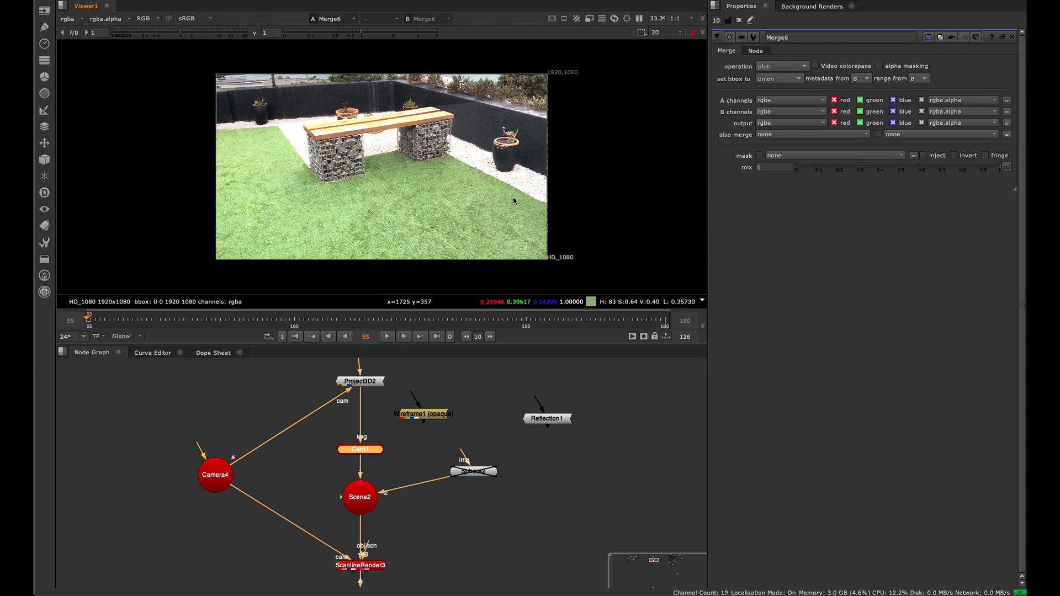
View the Read6 source footage, and locate the Read12 reference image and show it in the viewer.
middle_drag(337, 439, 325, 464)
key(1)
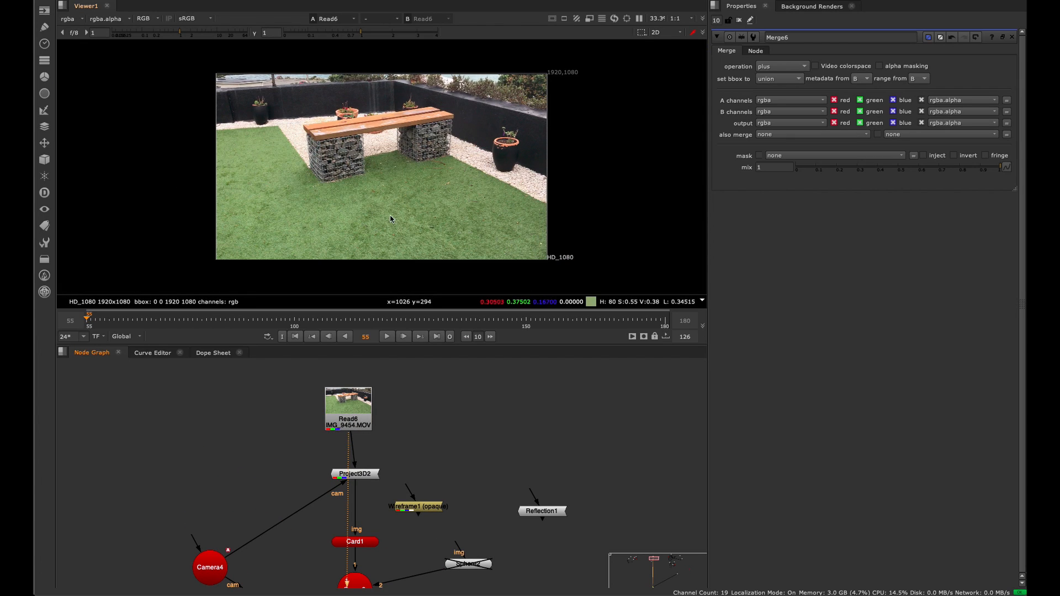
middle_drag(389, 474, 373, 379)
drag(405, 418, 419, 416)
scroll(426, 429, down, 3)
mouse_move(504, 475)
middle_down()
mouse_move(475, 453)
mouse_move(210, 432)
middle_up()
middle_drag(451, 538, 253, 431)
middle_drag(518, 497, 349, 396)
middle_drag(393, 560, 341, 426)
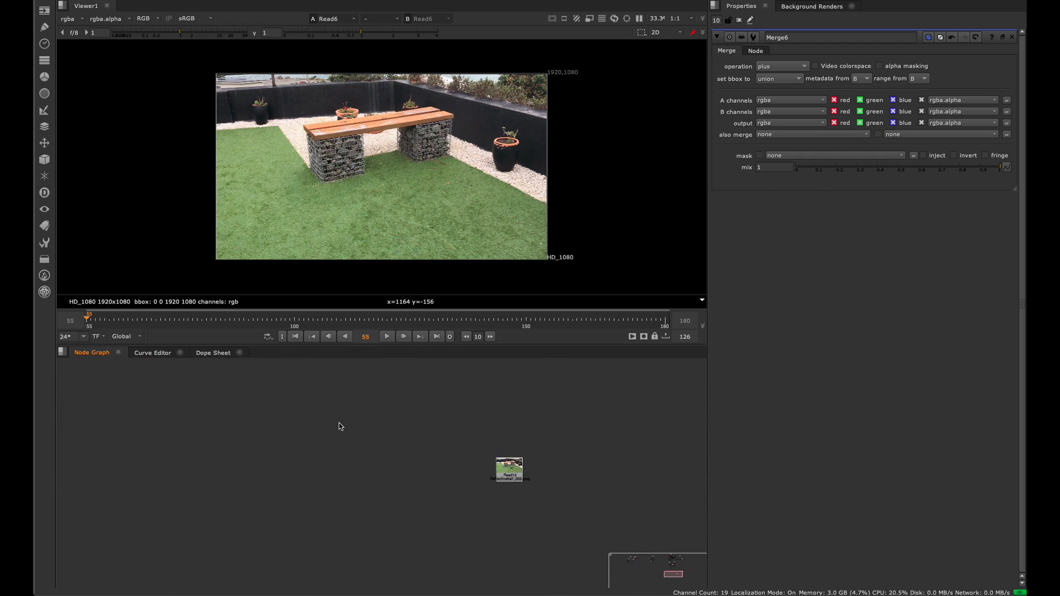
click(510, 475)
key(1)
Examine the real mirror ball and its reflections in the Read12 image up close in an enlarged viewer.
scroll(428, 194, up, 1)
scroll(416, 209, up, 3)
key(space)
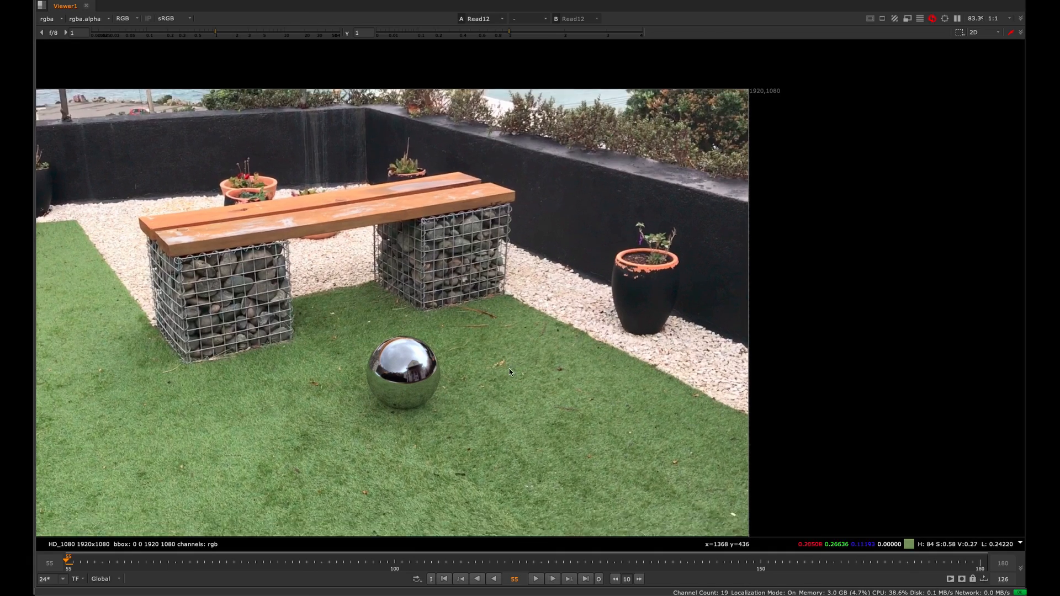
scroll(509, 369, up, 4)
middle_drag(475, 269, 534, 308)
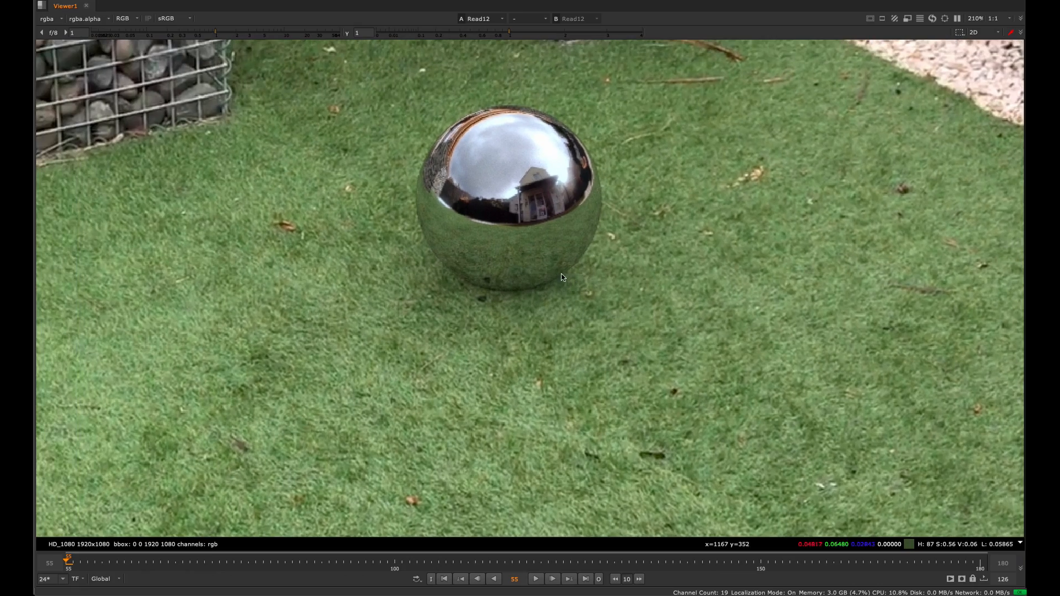
scroll(545, 222, down, 2)
scroll(556, 280, down, 5)
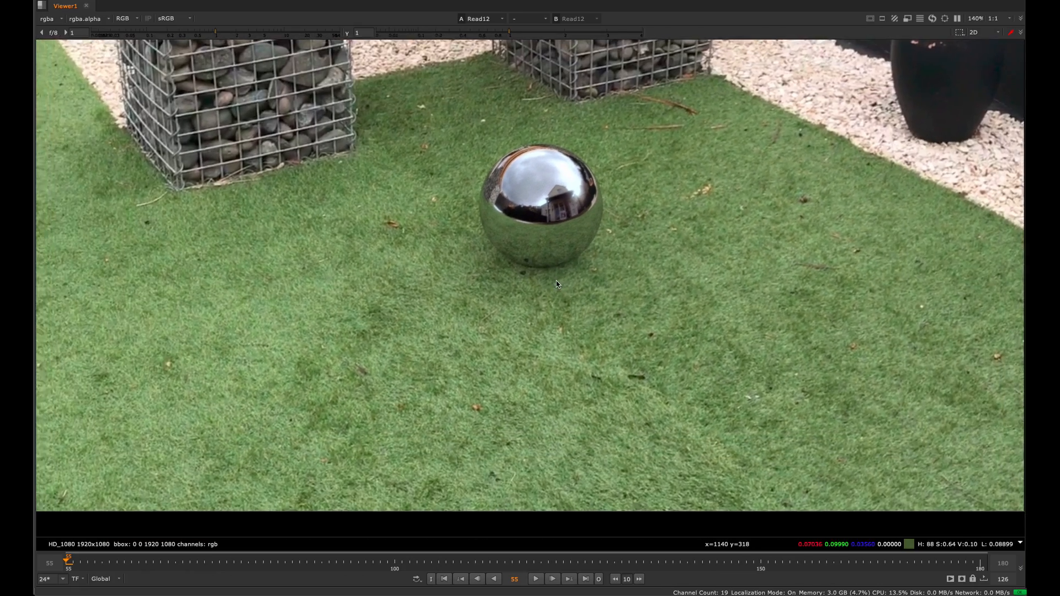
scroll(588, 335, up, 3)
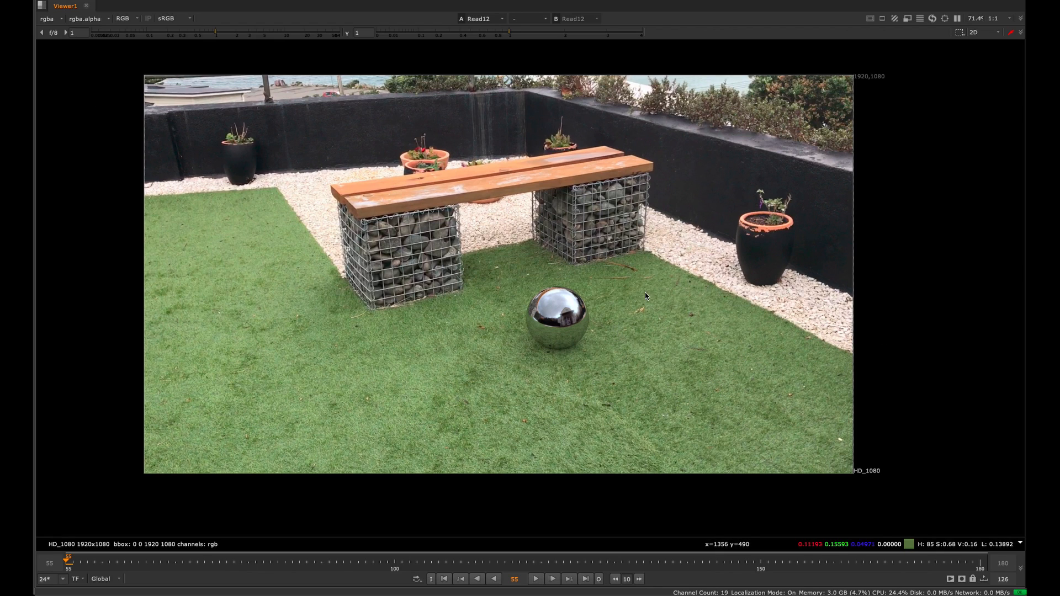
key(space)
key(f)
Return to the projection node tree and show Card1 in the viewer.
drag(550, 422, 351, 525)
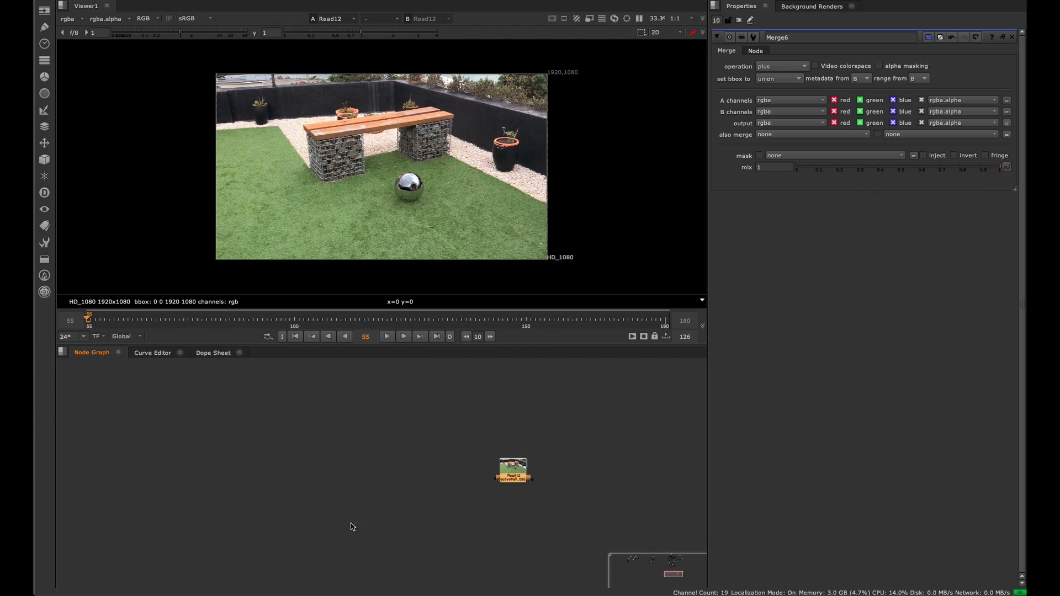
scroll(353, 524, down, 5)
middle_drag(387, 508, 630, 531)
middle_drag(373, 401, 456, 533)
scroll(547, 467, up, 6)
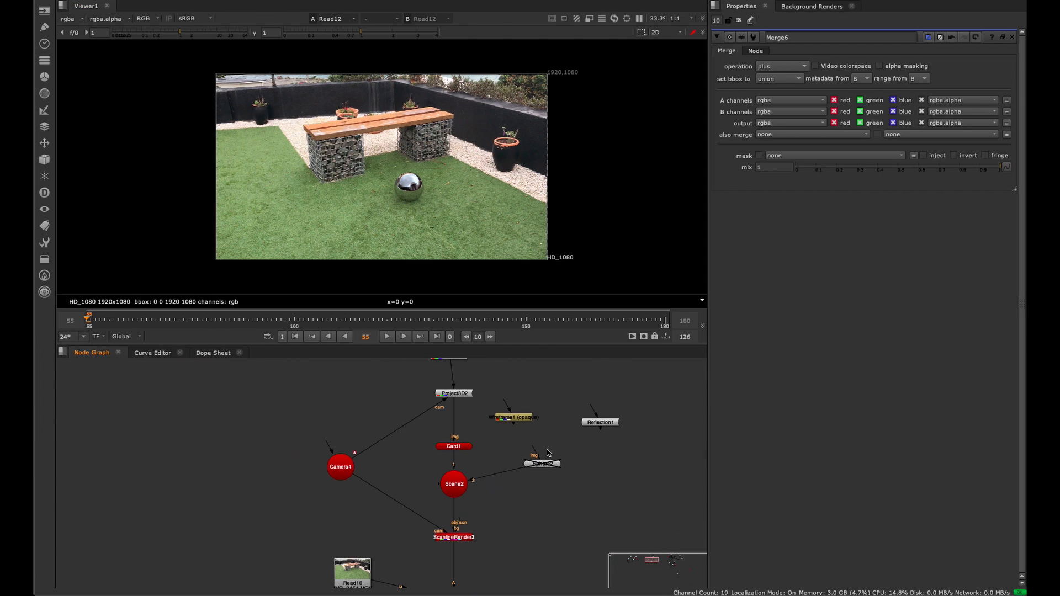
middle_drag(547, 467, 567, 484)
click(475, 464)
key(1)
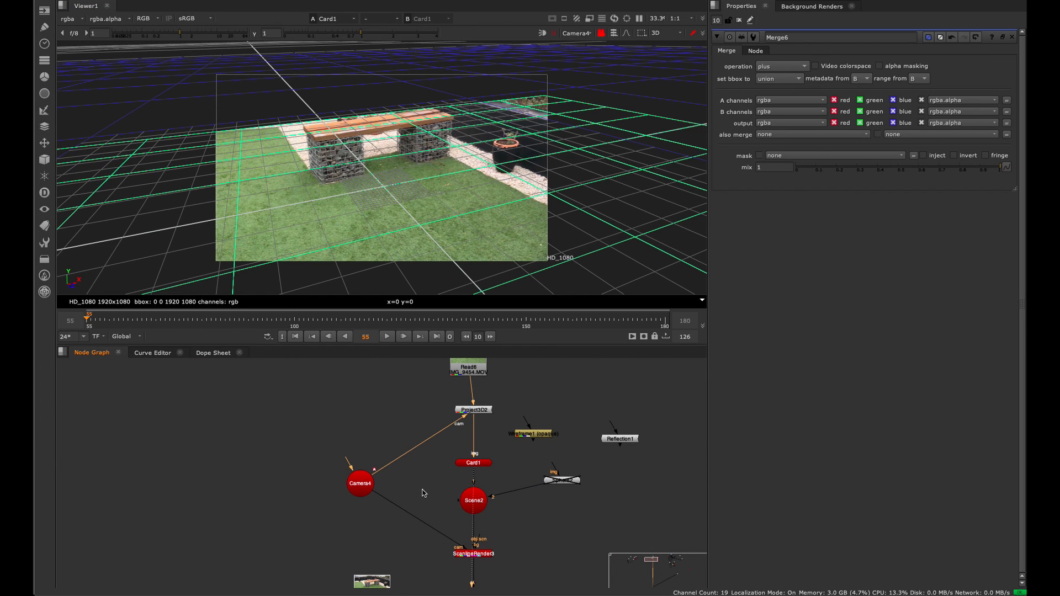
Clear the Wireframe1 node out of the way, re-enable Sphere2, and place it lower beside Scene2.
middle_drag(423, 493, 354, 414)
middle_drag(511, 400, 436, 461)
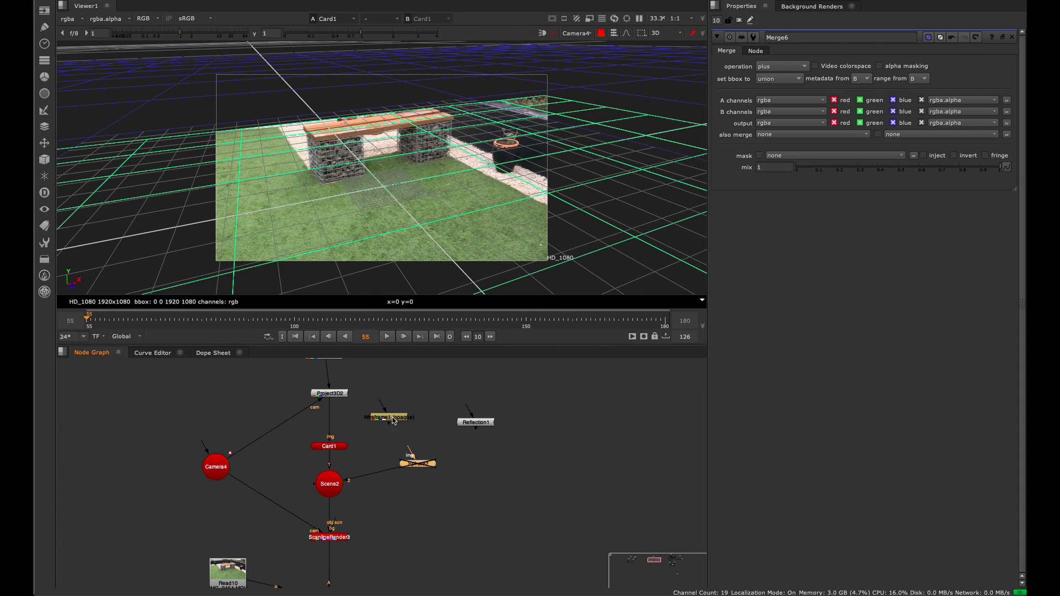
drag(393, 421, 607, 422)
drag(419, 470, 441, 502)
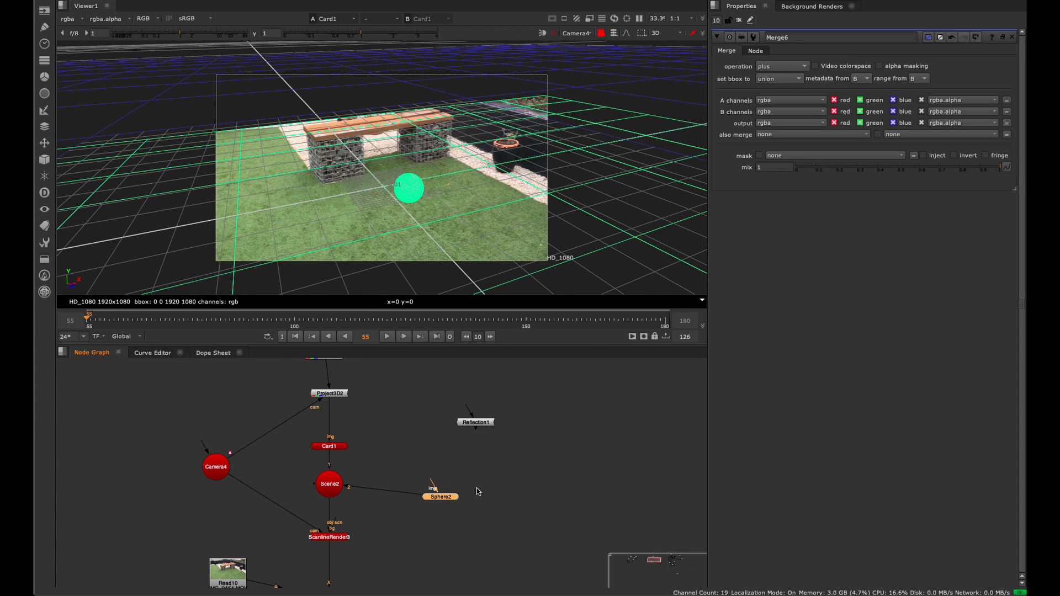
Switch the 3D view to the default camera and scrub the timeline to examine the projected card and sphere.
click(577, 33)
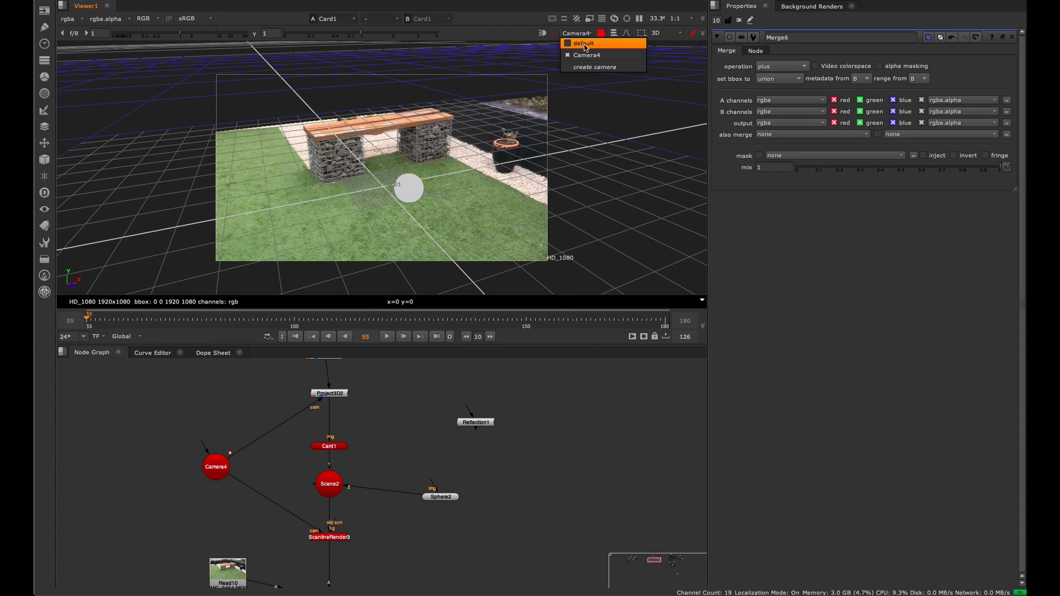
click(600, 38)
scroll(479, 205, up, 5)
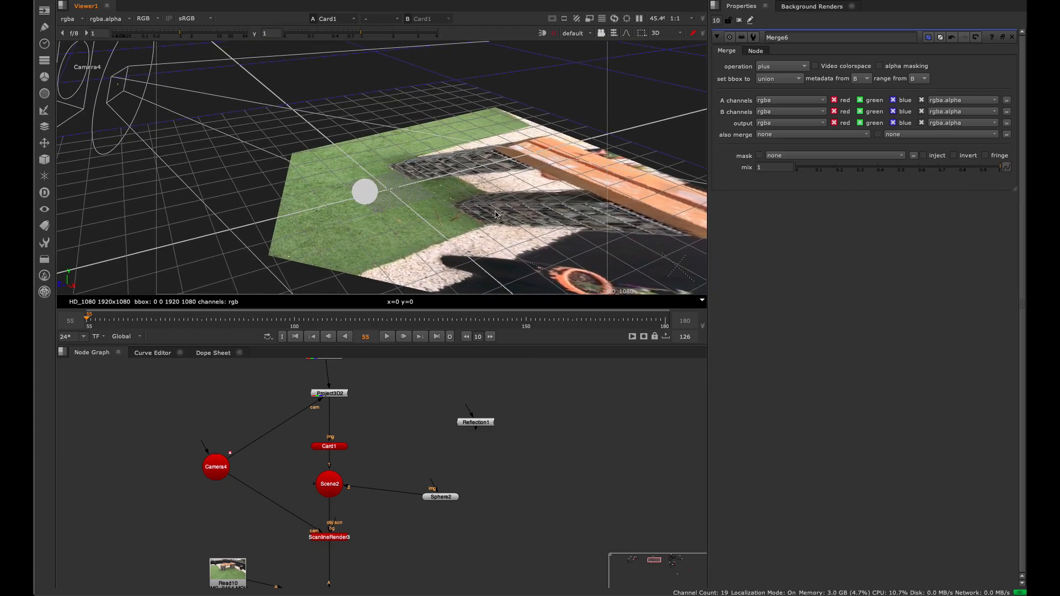
middle_drag(477, 201, 496, 199)
mouse_move(531, 218)
ctrl+mouse_down()
mouse_move(248, 193)
mouse_move(490, 196)
mouse_move(513, 229)
ctrl+mouse_up()
drag(244, 325, 107, 305)
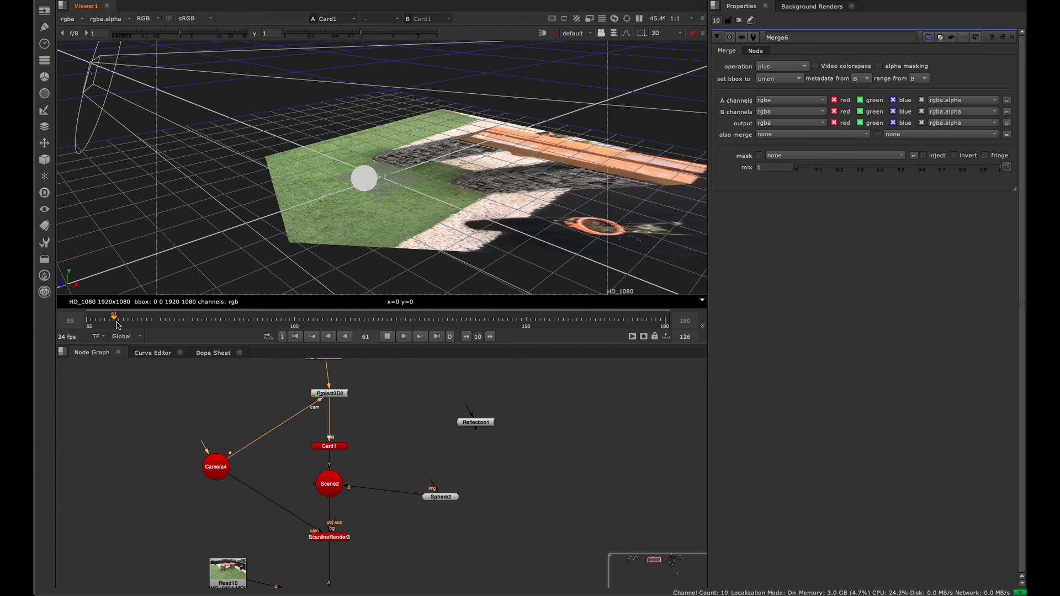
Show ScanlineRender3 in the viewer and examine the moving Camera4 and its projection across the timeline from several angles.
middle_drag(359, 538, 359, 450)
click(340, 449)
key(1)
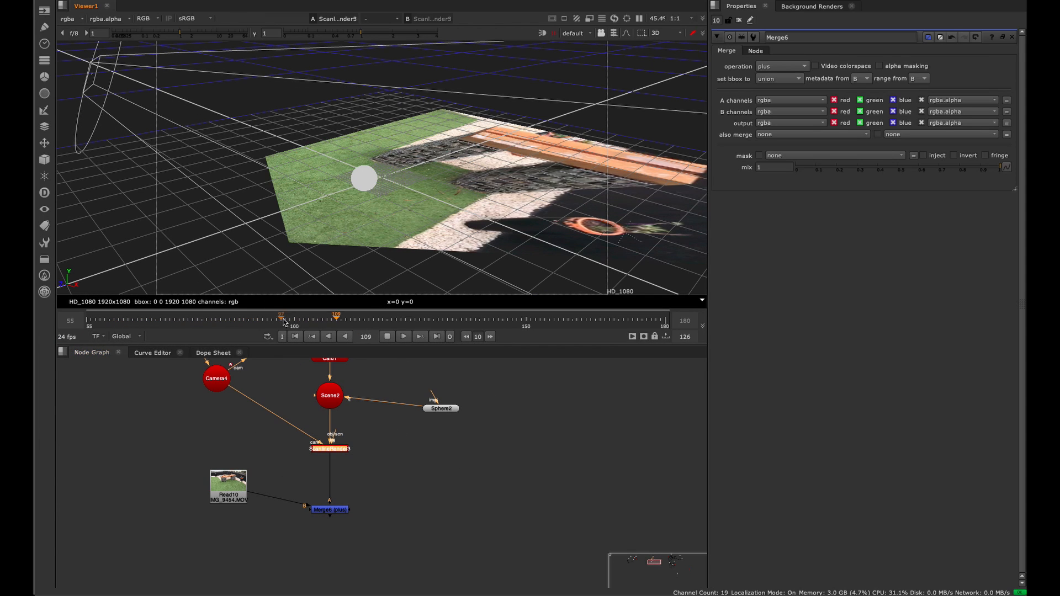
click(385, 338)
drag(331, 317, 161, 315)
ctrl+drag(343, 232, 609, 256)
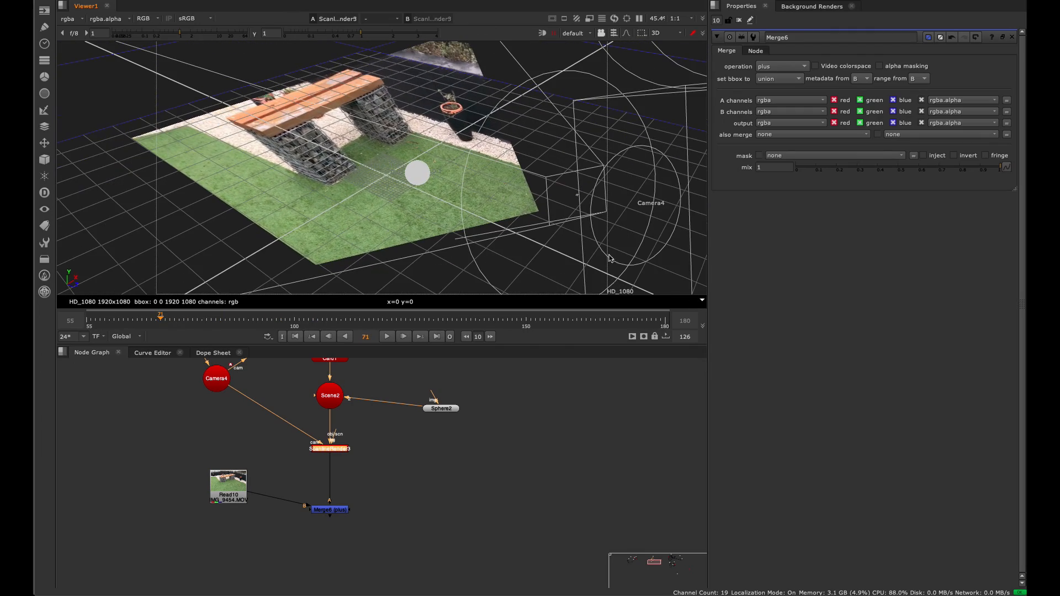
mouse_move(326, 326)
mouse_down()
mouse_move(278, 317)
mouse_move(637, 324)
mouse_up()
ctrl+drag(641, 246, 466, 251)
click(482, 195)
click(466, 252)
ctrl+drag(465, 199, 521, 234)
Examine the Read6 footage feeding the projection and show Project3D2 in the viewer.
middle_drag(363, 388, 385, 488)
scroll(387, 459, up, 4)
key(space)
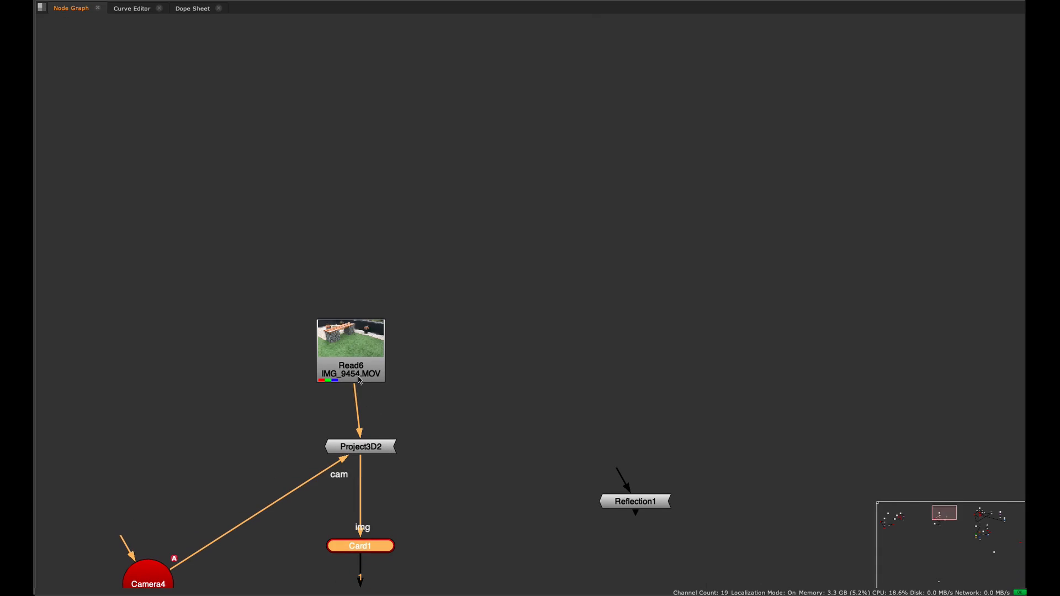
drag(358, 376, 368, 359)
middle_drag(476, 381, 521, 310)
click(519, 310)
click(407, 377)
key(1)
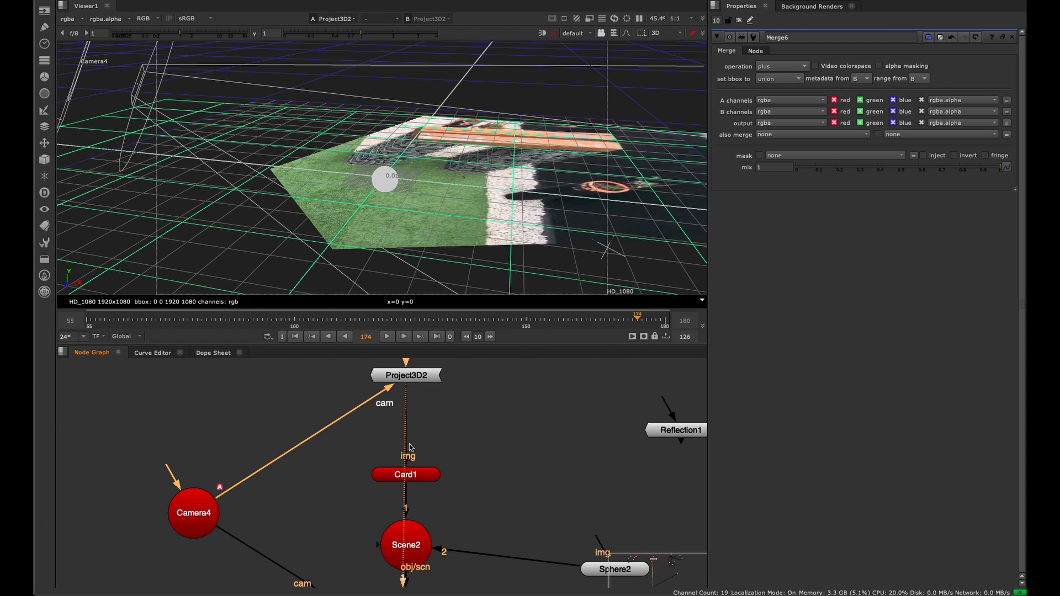
Open the properties of Project3D2 and Camera4, and place Camera4 level with Project3D2 in the node graph.
double_click(419, 380)
drag(190, 513, 258, 381)
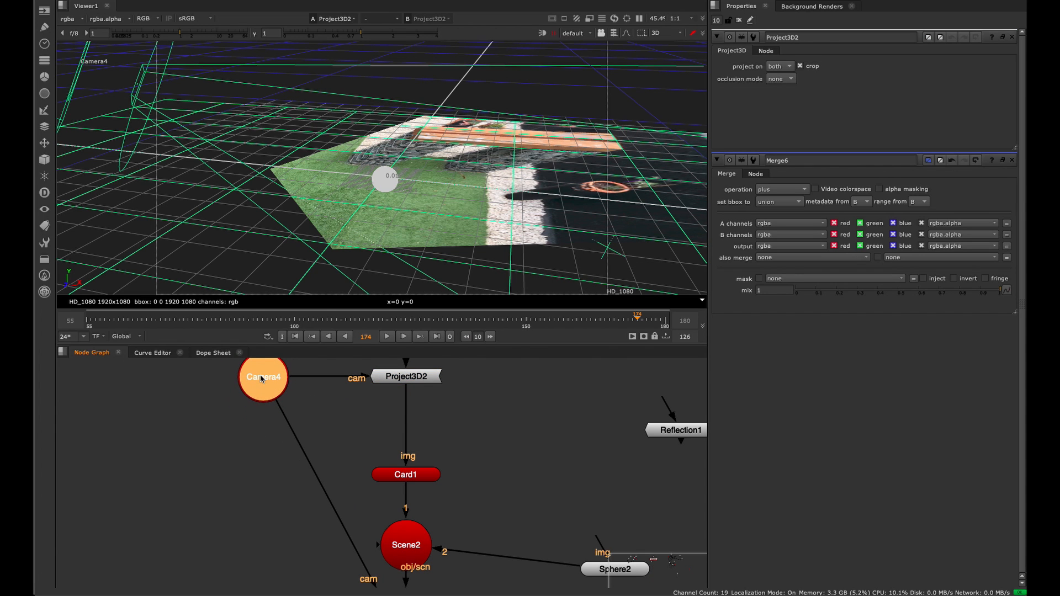
double_click(257, 381)
Move the Card1 node up so it sits directly beneath Project3D2.
middle_drag(435, 472, 354, 479)
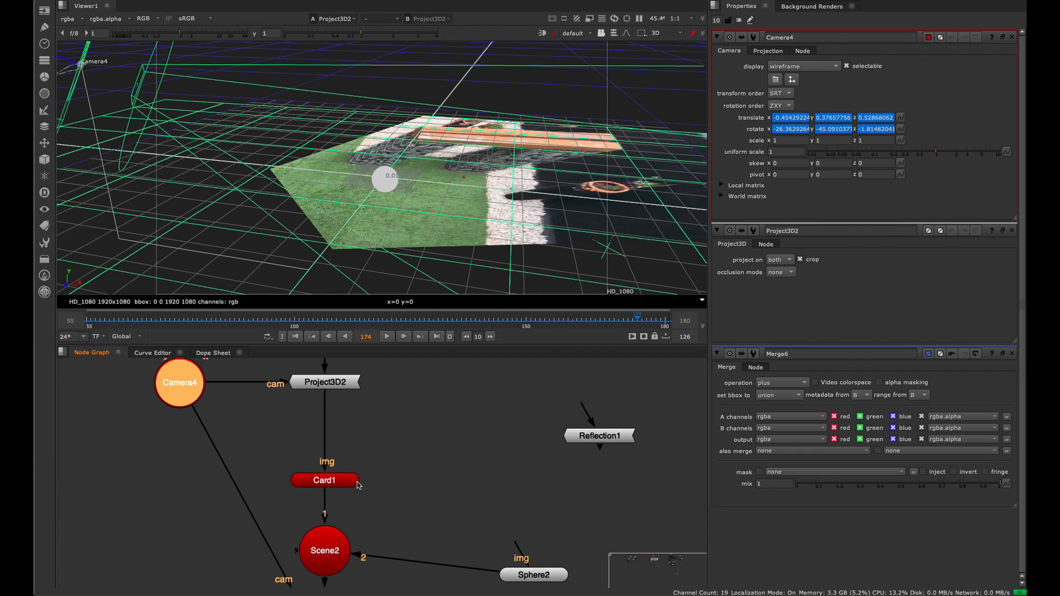
drag(354, 480, 353, 418)
middle_drag(352, 417, 372, 473)
drag(357, 479, 355, 477)
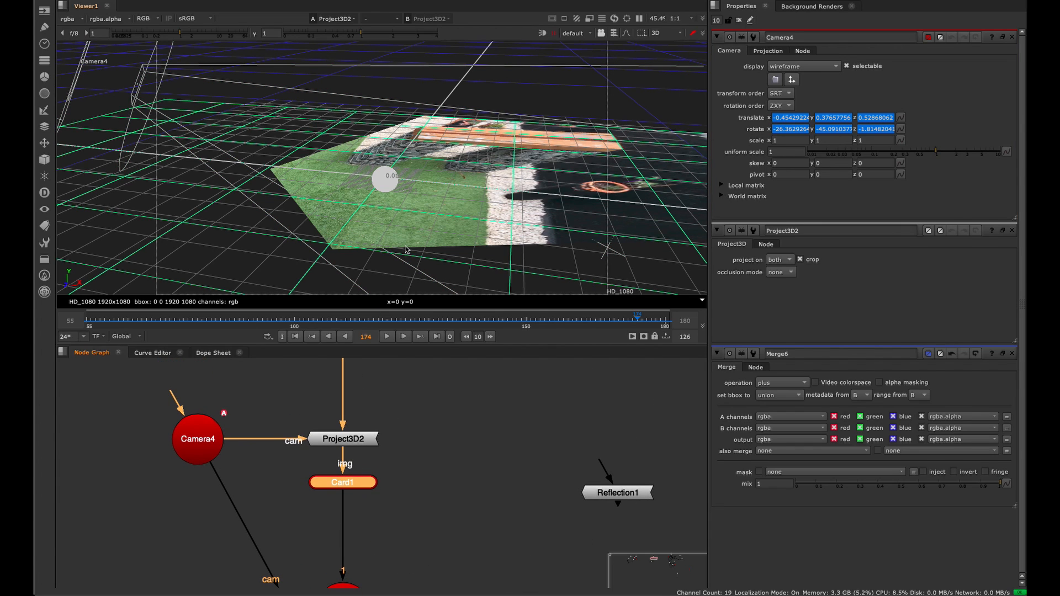
Examine from several angles how Camera4 projects the footage onto Card1 around the sphere.
ctrl+drag(493, 254, 311, 141)
ctrl+drag(405, 194, 350, 182)
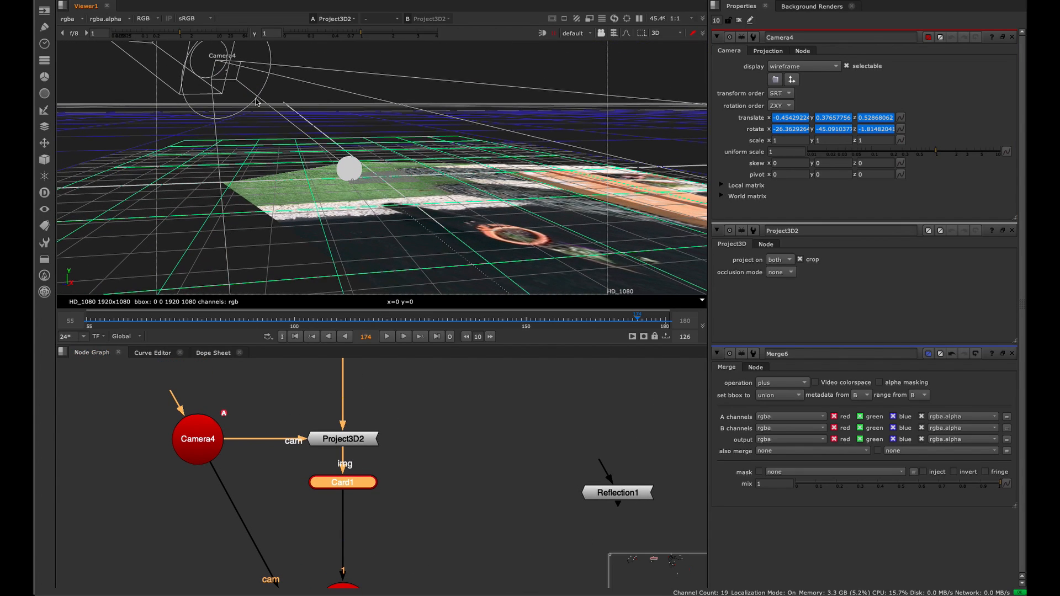
ctrl+drag(298, 129, 384, 181)
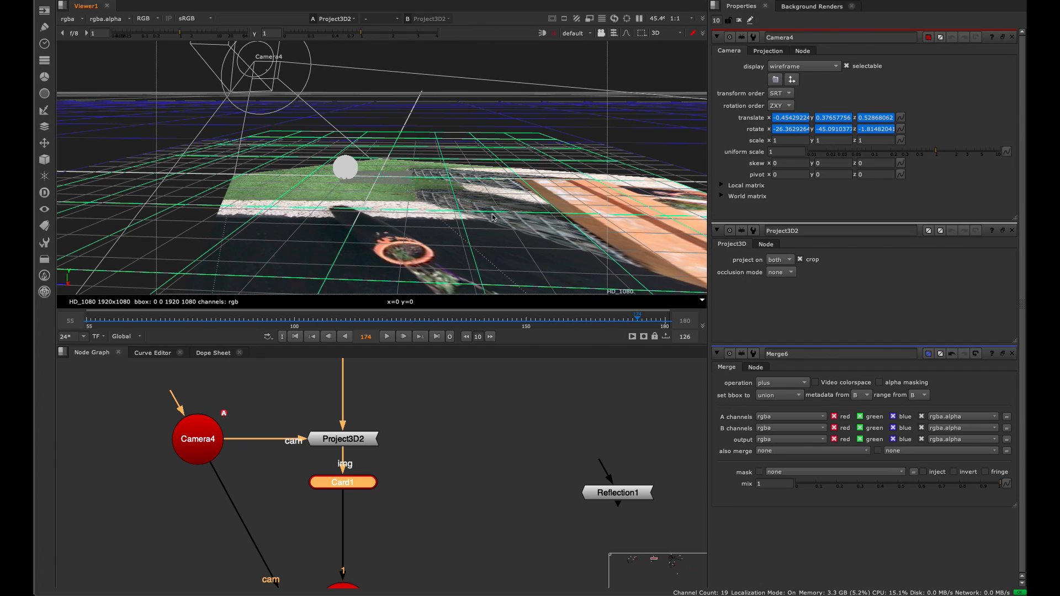
ctrl+drag(332, 224, 410, 244)
middle_drag(407, 508, 430, 393)
middle_drag(431, 444, 428, 370)
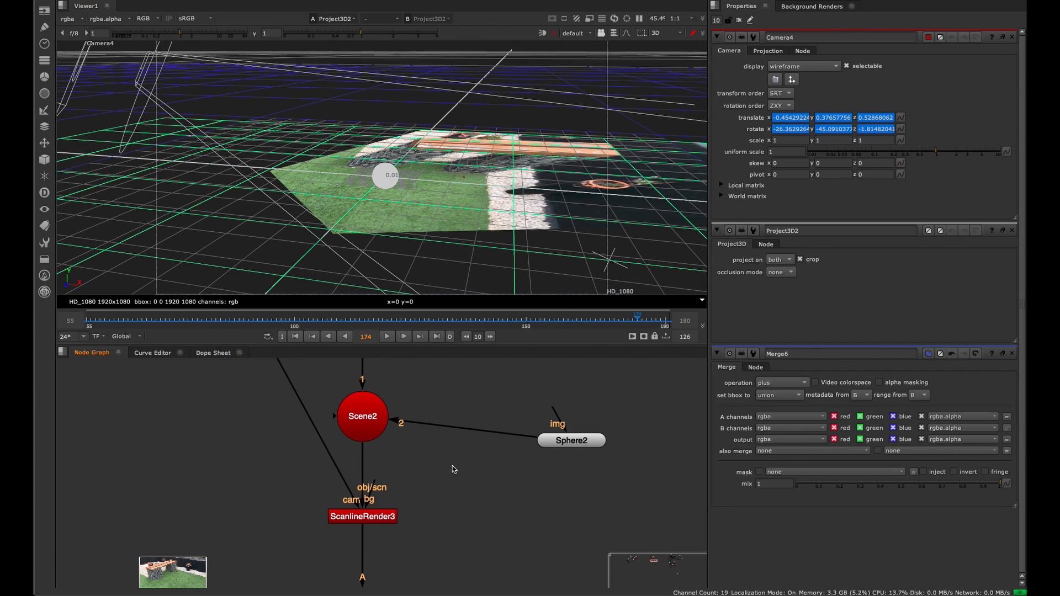
Position Sphere2 level with Scene2 and connect a Reflection node directly above it as its image input.
click(382, 515)
middle_drag(386, 493, 270, 517)
drag(462, 467, 514, 424)
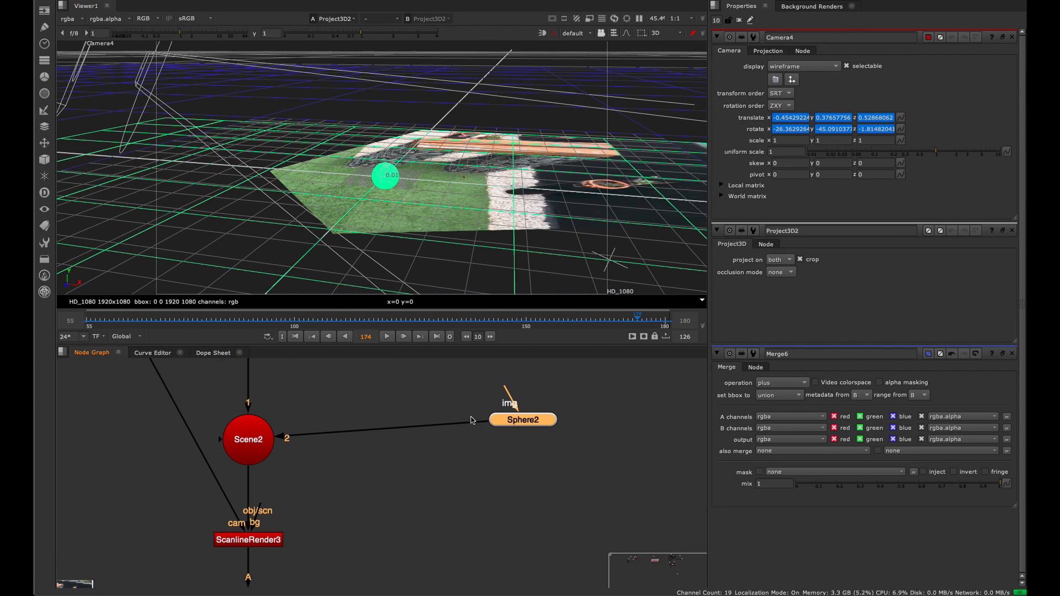
middle_drag(513, 425, 454, 480)
drag(455, 479, 428, 500)
drag(454, 380, 431, 417)
drag(418, 470, 434, 418)
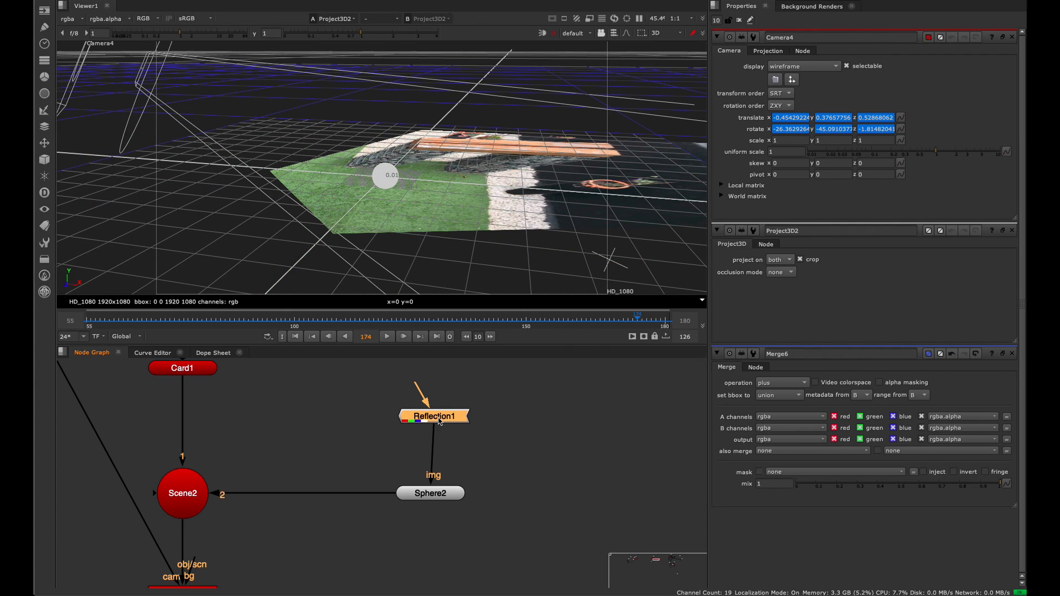
drag(402, 493, 389, 494)
middle_drag(390, 494, 381, 452)
Remove the ScanlineRender3 node beneath Scene2 from the node graph.
key(space)
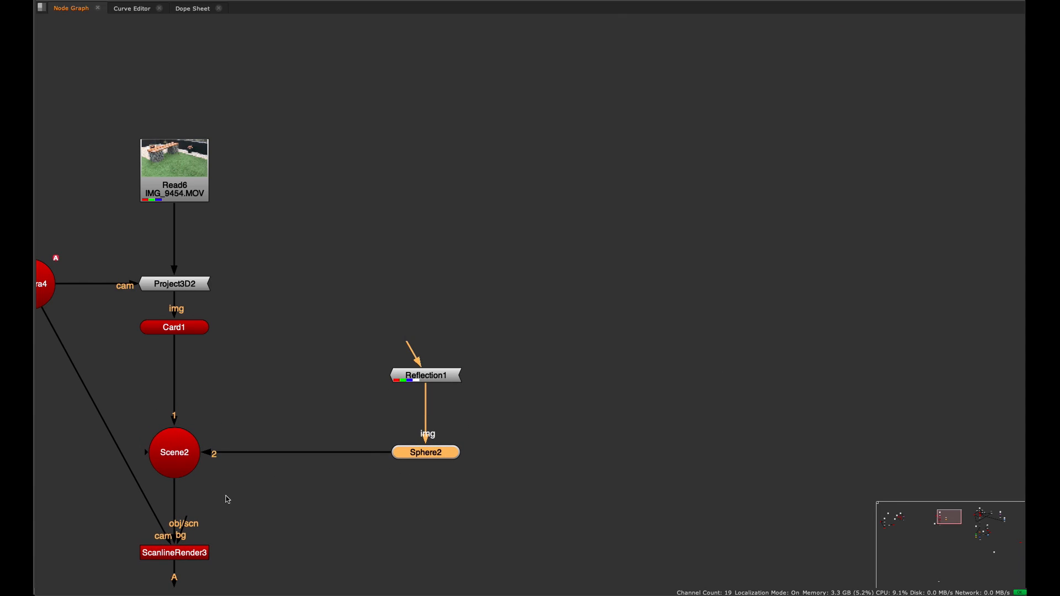
middle_drag(256, 521, 580, 343)
drag(579, 350, 400, 416)
middle_drag(489, 407, 345, 505)
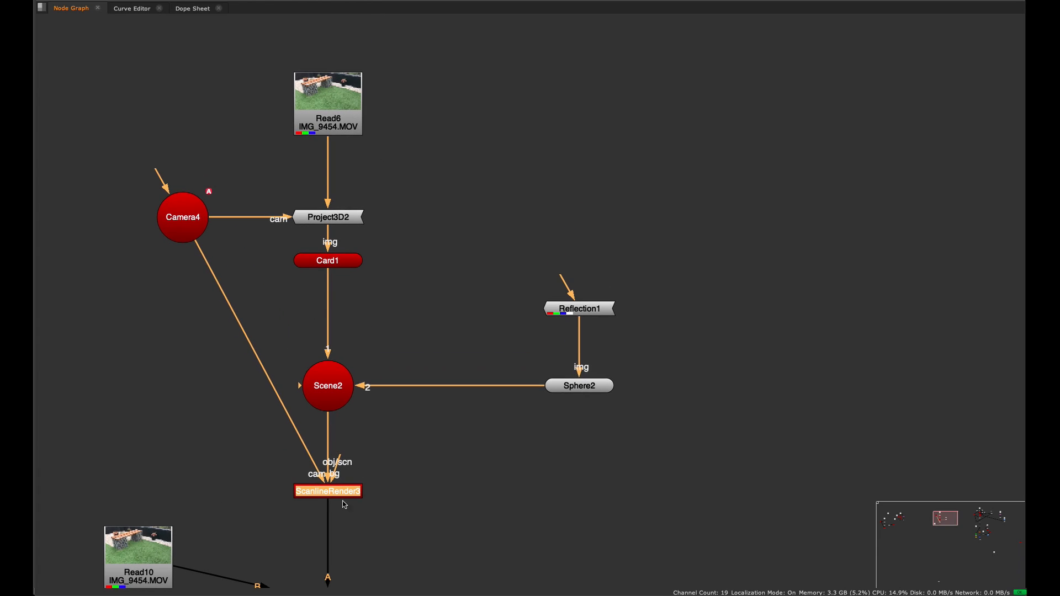
key(Delete)
Add a RayRender node beneath Scene2 and connect its obj/scn input to Scene2.
middle_drag(359, 467, 484, 420)
key(Tab)
text(ray)
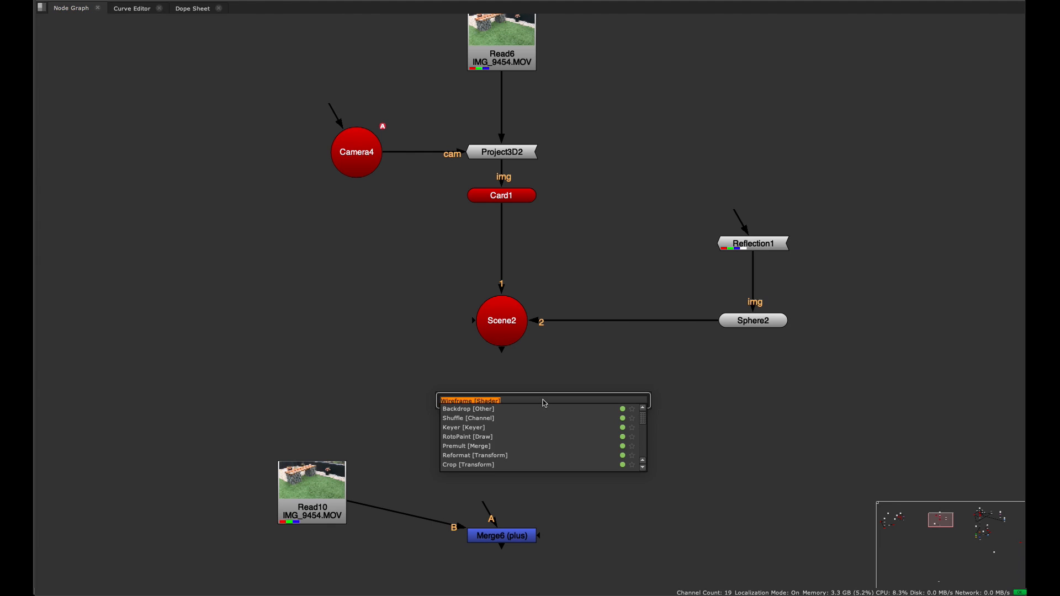
key(Return)
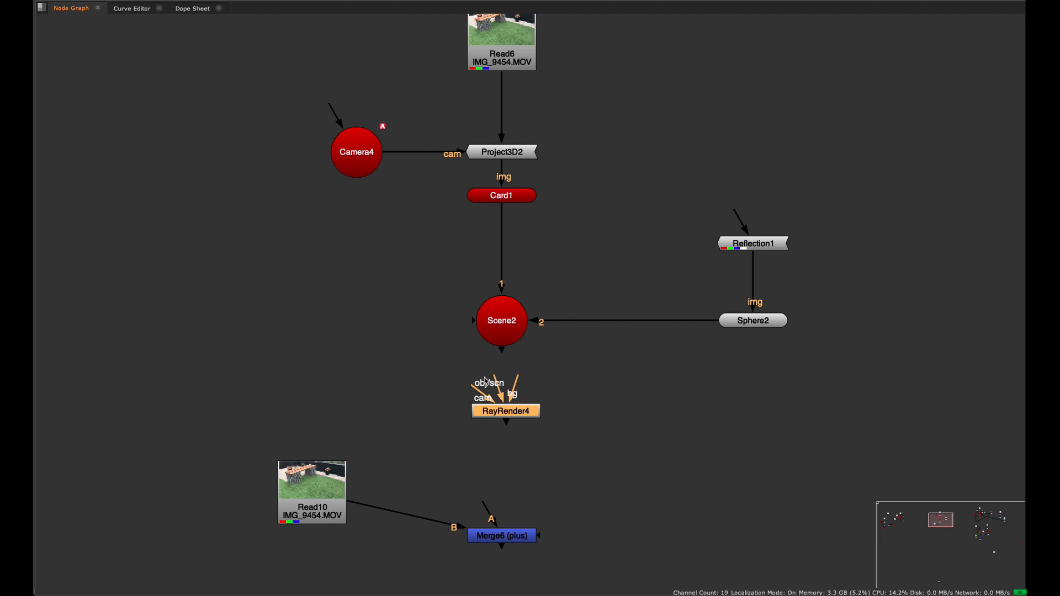
drag(495, 380, 501, 338)
drag(510, 413, 508, 437)
click(525, 444)
middle_drag(567, 407, 502, 443)
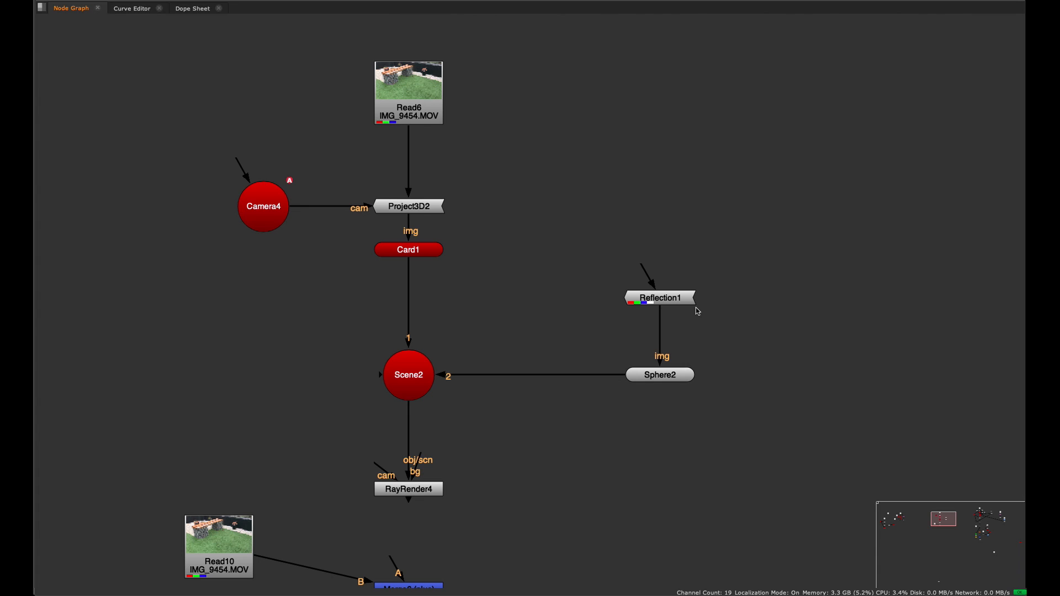
drag(428, 490, 424, 491)
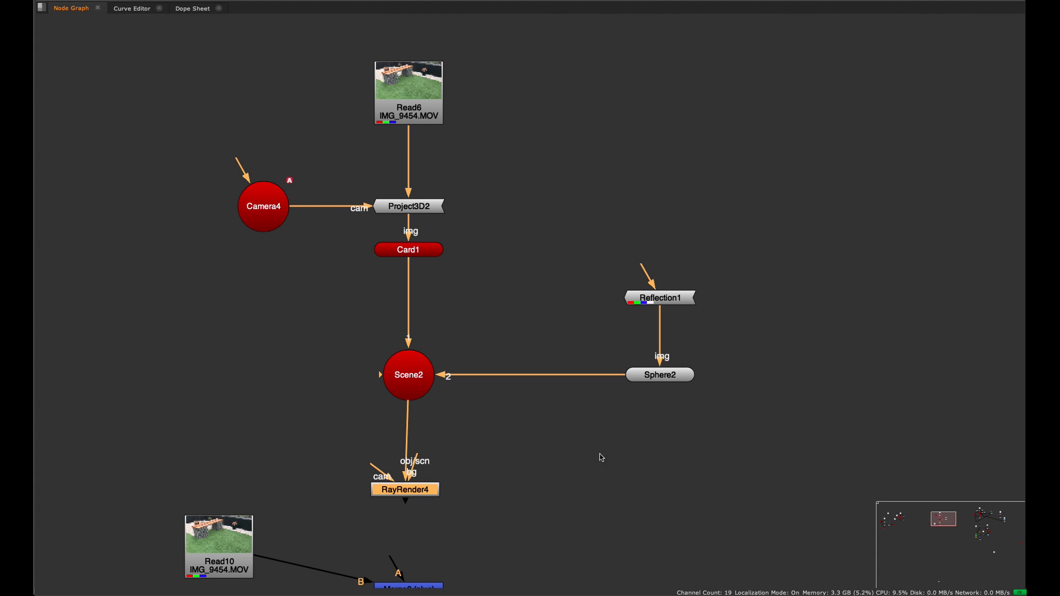
click(602, 458)
Connect RayRender4's cam input to Camera4 and route the connection through a dot level with RayRender4.
drag(366, 465, 268, 223)
ctrl+drag(338, 356, 257, 490)
key(space)
Show the RayRender4 output in the viewer and switch to the 2D view.
click(414, 496)
key(1)
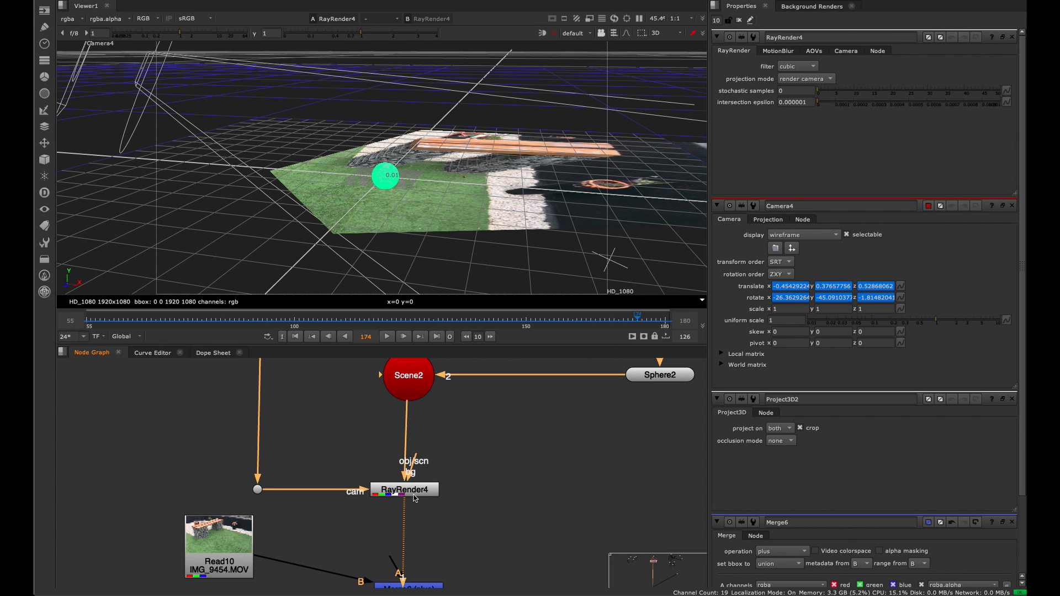
click(608, 124)
key(Tab)
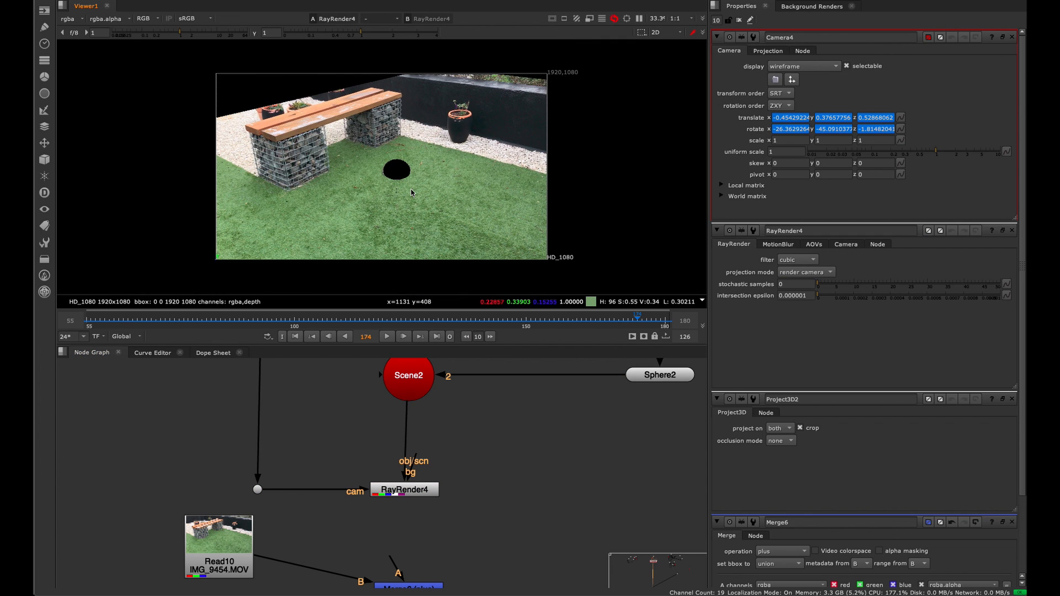
middle_drag(665, 417, 556, 466)
middle_drag(628, 371, 509, 482)
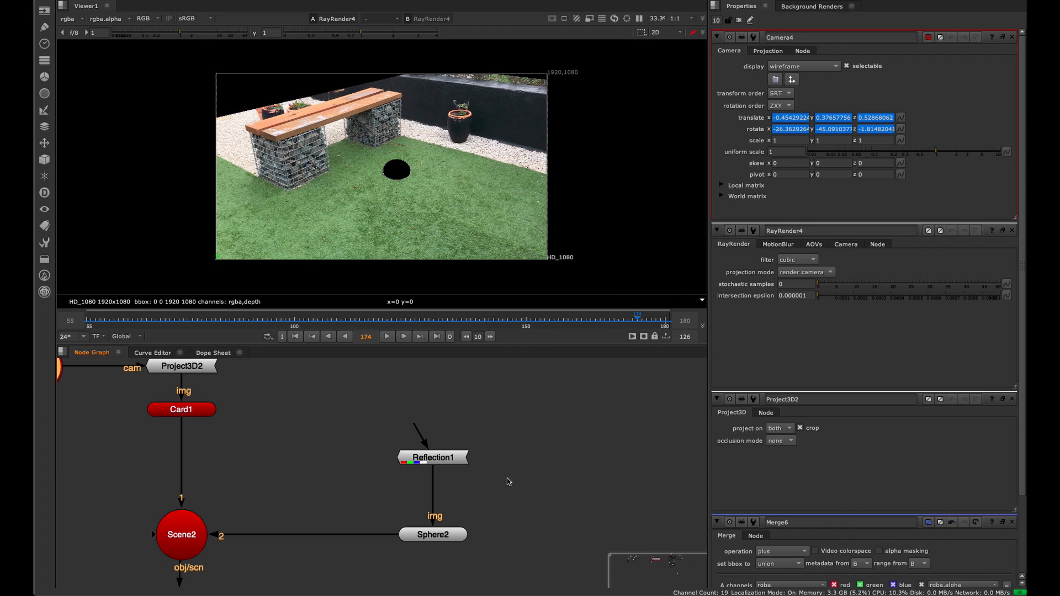
Open Sphere2's properties and move the sphere over the grass, leaving its translate at 0.0325, 0.043, 0.08475.
double_click(440, 531)
scroll(398, 188, up, 5)
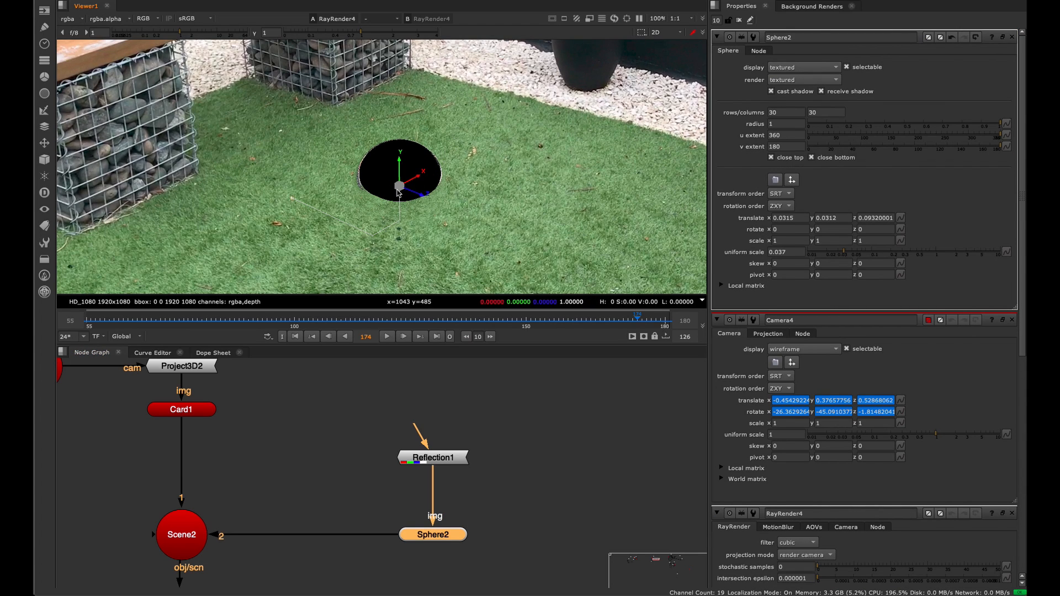
drag(399, 192, 362, 200)
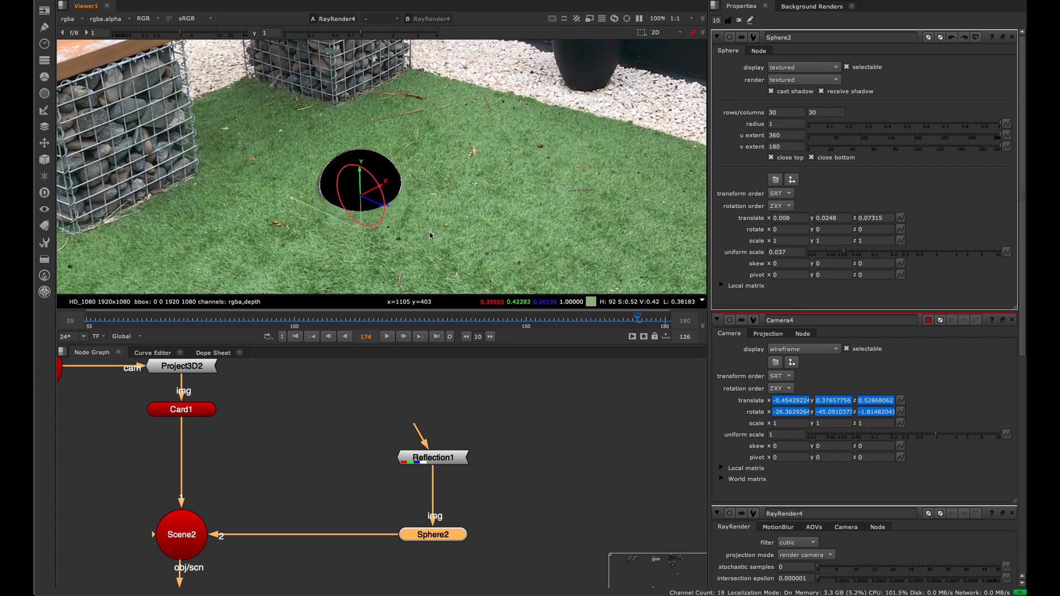
key(ctrl+z)
key(f)
scroll(396, 189, up, 3)
key(f)
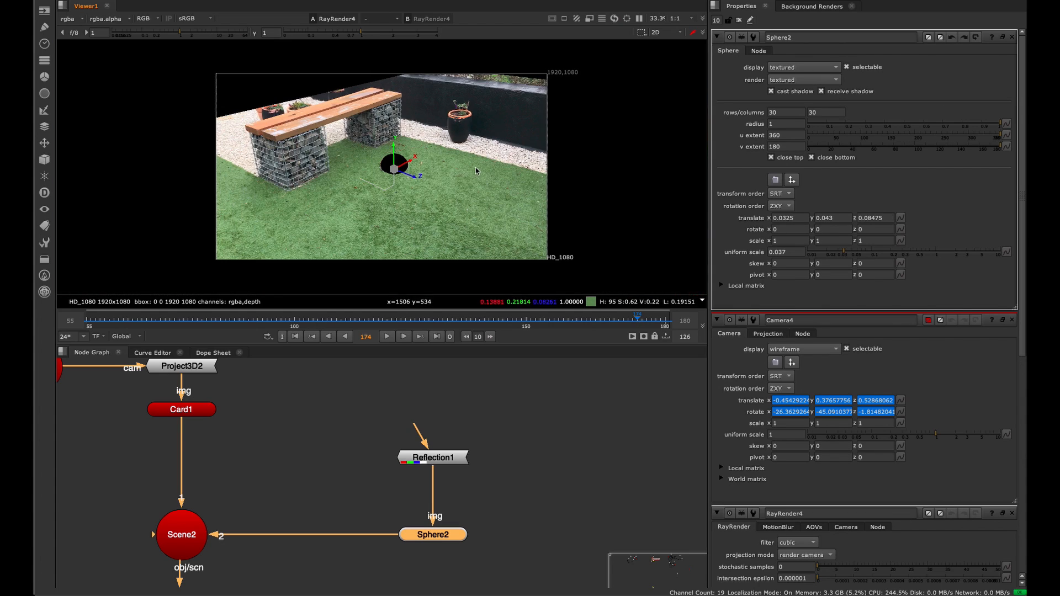
scroll(476, 170, up, 5)
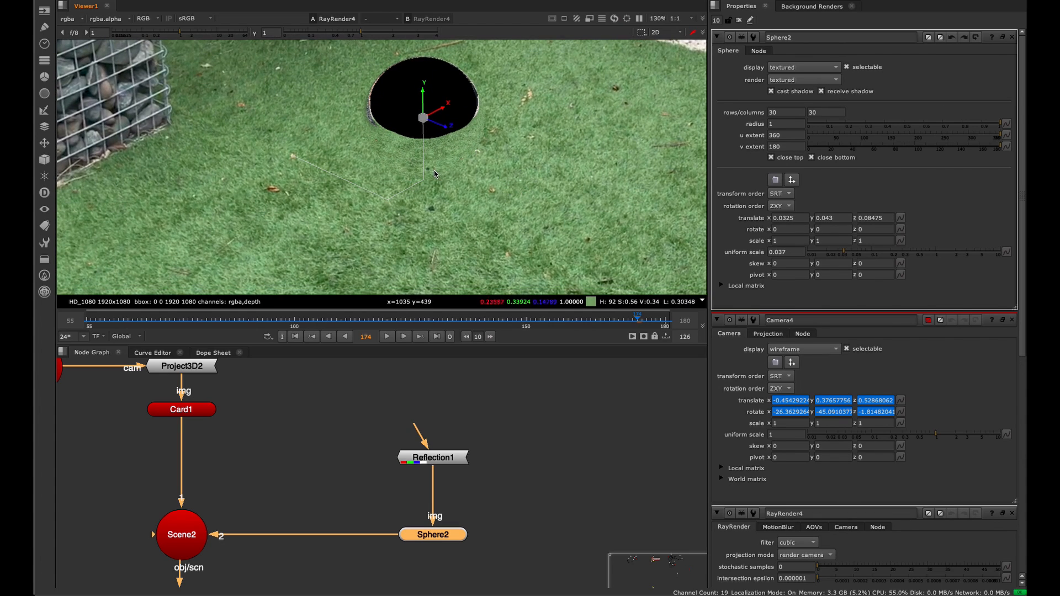
Disable and re-enable Reflection1 to compare the sphere's render with and without the reflection.
click(439, 458)
key(d)
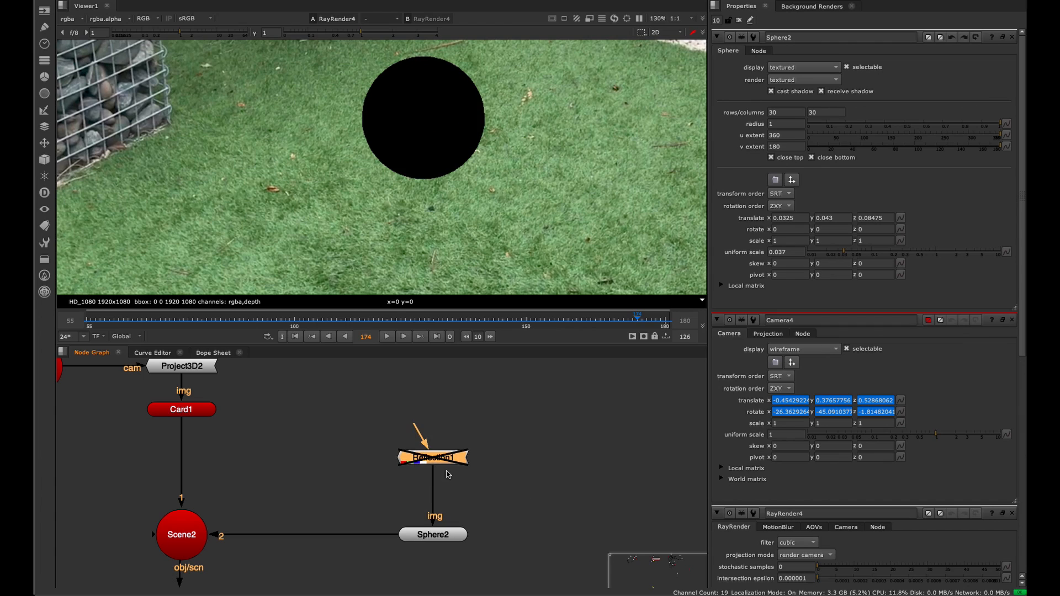
key(d)
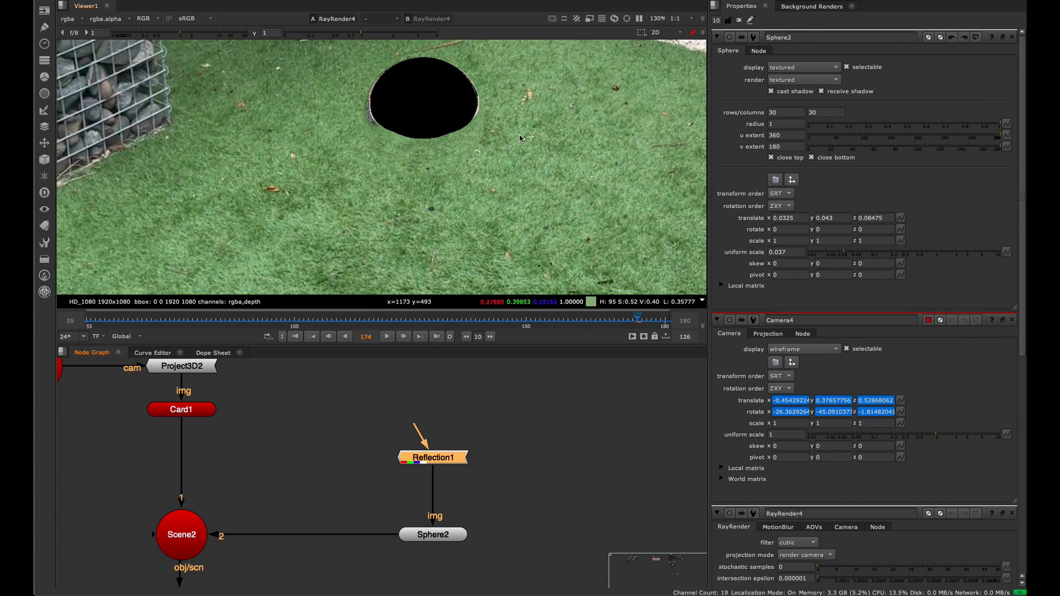
Add a ScanlineRender node beside RayRender4 for comparison, and delete it again.
middle_drag(389, 521, 415, 377)
middle_drag(387, 498, 500, 450)
drag(489, 491, 259, 421)
click(500, 443)
key(Tab)
text(s)
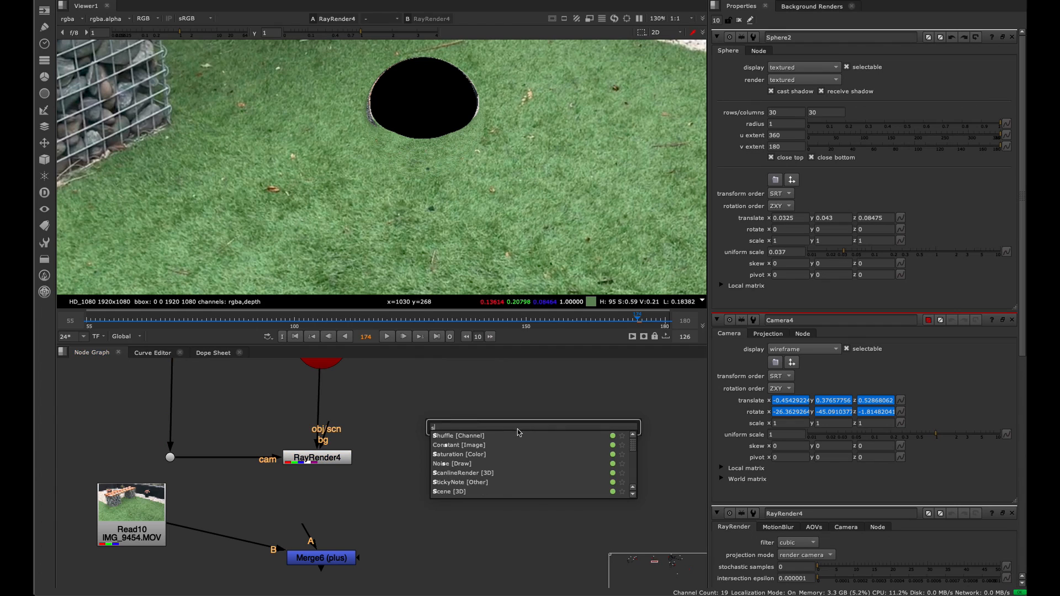
text(can)
click(487, 437)
drag(530, 431, 553, 452)
click(494, 477)
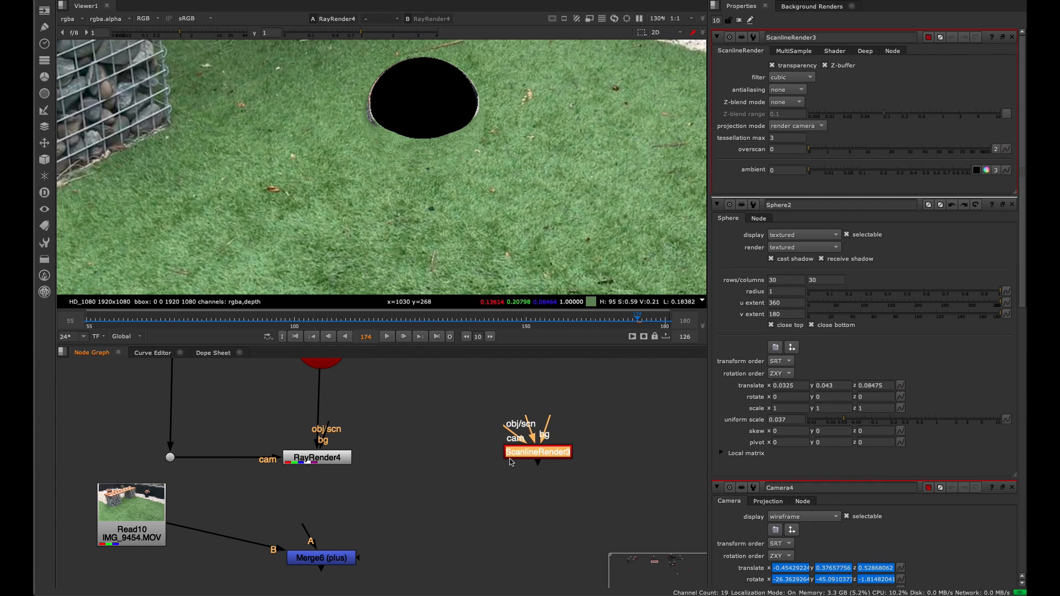
drag(337, 462, 342, 462)
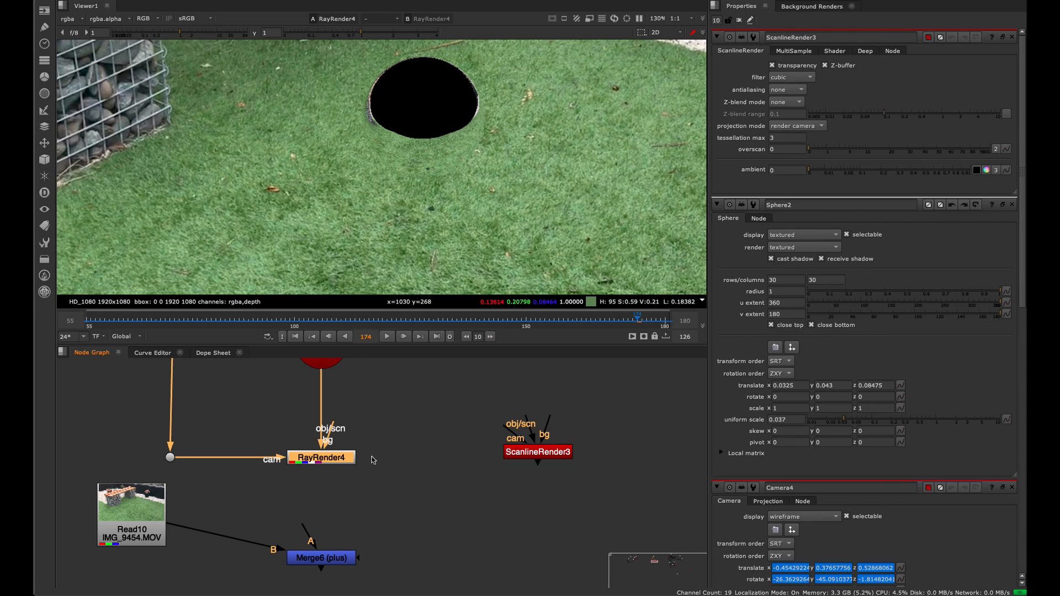
mouse_move(340, 462)
mouse_down()
mouse_move(320, 450)
mouse_move(324, 461)
mouse_move(342, 449)
mouse_move(339, 462)
mouse_up()
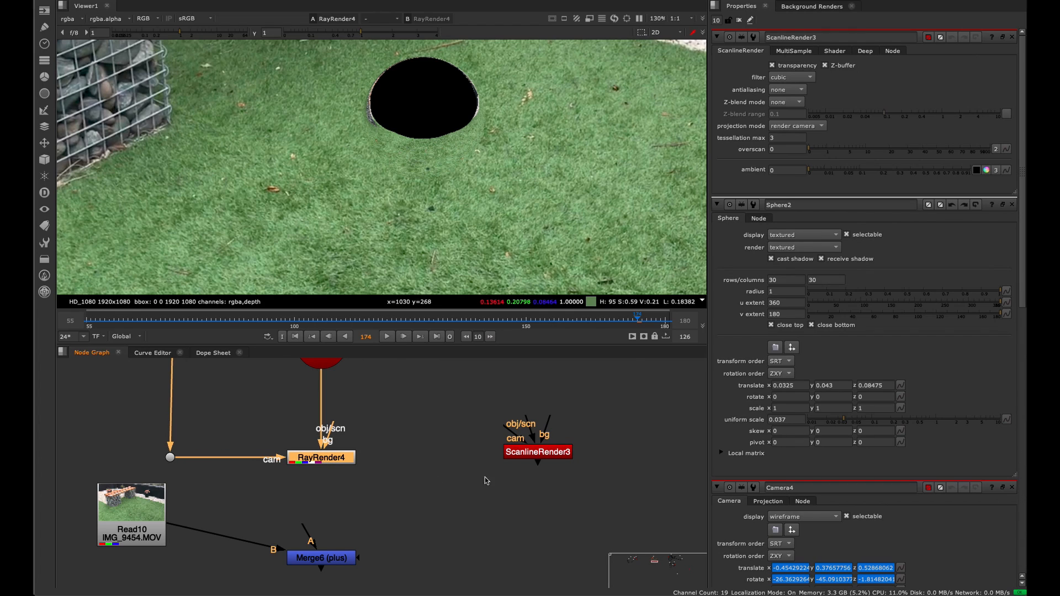
drag(539, 452, 471, 495)
middle_drag(471, 495, 622, 462)
key(Delete)
Examine the reflective sphere and the surrounding grass and bench closely in the RayRender4 output.
ctrl+drag(478, 198, 446, 230)
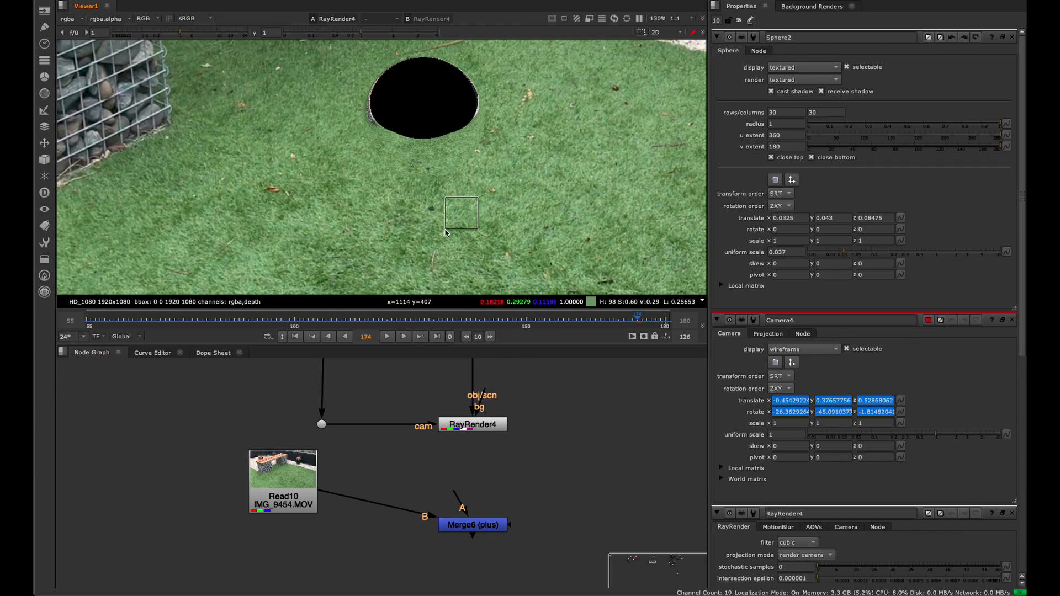
scroll(447, 232, down, 3)
scroll(430, 221, up, 4)
scroll(432, 218, down, 1)
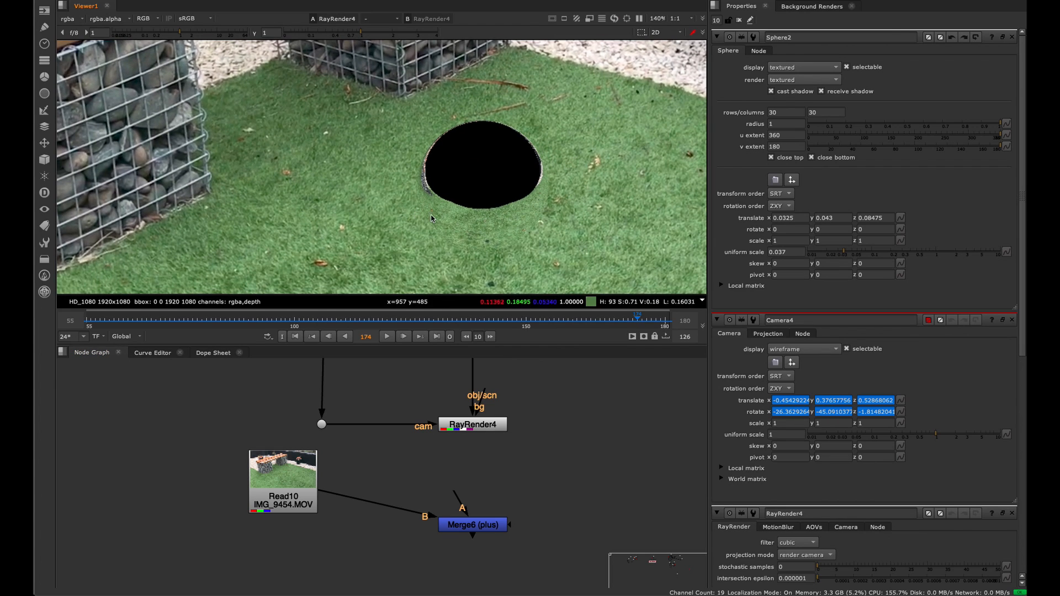
scroll(474, 178, down, 3)
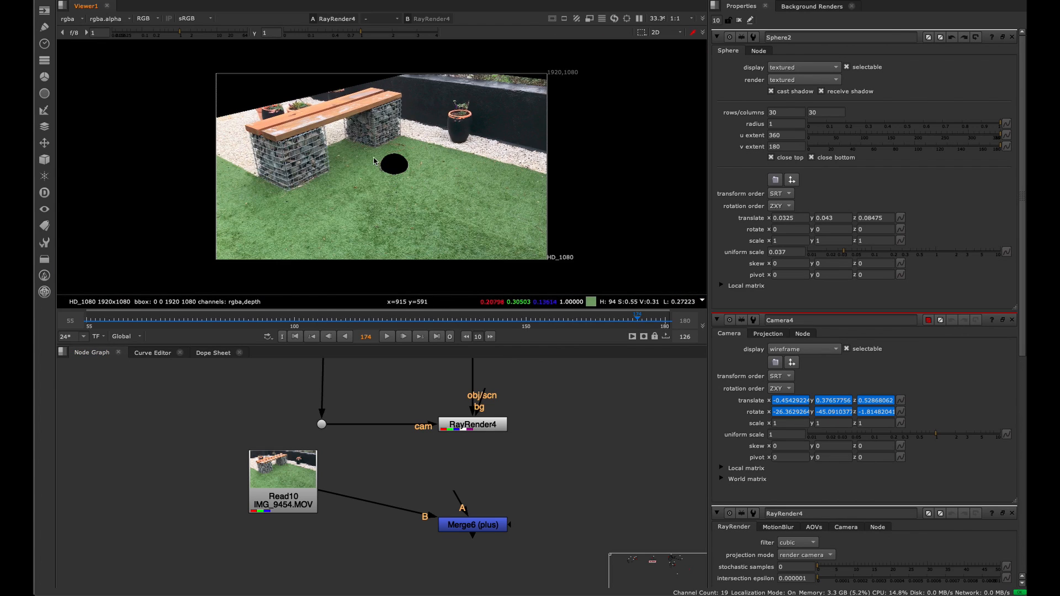
scroll(395, 165, up, 2)
scroll(425, 174, up, 3)
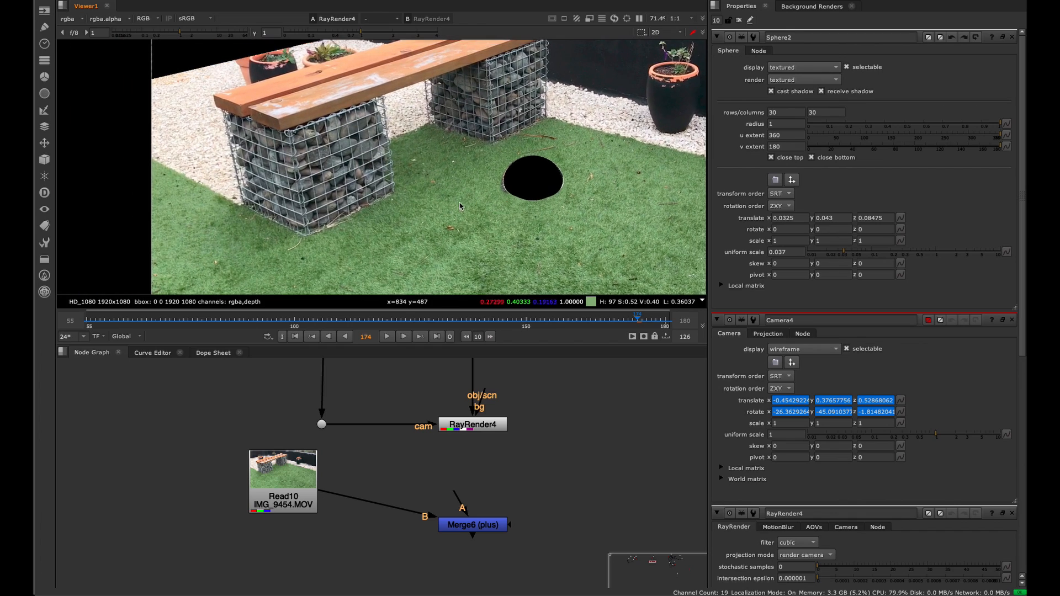
scroll(520, 207, up, 2)
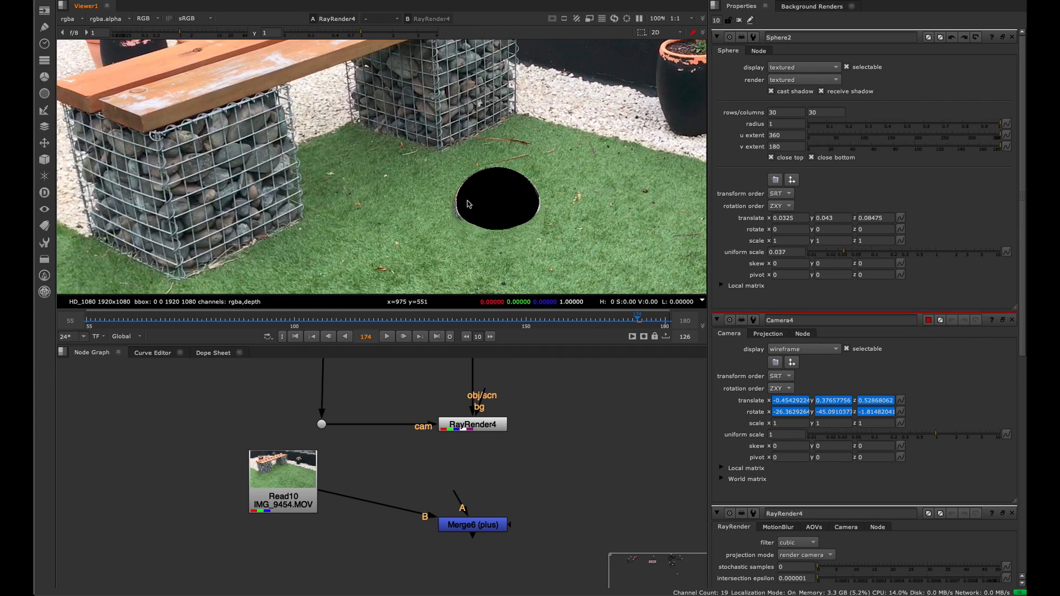
Switch to the 3D view and examine from several angles how the projected card lies around Sphere2.
key(Tab)
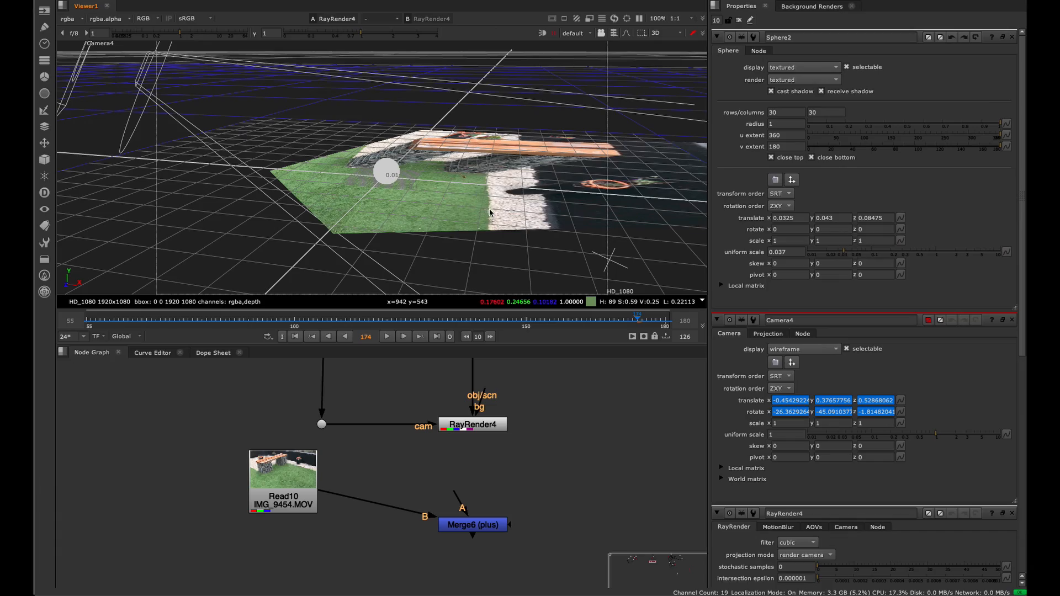
ctrl+drag(490, 212, 527, 153)
click(372, 176)
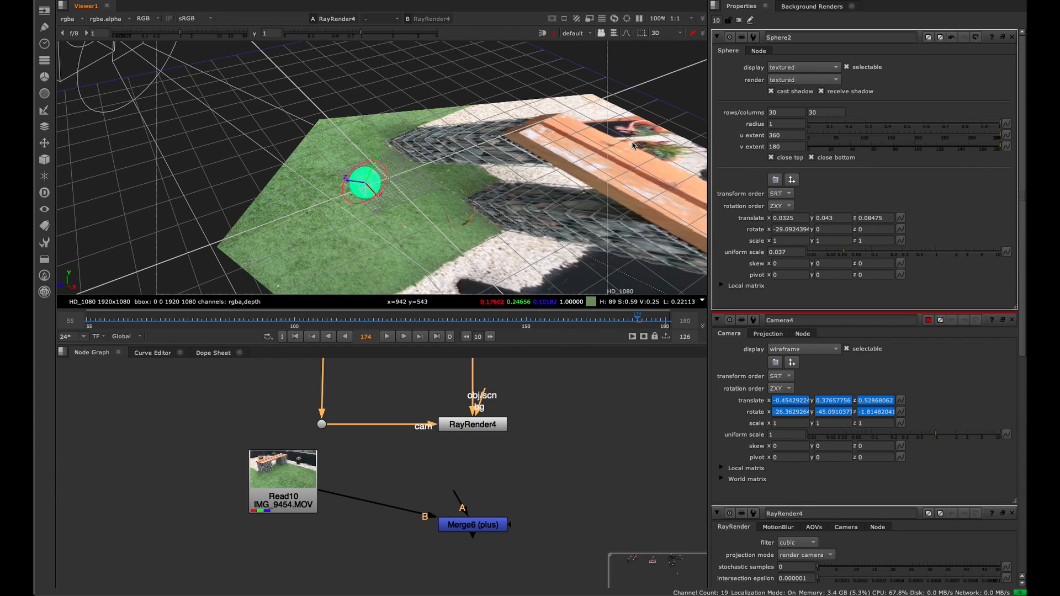
mouse_move(495, 139)
ctrl+mouse_down()
mouse_move(414, 165)
mouse_move(348, 161)
ctrl+mouse_up()
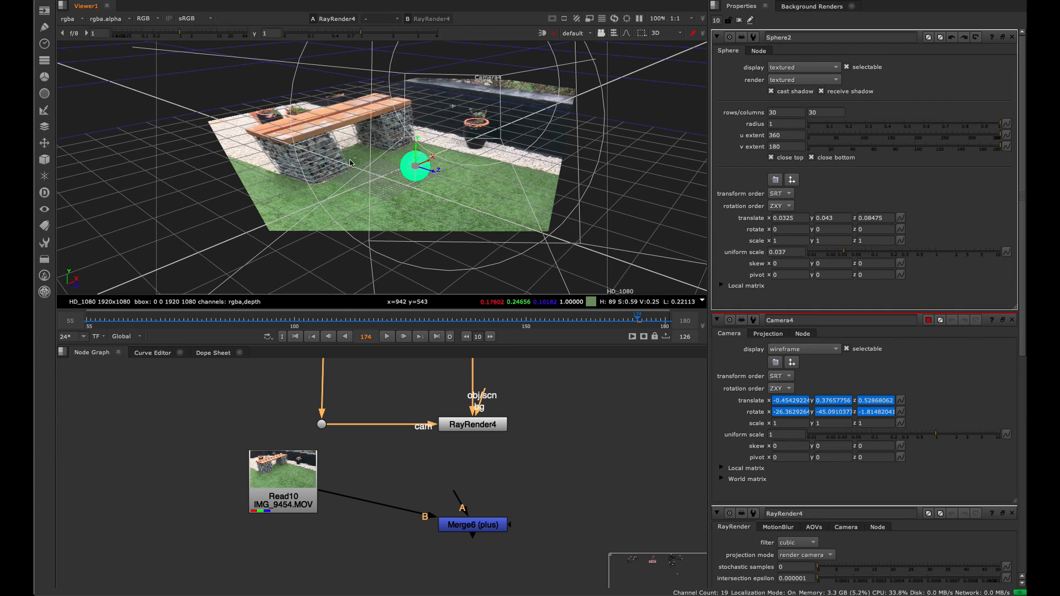
mouse_move(509, 226)
ctrl+mouse_down()
mouse_move(331, 220)
mouse_move(391, 215)
ctrl+mouse_up()
middle_drag(591, 403, 412, 480)
scroll(394, 430, down, 6)
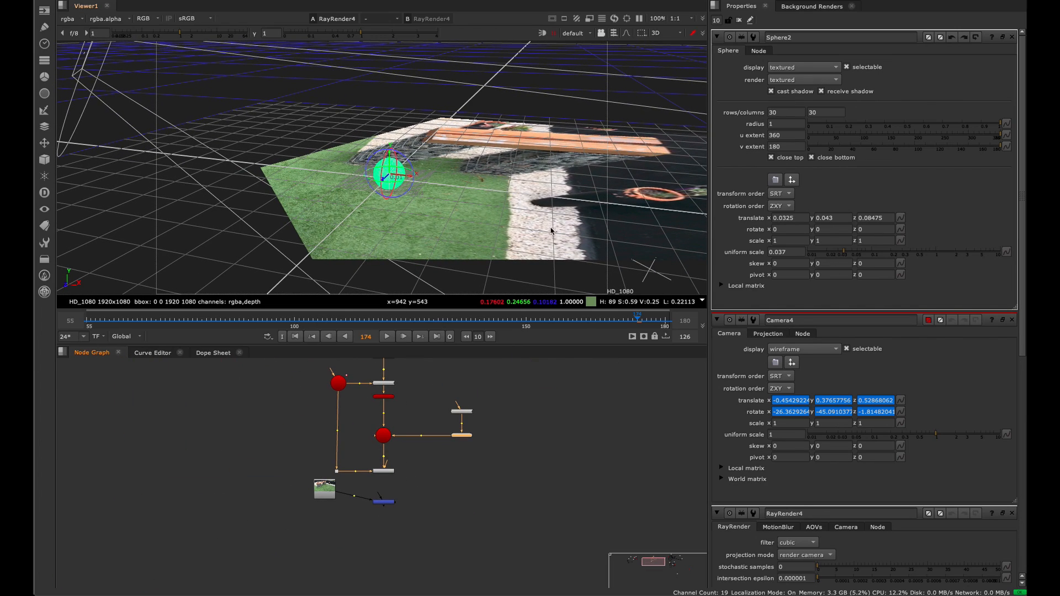
ctrl+drag(551, 231, 602, 265)
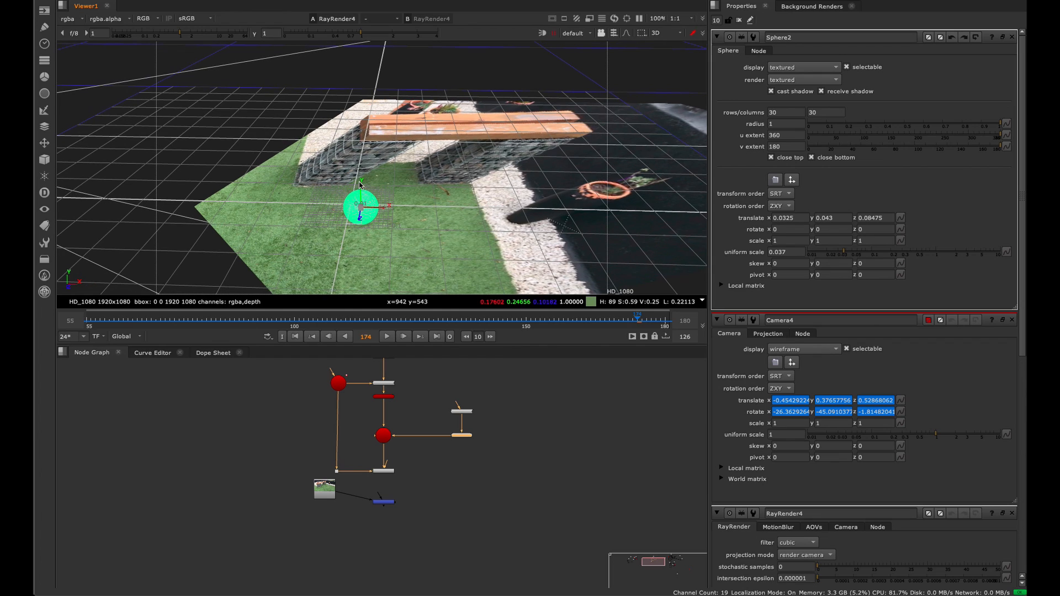
ctrl+drag(437, 161, 411, 172)
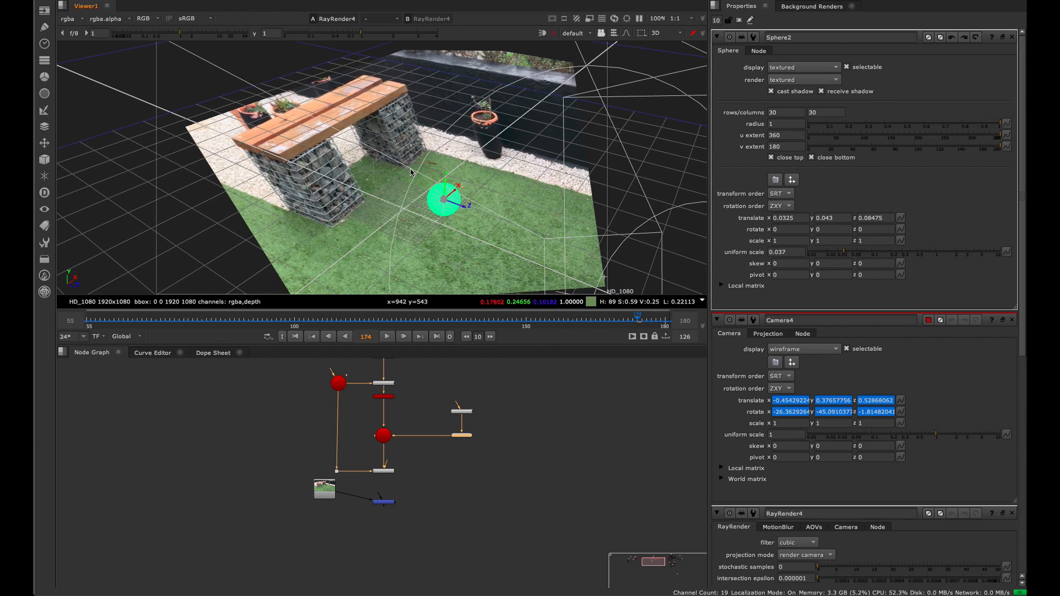
ctrl+drag(536, 174, 486, 185)
middle_drag(337, 493, 297, 533)
scroll(297, 534, up, 5)
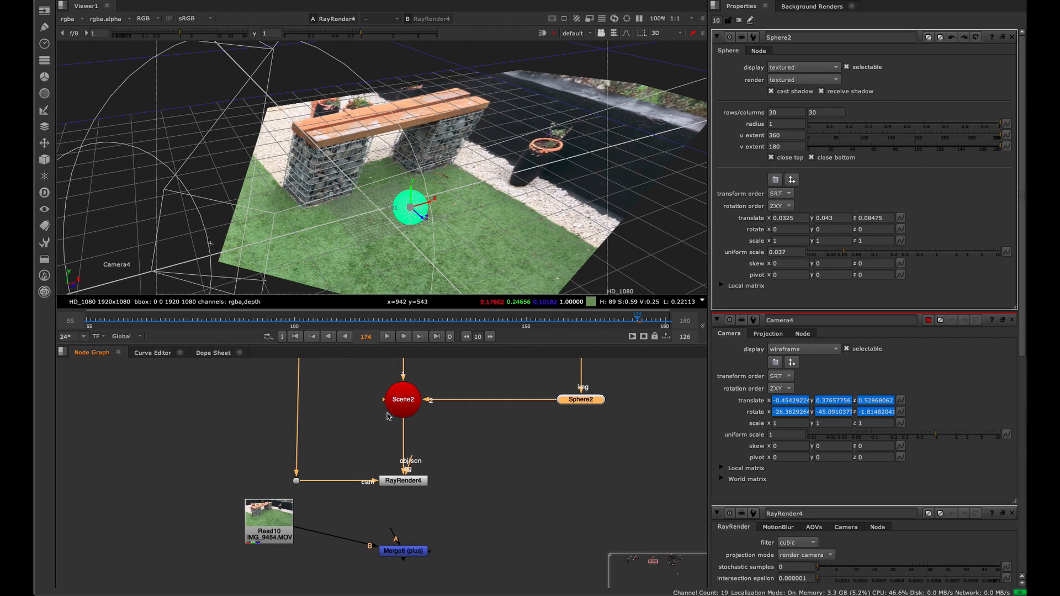
Move RayRender4, its camera dot, Read10 and Merge6 well below Scene2, and shift Camera4, the dot and Read10 further left.
key(space)
middle_drag(374, 494, 512, 249)
drag(661, 215, 409, 324)
drag(551, 241, 553, 417)
scroll(545, 325, down, 5)
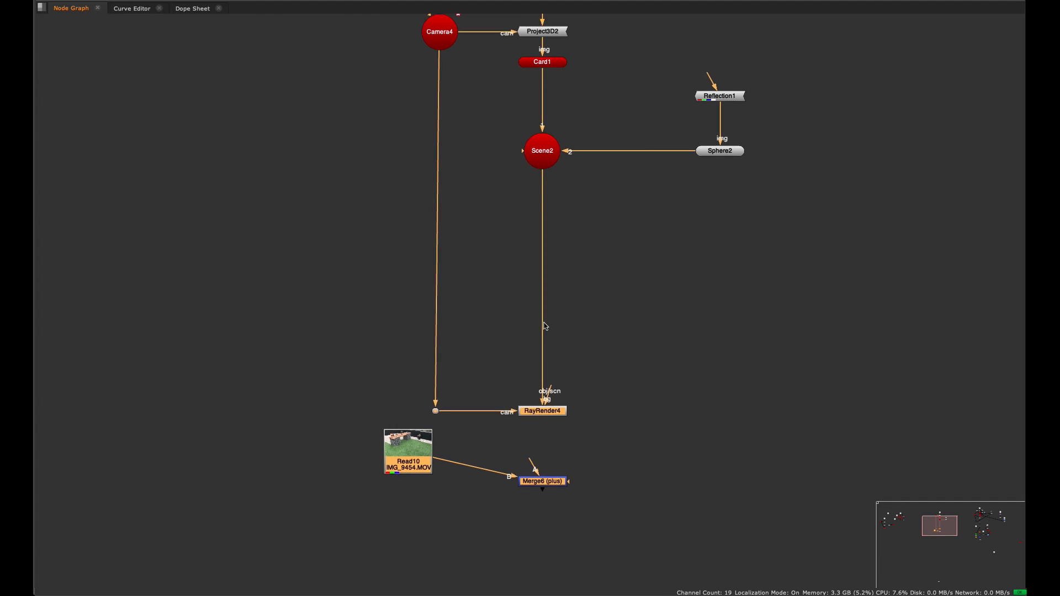
drag(477, 404, 415, 405)
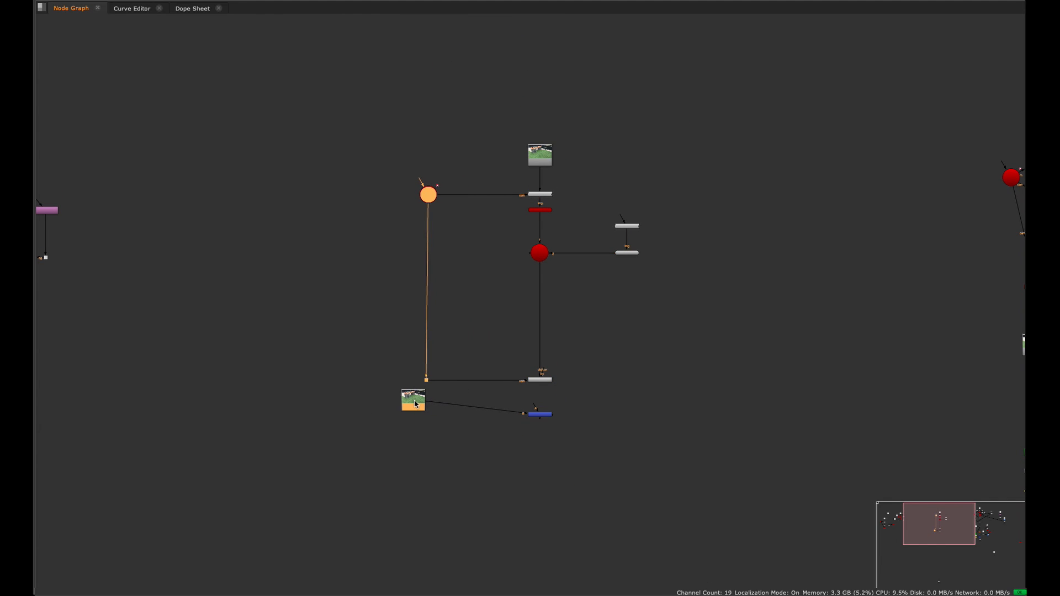
Add a Cube node and connect it to Scene2 as a third input, placing it on the side opposite Sphere2.
scroll(533, 331, up, 5)
middle_drag(605, 159, 530, 385)
click(558, 264)
key(Tab)
text(cube)
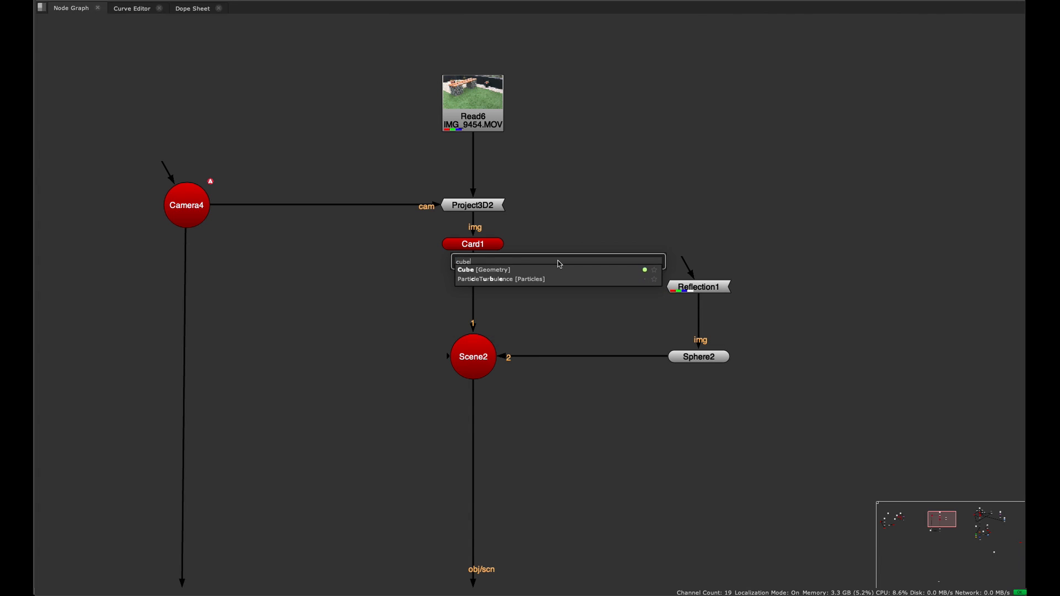
key(Return)
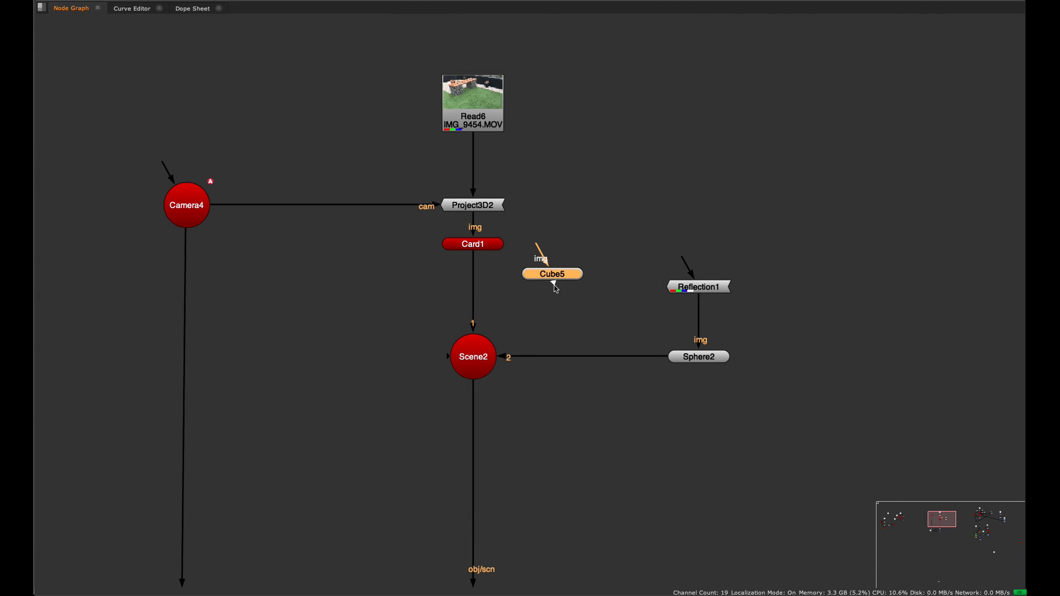
drag(564, 276, 355, 328)
Set Cube5's uniform scale to 0.13 and close the other nodes' properties.
key(space)
middle_drag(370, 369, 329, 453)
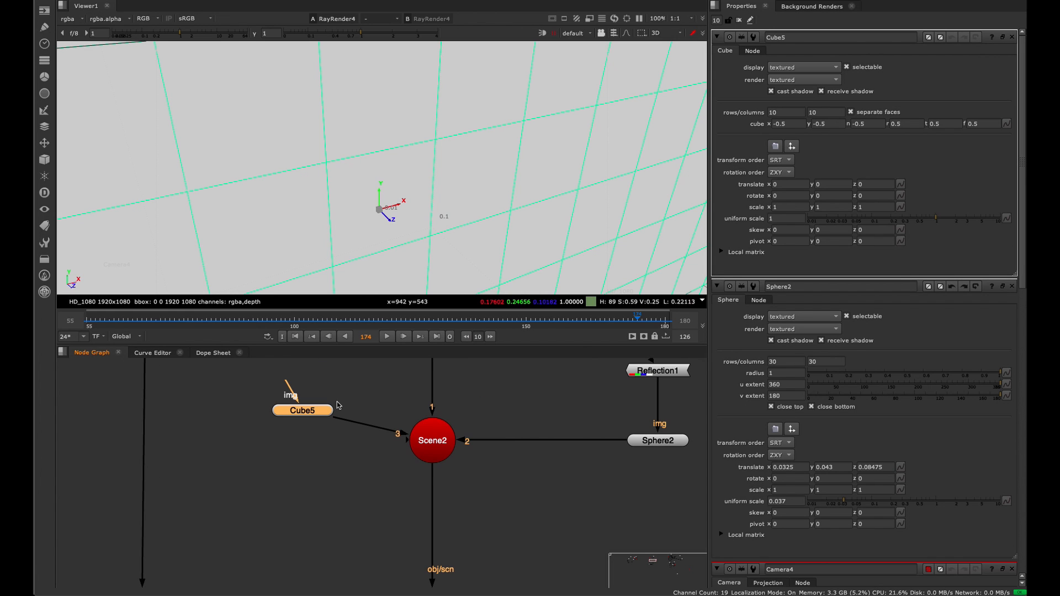
scroll(384, 233, down, 5)
scroll(384, 236, down, 3)
drag(916, 227, 871, 221)
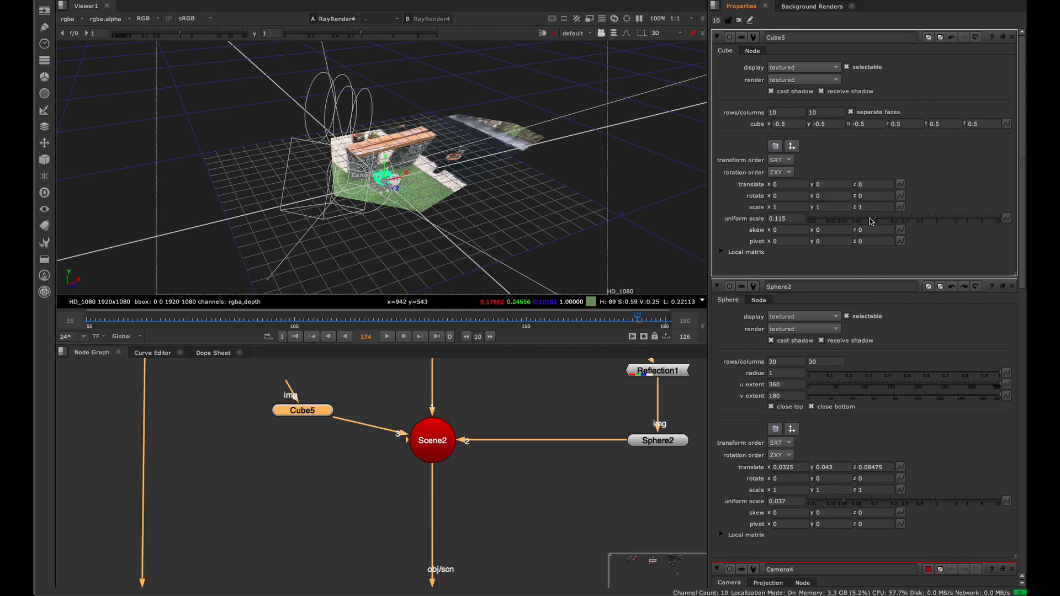
click(1014, 285)
click(1014, 286)
click(1014, 285)
click(1014, 286)
Set Cube5's rows and columns to 1 by 1.
scroll(393, 212, up, 3)
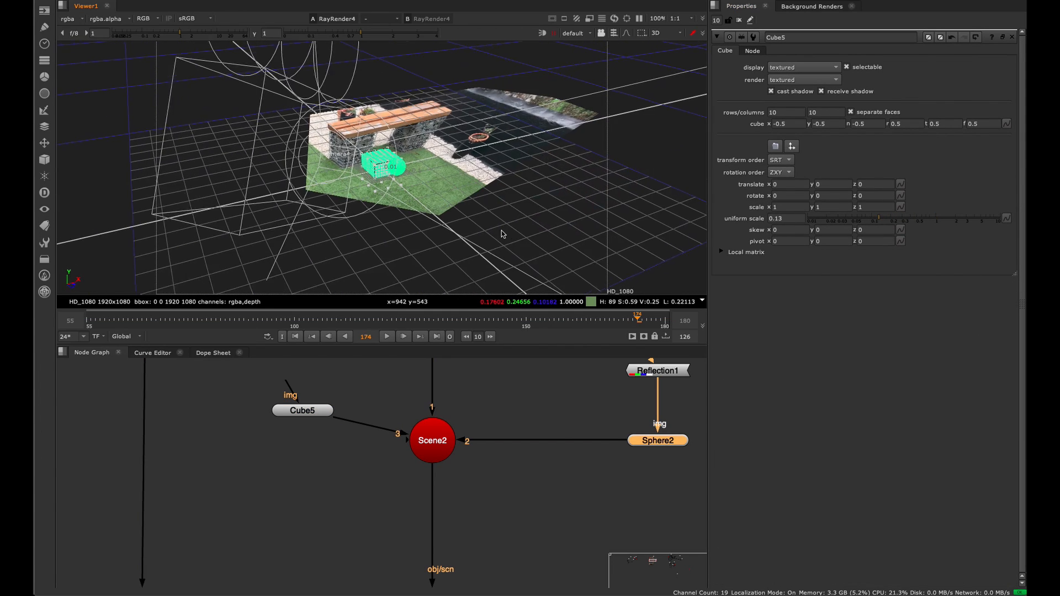
mouse_move(502, 234)
ctrl+mouse_down()
mouse_move(539, 230)
mouse_move(517, 226)
ctrl+mouse_up()
scroll(569, 221, up, 4)
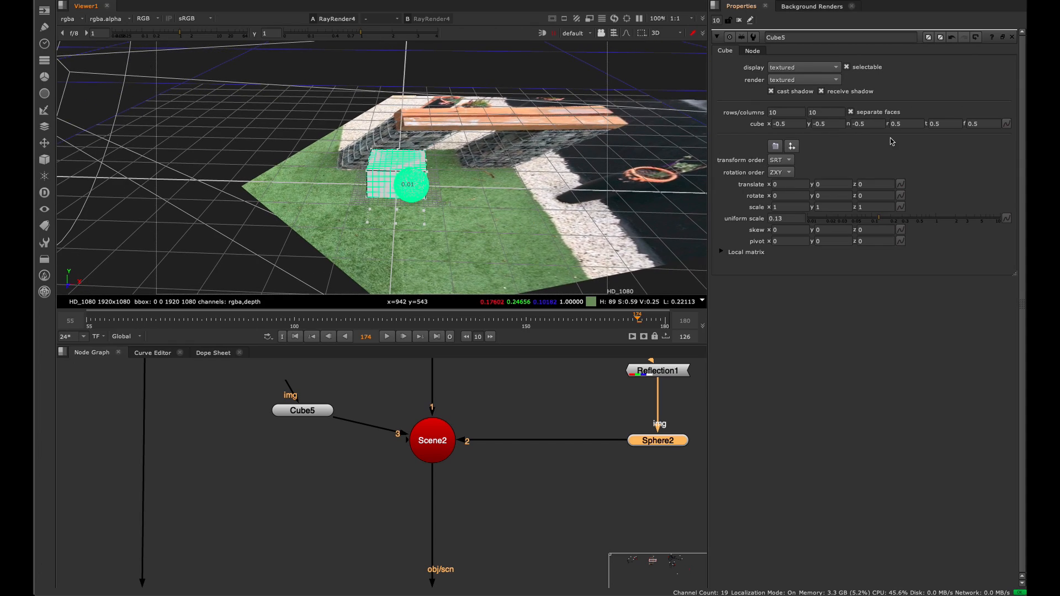
key(Tab)
text(1)
key(Return)
click(618, 148)
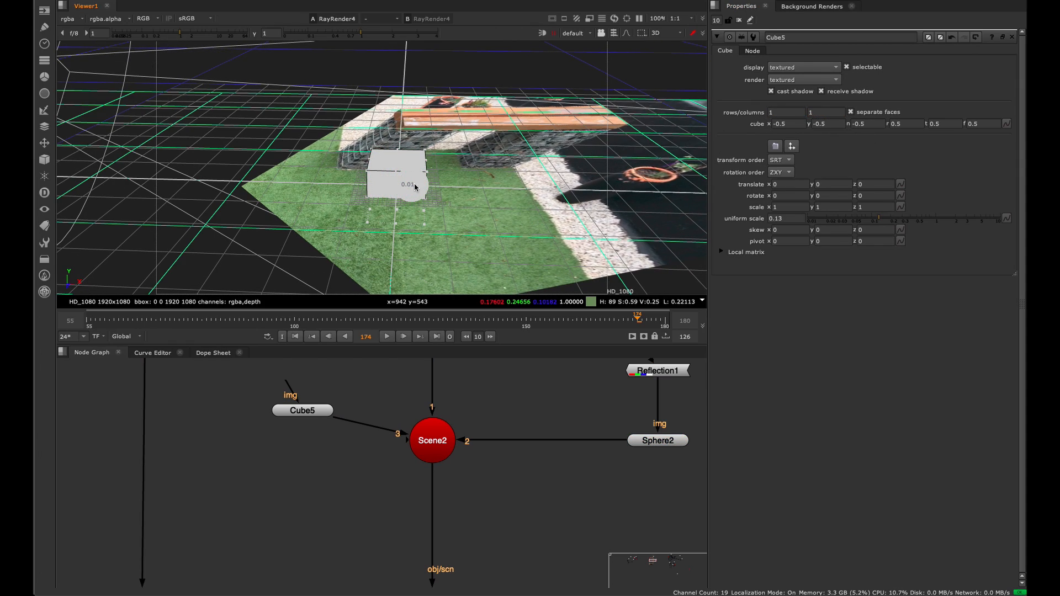
Select Cube5 and examine from several angles how it sits beside the sphere and the projected bench.
ctrl+drag(414, 184, 421, 179)
click(394, 169)
click(302, 411)
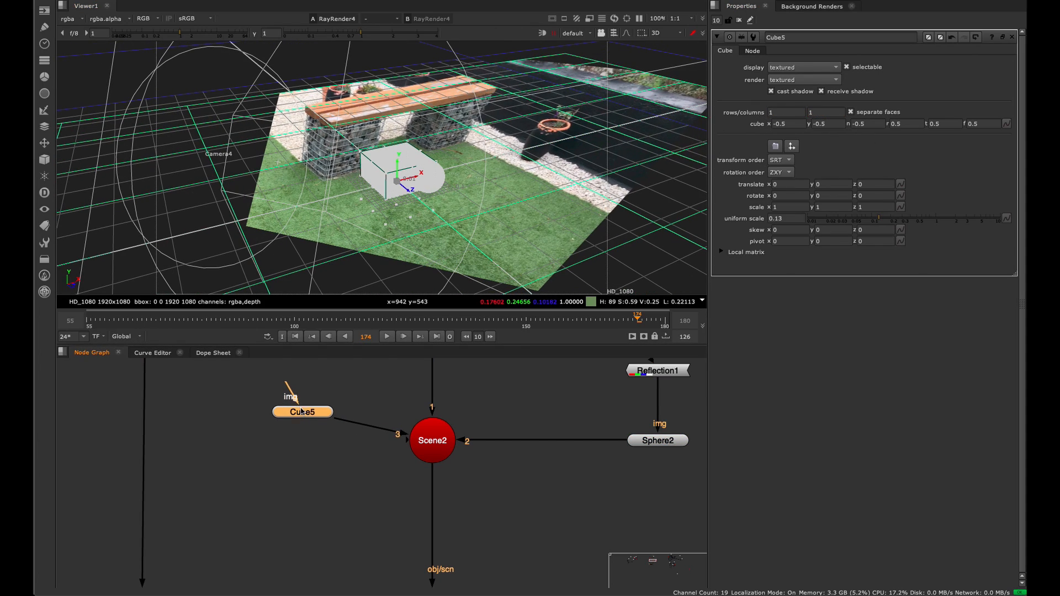
ctrl+drag(586, 222, 683, 194)
scroll(494, 257, up, 4)
ctrl+drag(494, 256, 531, 204)
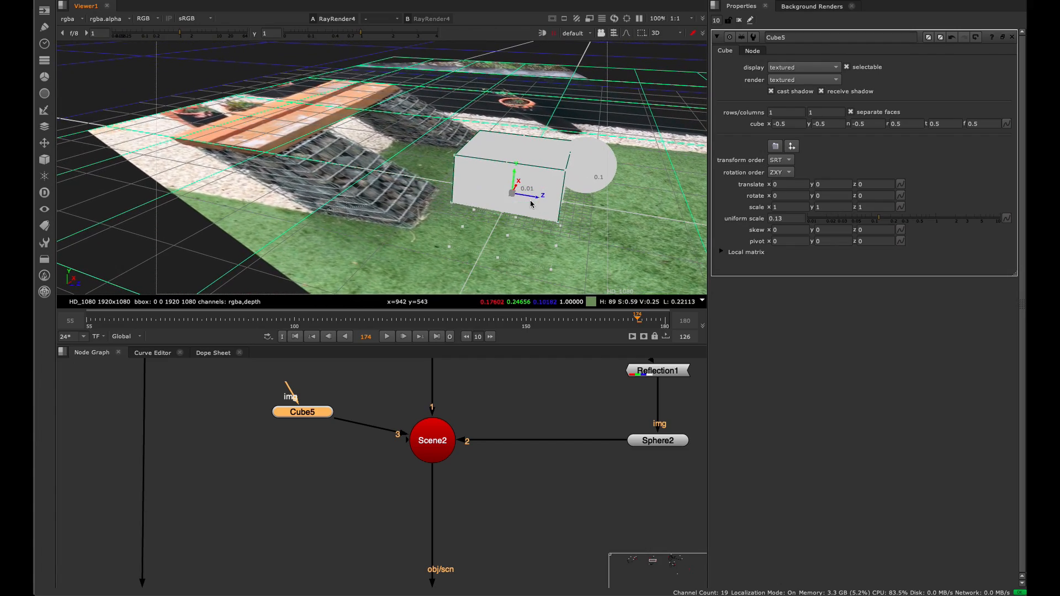
ctrl+drag(627, 228, 520, 216)
Move Cube5 up beside Card1 and connect its img input to Project3D2.
middle_drag(380, 421, 318, 511)
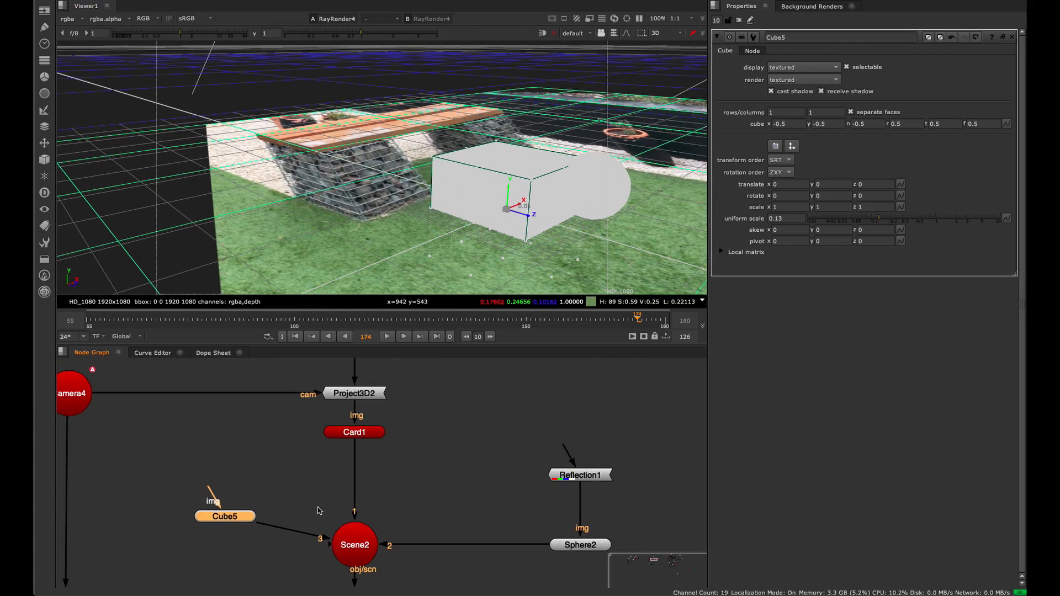
click(356, 397)
drag(231, 515, 266, 453)
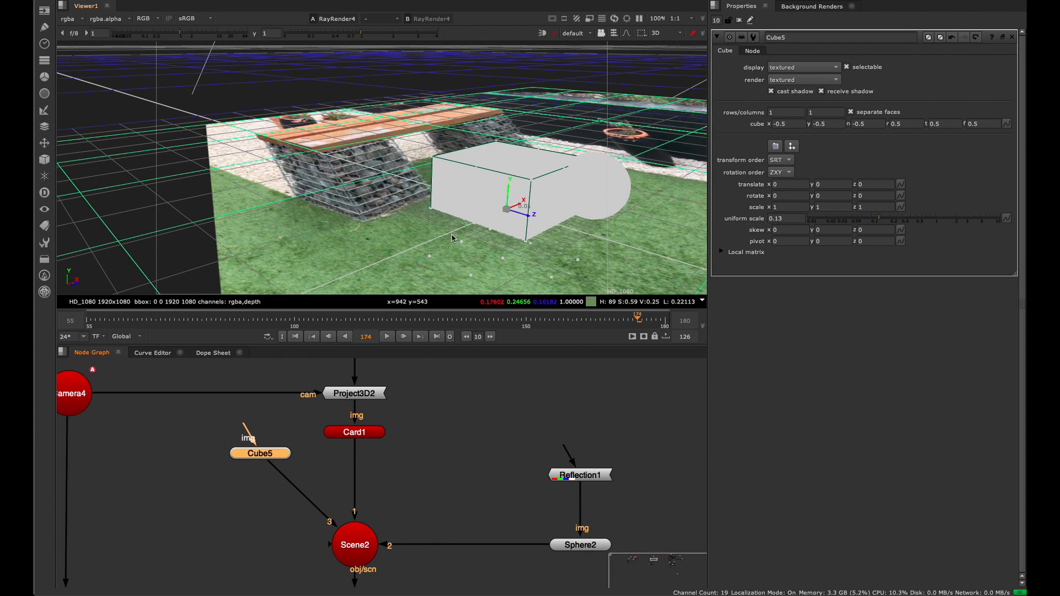
ctrl+drag(452, 238, 590, 161)
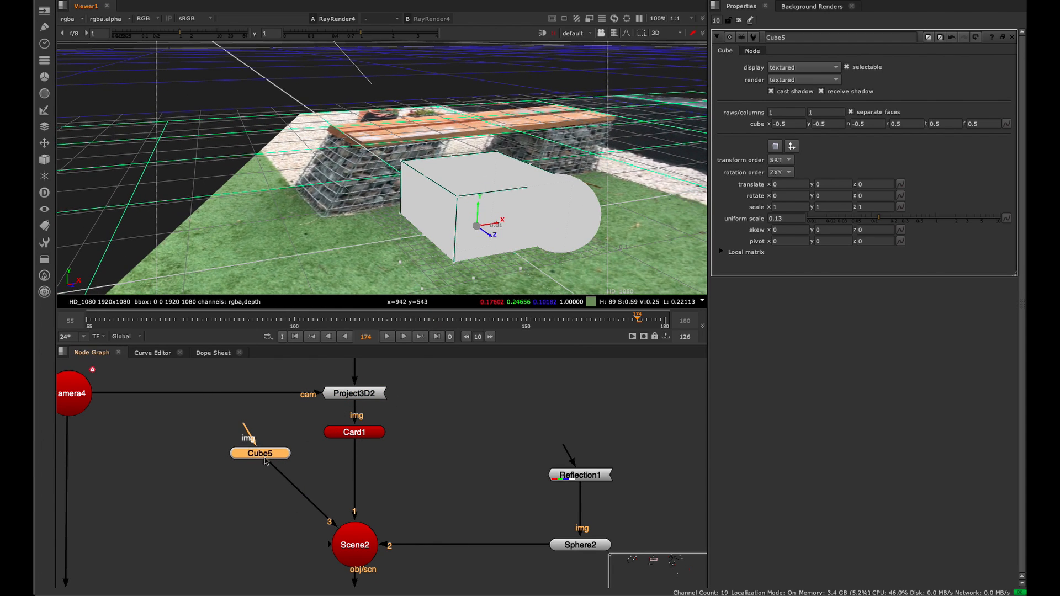
drag(265, 458, 260, 449)
drag(326, 399, 343, 400)
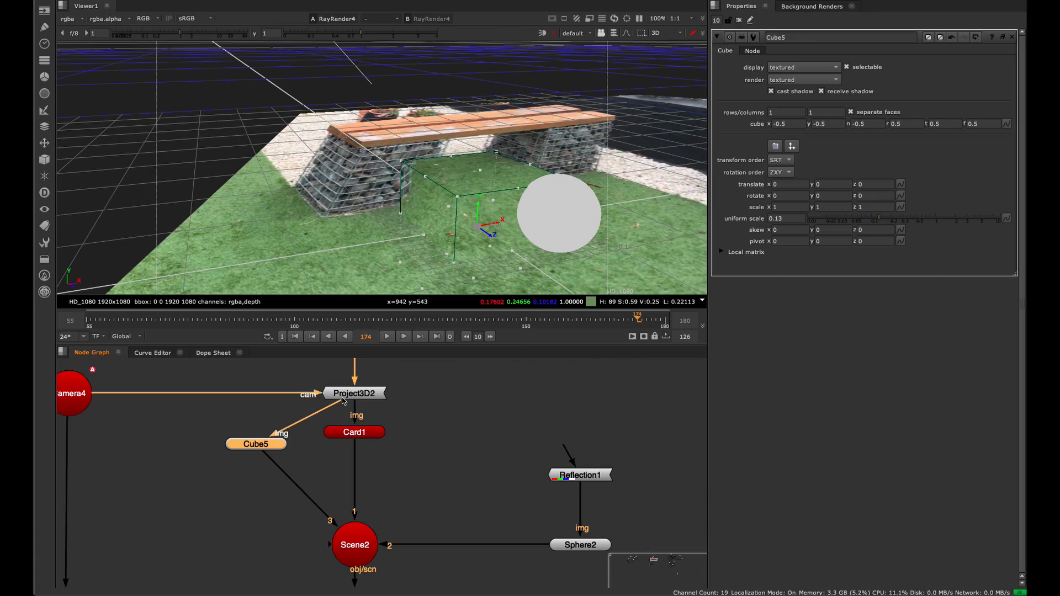
Move Cube5 towards the bench's near stone leg, to about x -0.048, y 0.073, z -0.096.
ctrl+drag(384, 241, 471, 236)
drag(502, 195, 424, 165)
click(523, 201)
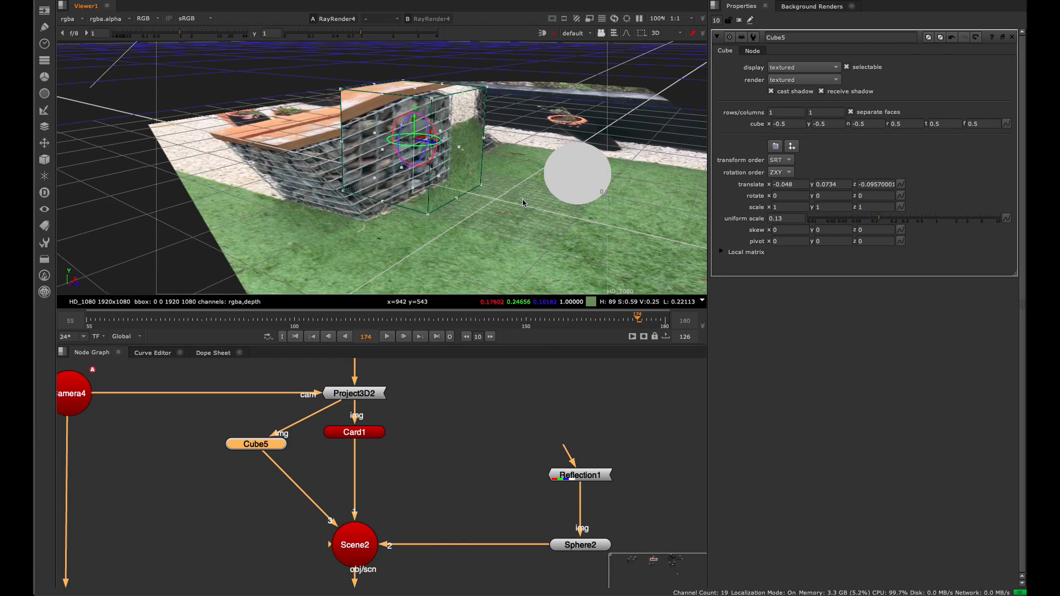
Examine the projection on Cube5 and the ground card from the sides and in relation to Camera4.
scroll(396, 208, down, 10)
ctrl+drag(396, 209, 478, 217)
scroll(450, 212, up, 4)
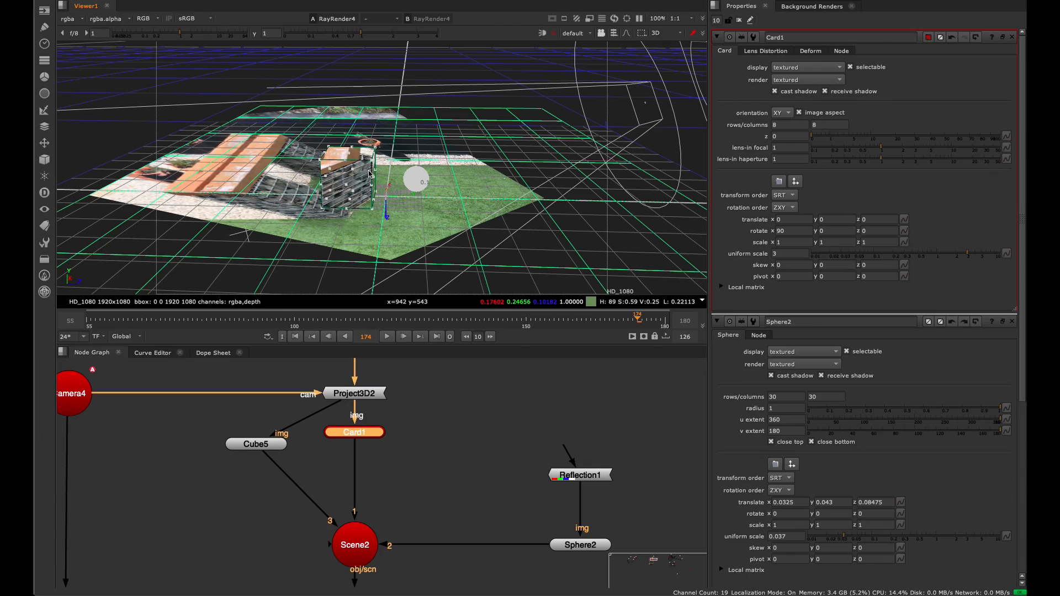
ctrl+drag(438, 197, 569, 98)
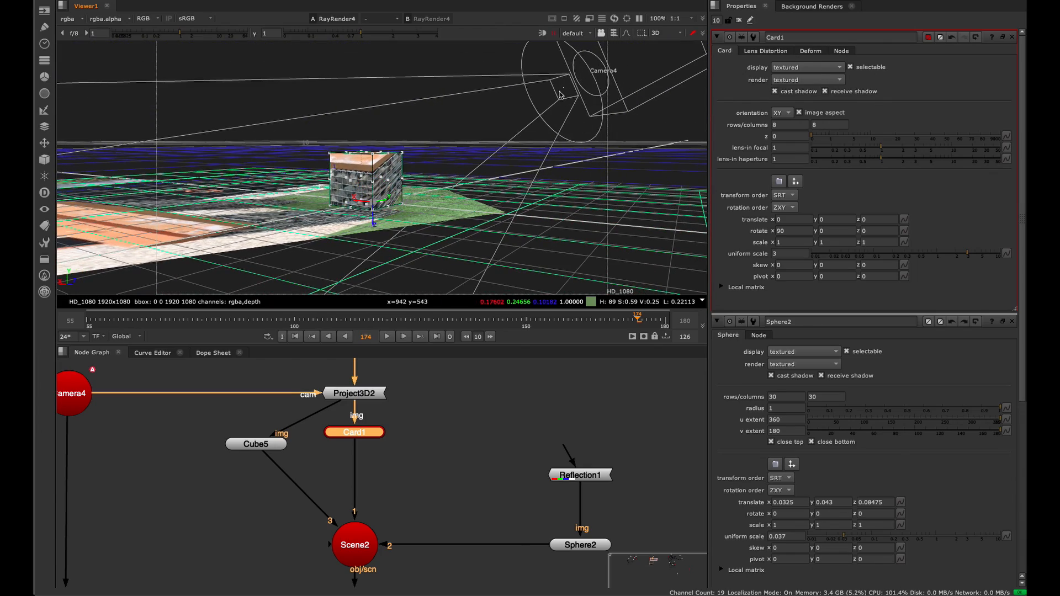
click(569, 99)
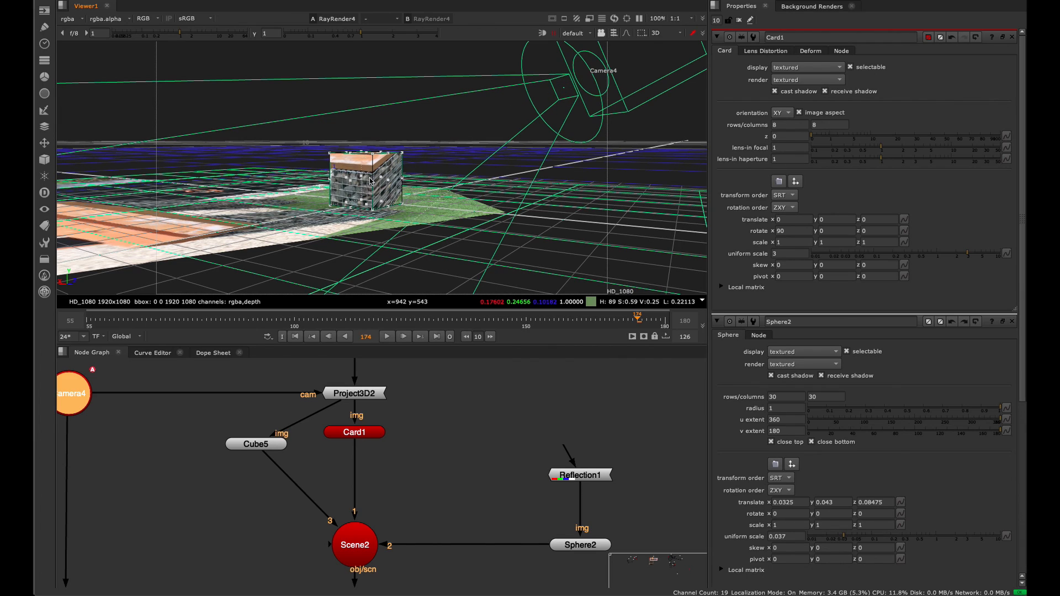
ctrl+drag(517, 191, 444, 158)
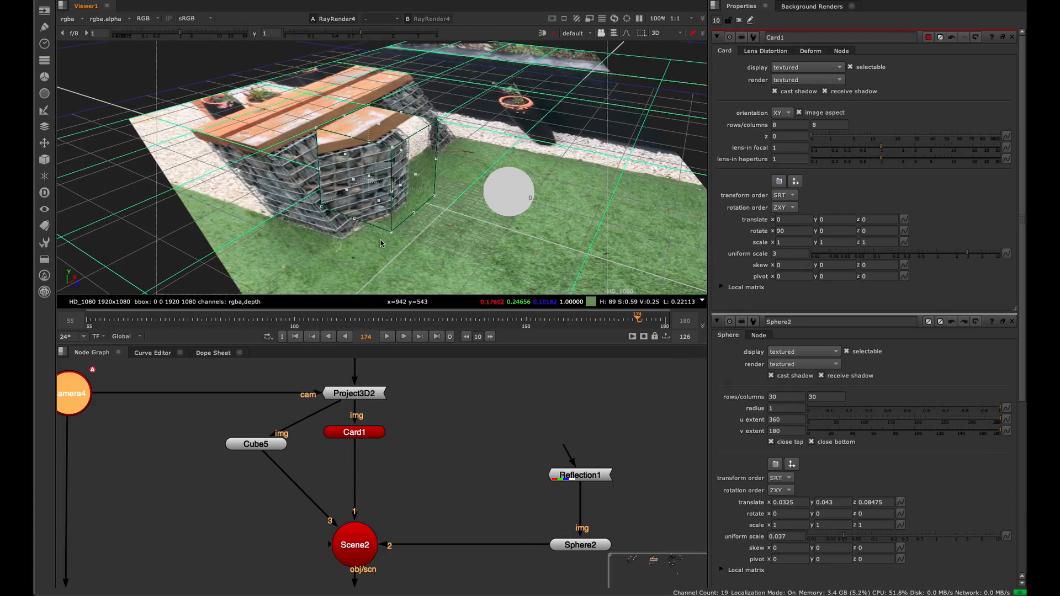
Reopen Cube5's properties and reposition it over the bench's near stone leg, at about x -0.036, y 0.051, z -0.163.
double_click(251, 446)
ctrl+drag(514, 238, 450, 202)
drag(435, 148, 560, 161)
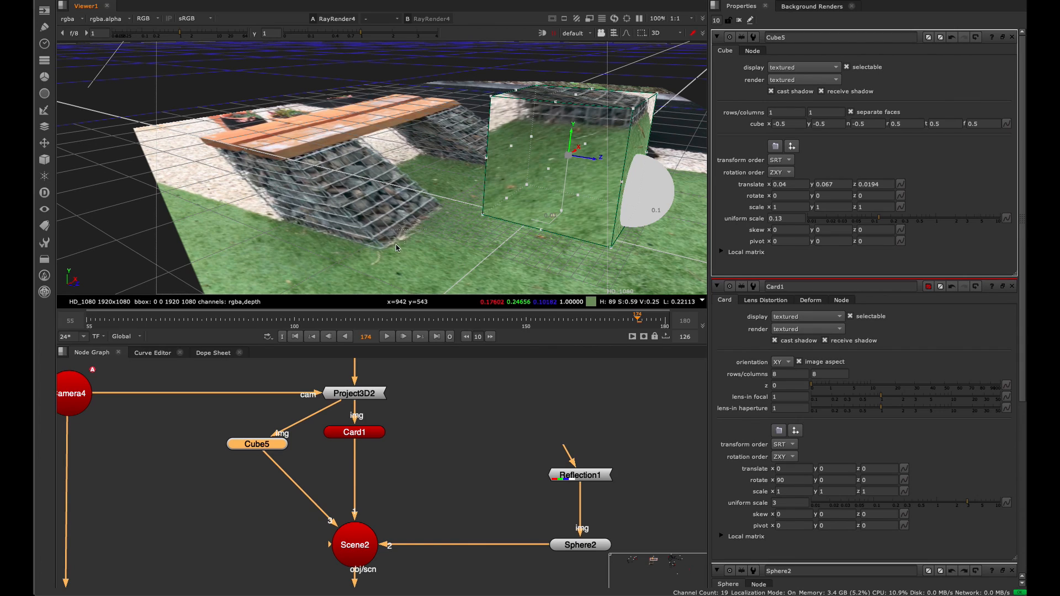
drag(560, 163, 435, 127)
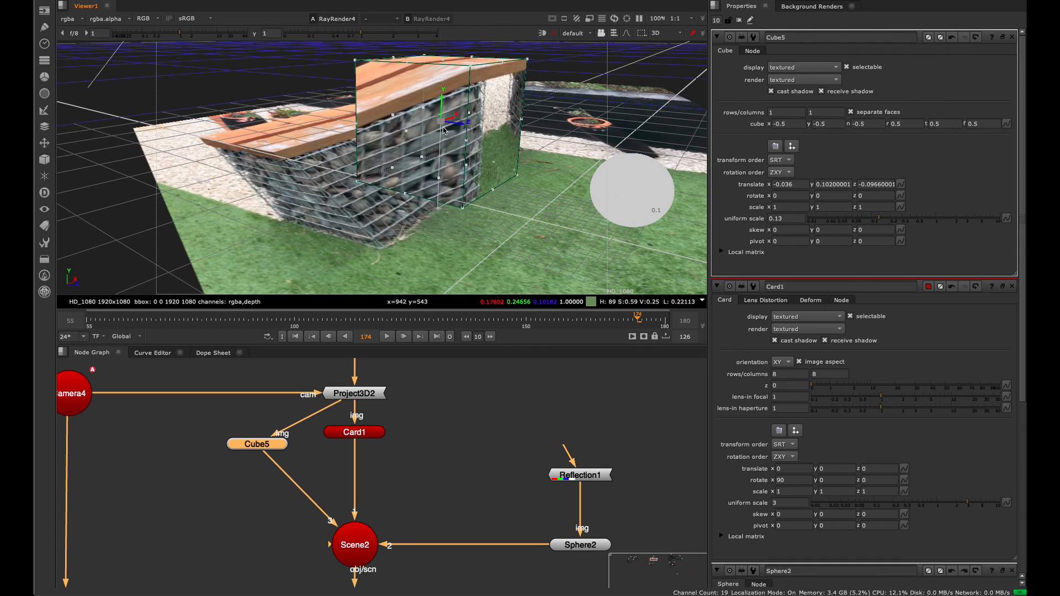
drag(454, 129, 369, 155)
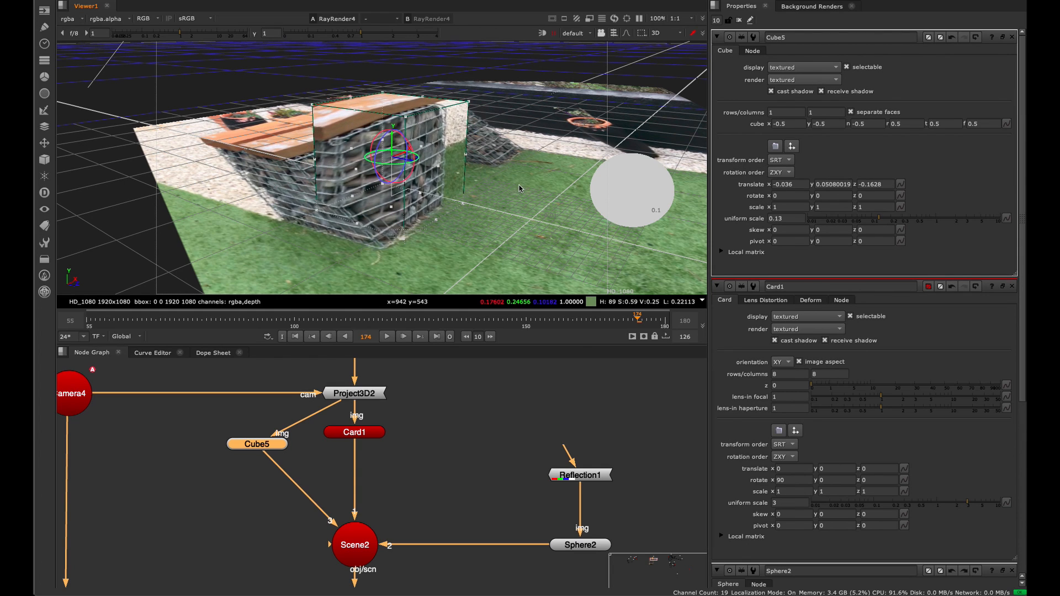
Shift Cube5 along X to about -0.0905 to line its edges up with the stone leg's wire cage, checking the base corner closely.
ctrl+drag(520, 188, 404, 223)
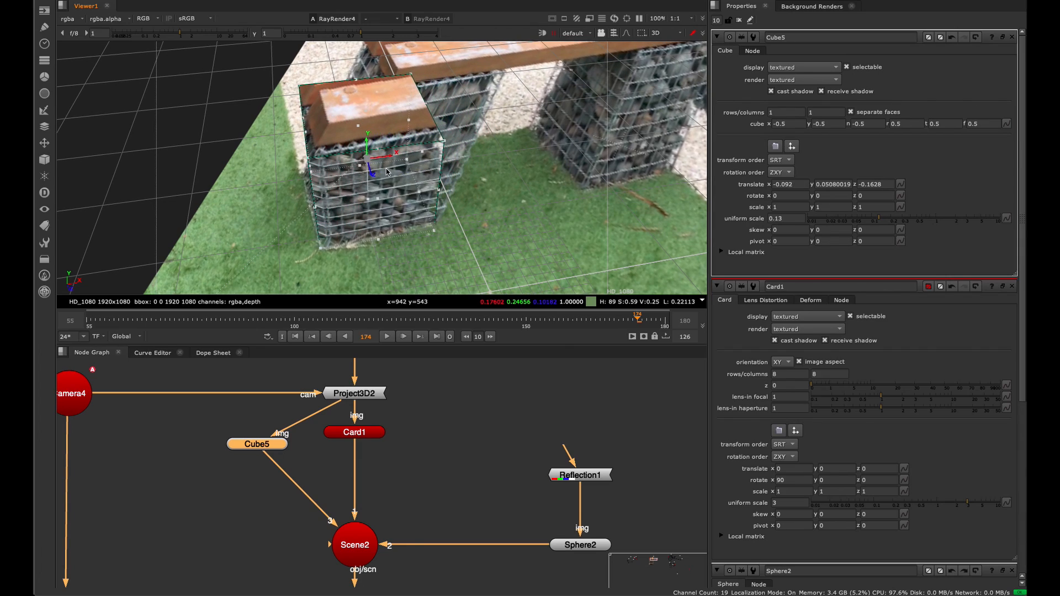
ctrl+drag(418, 208, 385, 182)
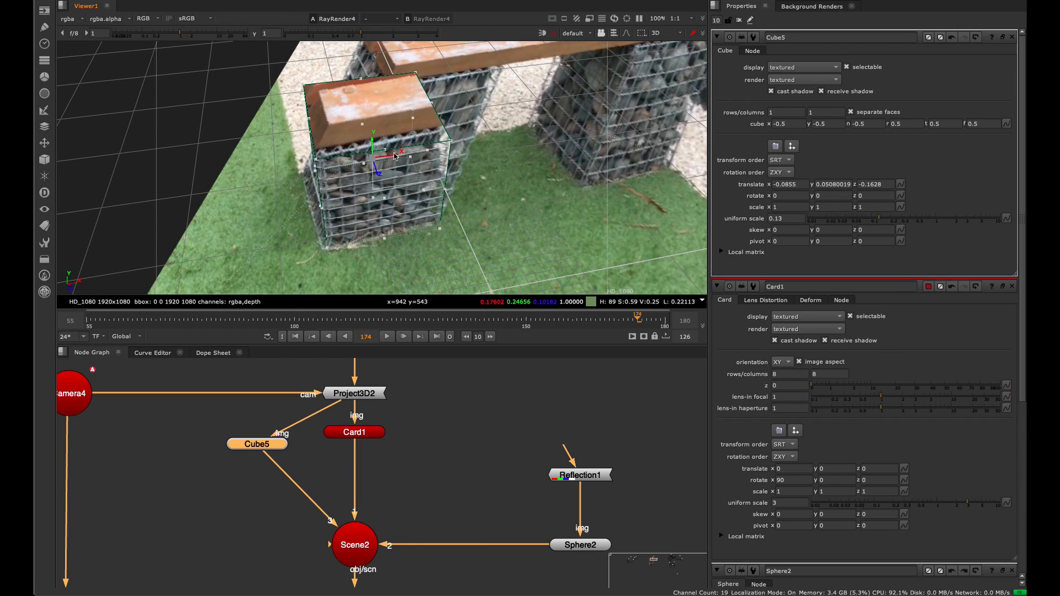
ctrl+drag(281, 238, 305, 191)
ctrl+scroll(304, 191, up, 5)
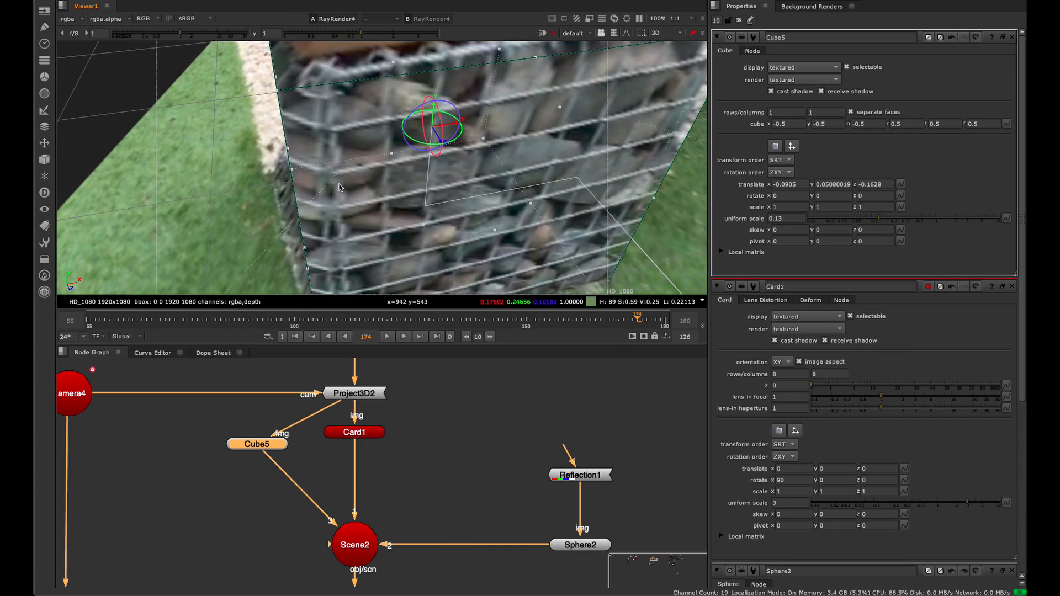
ctrl+middle_drag(318, 205, 371, 134)
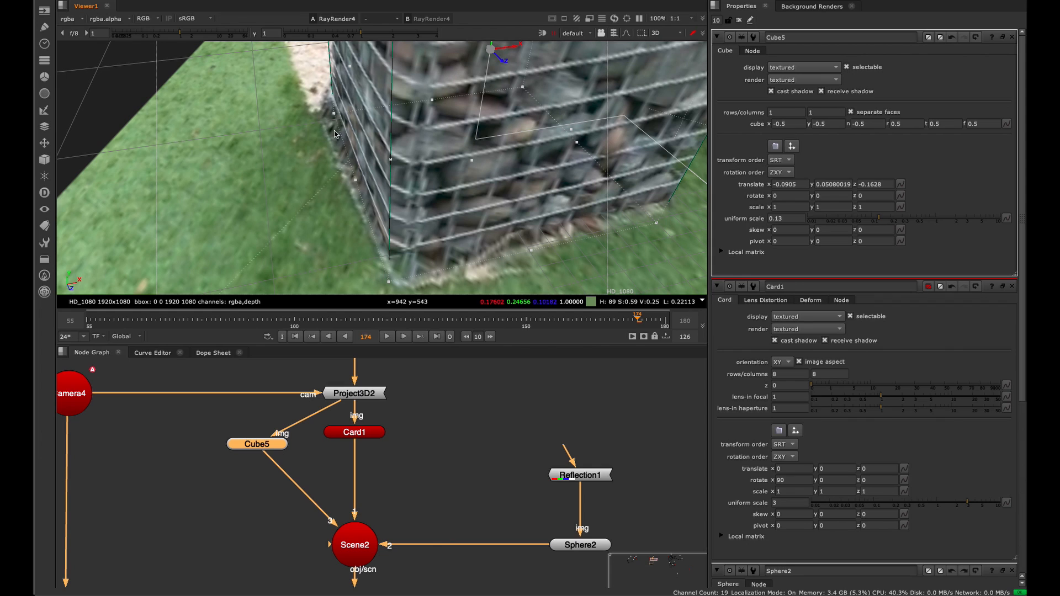
scroll(349, 139, down, 6)
scroll(331, 184, up, 5)
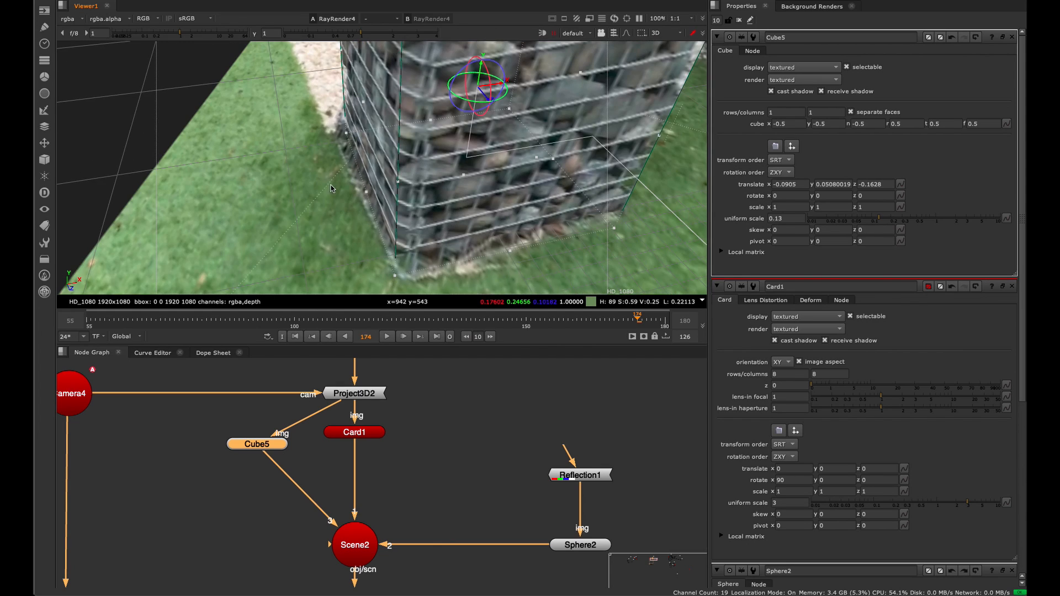
scroll(295, 185, down, 2)
Try rotating Cube5 about Y in one-degree steps up to 3, and return the rotation to 0.
click(296, 216)
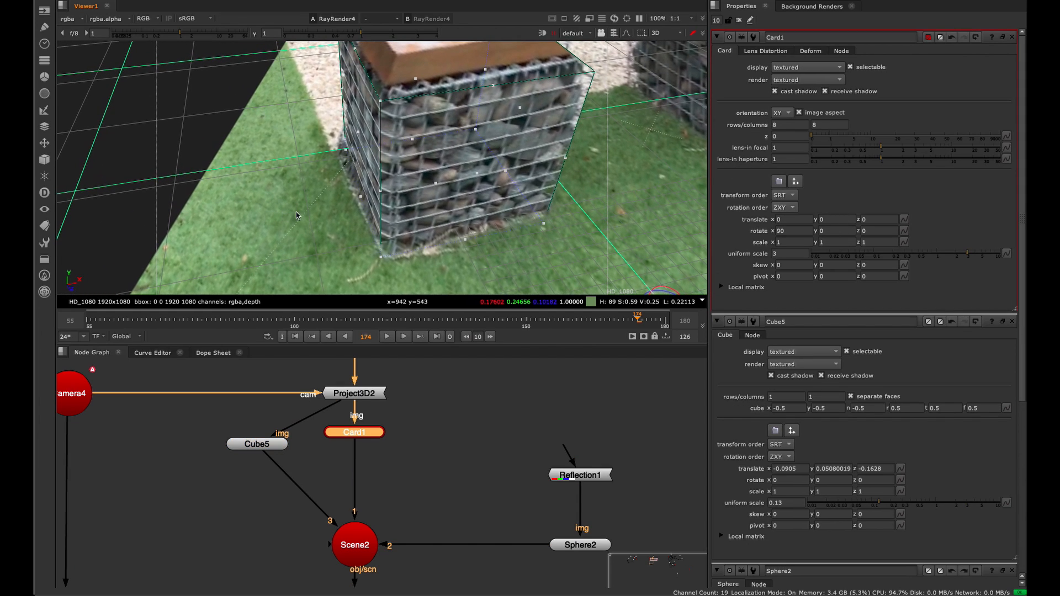
click(824, 231)
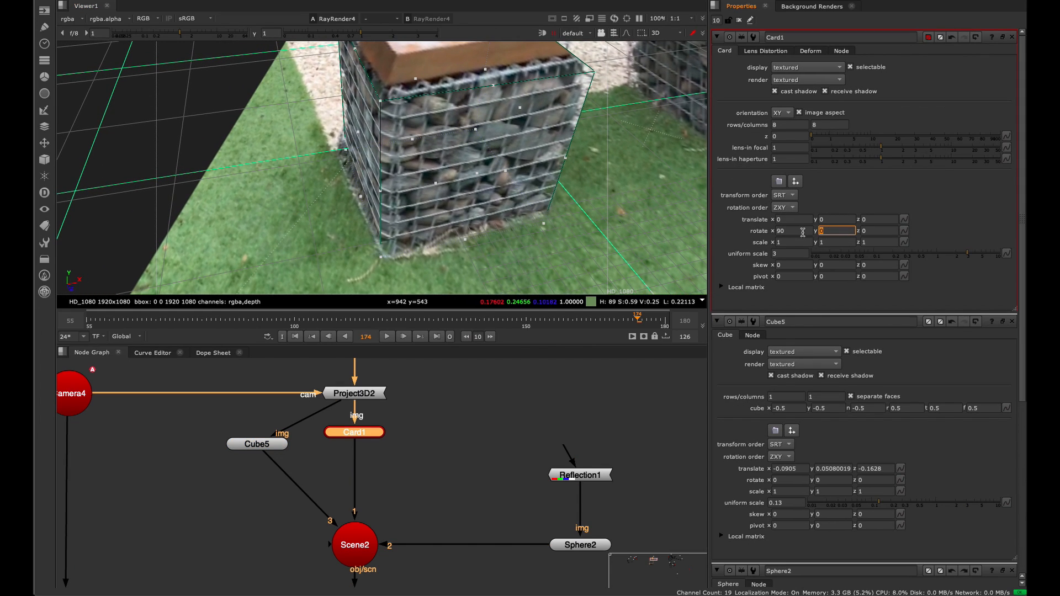
click(281, 449)
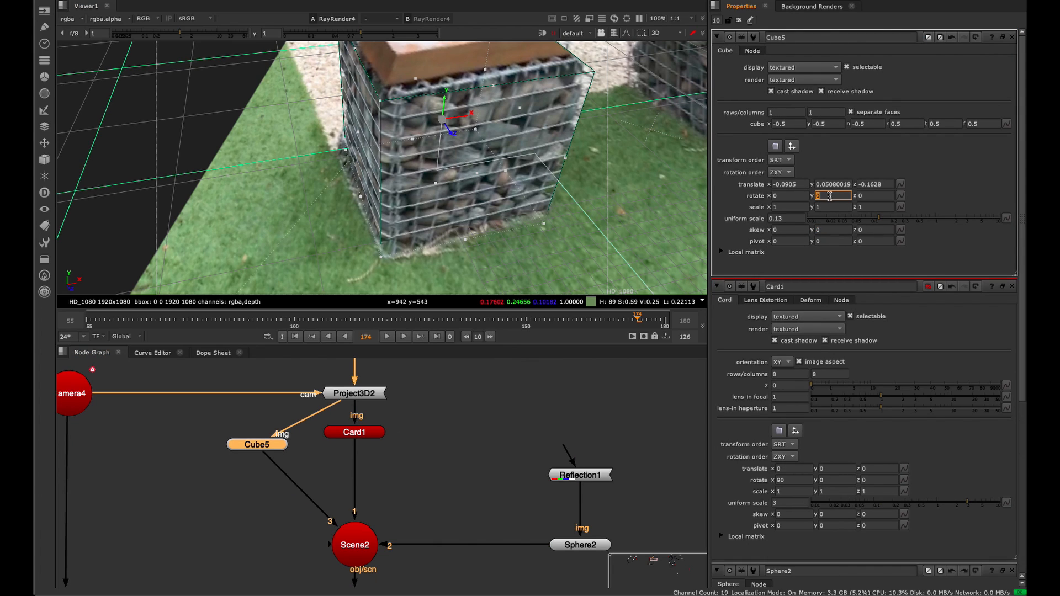
key(Up)
key(Down)
key(Up)
key(Up)
key(Up)
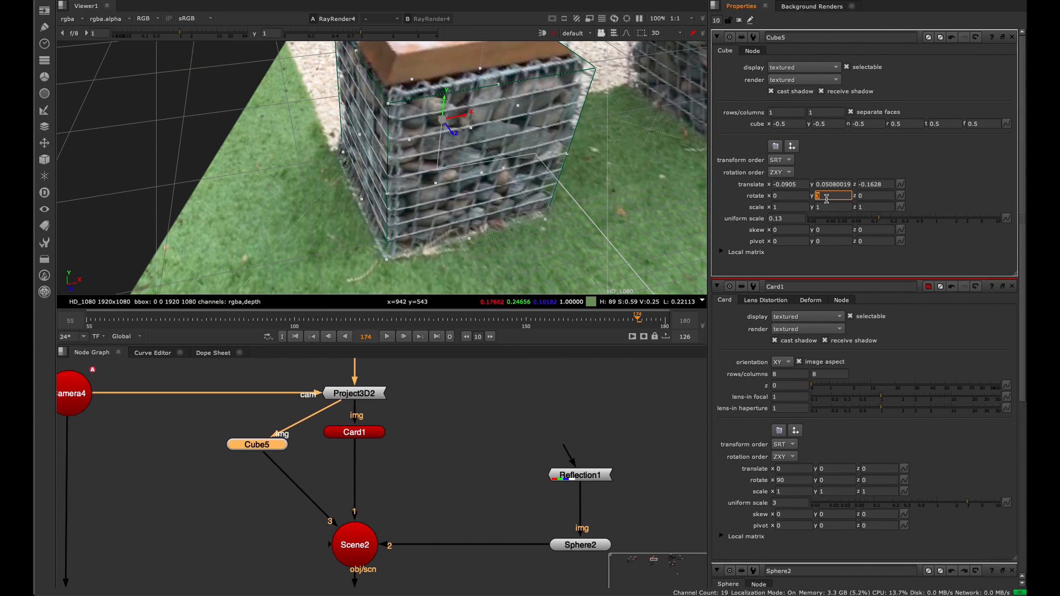
key(Down)
key(Down)
key(Down)
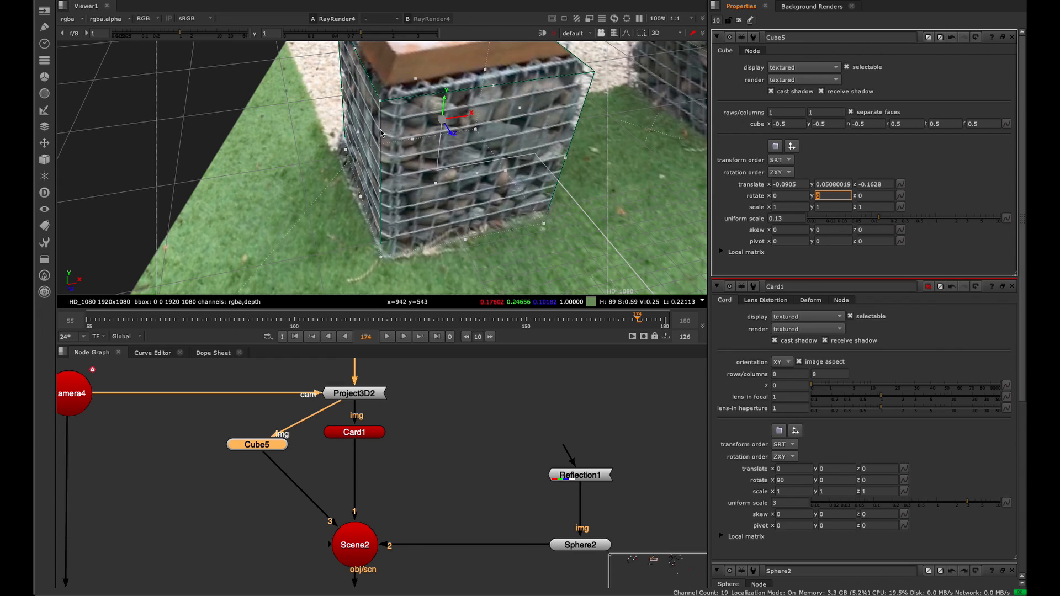
View the Read6 footage and examine the corner of the bench's near stone leg closely.
click(257, 448)
key(d)
middle_drag(268, 406, 212, 579)
click(290, 477)
key(1)
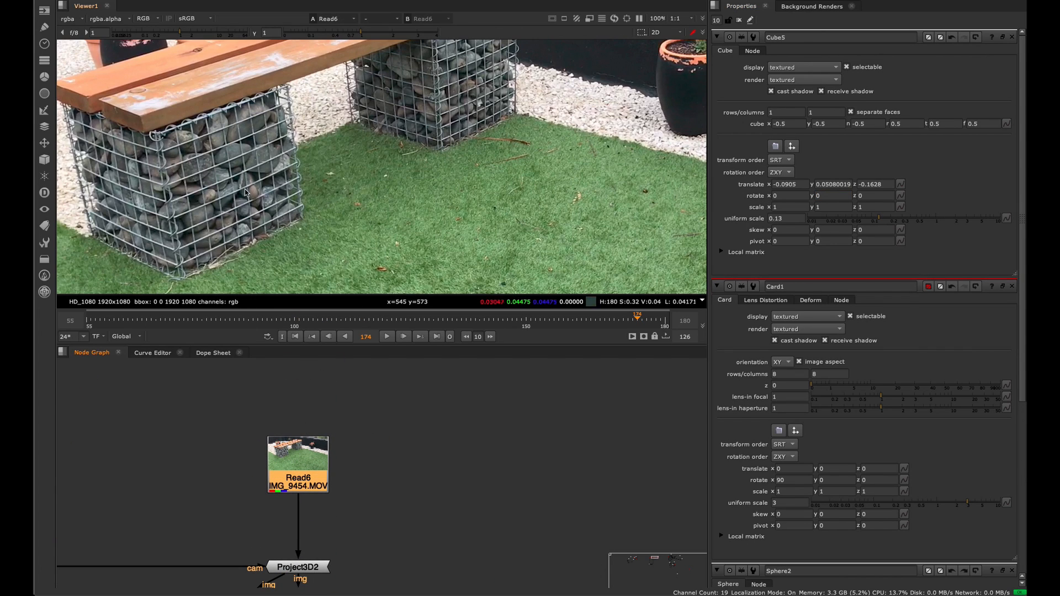
scroll(246, 192, up, 4)
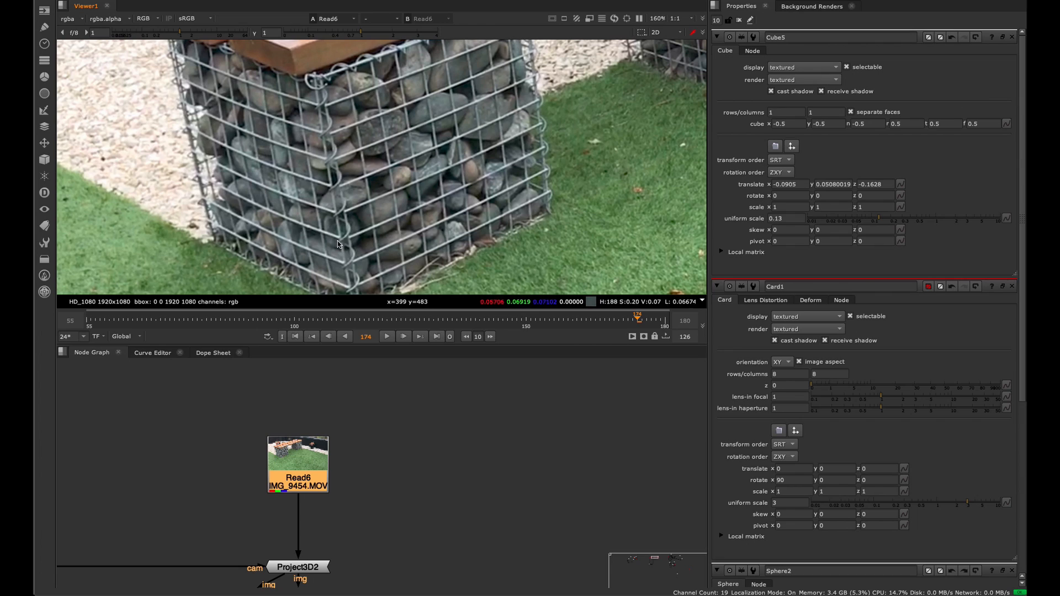
Return to the 3D view of the RayRender4 scene and reselect Cube5 to compare its edges with the stone leg.
middle_drag(348, 544, 330, 425)
scroll(330, 436, down, 2)
middle_drag(318, 485, 332, 367)
middle_drag(311, 569, 321, 331)
drag(400, 399, 301, 438)
key(1)
middle_drag(365, 426, 367, 586)
key(Tab)
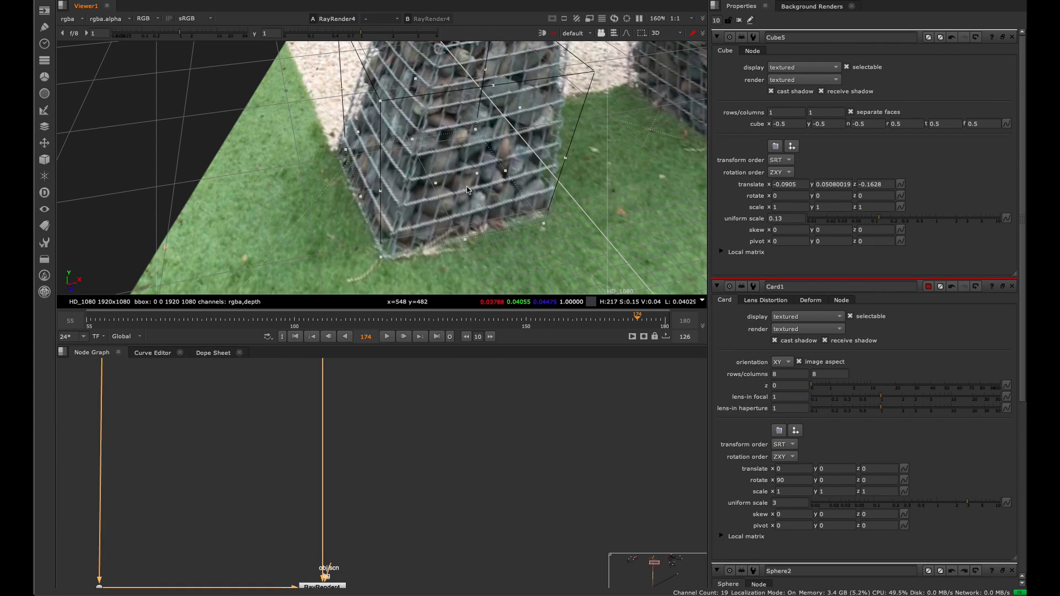
middle_drag(367, 428, 330, 538)
middle_drag(329, 437, 319, 524)
click(195, 435)
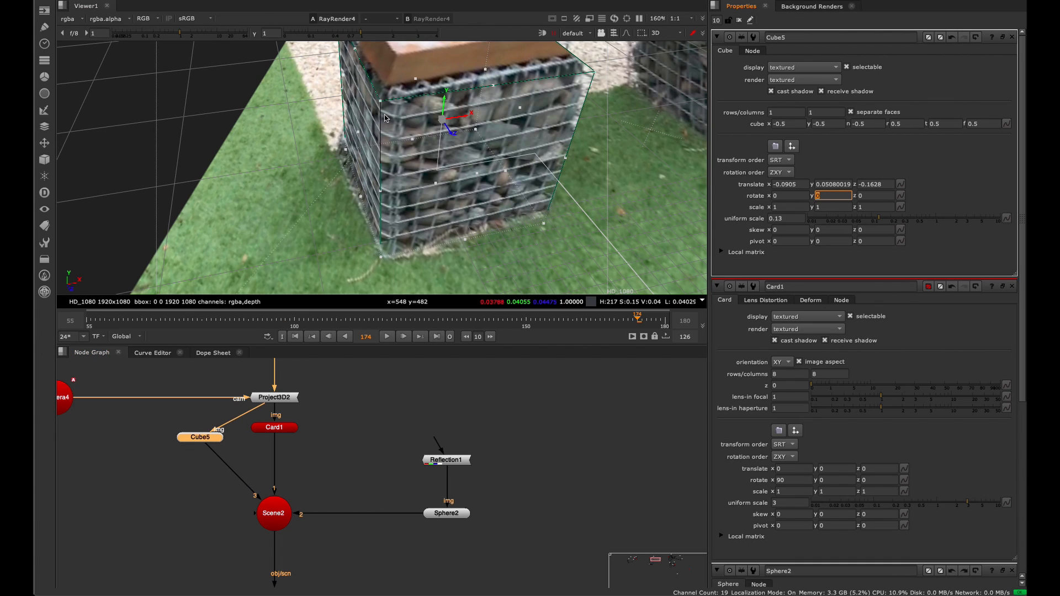
Rotate Cube5 about the Y axis to 5 degrees.
key(Up)
key(Up)
key(Up)
key(Up)
key(Up)
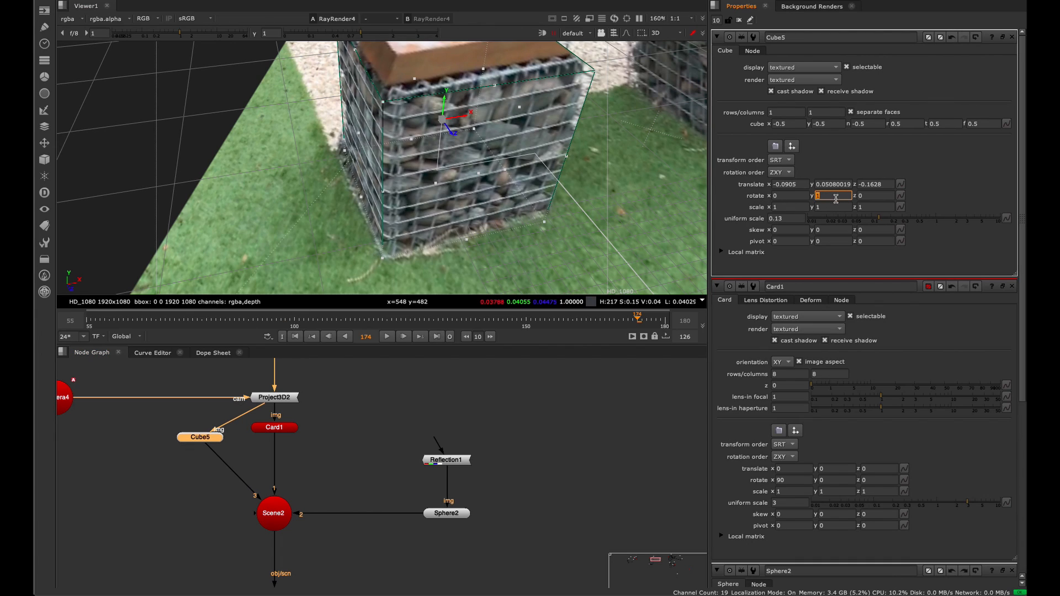
Shift Cube5 along X to about -0.0994 to line it up with the near stone leg's front corner.
click(222, 426)
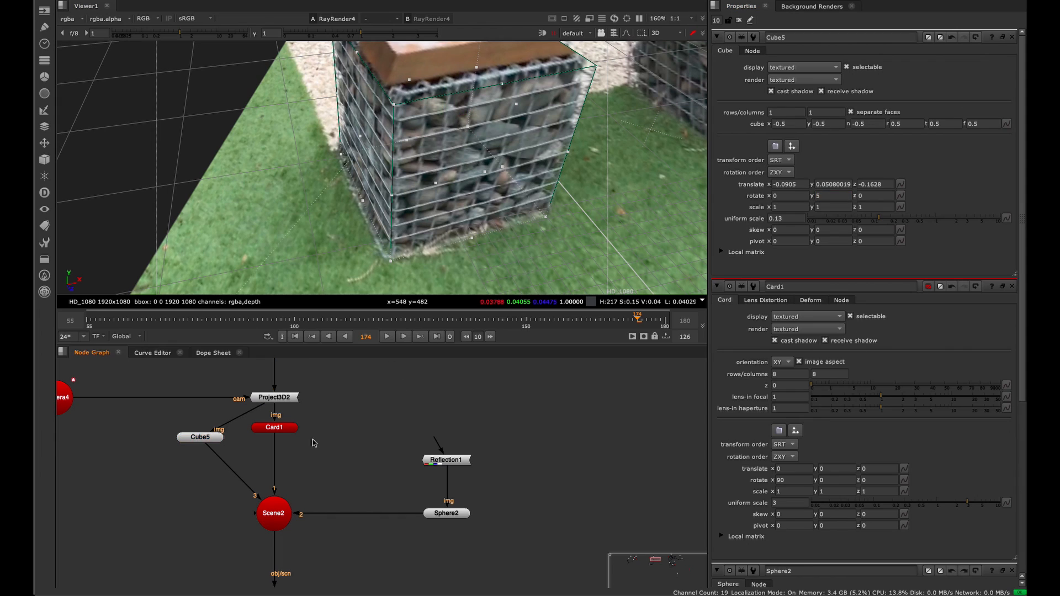
middle_drag(223, 426, 270, 411)
click(249, 424)
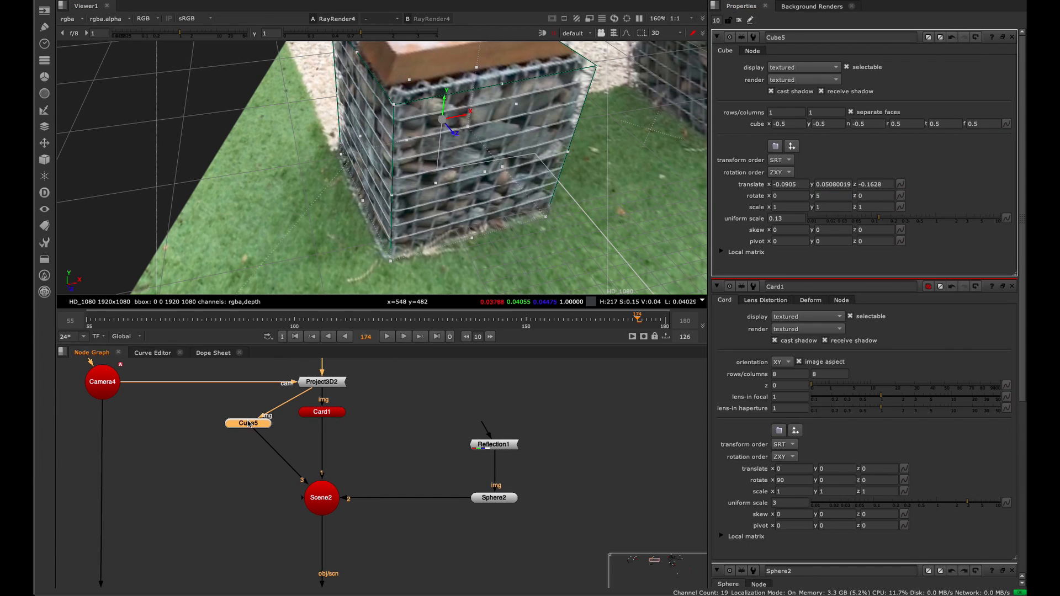
drag(466, 118, 454, 120)
Copy the LensDistortion1 (Undistort) node from the camera-tracking setup beside Read3.
scroll(326, 429, down, 5)
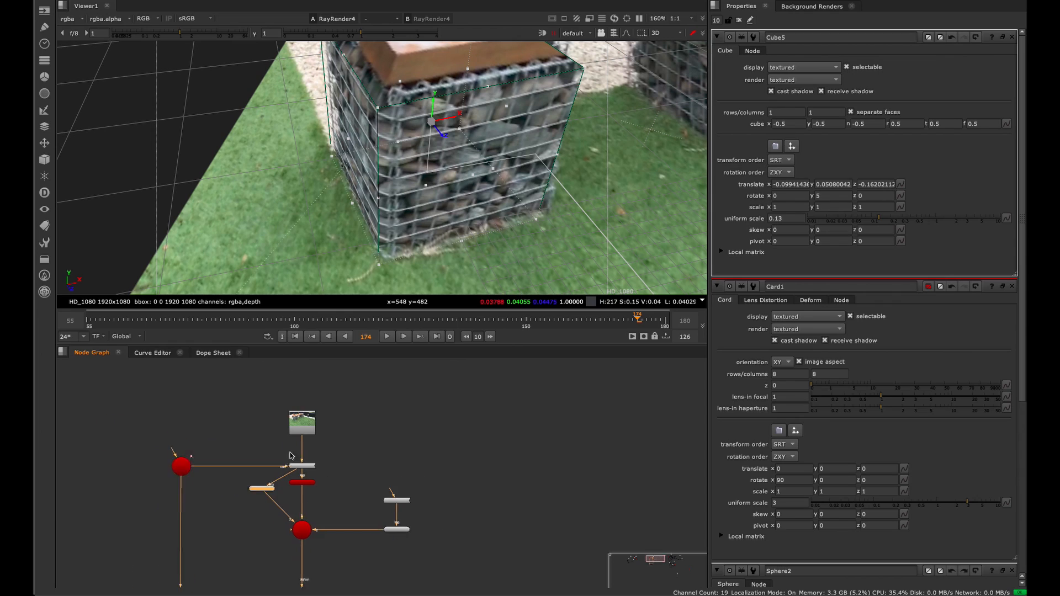
key(space)
middle_drag(305, 478, 576, 285)
scroll(506, 248, down, 3)
middle_drag(483, 267, 512, 260)
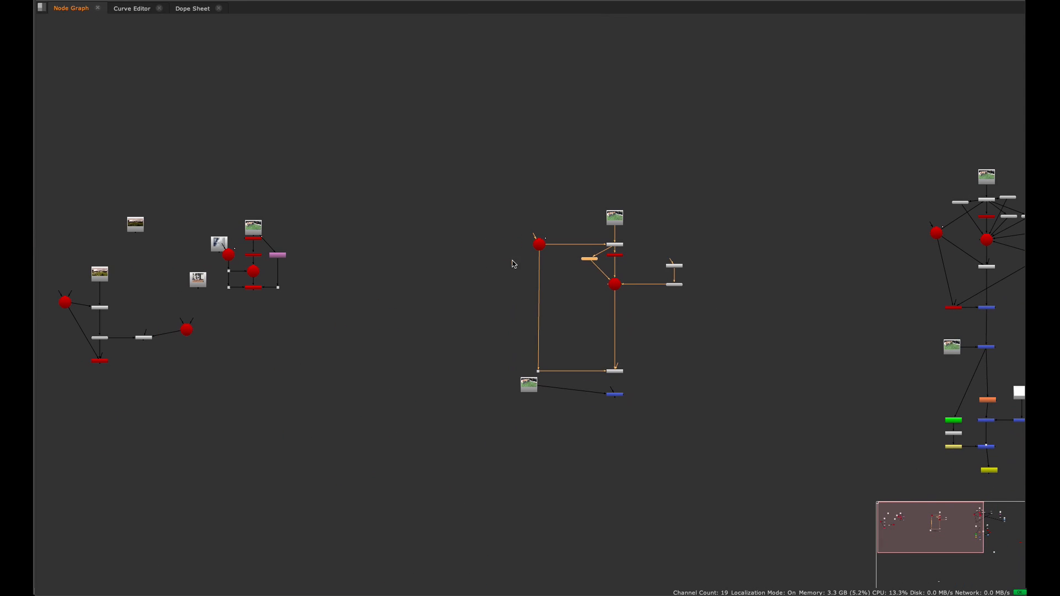
scroll(620, 241, up, 4)
middle_drag(558, 218, 747, 217)
middle_drag(270, 297, 742, 235)
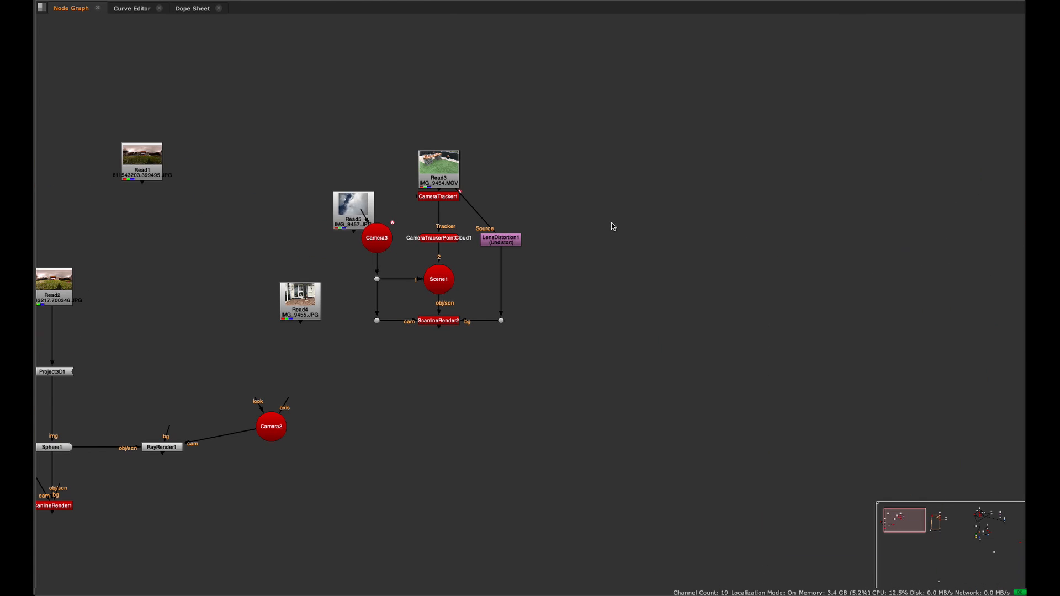
Paste the copied LensDistortion node and insert it between Read6 and Project3D2.
middle_drag(715, 296, 240, 349)
middle_drag(752, 271, 260, 326)
scroll(464, 275, up, 5)
middle_drag(488, 253, 636, 255)
click(328, 300)
key(ctrl+v)
drag(330, 301, 434, 338)
key(space)
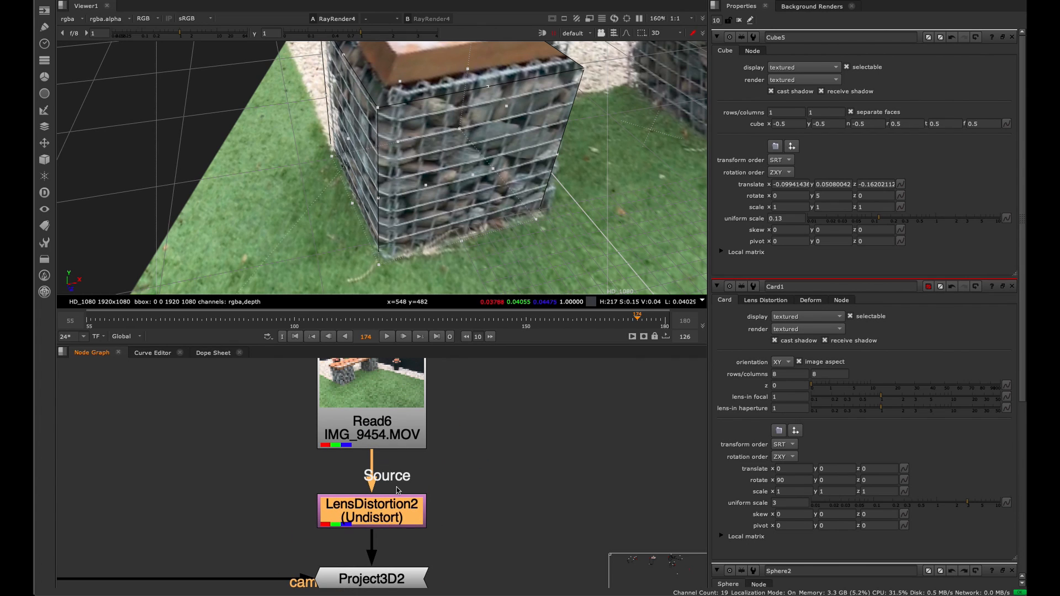
Examine the stone leg with LensDistortion2 off and on, open its properties, and compare with the plain Read6 footage.
key(d)
key(1)
double_click(389, 509)
key(d)
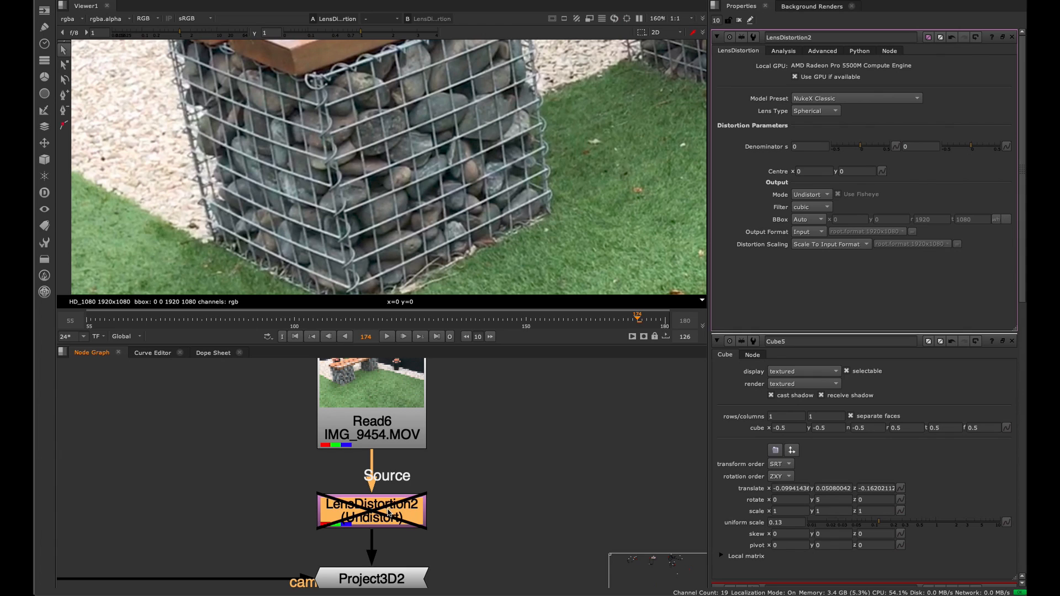
key(d)
click(384, 425)
key(1)
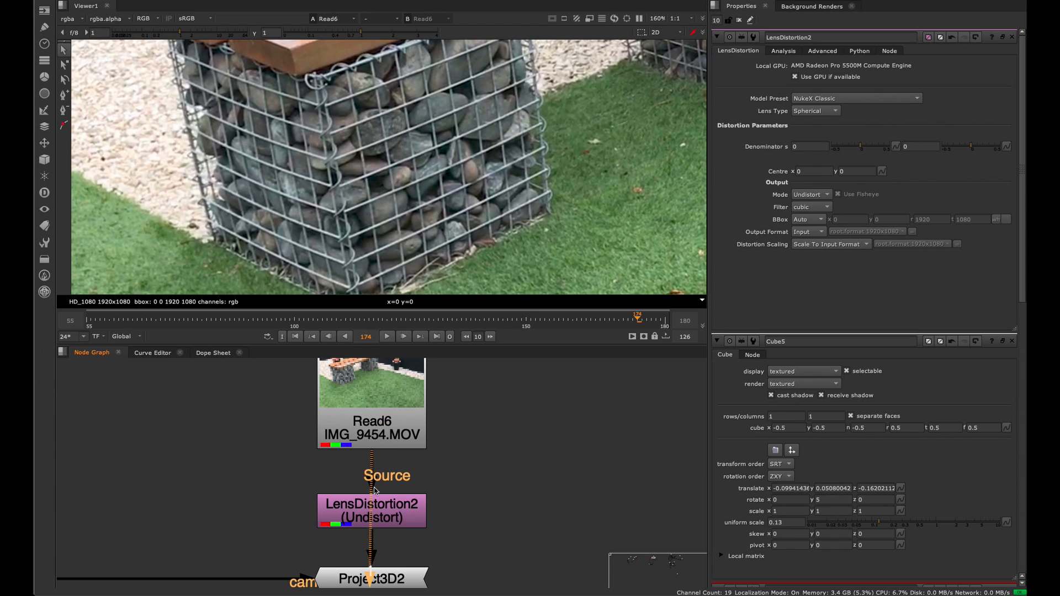
Compare the whole frame and close-ups of the lawn with LensDistortion2 enabled and disabled, with the viewer overlay hidden.
key(f)
click(410, 510)
key(1)
key(d)
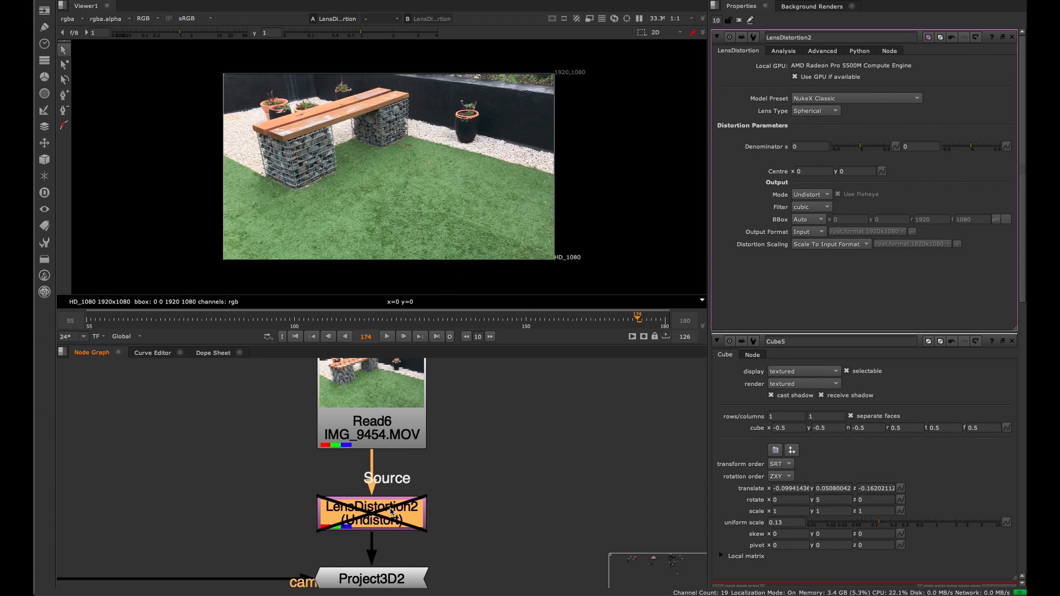
key(d)
key(q)
alt+middle_drag(546, 172, 606, 140)
key(d)
key(d)
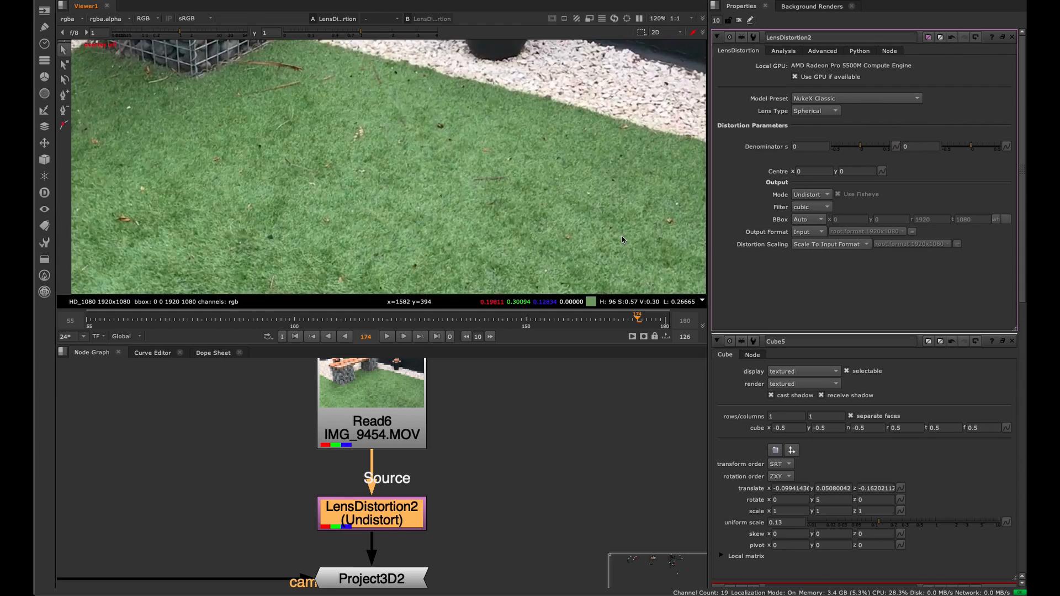
key(d)
key(d)
key(f)
alt+middle_drag(345, 234, 386, 178)
View the RayRender4 output enlarged and check the projection on the bench, its legs and the ground.
scroll(441, 442, down, 3)
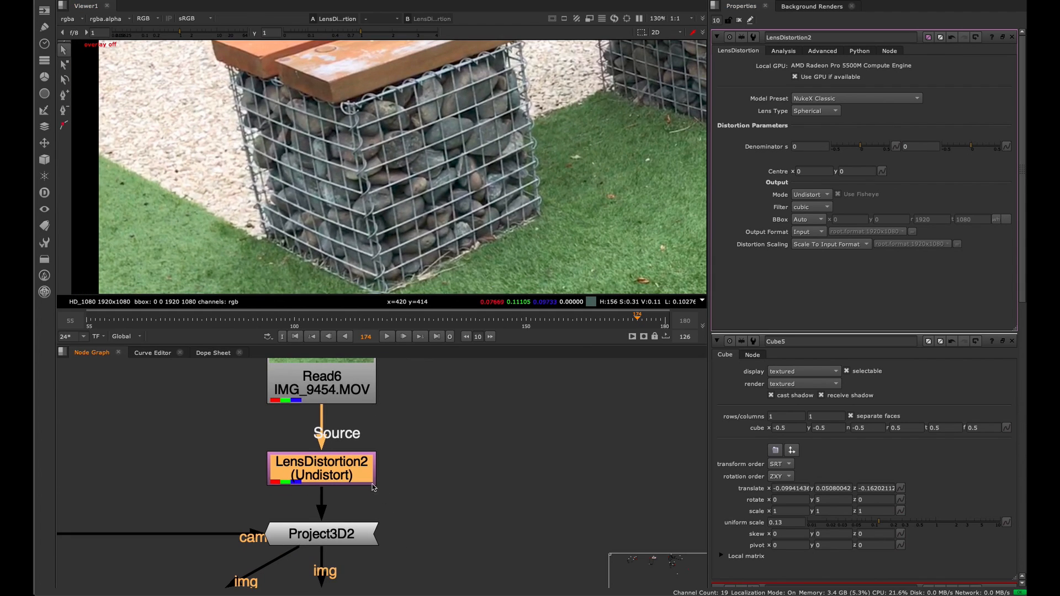
middle_drag(441, 442, 409, 408)
scroll(408, 409, up, 4)
drag(403, 401, 293, 450)
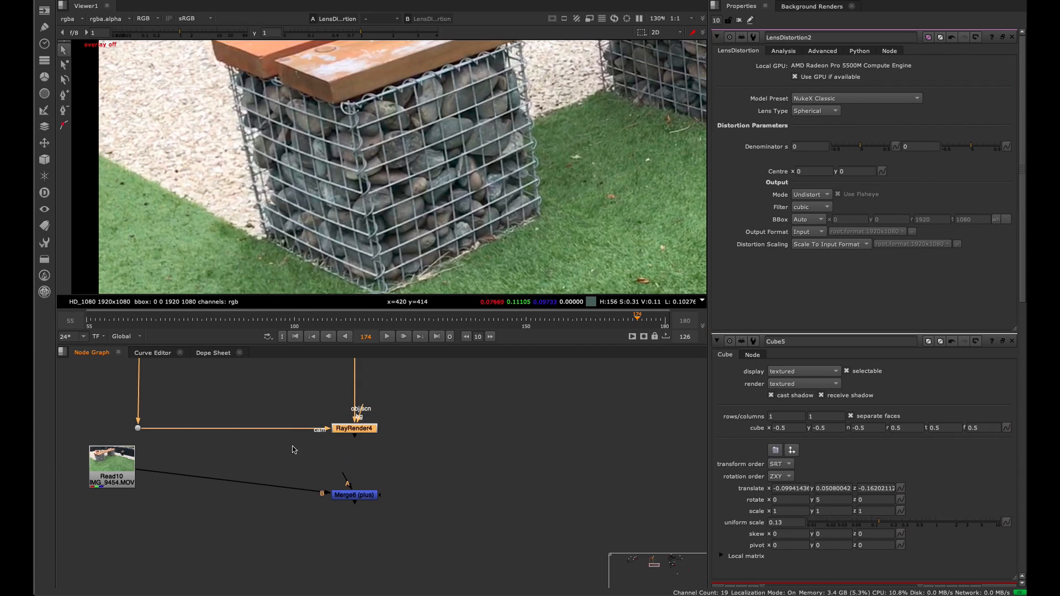
key(1)
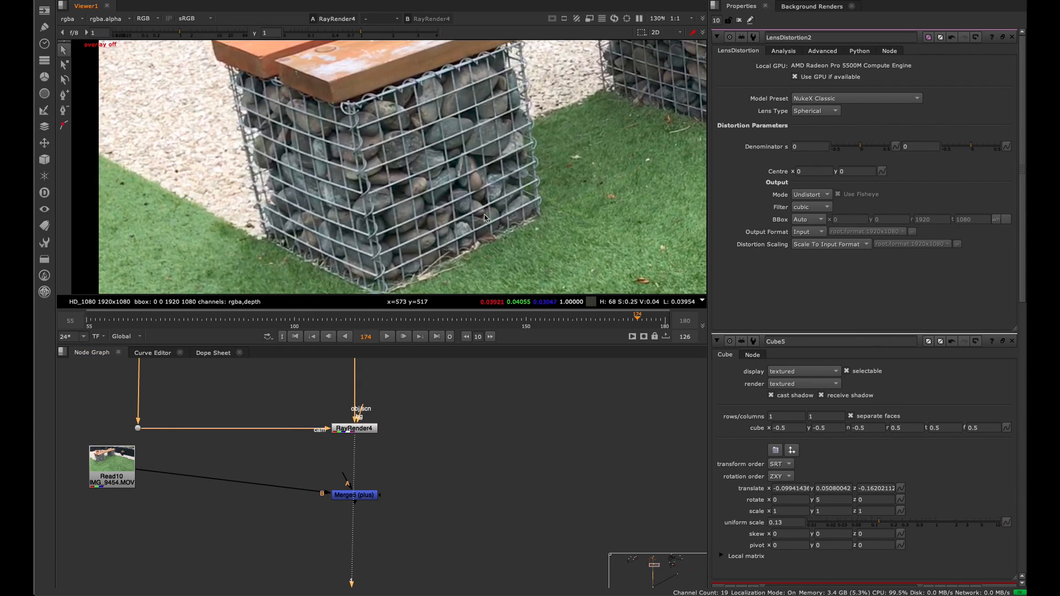
key(space)
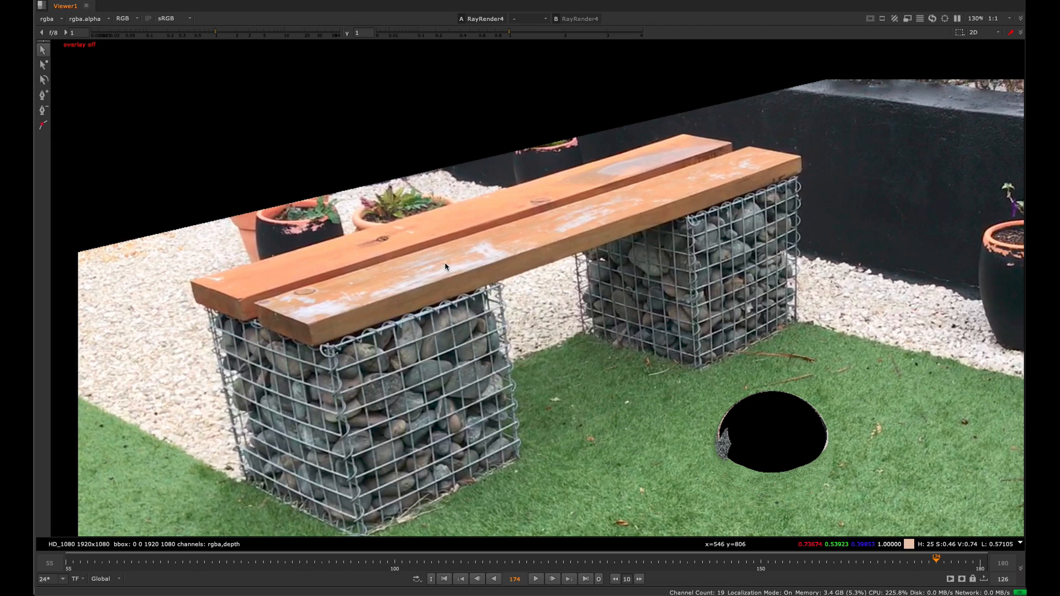
scroll(447, 267, down, 3)
scroll(400, 274, up, 4)
key(space)
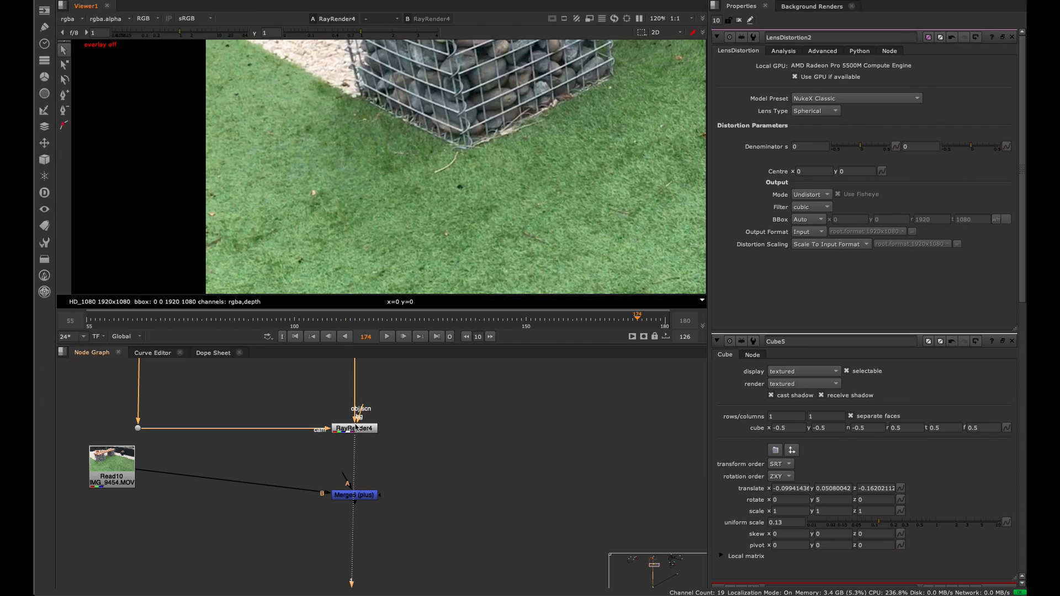
Reopen Cube5's properties, show the viewer overlay, and select Cube5 in the 3D view with the near stone leg's side visible.
scroll(356, 427, down, 6)
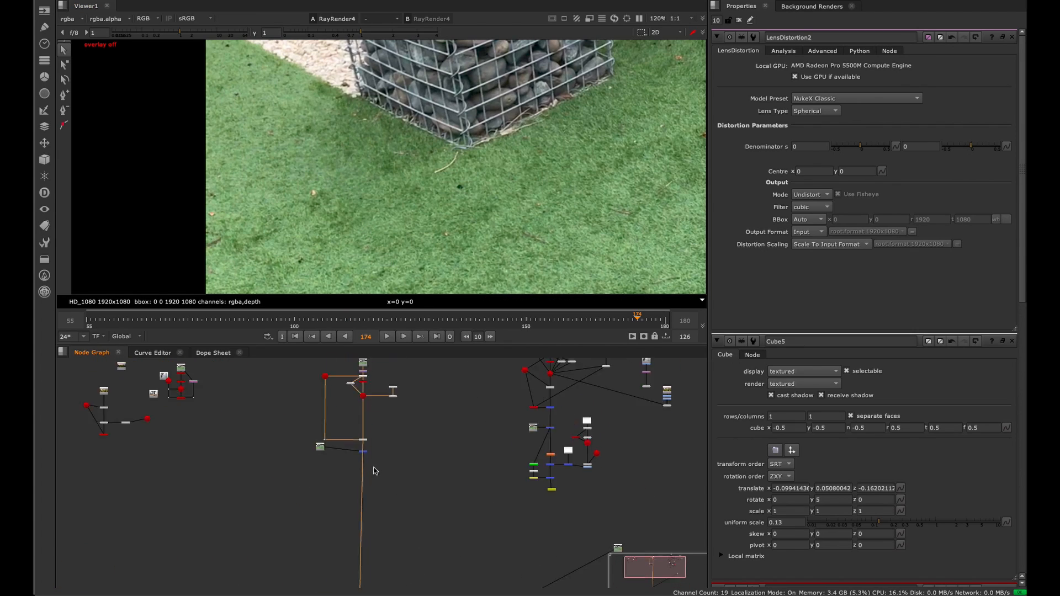
scroll(371, 468, down, 3)
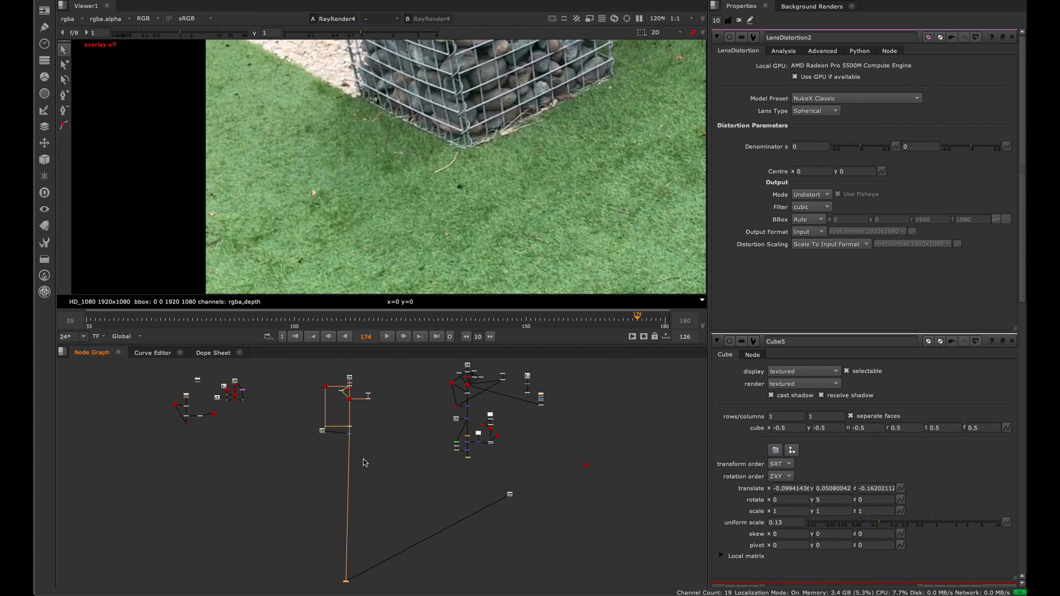
scroll(364, 463, up, 10)
middle_drag(224, 446, 282, 565)
middle_drag(287, 439, 299, 582)
scroll(306, 430, up, 6)
middle_drag(306, 430, 391, 473)
click(287, 485)
double_click(287, 485)
middle_drag(490, 89, 421, 208)
key(q)
key(Tab)
super+drag(499, 193, 331, 199)
click(273, 484)
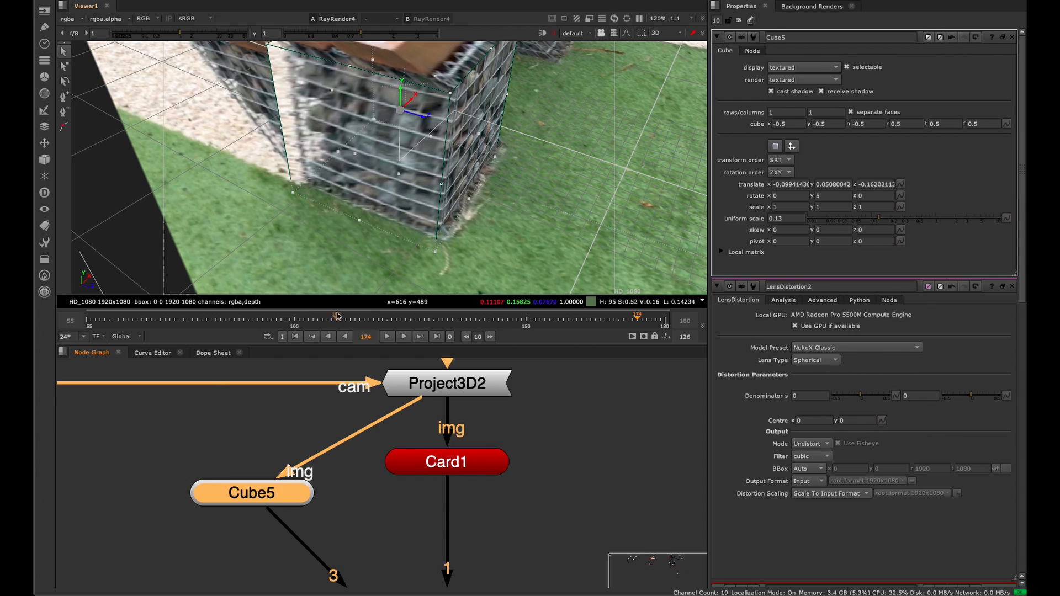
Scale Cube5 to about 0.863 in Z and slide it along its Z axis to about -0.1414 to fit the leg.
shift+super+drag(431, 122, 426, 123)
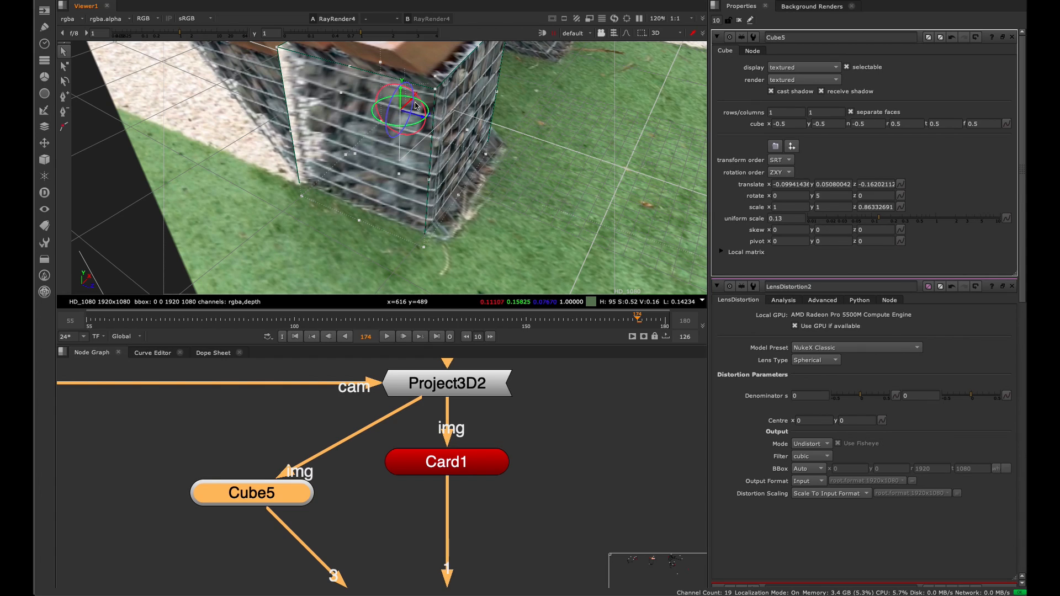
key(super+shift)
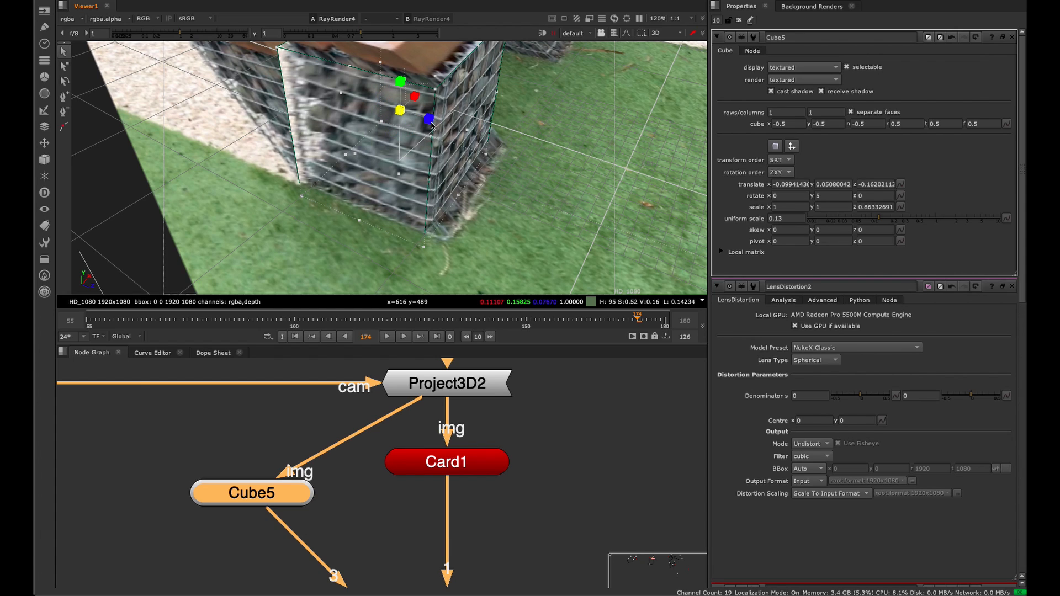
drag(413, 119, 442, 125)
super+drag(544, 243, 503, 218)
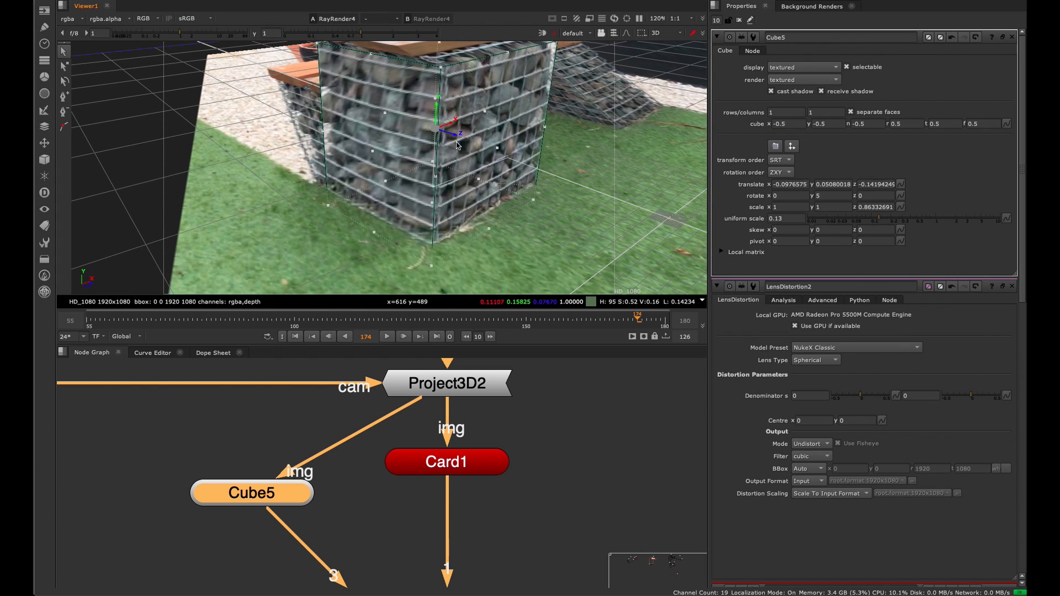
drag(457, 146, 452, 143)
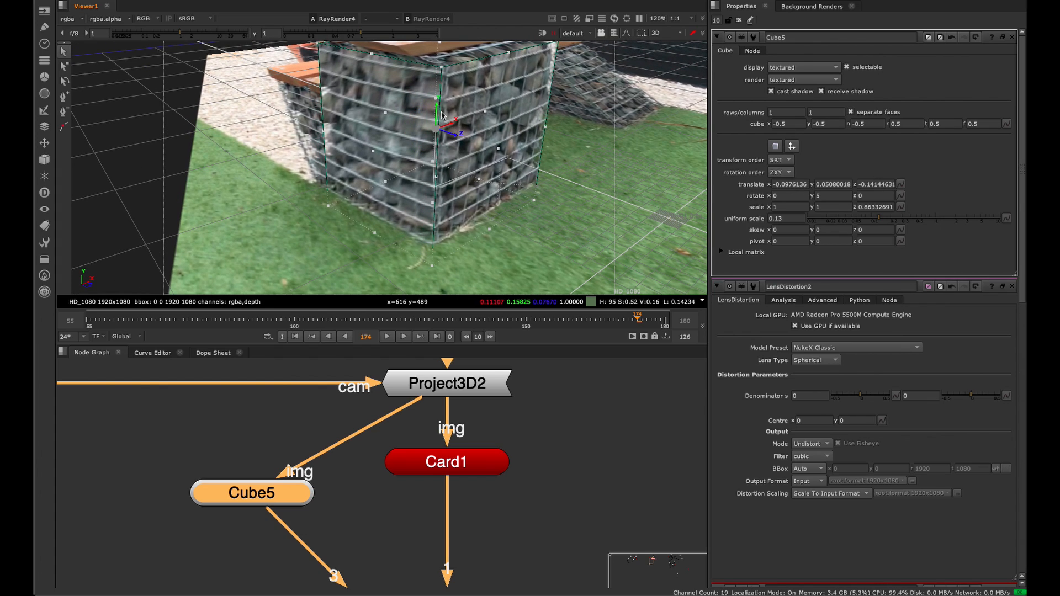
Scale Cube5 in Y to about 1.196 to cover the leg's height up to the wooden seat.
super+drag(488, 262, 459, 244)
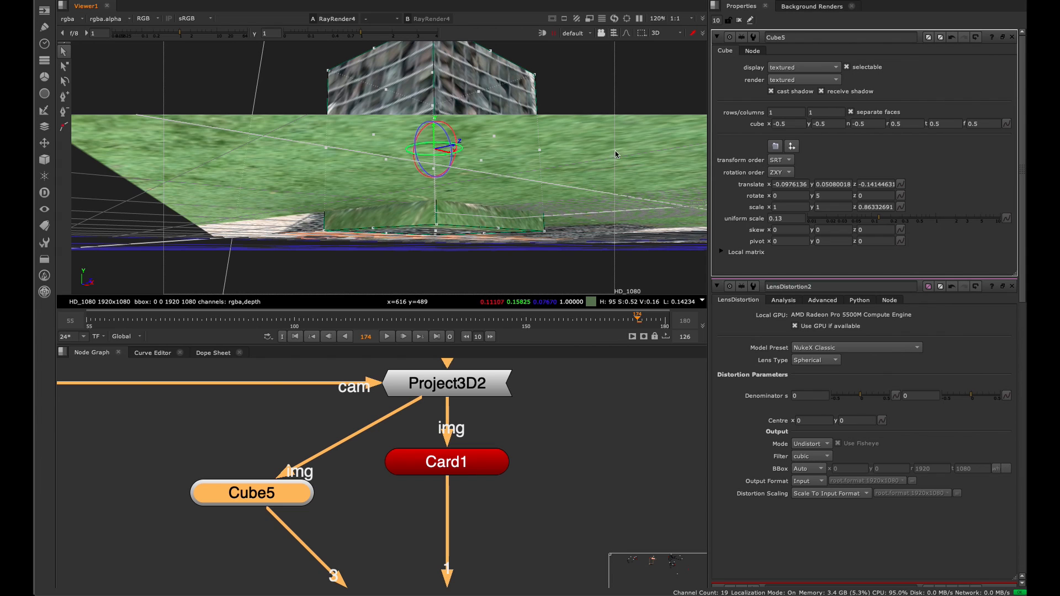
super+drag(617, 154, 447, 242)
shift+super+drag(407, 135, 406, 129)
super+drag(371, 58, 511, 138)
key(super+z)
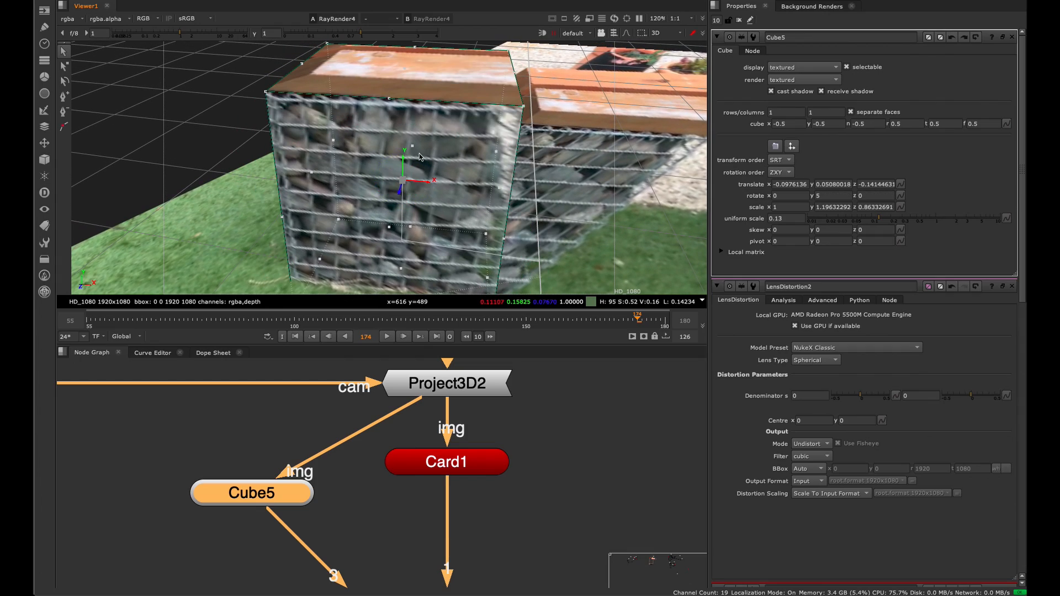
Scrub between frames 77 and 174 in the 3D view to check how the projection holds on Cube5.
super+drag(359, 158, 356, 307)
scroll(370, 104, down, 10)
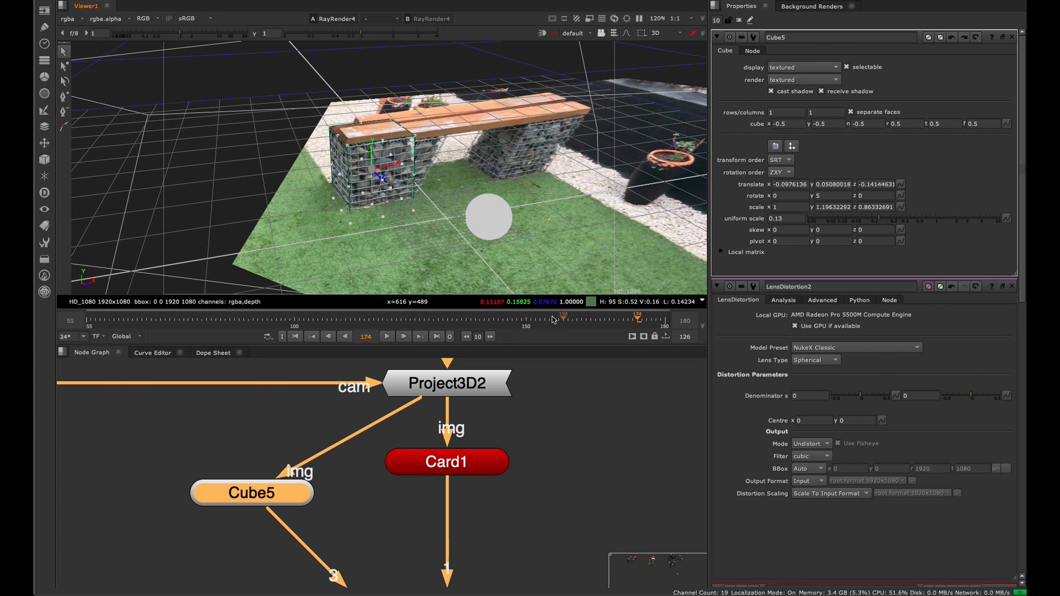
drag(516, 320, 272, 320)
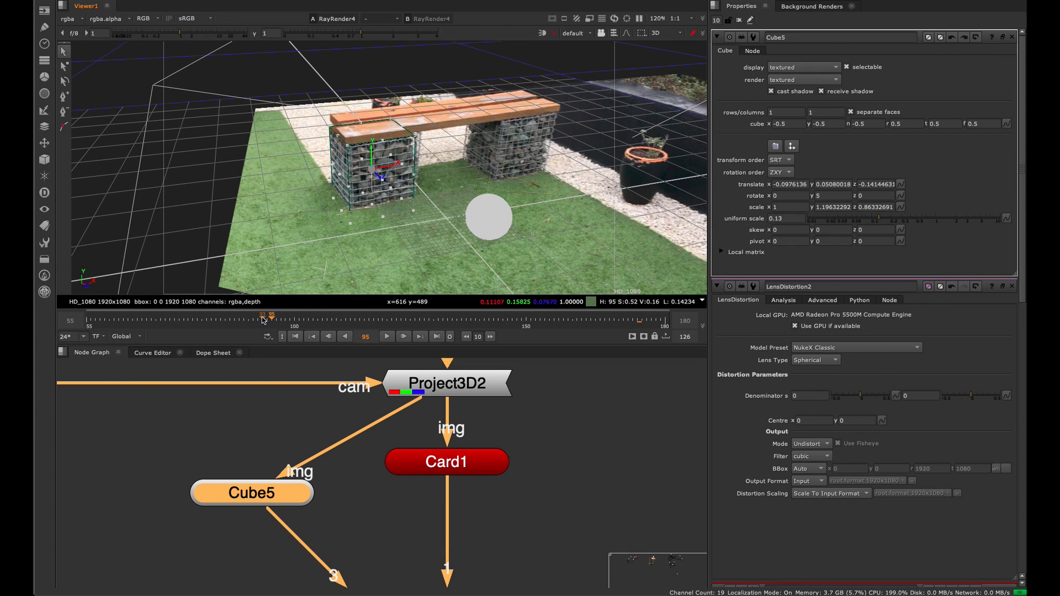
scroll(368, 164, up, 5)
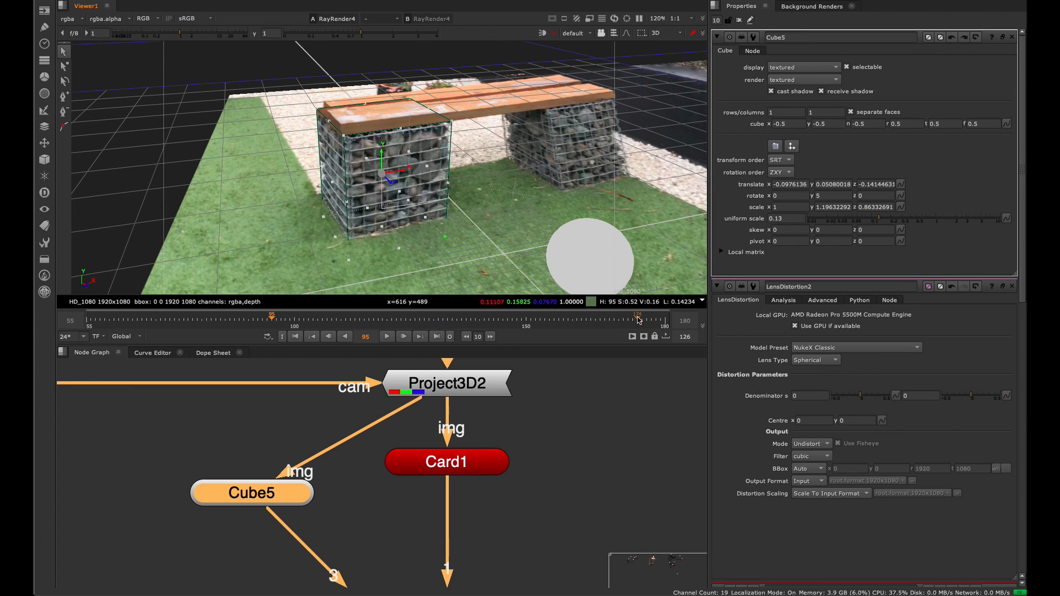
click(639, 321)
click(416, 320)
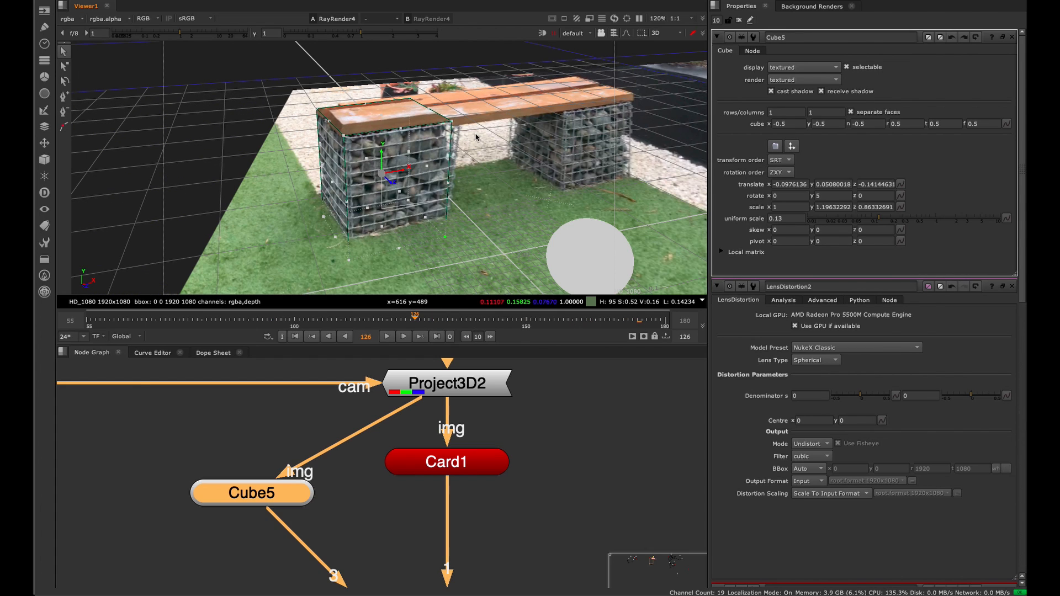
click(295, 320)
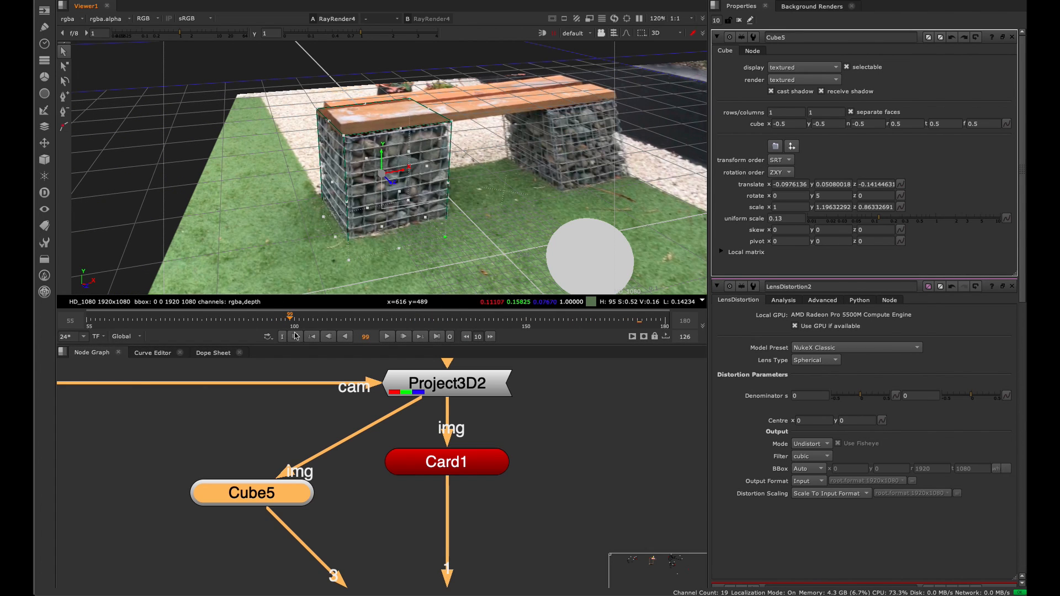
click(192, 320)
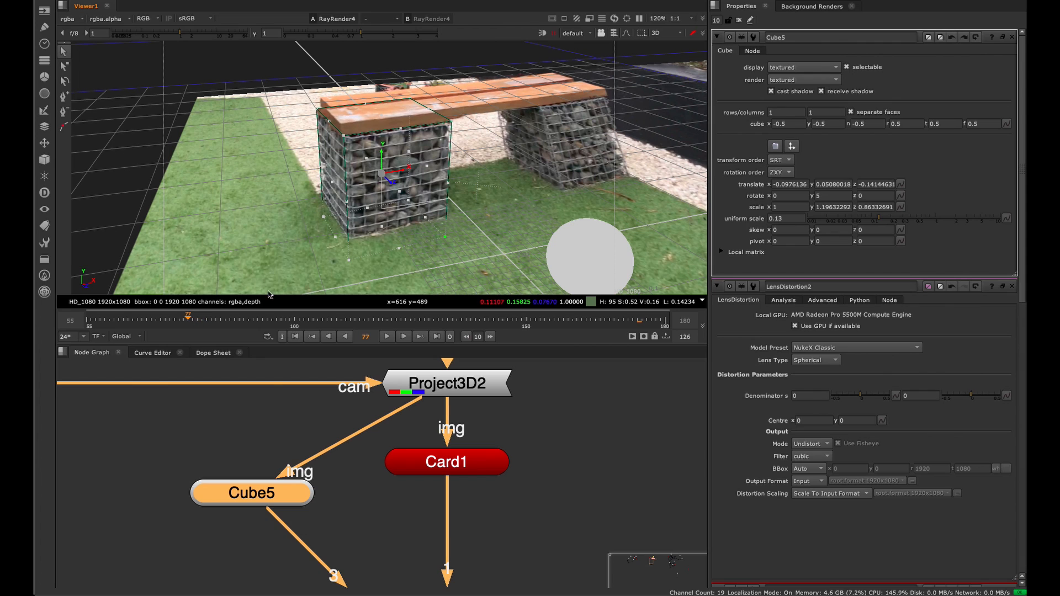
click(351, 323)
click(479, 321)
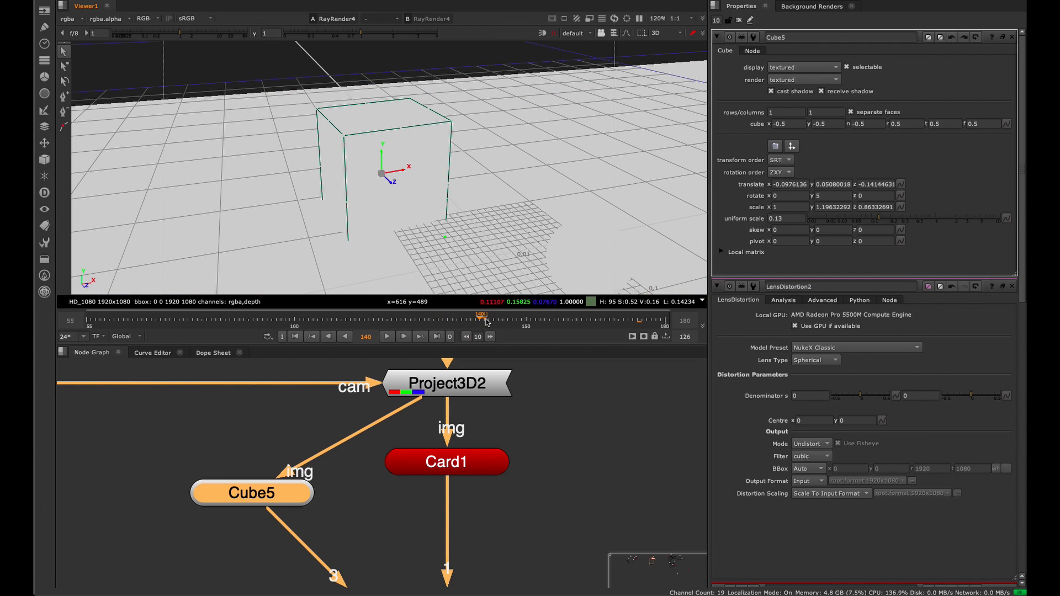
click(639, 322)
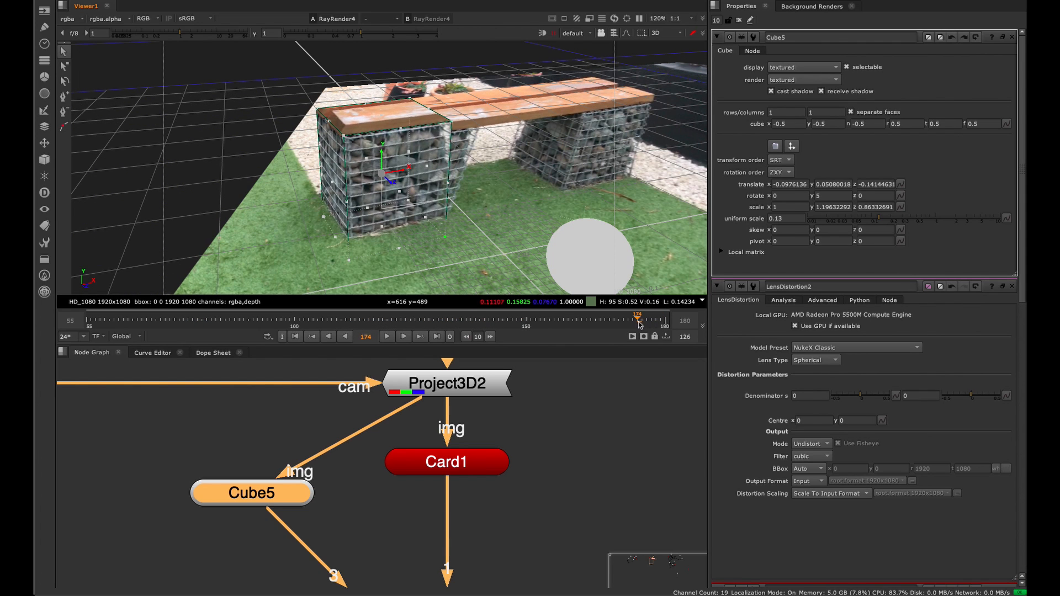
Duplicate Cube5 as Cube6 and connect it to Scene2, with Project3D2 as its image input.
super+drag(580, 195, 460, 228)
middle_drag(310, 441, 380, 396)
scroll(380, 397, down, 5)
drag(352, 428, 324, 422)
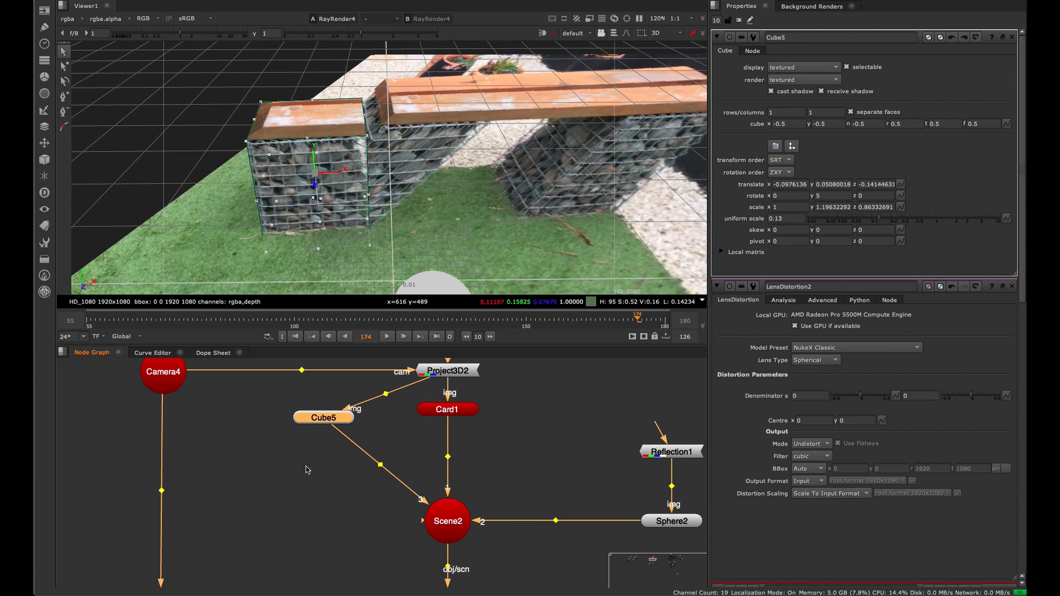
key(ctrl+v)
drag(266, 469, 560, 419)
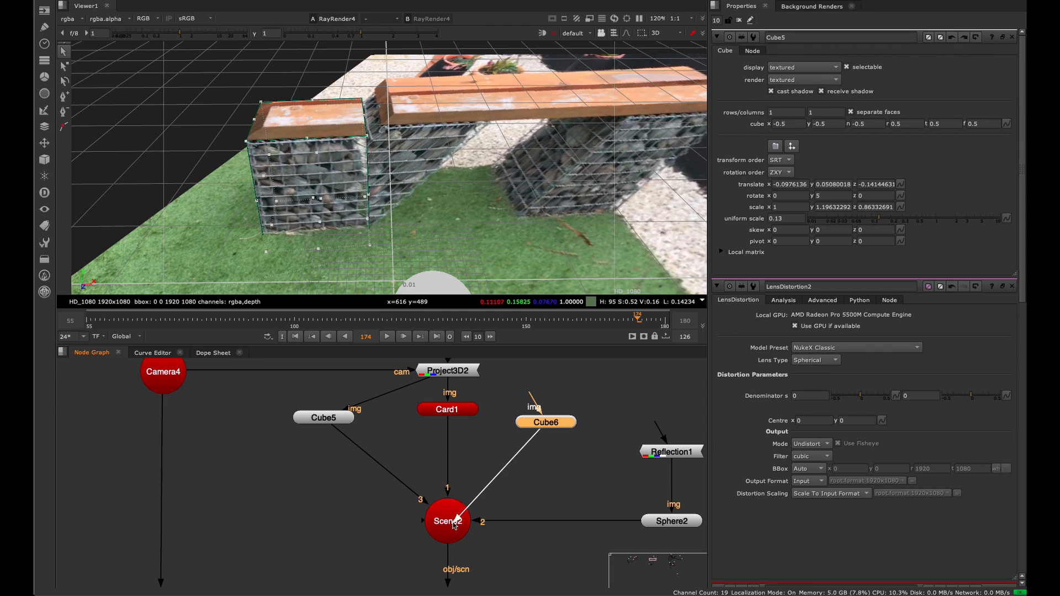
drag(453, 523, 455, 522)
drag(550, 427, 463, 375)
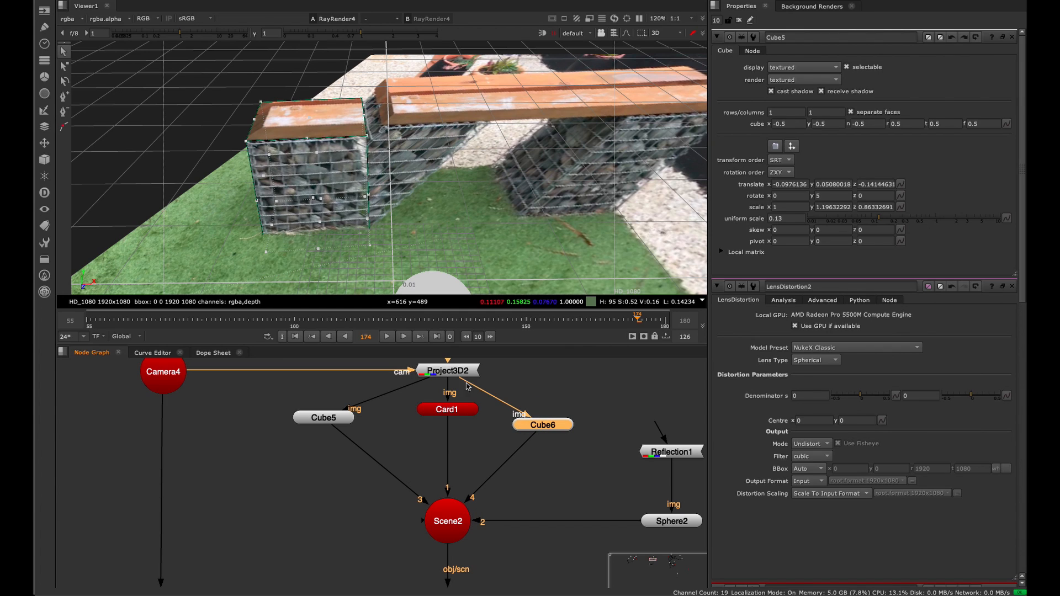
Open Cube6's properties and move it onto the far stone leg at about X 0.218, Z -0.172.
double_click(543, 424)
drag(312, 172, 519, 193)
scroll(343, 395, down, 10)
middle_drag(494, 442, 450, 451)
scroll(294, 413, up, 5)
scroll(378, 399, up, 5)
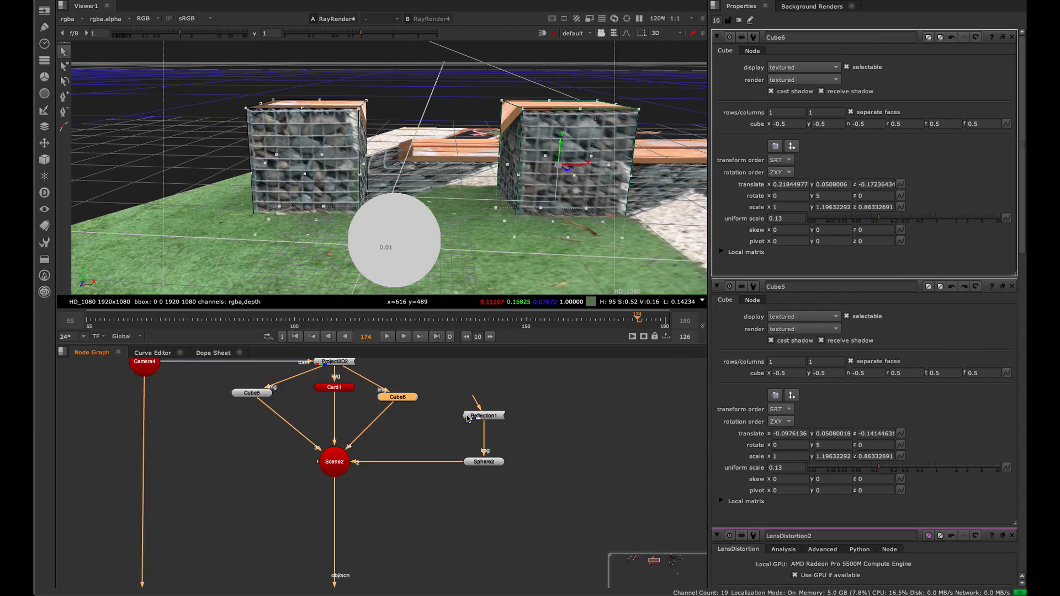
Duplicate Cube6 as Cube7 and connect it to Scene2, with Project3D2 as its image input.
key(ctrl+c)
key(ctrl+v)
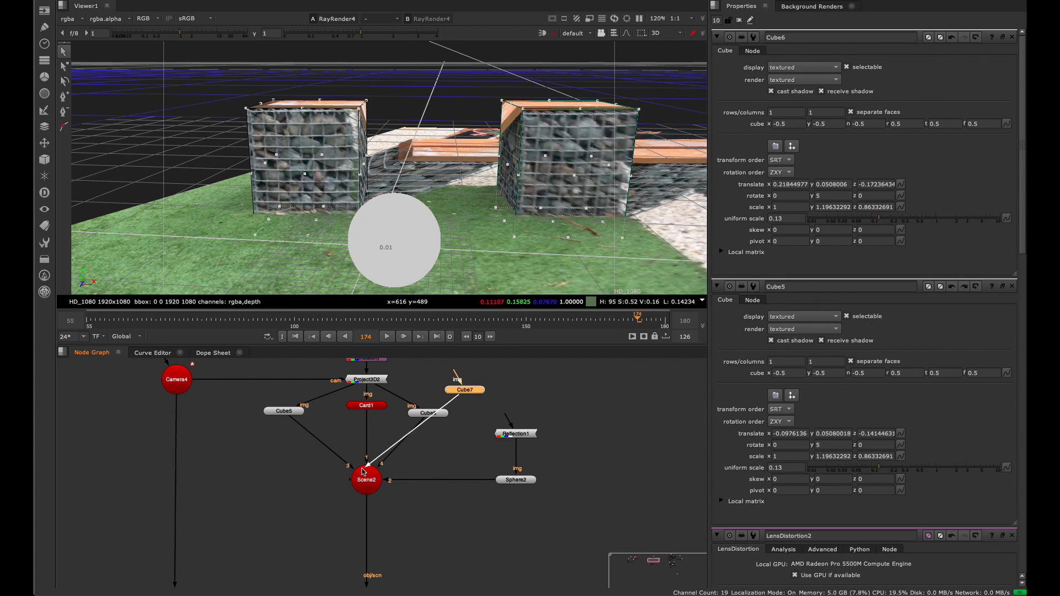
drag(364, 472, 364, 471)
drag(472, 396, 448, 451)
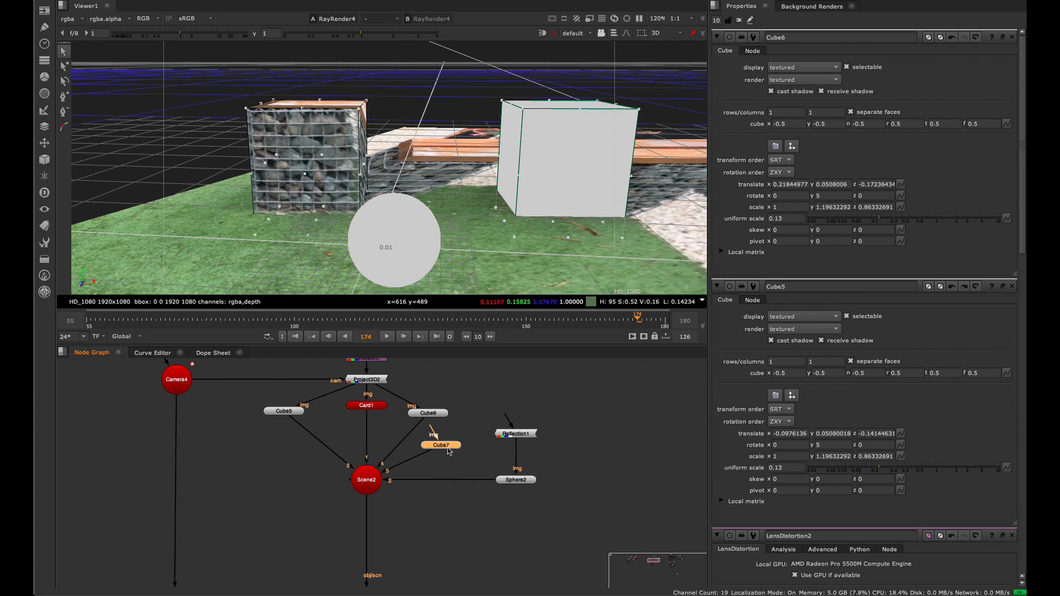
click(368, 380)
drag(373, 385, 374, 385)
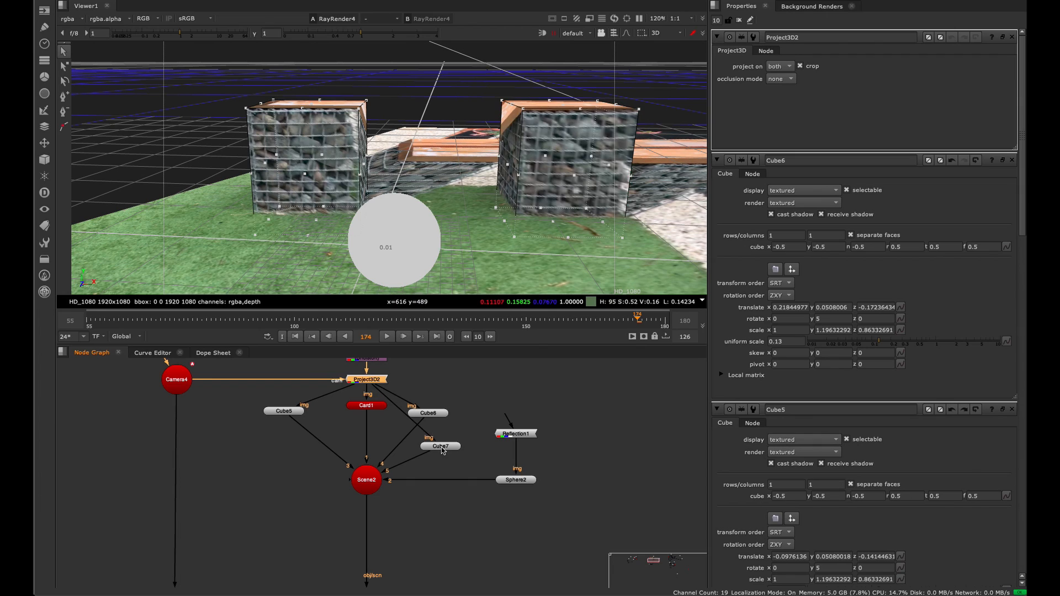
Flatten Cube7 to about 0.244 in Y, extend its r bound to 1.32, and place it on the near leg around X -0.0965, Y 0.1452, Z -0.136.
click(440, 447)
drag(564, 150, 564, 93)
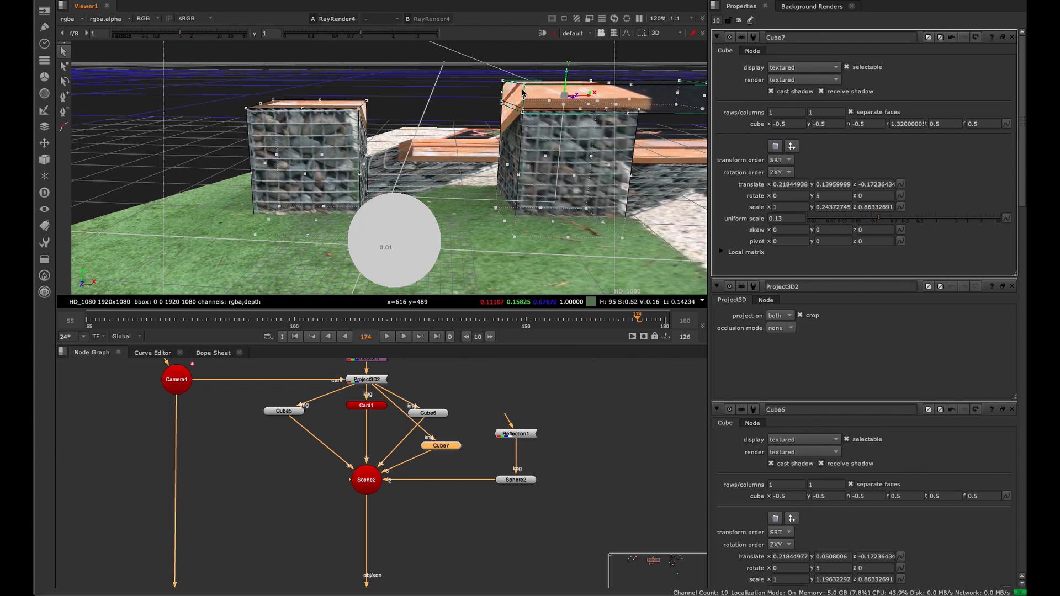
drag(569, 97, 307, 94)
ctrl+drag(281, 165, 348, 216)
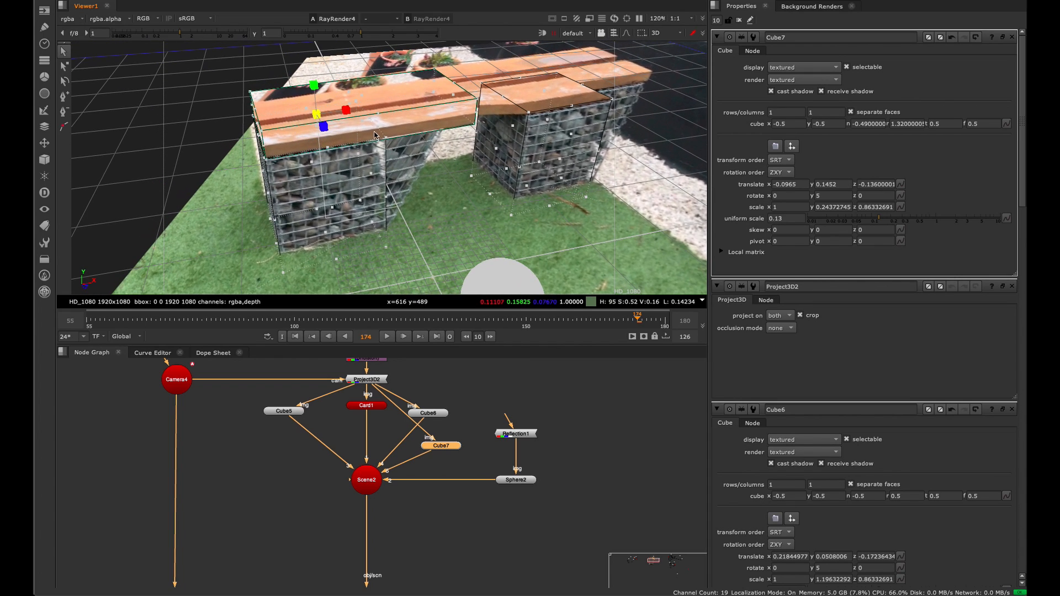
Scale Cube7 to about 1.9 in X and 0.14 in Y to match the front wooden seat plank across both legs.
mouse_move(346, 111)
mouse_down()
mouse_move(415, 119)
mouse_move(362, 98)
mouse_up()
drag(357, 60, 357, 76)
ctrl+drag(262, 100, 399, 173)
key(ctrl+z)
ctrl+drag(439, 111, 386, 127)
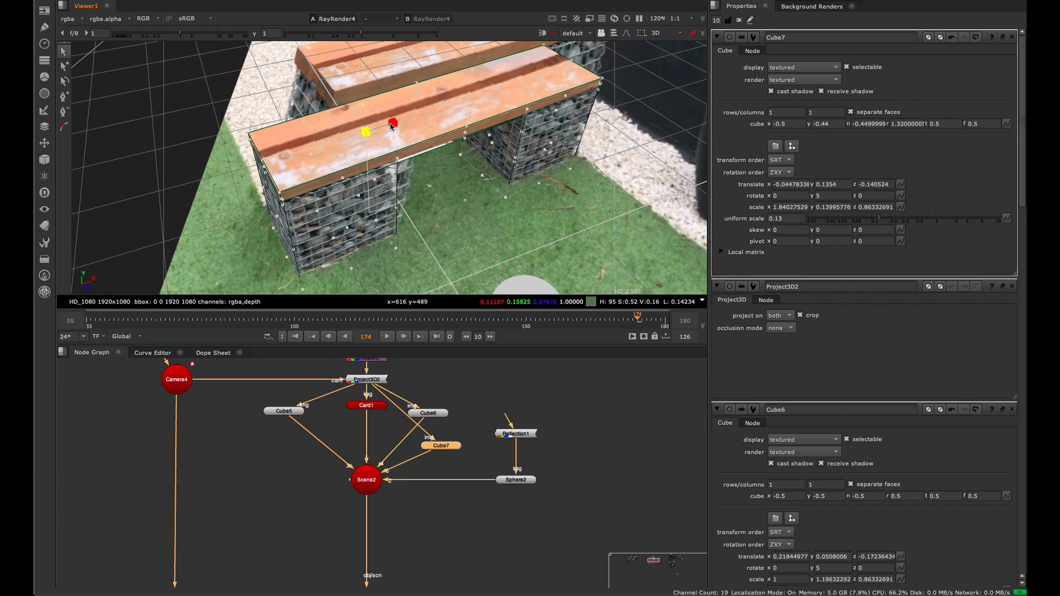
ctrl+drag(526, 180, 378, 131)
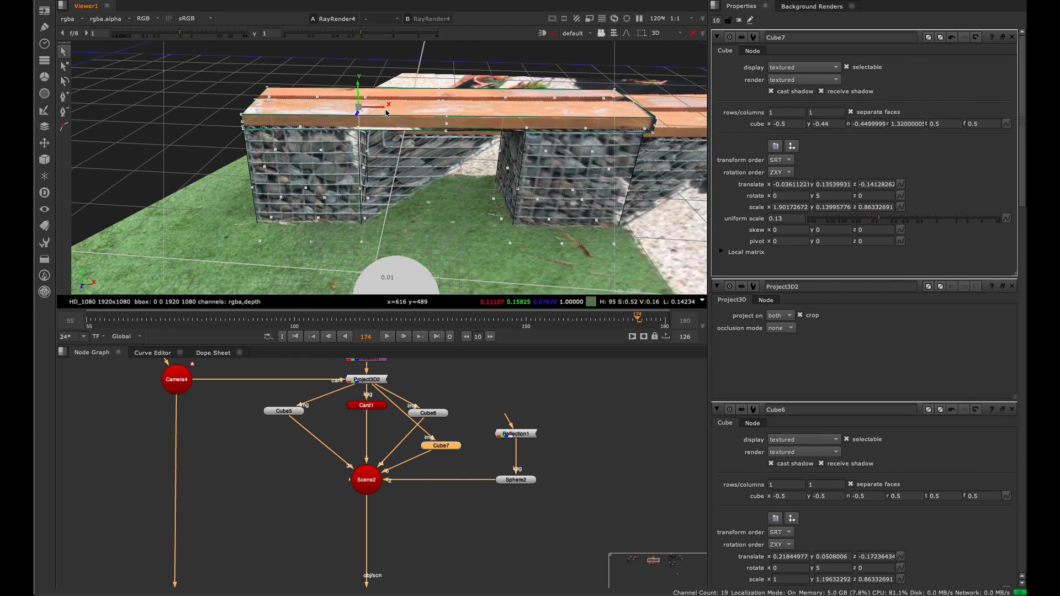
Fine-tune Cube7's position to about X -0.0416, Y 0.1378, Z -0.1408 and check its fit on the seat from several angles.
ctrl+drag(361, 203, 554, 210)
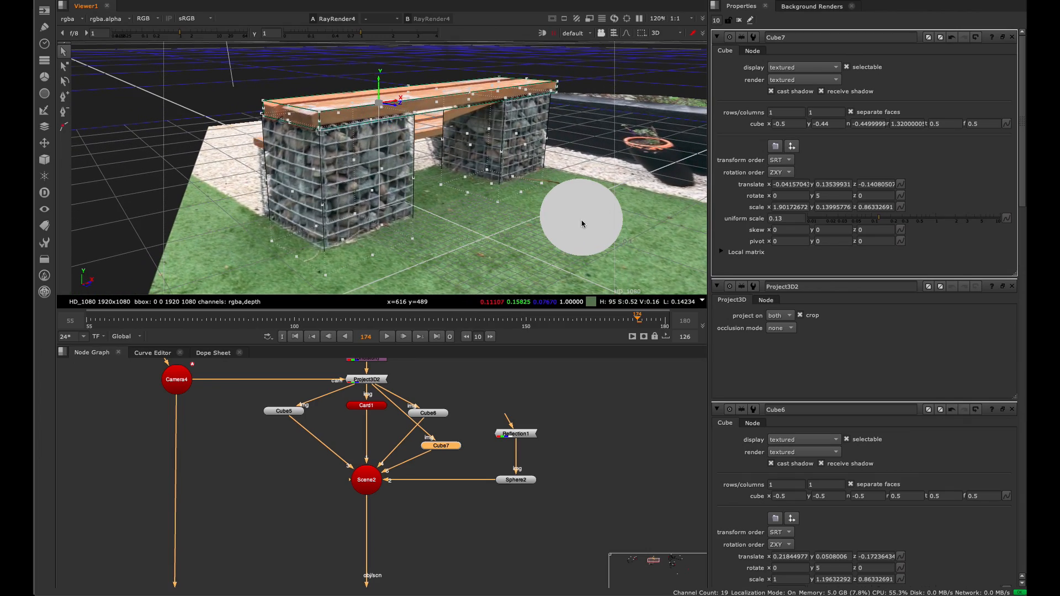
ctrl+drag(627, 116, 562, 112)
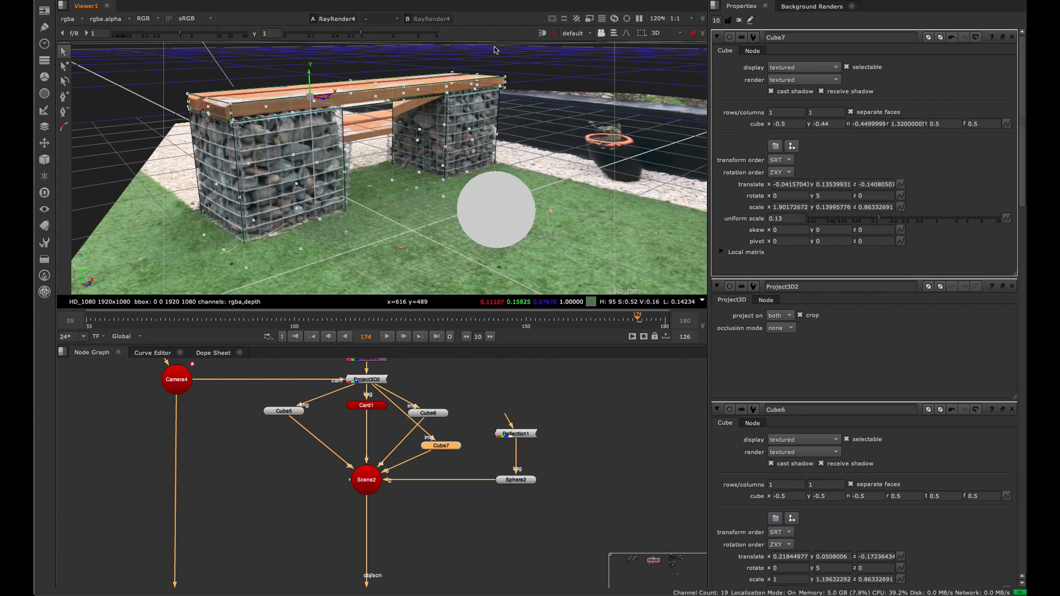
ctrl+drag(637, 155, 419, 101)
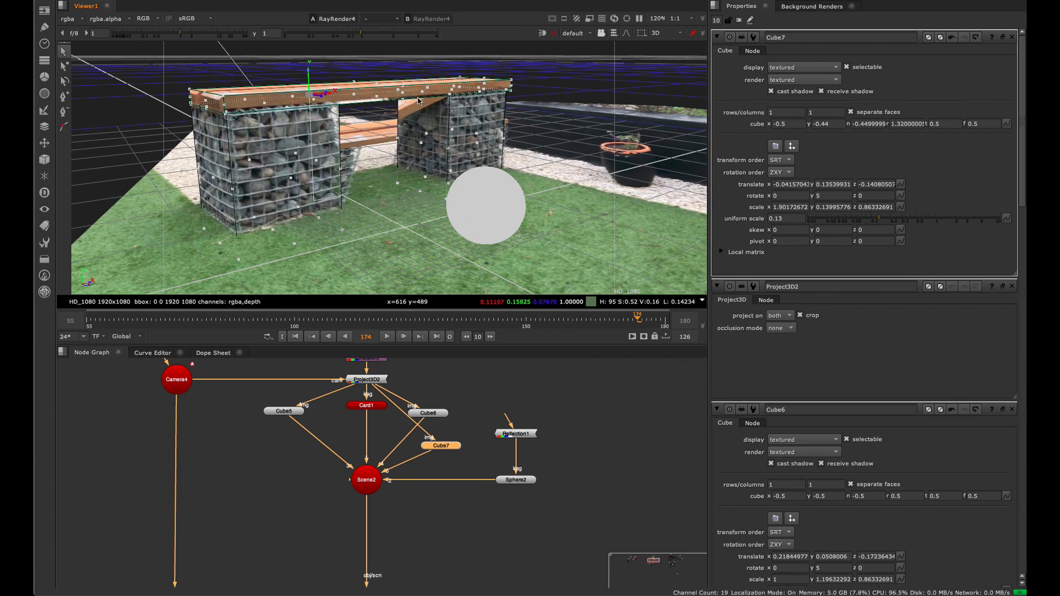
drag(310, 71, 310, 72)
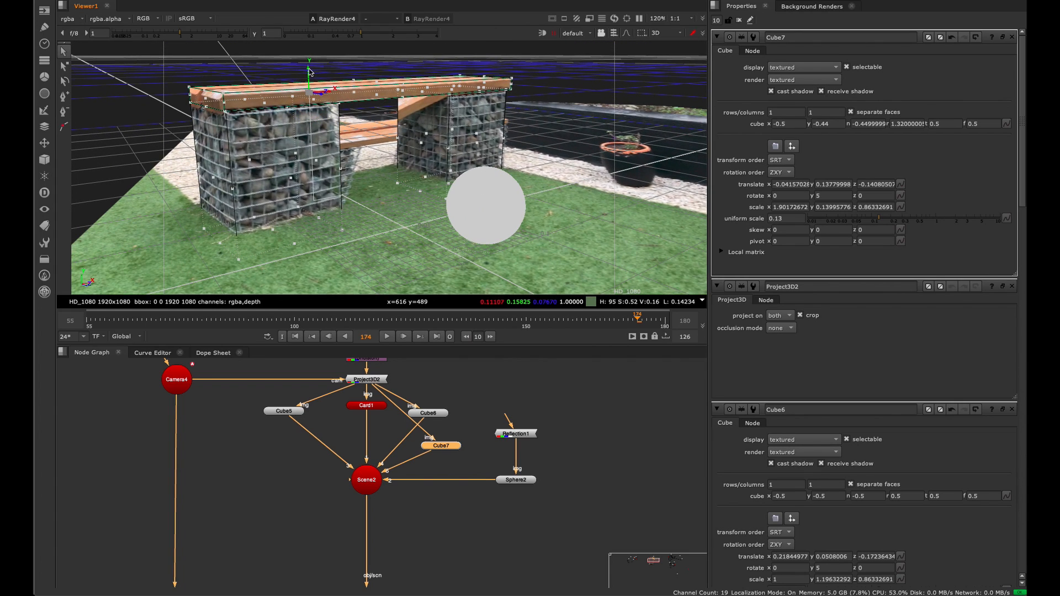
ctrl+drag(514, 138, 509, 203)
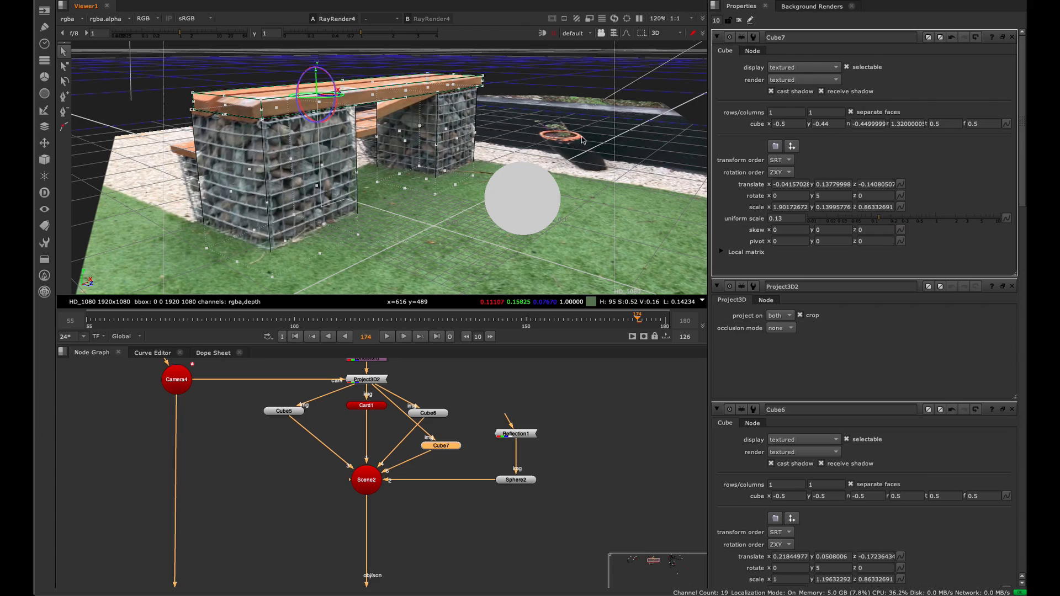
ctrl+drag(583, 139, 539, 145)
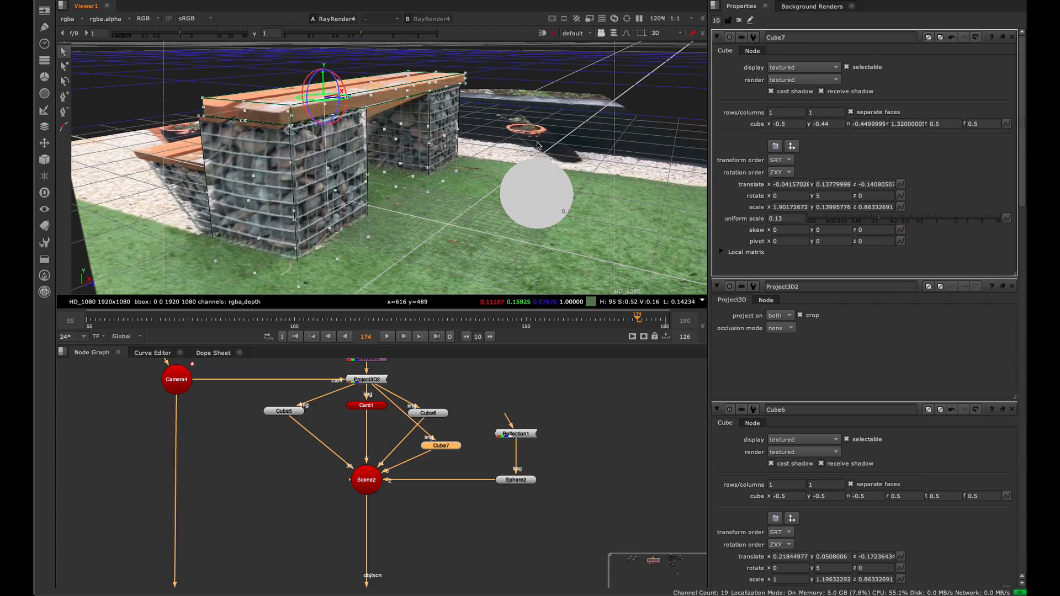
ctrl+drag(479, 104, 474, 146)
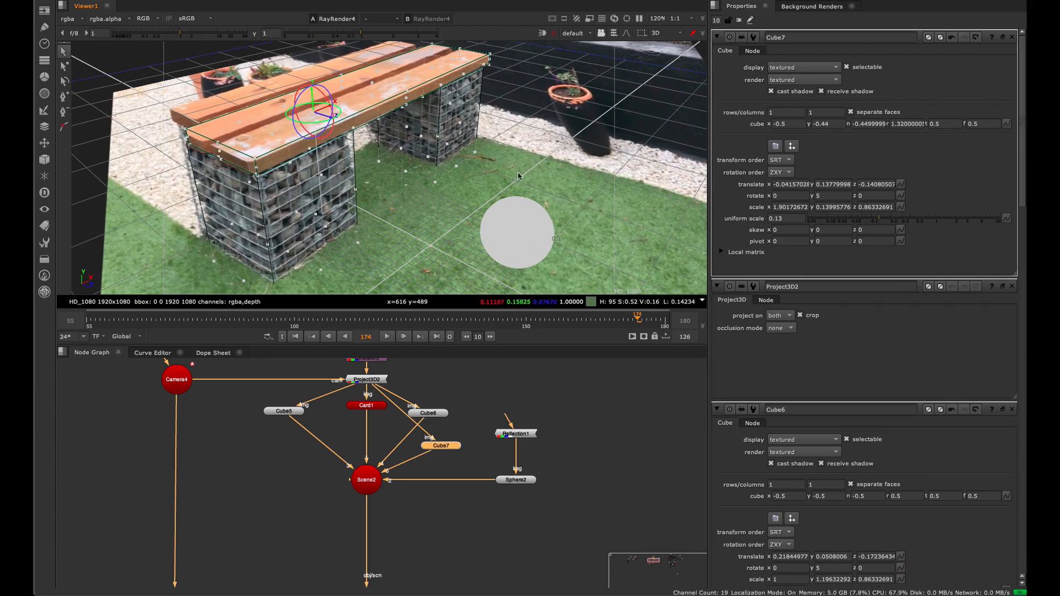
Show RayRender4's output in the 2D view, framed to the whole image.
middle_drag(405, 513, 447, 355)
middle_drag(423, 480, 396, 369)
drag(456, 432, 313, 482)
click(393, 474)
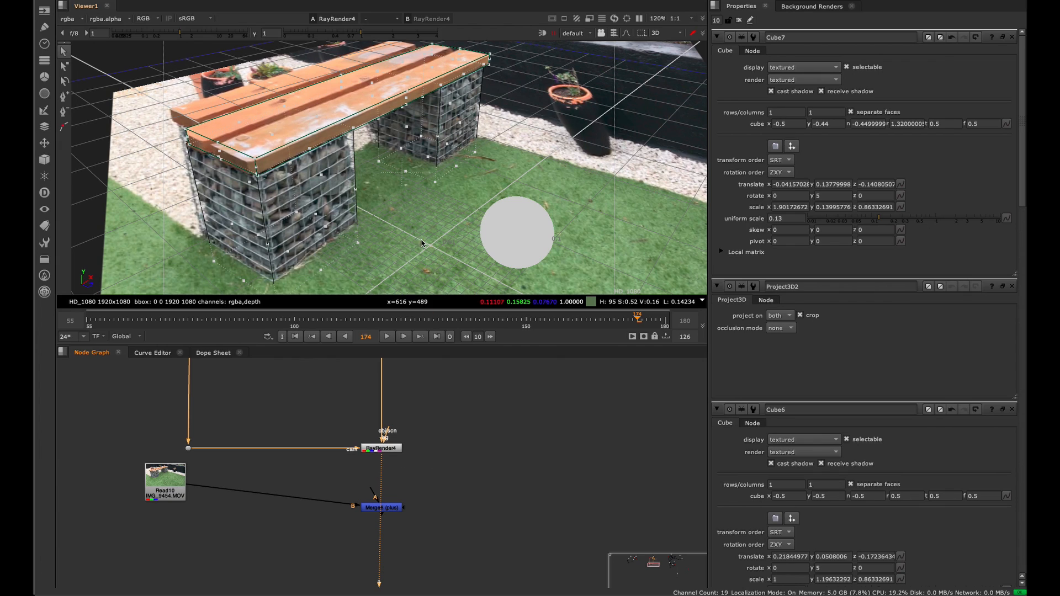
click(470, 223)
key(Tab)
key(f)
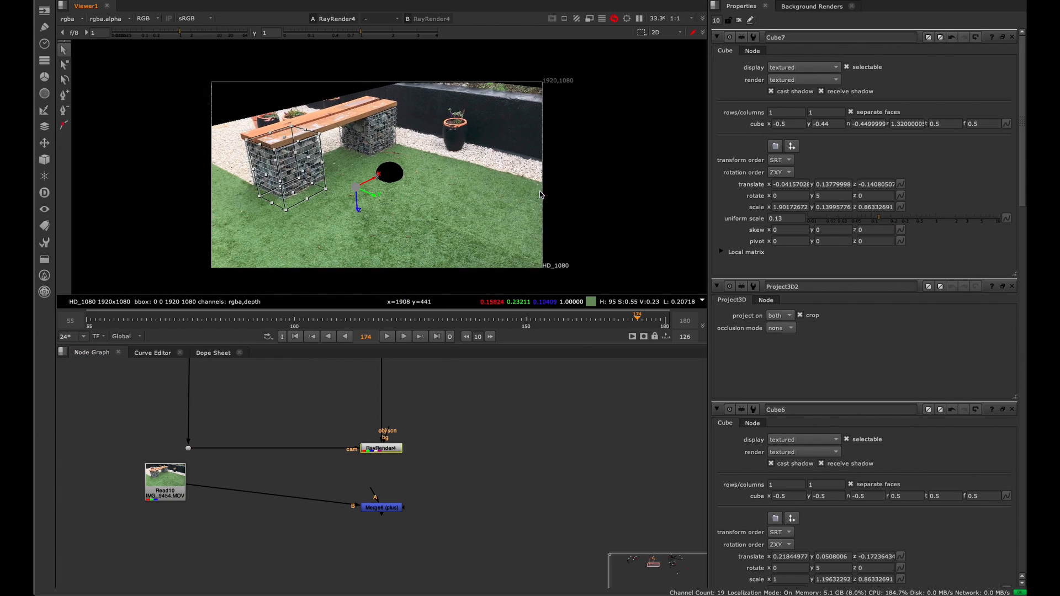
middle_drag(541, 195, 533, 196)
Close all open node properties and inspect the bench reflection on the sphere in the render up close.
click(1012, 37)
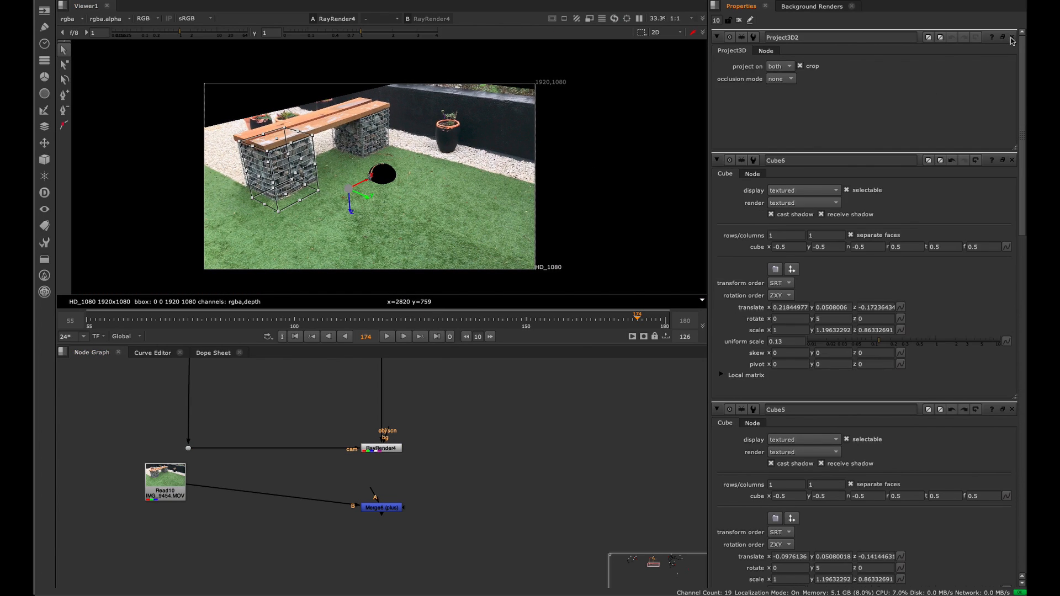
click(1012, 37)
click(1013, 37)
click(1013, 37)
click(1012, 37)
scroll(454, 157, up, 8)
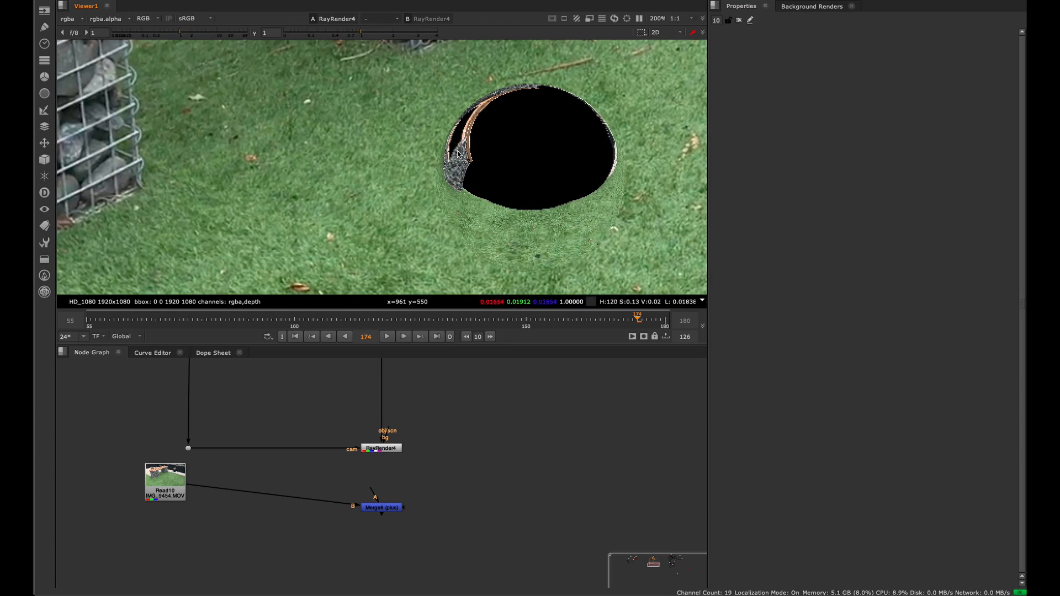
scroll(488, 160, down, 3)
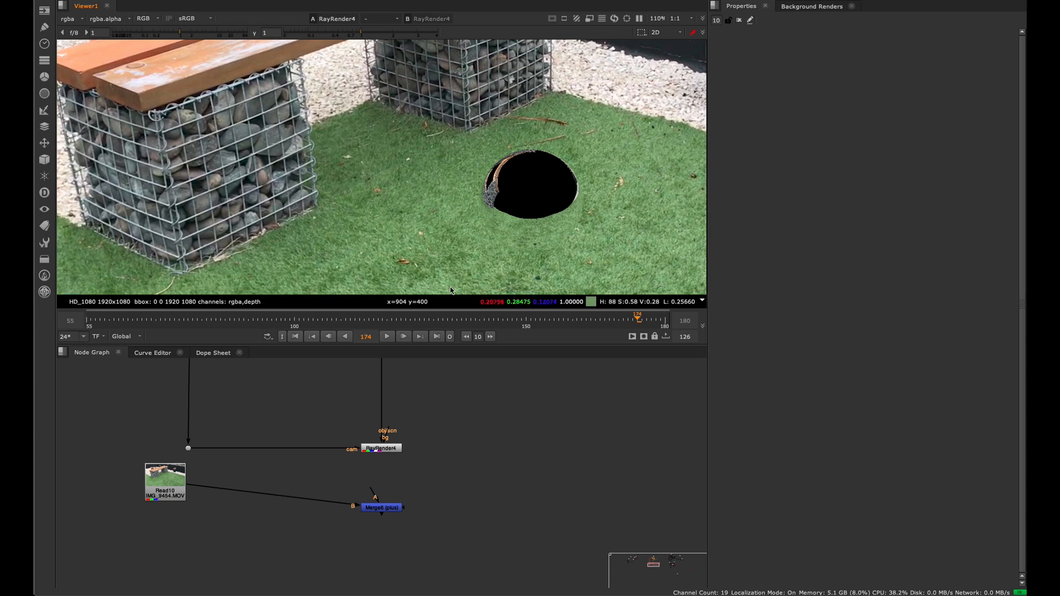
Open Sphere2's properties and try moving the sphere up against the near stone leg to test its reflection.
middle_drag(469, 369, 386, 529)
middle_drag(408, 424, 346, 519)
double_click(388, 546)
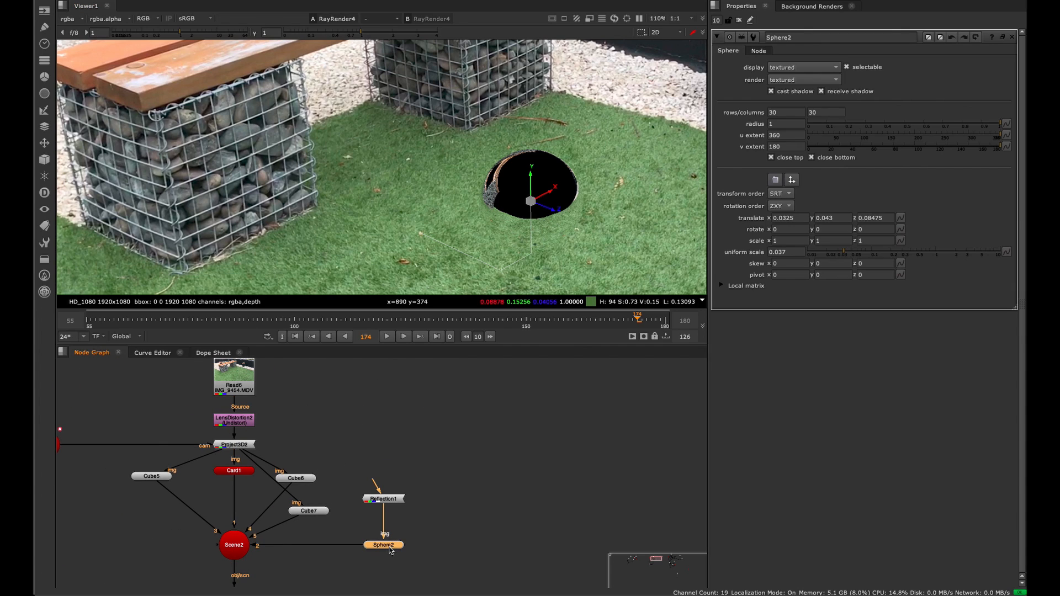
drag(533, 205, 299, 195)
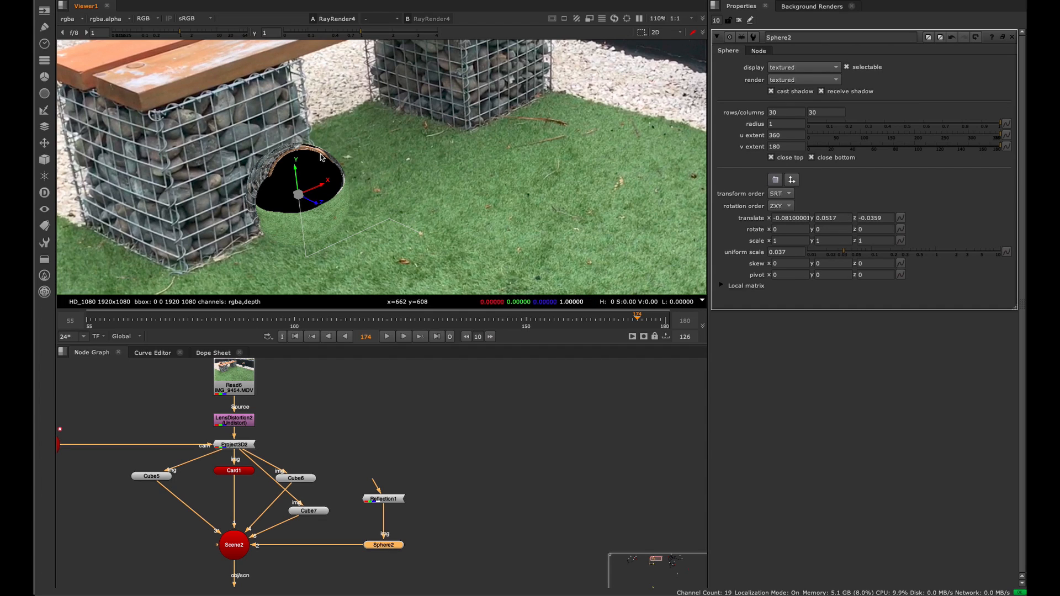
drag(296, 203, 377, 213)
Undo all of Sphere2's test moves.
key(ctrl+z)
key(ctrl+z)
key(ctrl+z)
key(ctrl+z)
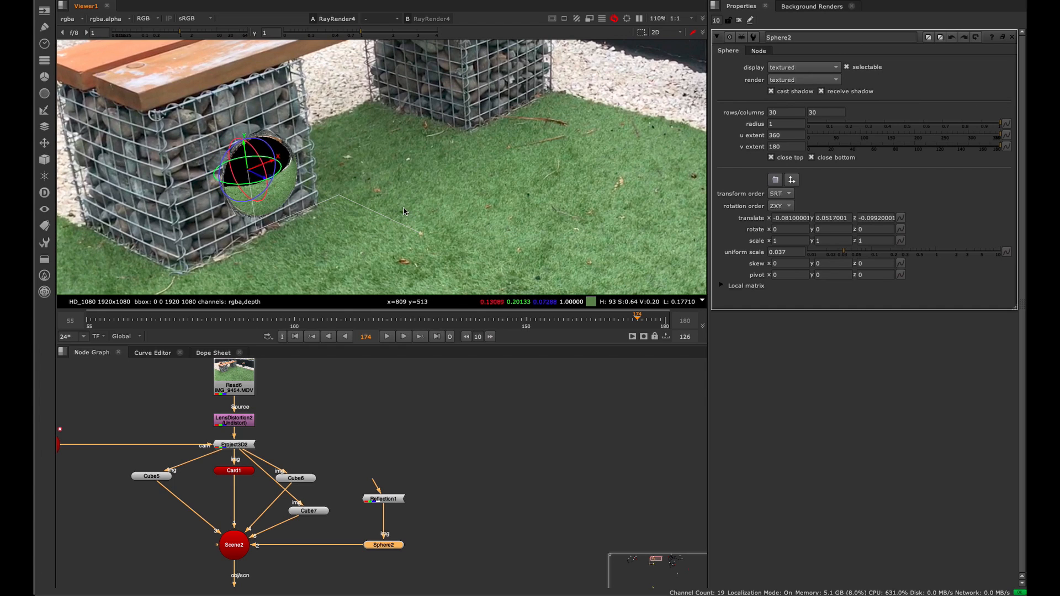
key(ctrl+z)
key(ctrl+z)
key(ctrl+z)
key(ctrl+z)
key(ctrl+z)
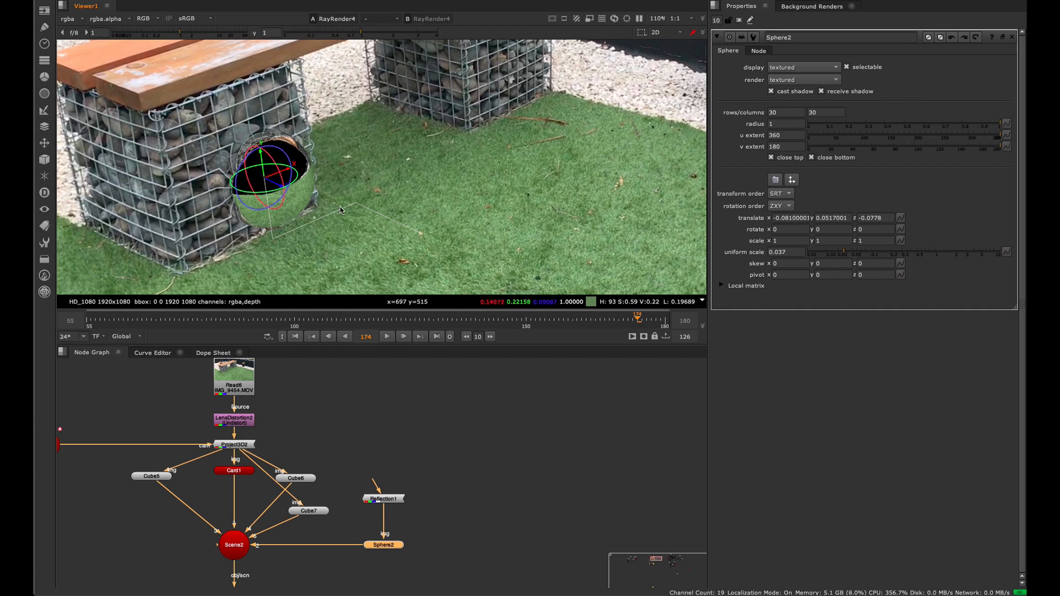
key(ctrl+y)
key(ctrl+y)
key(ctrl+y)
key(ctrl+y)
key(ctrl+y)
key(ctrl+y)
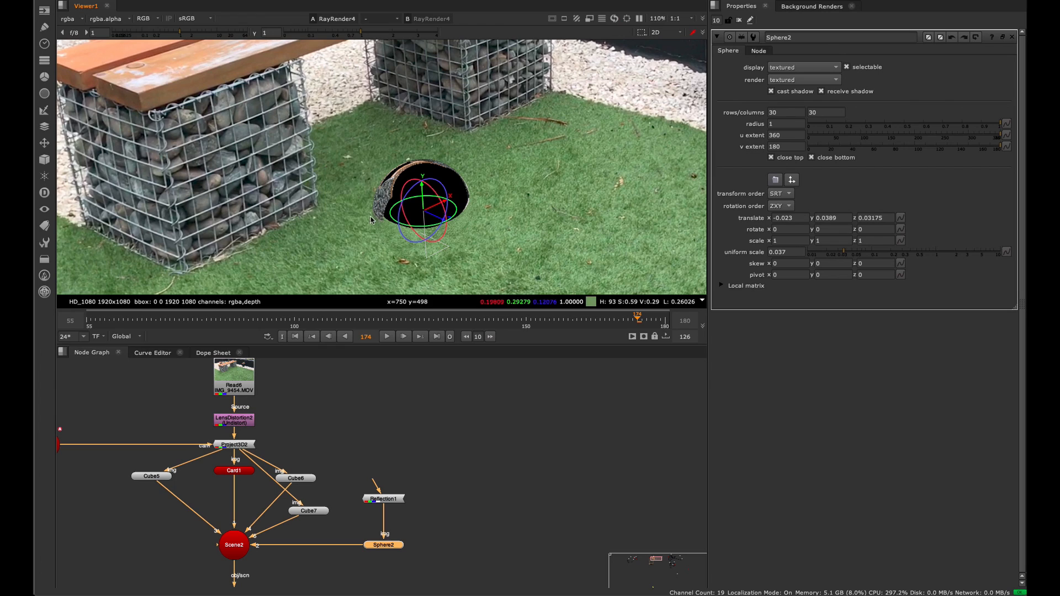
key(ctrl+y)
key(ctrl+y)
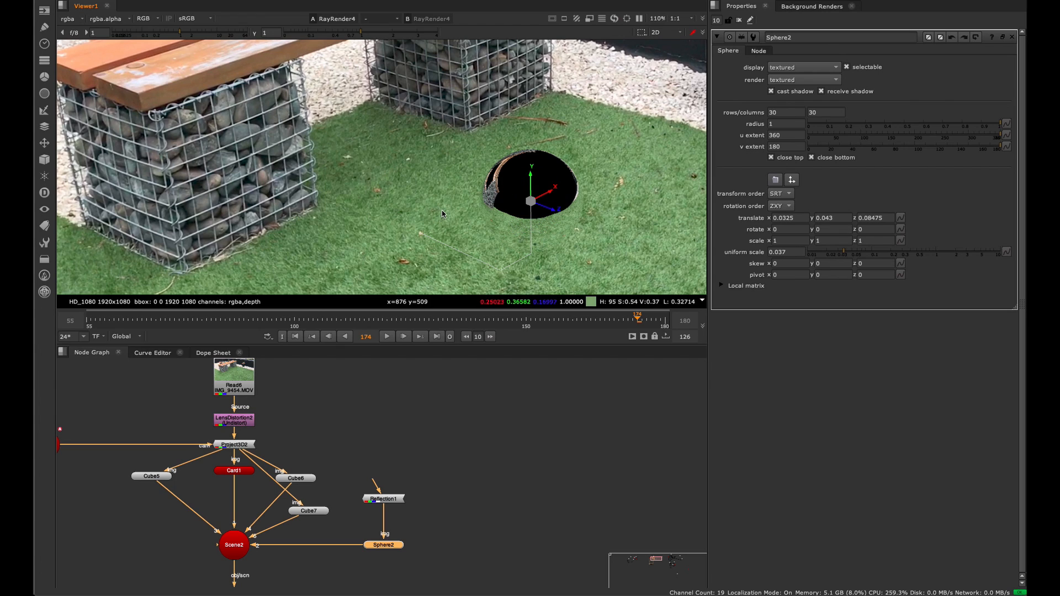
Add a new Reflection node in the empty graph area beside the Sphere2 branch.
click(478, 414)
middle_drag(478, 414, 384, 427)
scroll(372, 452, down, 3)
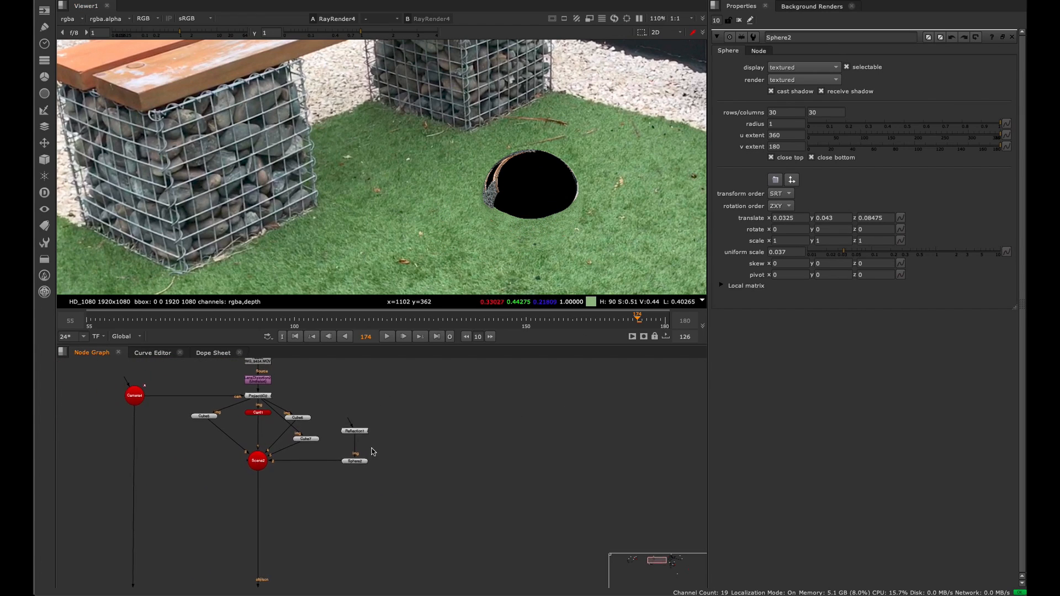
scroll(374, 440, up, 4)
scroll(309, 475, down, 8)
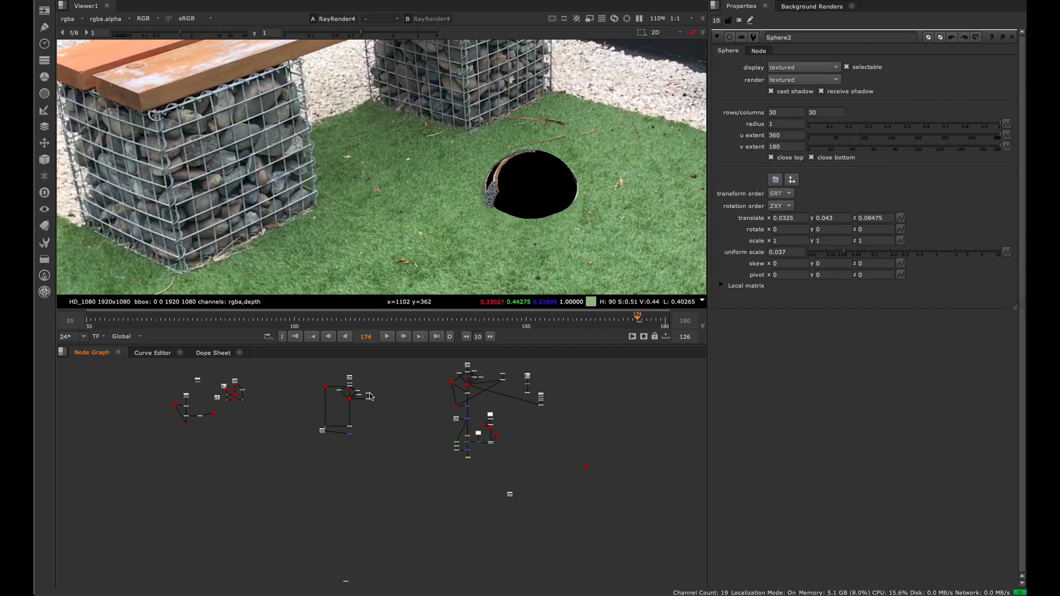
scroll(369, 396, up, 3)
scroll(369, 396, down, 2)
key(Tab)
text(Reflection)
key(Return)
middle_drag(308, 442, 373, 414)
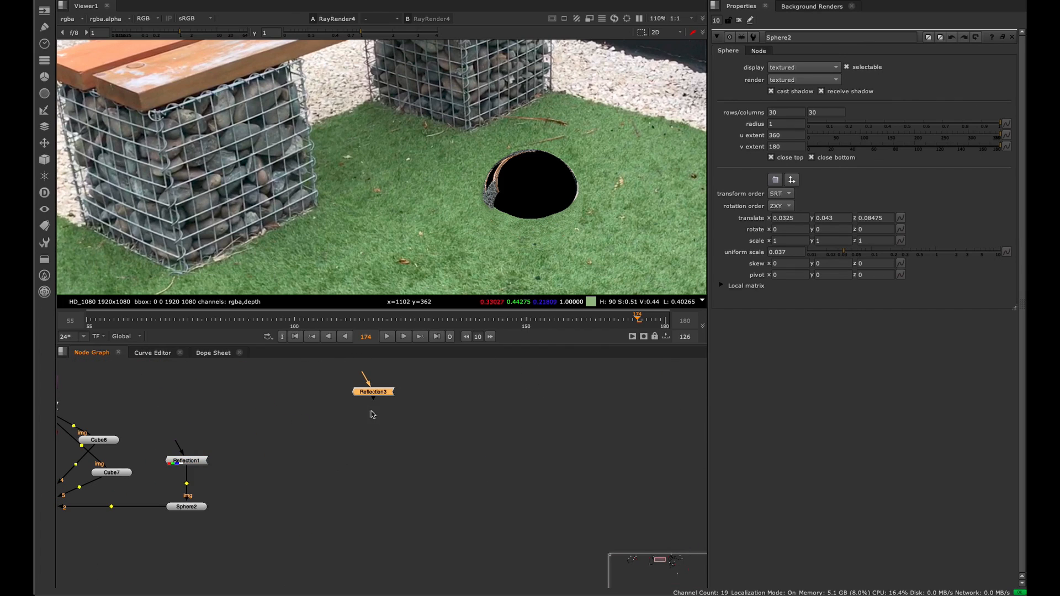
drag(424, 419, 430, 418)
key(Tab)
text(sp)
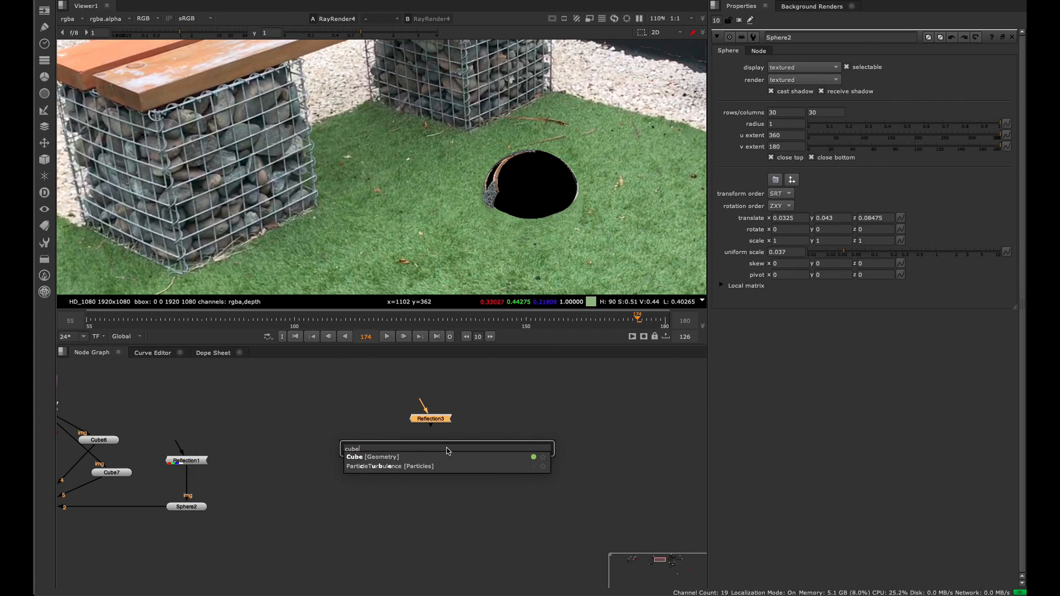
key(BackSpace)
key(BackSpace)
text(plane)
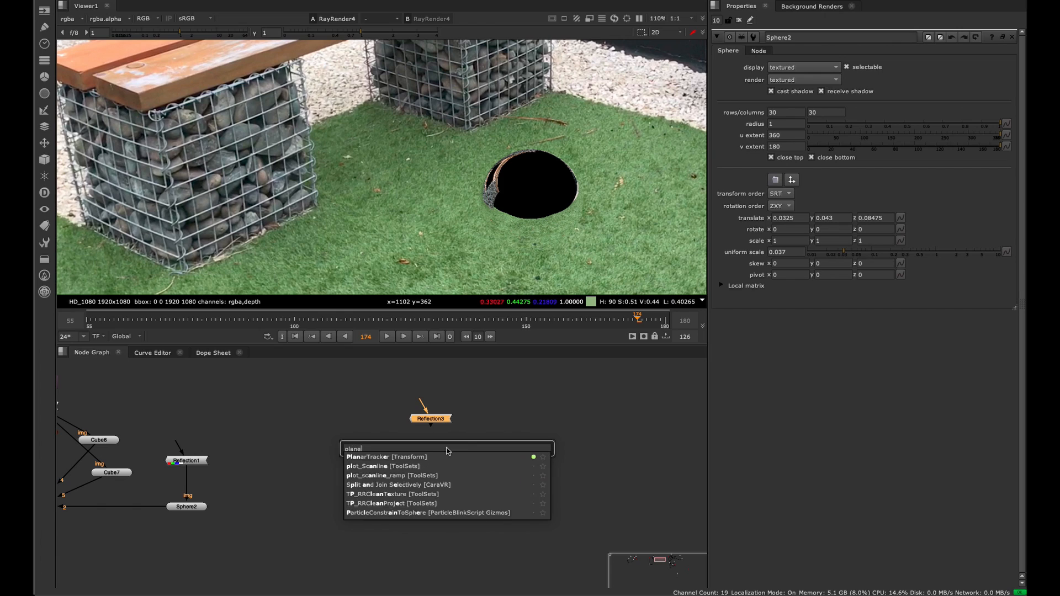
key(Return)
key(Delete)
Add a Card node fed by the new Reflection3 node, place it directly below, and display it in the viewer.
key(Tab)
text(card)
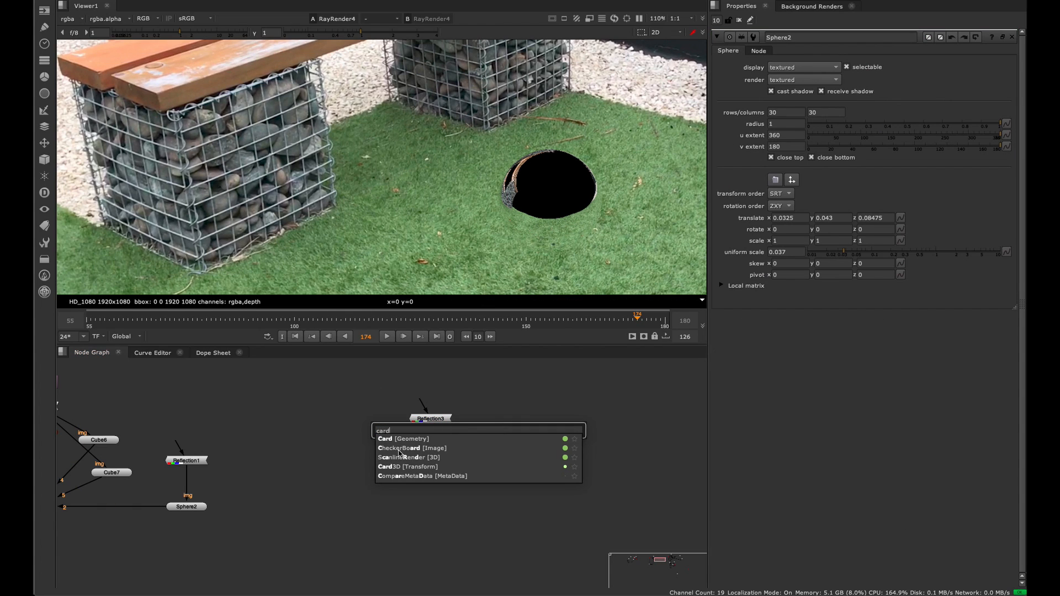
key(Return)
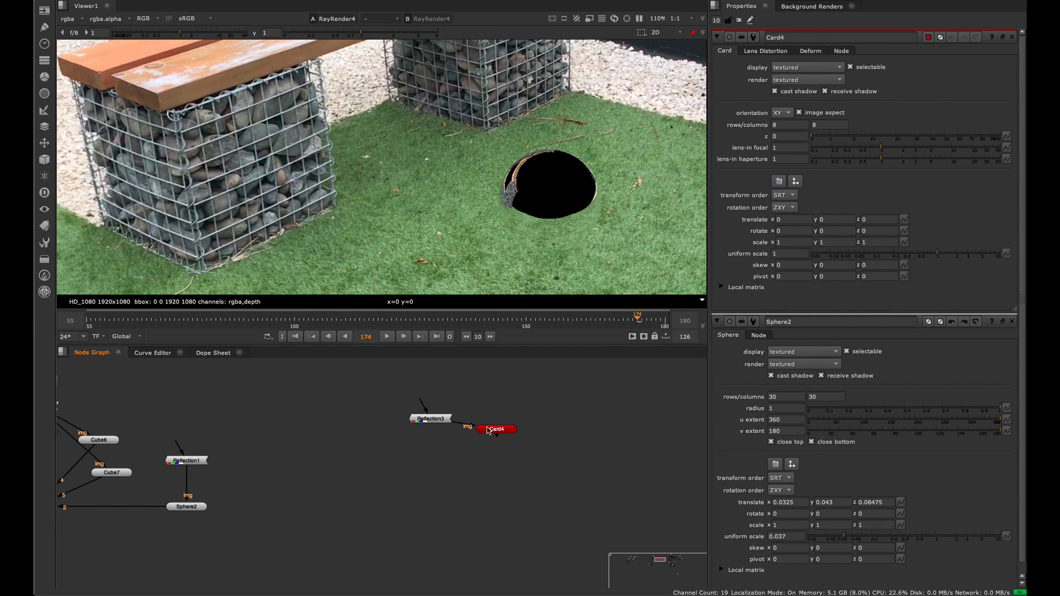
drag(425, 471, 429, 473)
key(1)
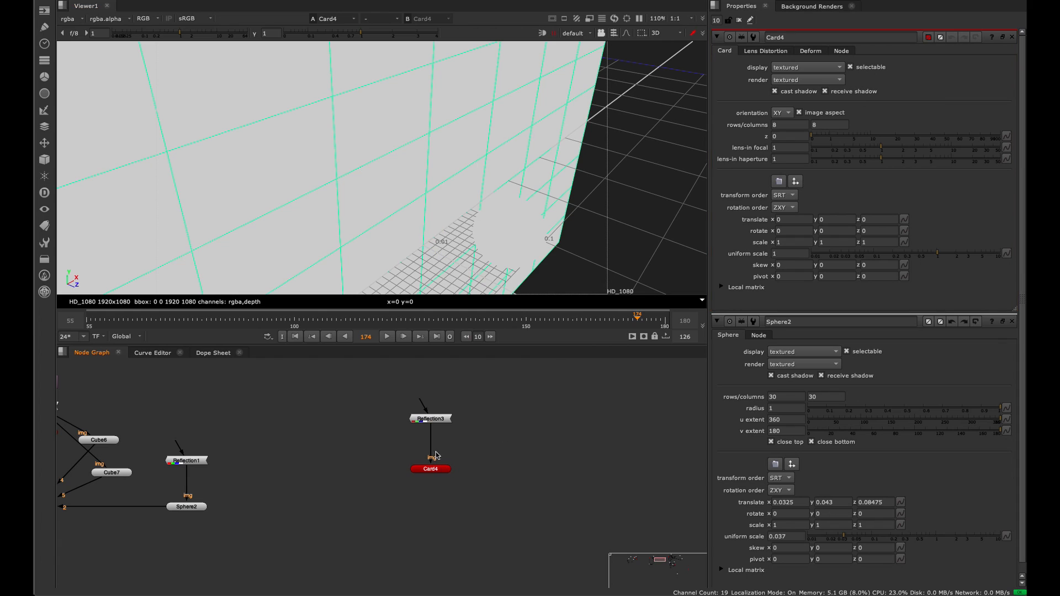
Clear the open node properties, move Card4 up to about x 0.085, y 0.54, z 0.052, and set its uniform scale to 2.1.
scroll(476, 277, down, 3)
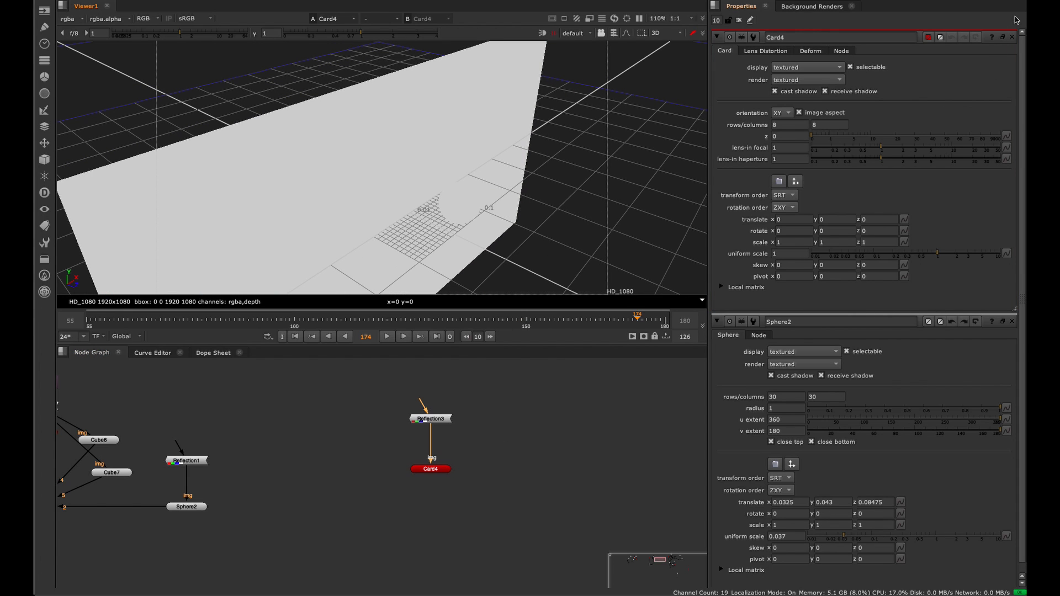
click(1013, 37)
click(1013, 37)
scroll(456, 150, down, 3)
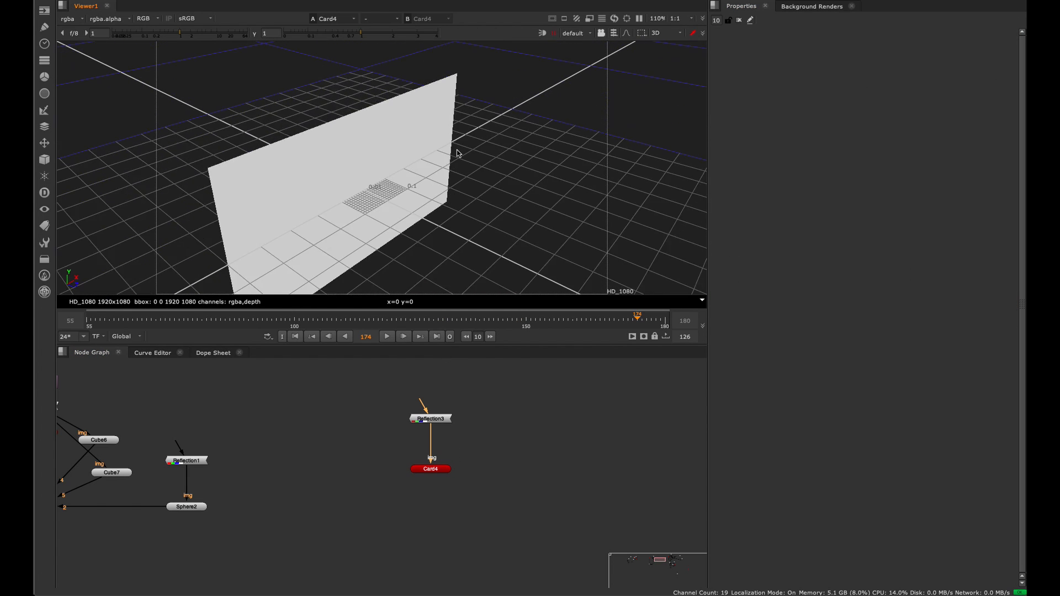
scroll(457, 153, down, 4)
ctrl+drag(410, 170, 605, 148)
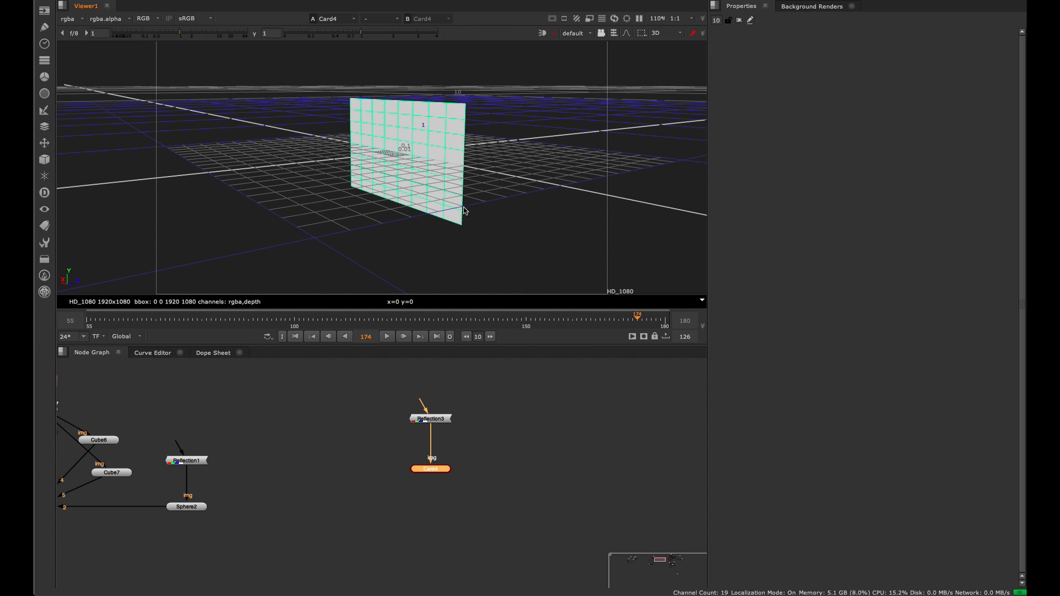
double_click(421, 471)
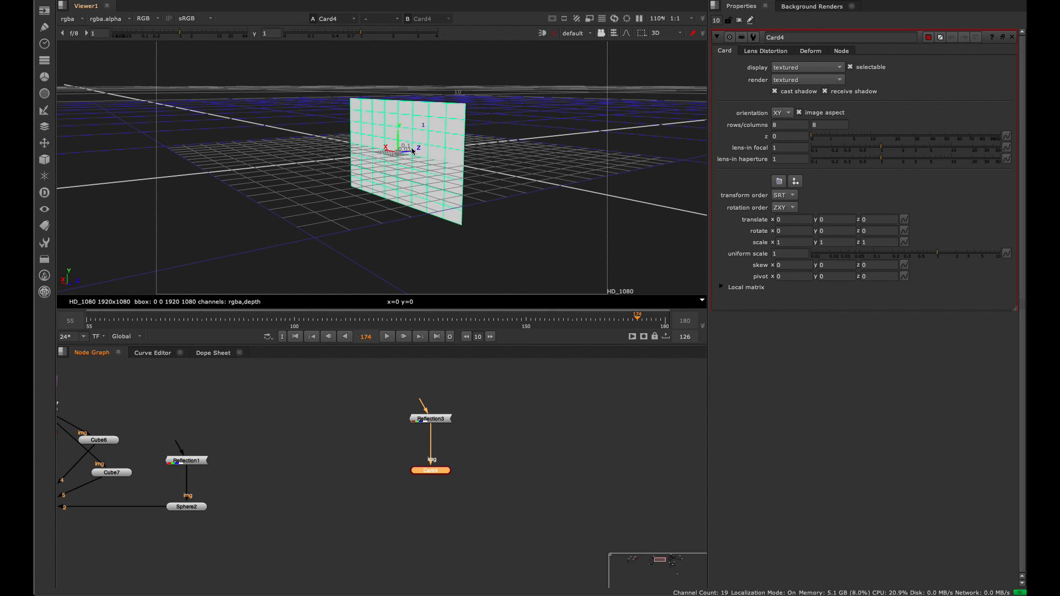
drag(412, 150, 395, 51)
click(949, 255)
click(957, 255)
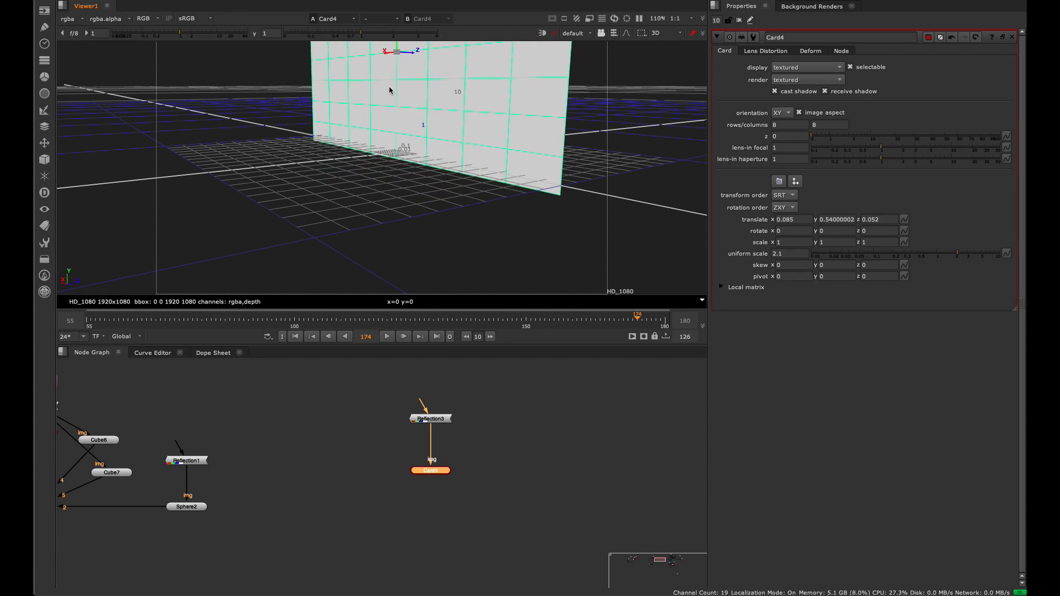
ctrl+drag(464, 239, 284, 279)
Paste a duplicate card beside the Reflection3 and Card4 branch.
key(super+c)
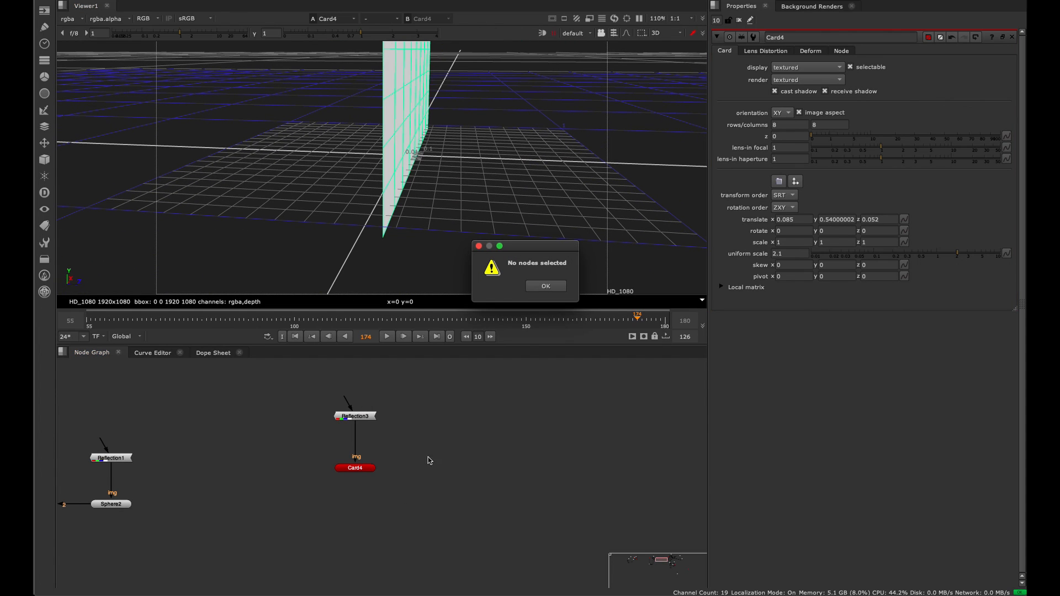
click(546, 285)
key(super+v)
middle_drag(448, 450, 397, 440)
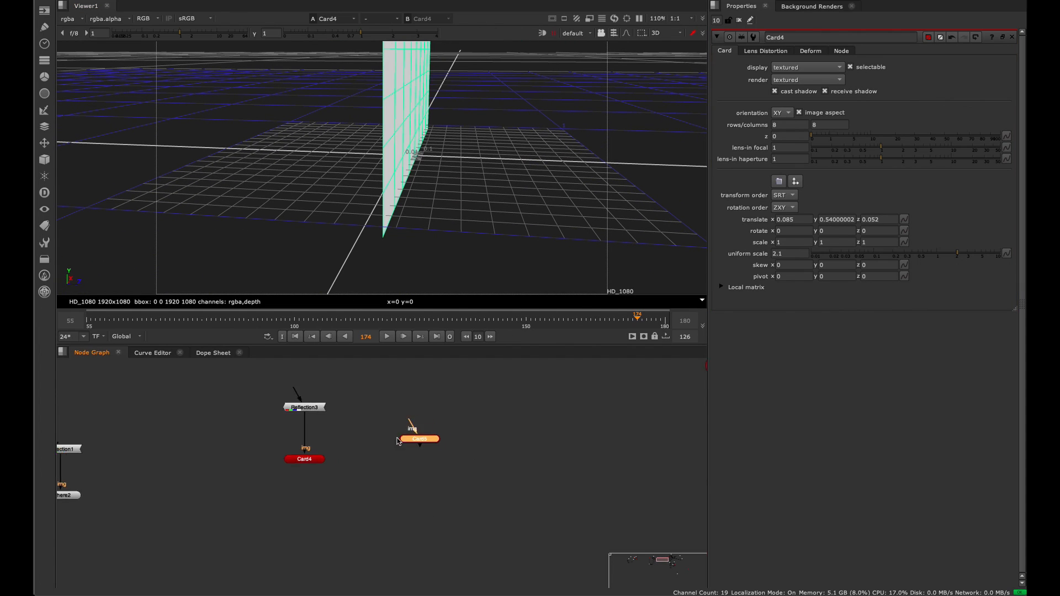
Locate and copy the garden panorama's Read node in the main graph and return to the Card4 branch.
scroll(475, 502, down, 5)
middle_drag(475, 507, 341, 539)
scroll(509, 407, down, 6)
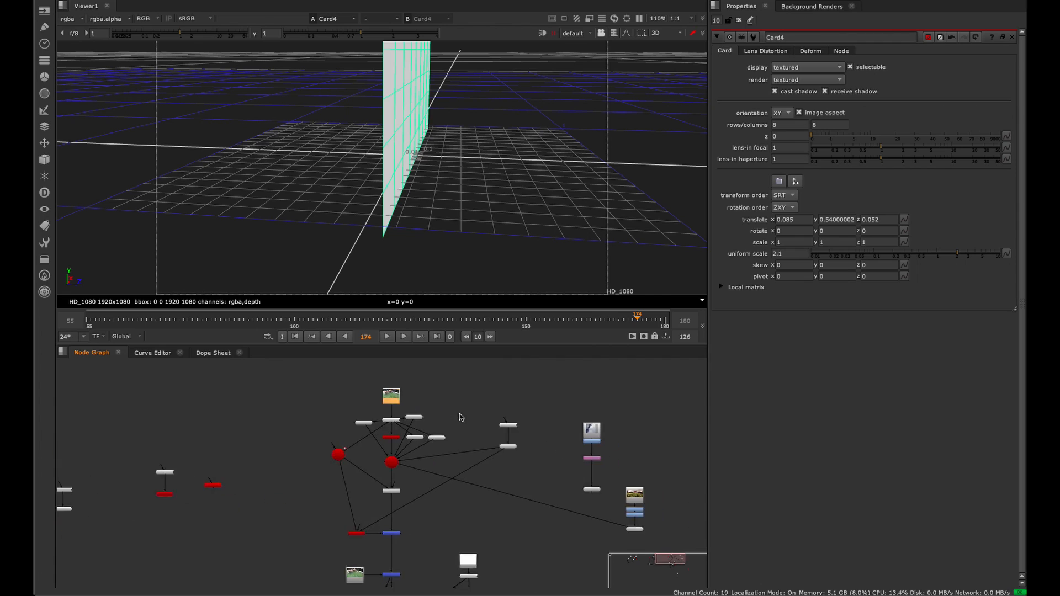
scroll(558, 388, up, 6)
middle_drag(559, 385, 646, 361)
click(555, 412)
middle_drag(336, 432, 682, 486)
middle_drag(254, 449, 486, 466)
scroll(489, 466, up, 5)
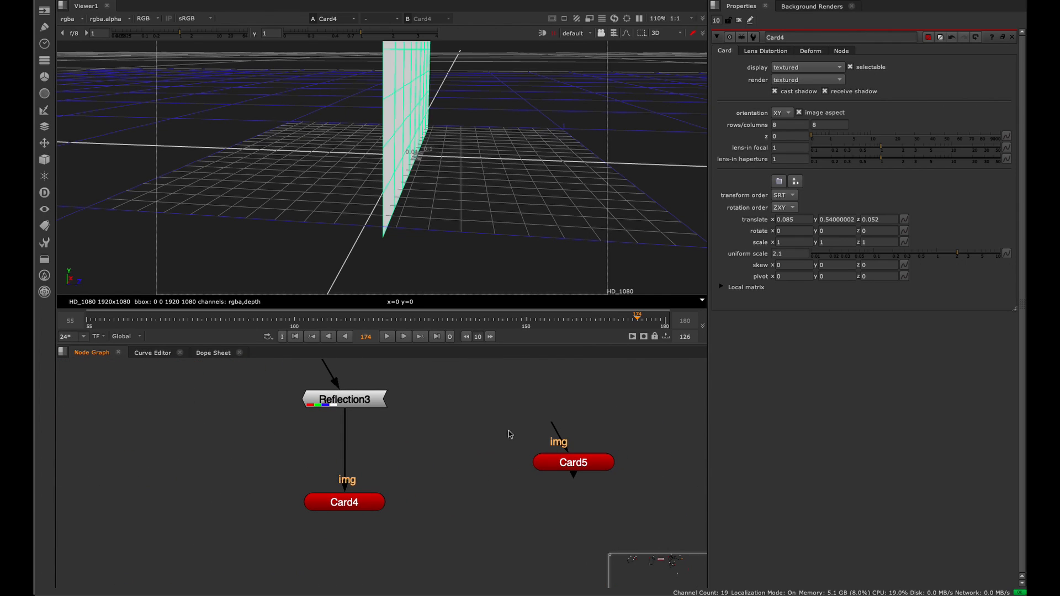
Add a Sphere beside the Card4 branch with the pasted garden panorama Read node as its image, and delete the spare Card5.
key(Tab)
text(sphere)
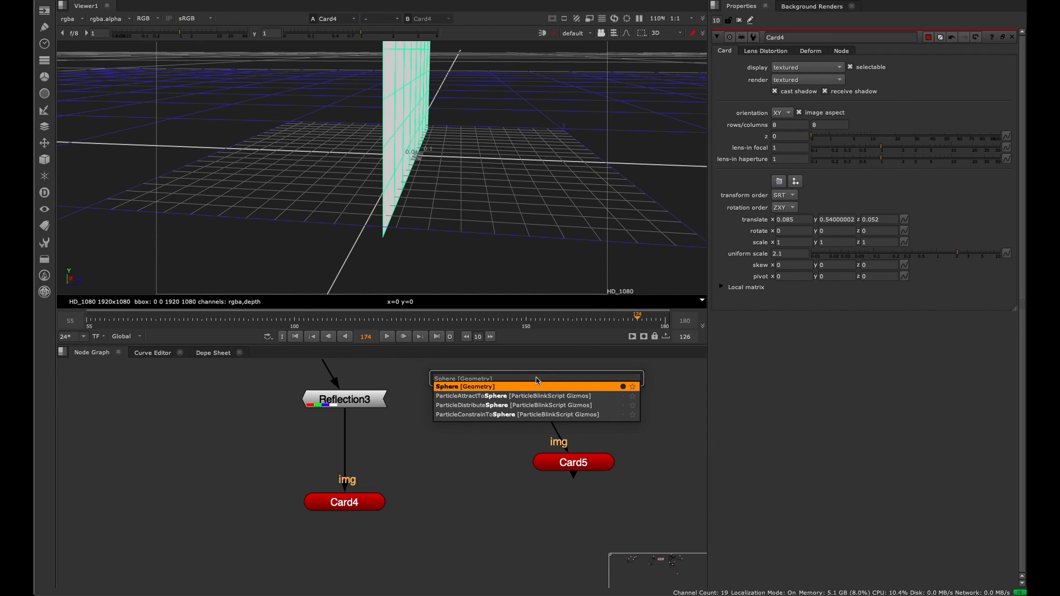
key(Return)
drag(532, 383, 522, 452)
key(ctrl+v)
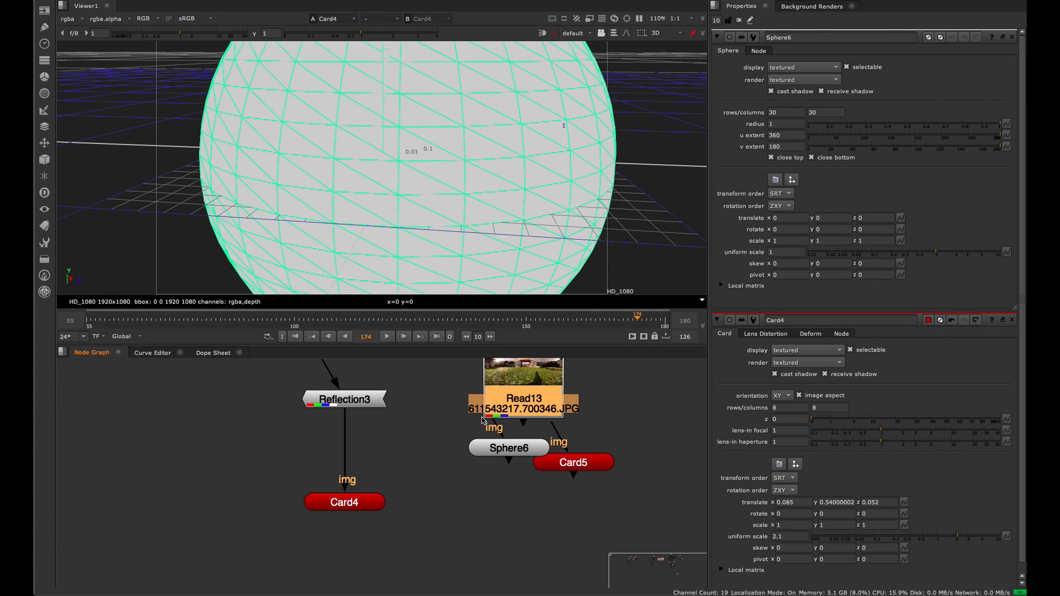
drag(498, 399, 518, 390)
drag(590, 460, 596, 511)
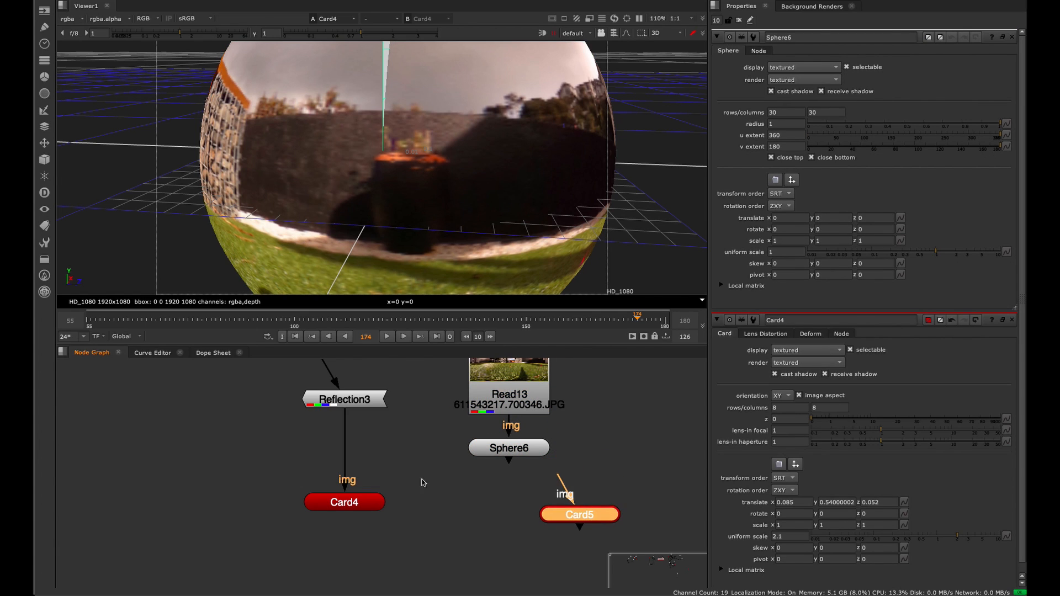
key(Delete)
Add a RayRender node below Card4, connected to the card.
click(378, 503)
middle_drag(393, 506, 427, 466)
key(Tab)
text(rayr)
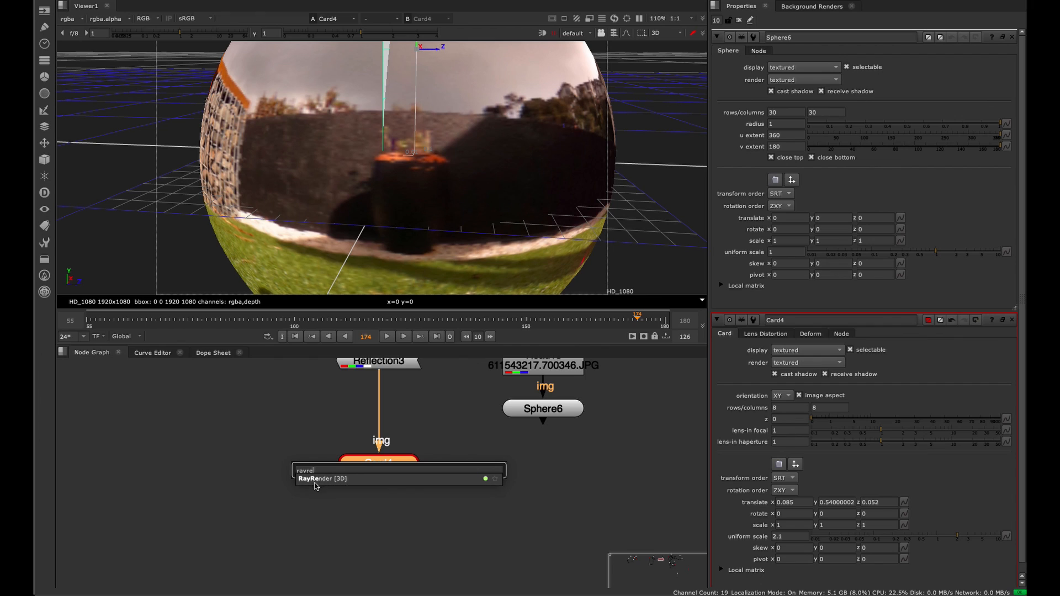
click(316, 480)
drag(483, 462, 373, 544)
middle_drag(373, 543, 420, 488)
Copy the camera from the neighbouring bench setup, connect the copy to RayRender5's camera input, and view the 2D render.
scroll(419, 488, down, 5)
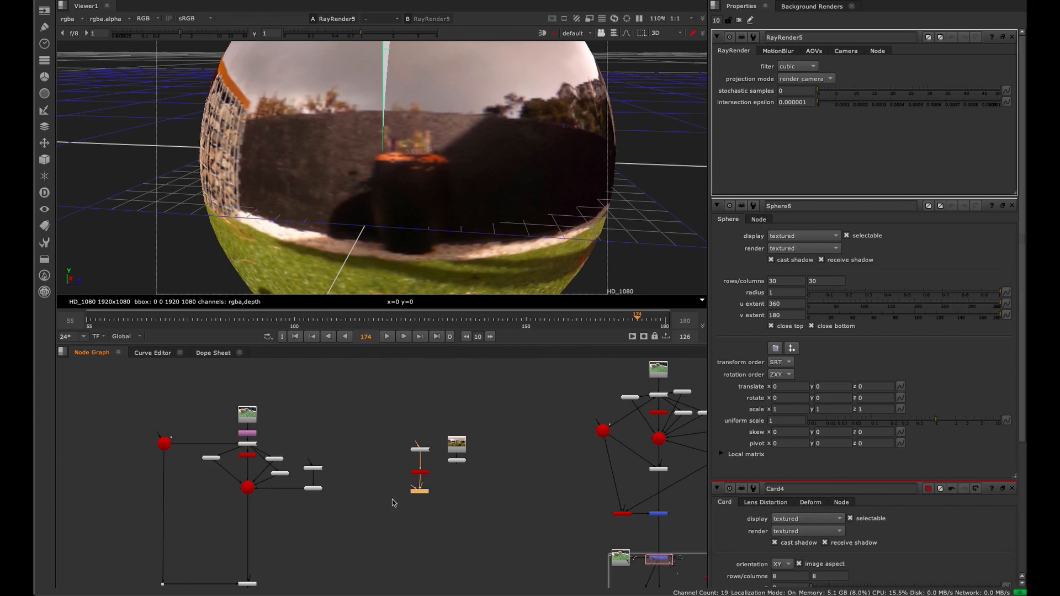
scroll(509, 442, up, 4)
middle_drag(353, 488, 551, 493)
click(155, 377)
middle_drag(617, 477, 255, 434)
mouse_move(291, 395)
mouse_down()
mouse_move(308, 407)
mouse_move(297, 398)
mouse_up()
drag(296, 399, 311, 424)
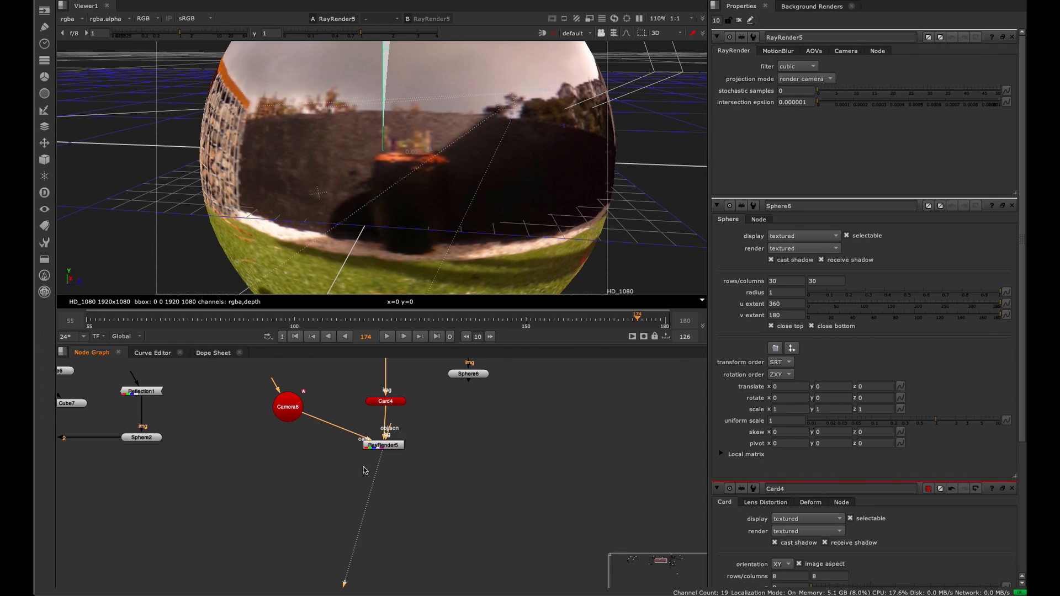
key(Tab)
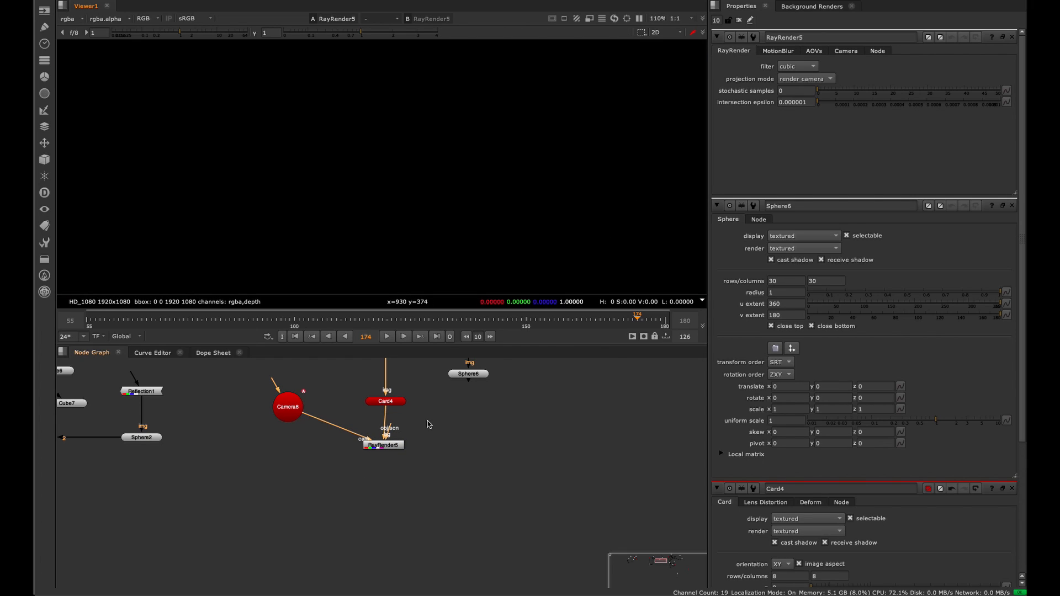
Insert a Scene node between Card4 and RayRender5, connect Sphere6 to it, and fit the render in the viewer.
middle_drag(430, 424, 416, 479)
click(458, 429)
key(Tab)
text(sce)
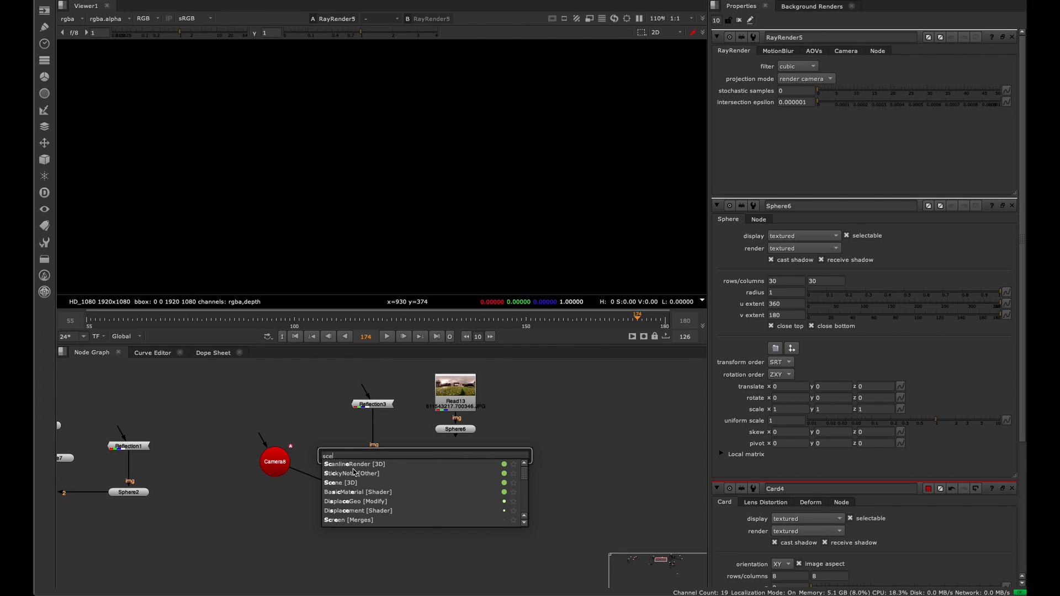
click(351, 483)
drag(424, 457, 372, 463)
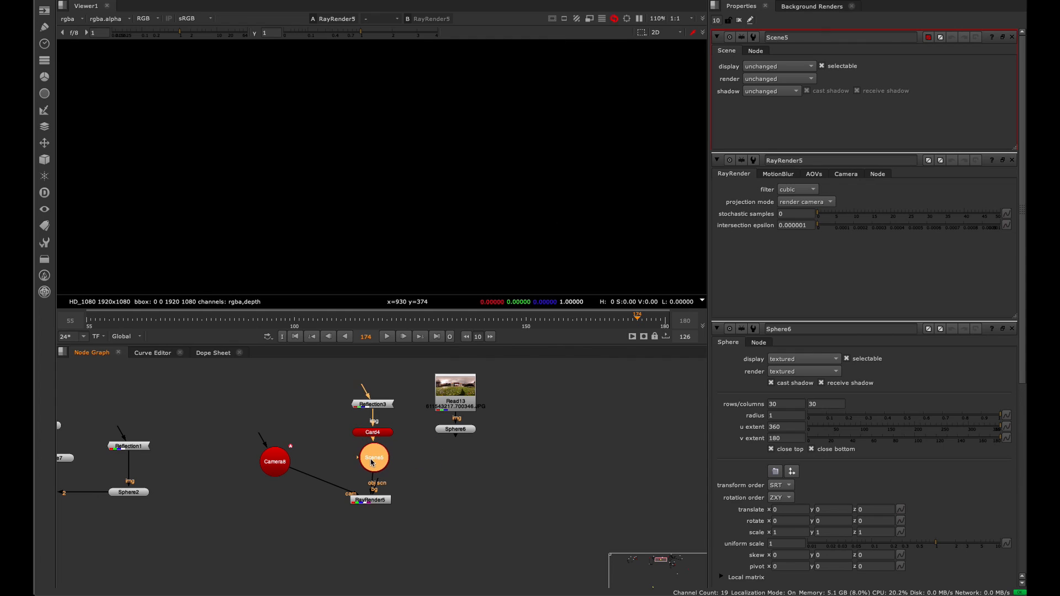
click(456, 431)
key(f)
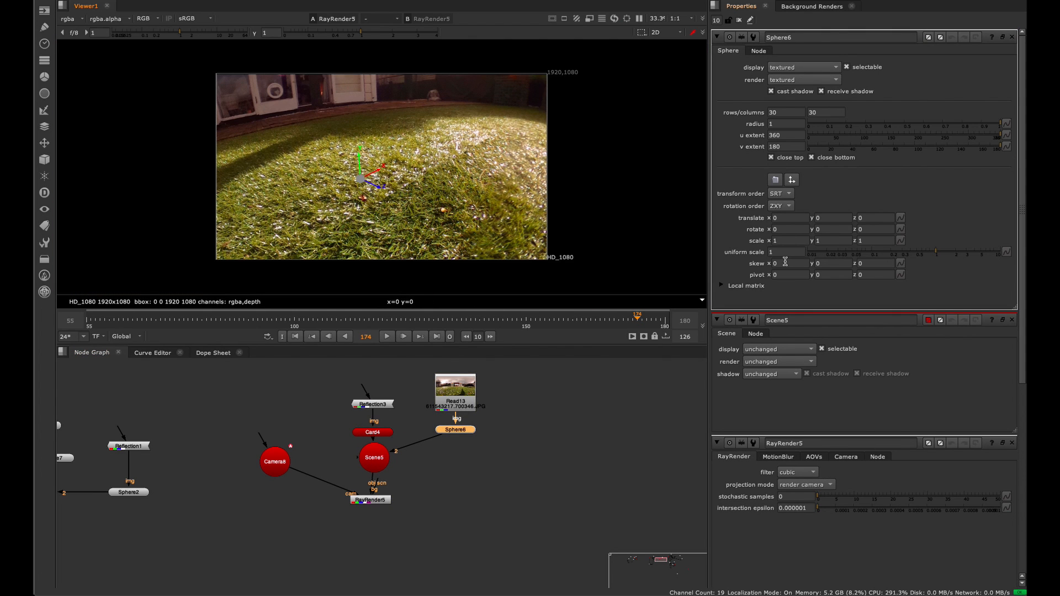
Set Sphere6's uniform scale to 10.
drag(777, 252, 740, 249)
key(Up)
key(Up)
key(Up)
key(Up)
key(Up)
key(Up)
key(Up)
key(Up)
key(Up)
key(Up)
key(Up)
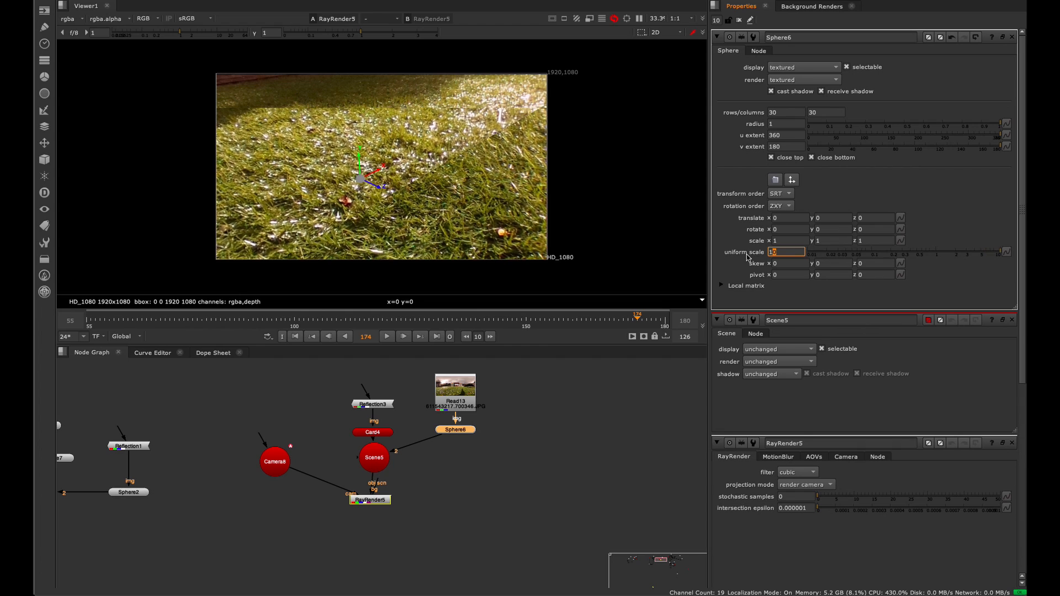
key(Down)
key(Down)
Open Card4's properties and set its uniform scale to 0.52.
double_click(374, 433)
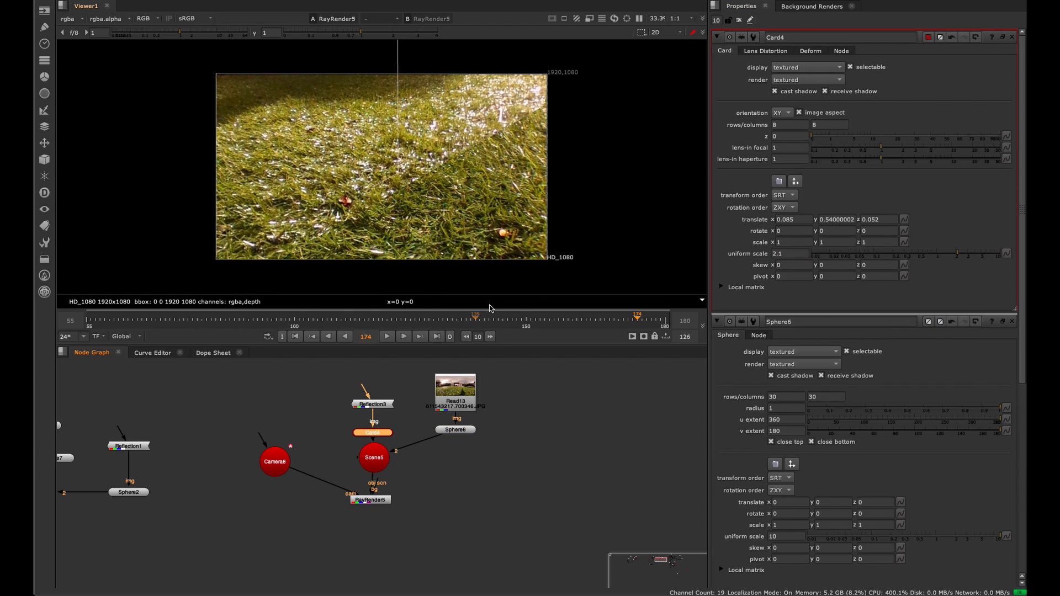
click(773, 254)
key(Down)
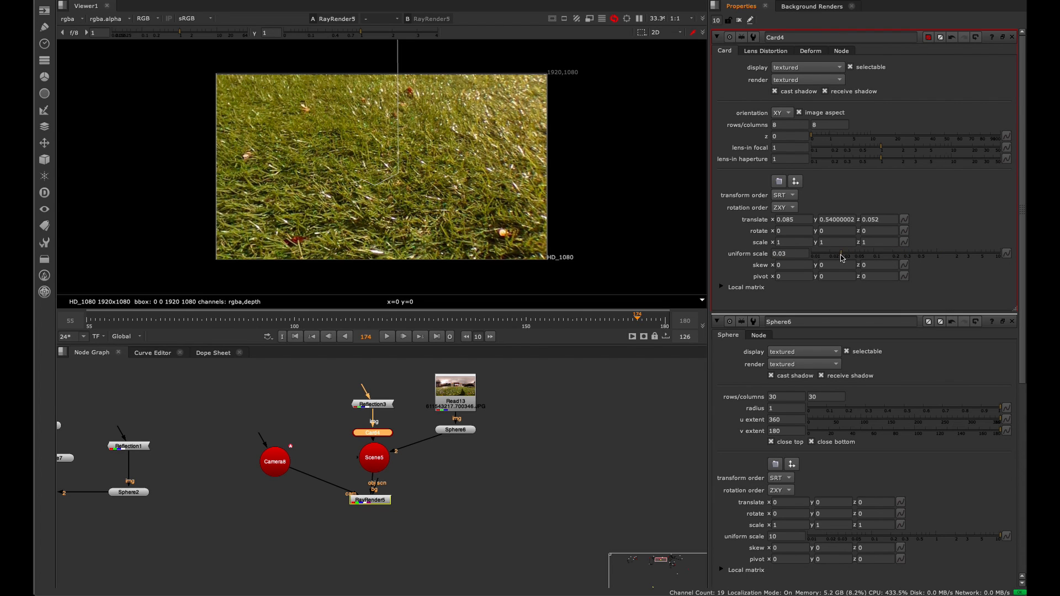
In the 3D view, move Card4 to about x -0.255, y 0.695, z -0.18 and scale it to about 1.886 on all axes.
key(Tab)
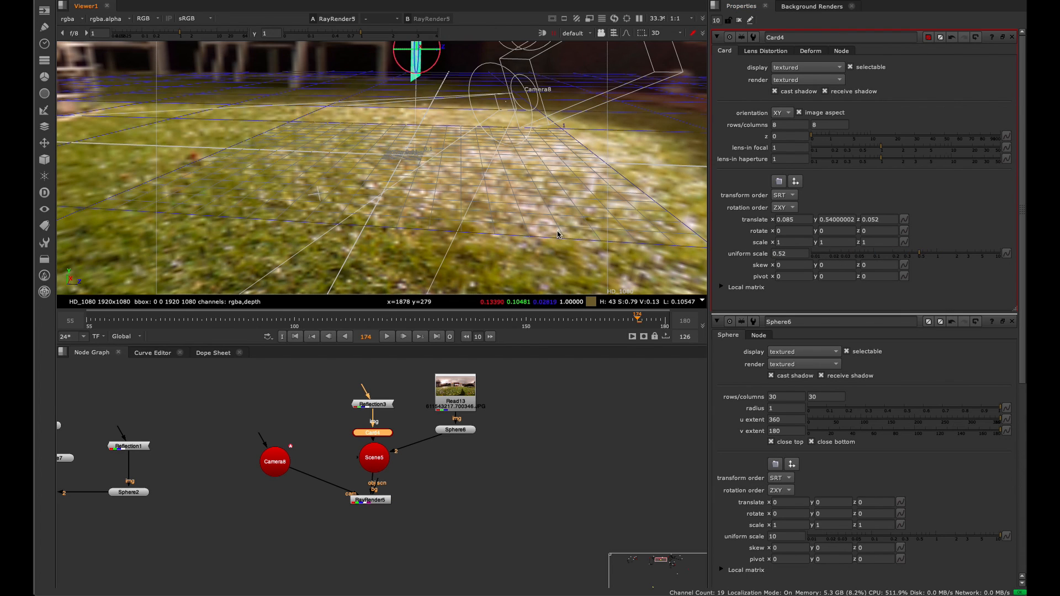
scroll(558, 235, down, 5)
alt+drag(436, 152, 434, 203)
ctrl+drag(499, 203, 391, 149)
ctrl+drag(446, 243, 510, 235)
click(431, 197)
drag(433, 187, 526, 53)
Move Camera8 to about x -1.996, y 2.048, z 0.99 and view the resulting render.
ctrl+drag(458, 155, 404, 157)
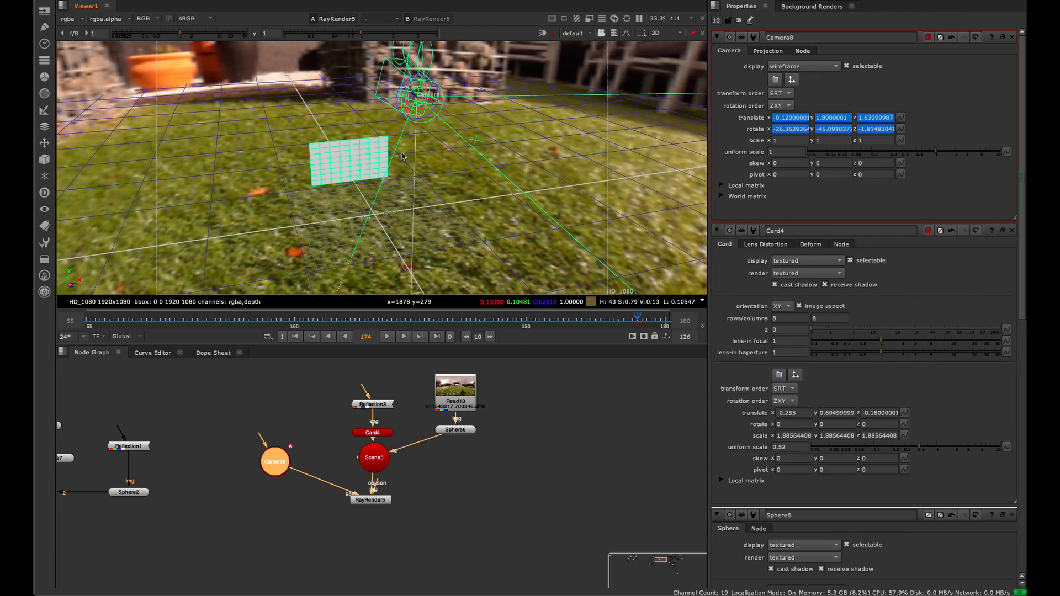
drag(423, 98, 192, 95)
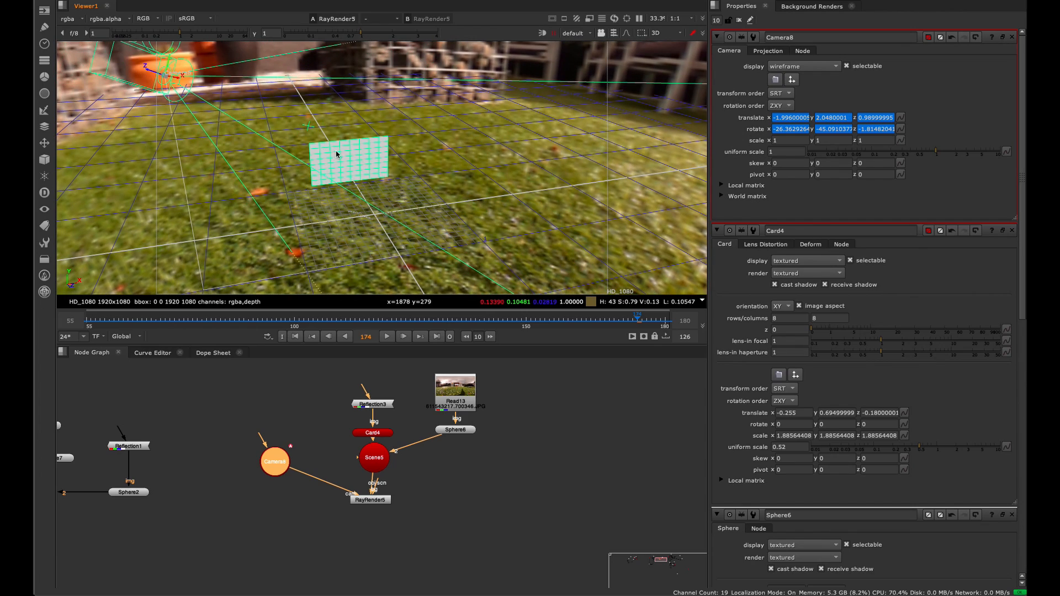
ctrl+drag(337, 154, 390, 173)
key(Tab)
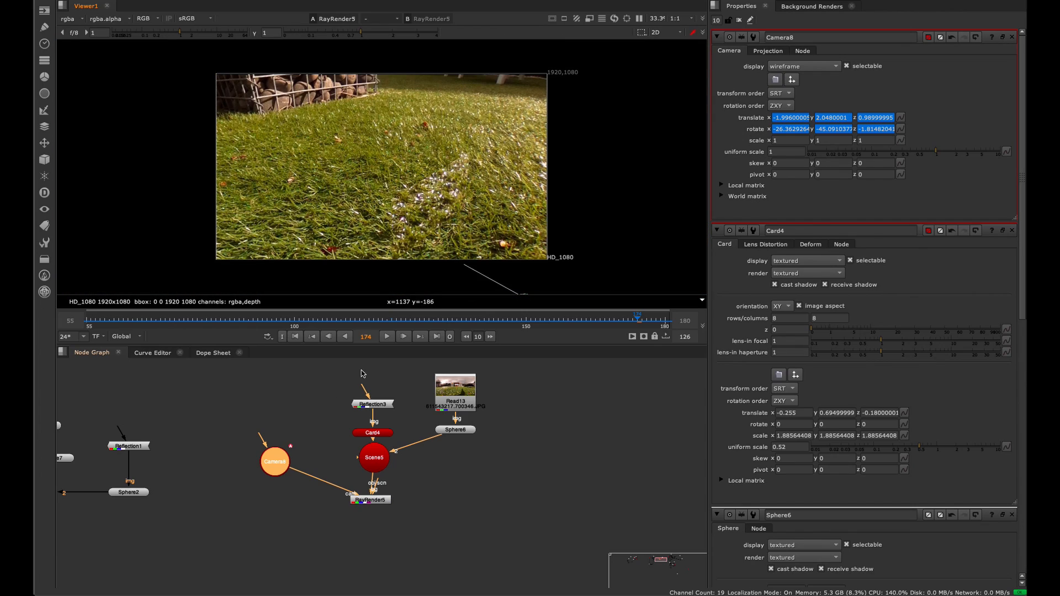
Toggle Card4 off and on to compare its reflection, and move it to about x -0.19, y 1.186, z -1.075.
click(381, 434)
key(d)
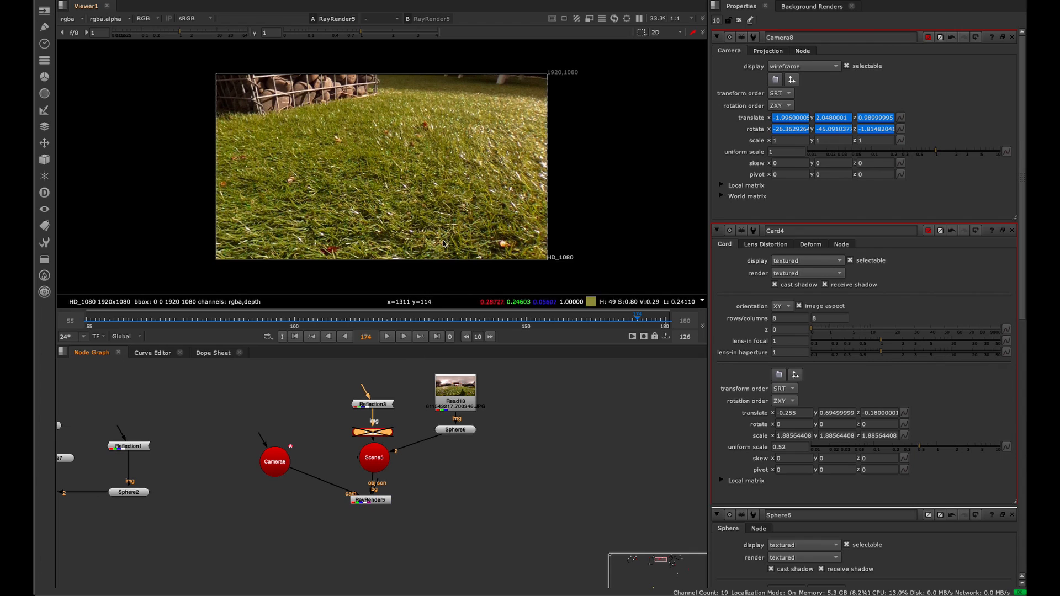
key(d)
drag(427, 187, 389, 161)
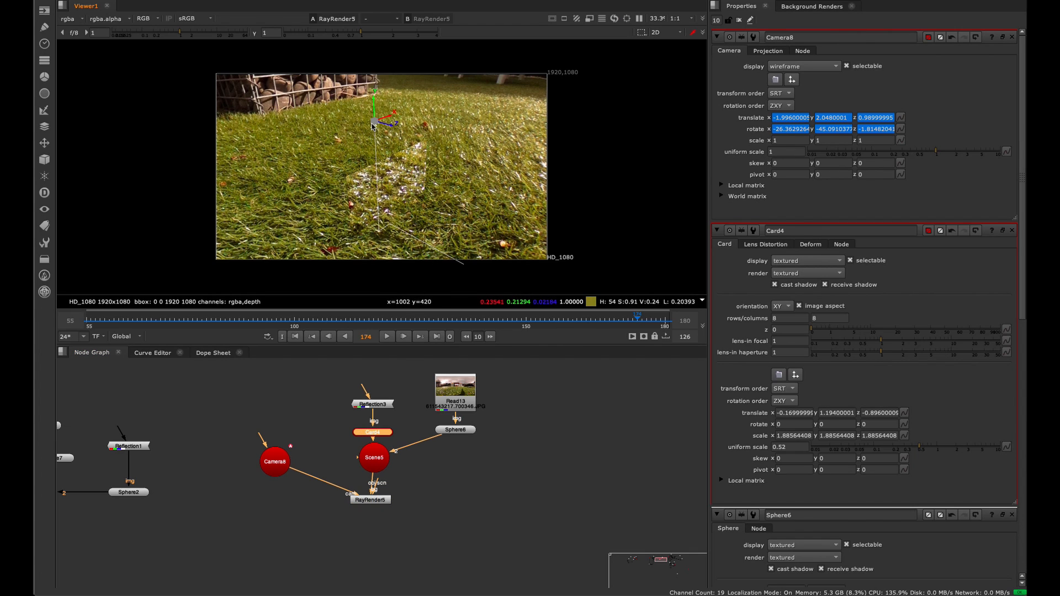
mouse_move(373, 126)
mouse_down()
mouse_move(365, 108)
mouse_move(279, 99)
mouse_move(318, 86)
mouse_move(319, 133)
mouse_move(289, 131)
mouse_move(318, 118)
mouse_move(419, 129)
mouse_move(354, 127)
mouse_up()
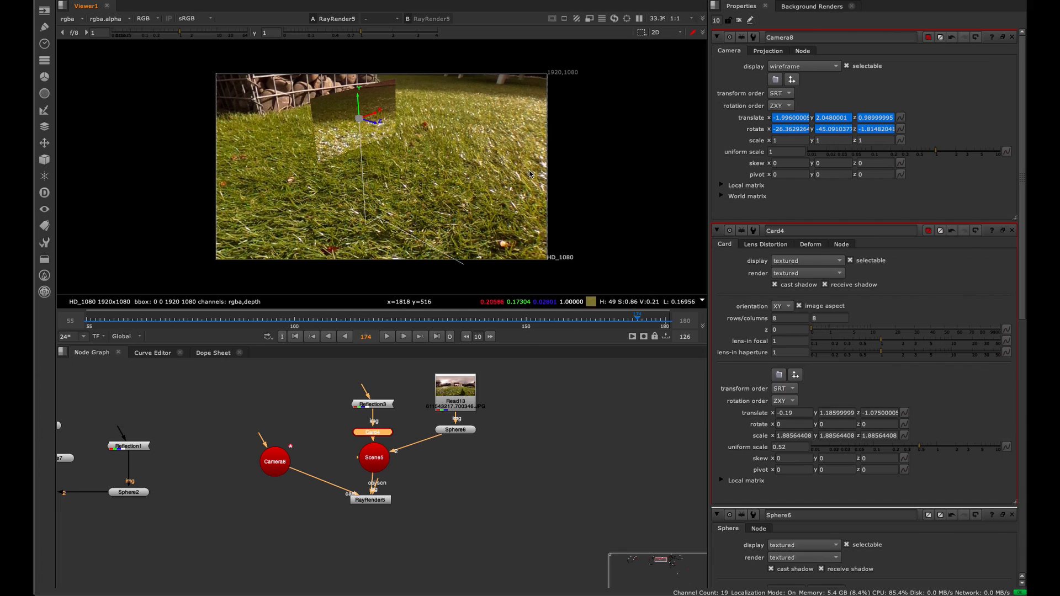
key(Tab)
mouse_move(598, 164)
ctrl+mouse_down()
mouse_move(427, 162)
mouse_move(442, 171)
mouse_move(618, 144)
mouse_move(646, 171)
mouse_move(588, 165)
ctrl+mouse_up()
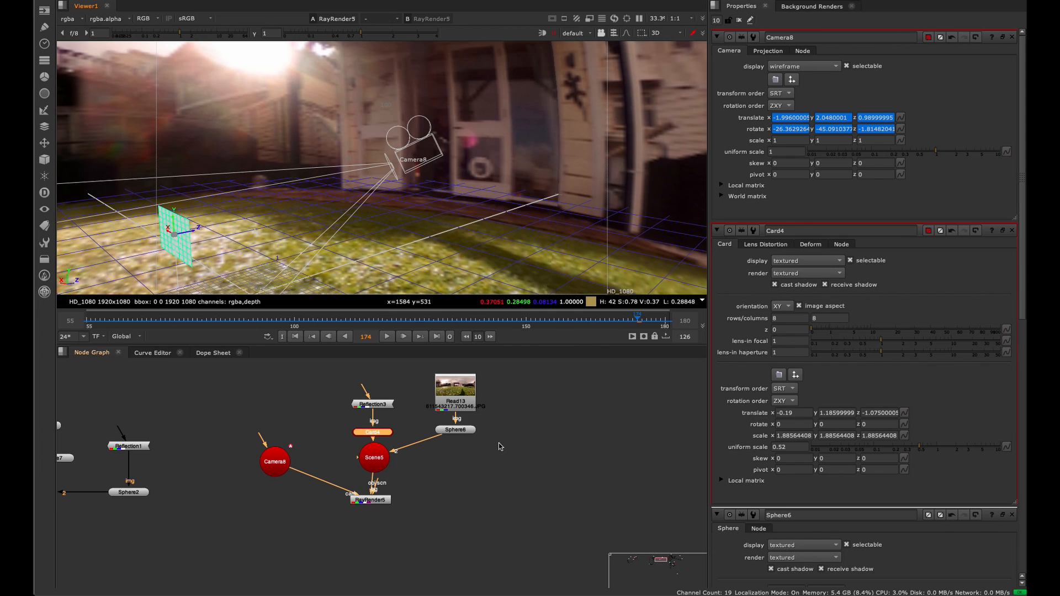
Select the whole card reflection test branch, including Camera8, and move it above the bench projection setup in the graph.
middle_drag(500, 444, 420, 485)
drag(502, 401, 166, 557)
click(334, 497)
drag(494, 379, 260, 556)
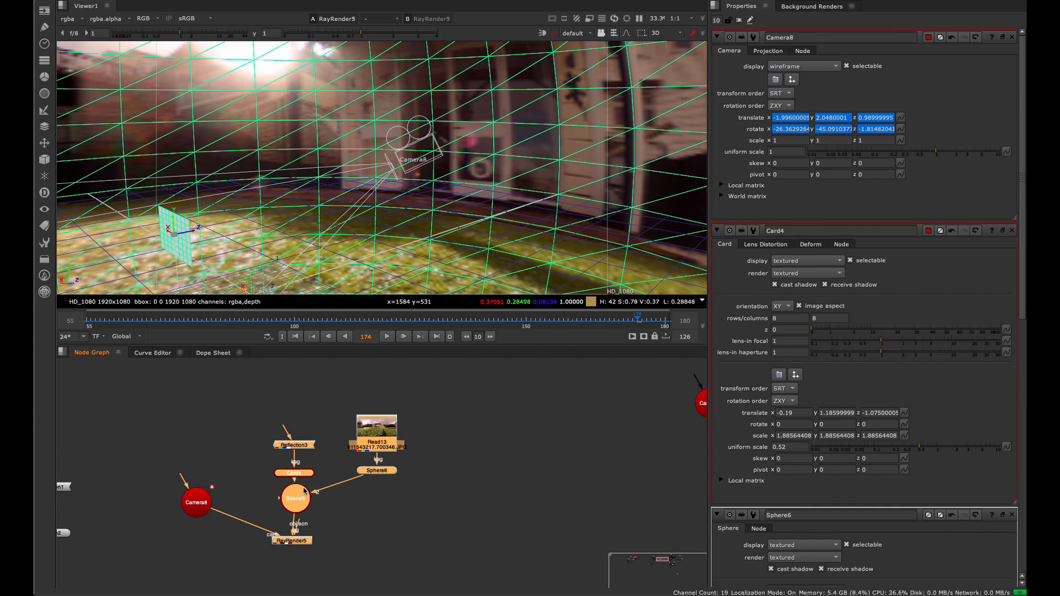
scroll(547, 442, down, 5)
middle_drag(271, 530, 528, 469)
shift+click(516, 461)
drag(555, 459, 521, 374)
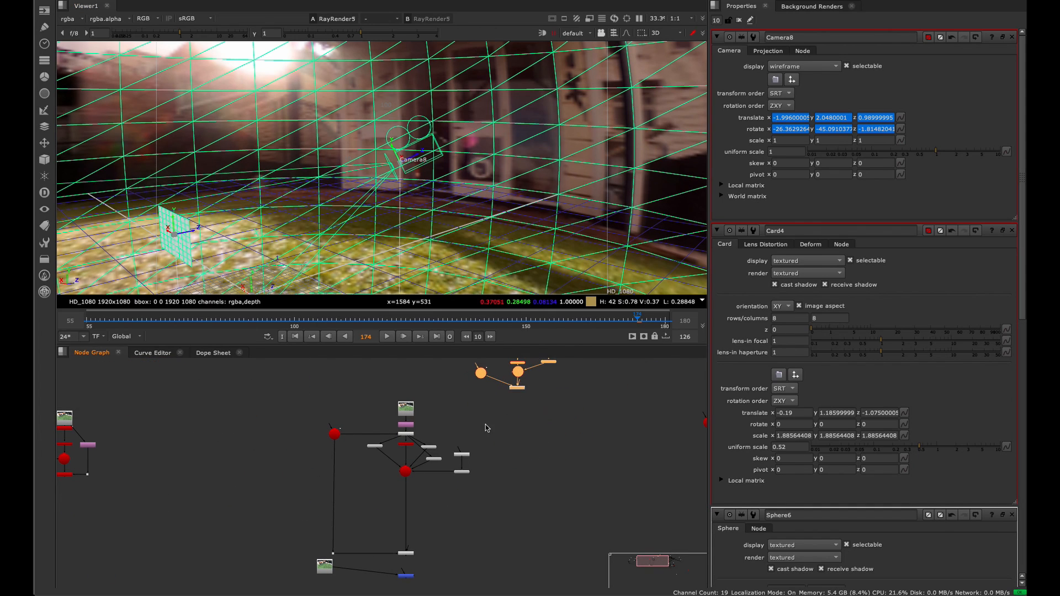
Delete the selected card reflection test branch from the node graph.
middle_drag(466, 449, 498, 435)
key(Delete)
scroll(451, 469, up, 5)
View RayRender4 and examine the projected bench geometry and its upstream nodes in the 3D view.
middle_drag(452, 468, 467, 383)
drag(485, 518, 347, 576)
key(1)
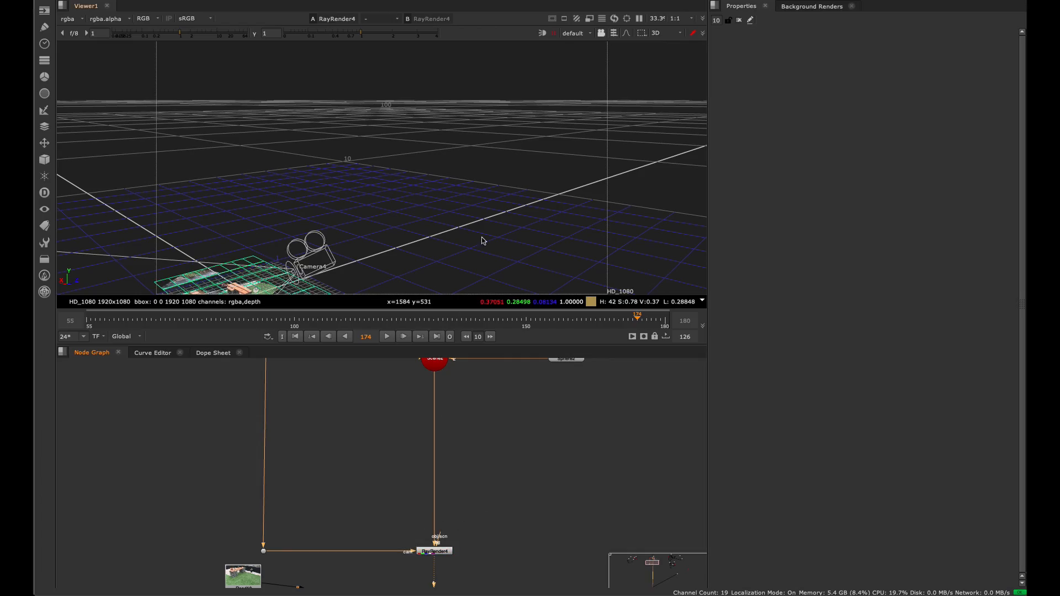
click(481, 237)
middle_drag(445, 237, 610, 120)
scroll(610, 121, up, 5)
ctrl+drag(577, 193, 462, 257)
scroll(388, 243, up, 5)
middle_drag(410, 425, 354, 583)
scroll(354, 583, up, 3)
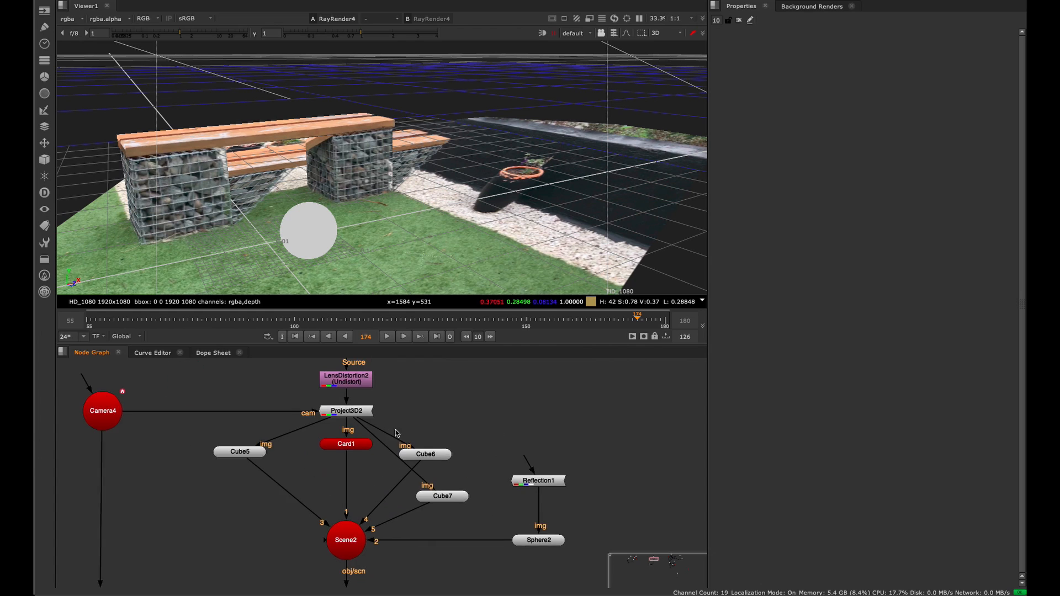
Find RayRender2 in the neighbouring projection setup and show its scene in the viewer.
scroll(443, 450, down, 2)
middle_drag(494, 414, 442, 418)
scroll(443, 420, down, 5)
middle_drag(553, 437, 507, 450)
middle_drag(560, 417, 279, 367)
scroll(442, 384, up, 3)
scroll(337, 414, up, 3)
middle_drag(401, 400, 413, 437)
drag(409, 424, 324, 452)
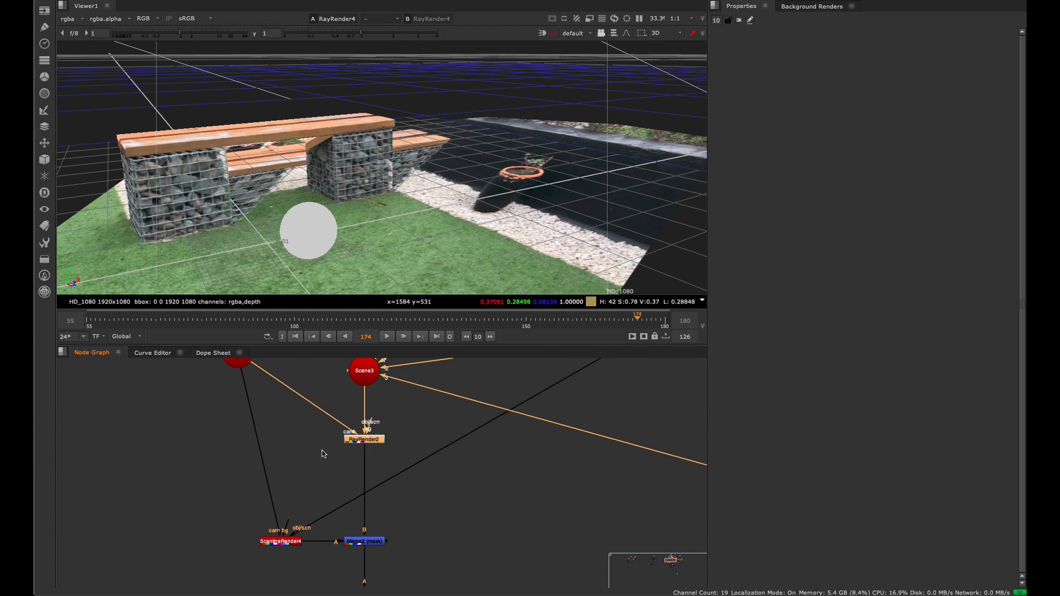
key(1)
Examine the projected bench, dark wall, flower pot and surrounding environment of RayRender2's scene from several angles.
ctrl+drag(580, 245, 557, 229)
click(534, 202)
mouse_move(475, 196)
ctrl+mouse_down()
mouse_move(400, 176)
mouse_move(463, 185)
ctrl+mouse_up()
scroll(445, 191, up, 3)
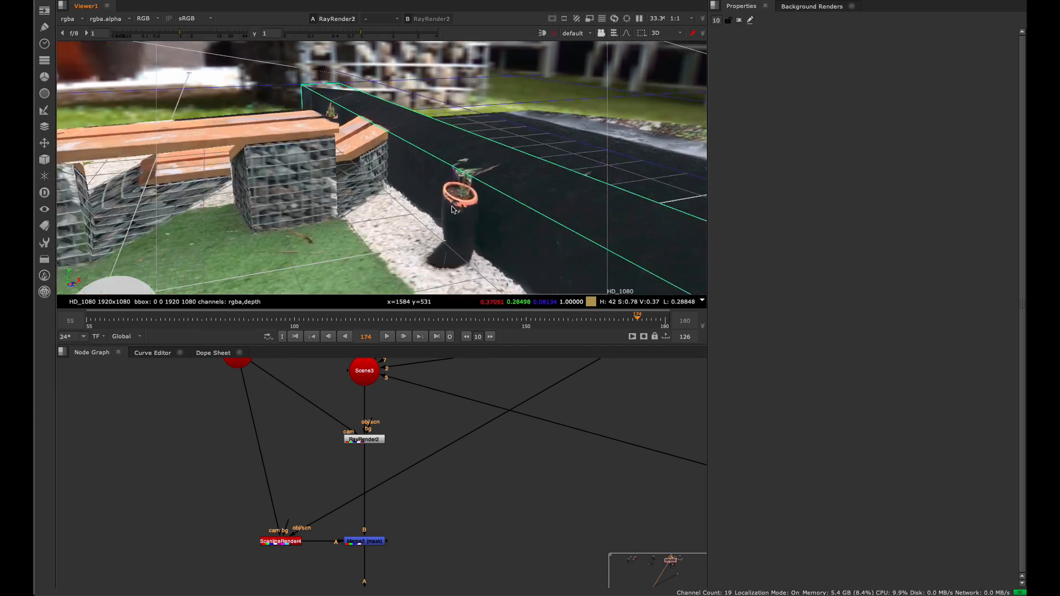
middle_drag(459, 195, 472, 157)
scroll(473, 157, up, 4)
scroll(455, 164, down, 3)
ctrl+drag(455, 225, 426, 119)
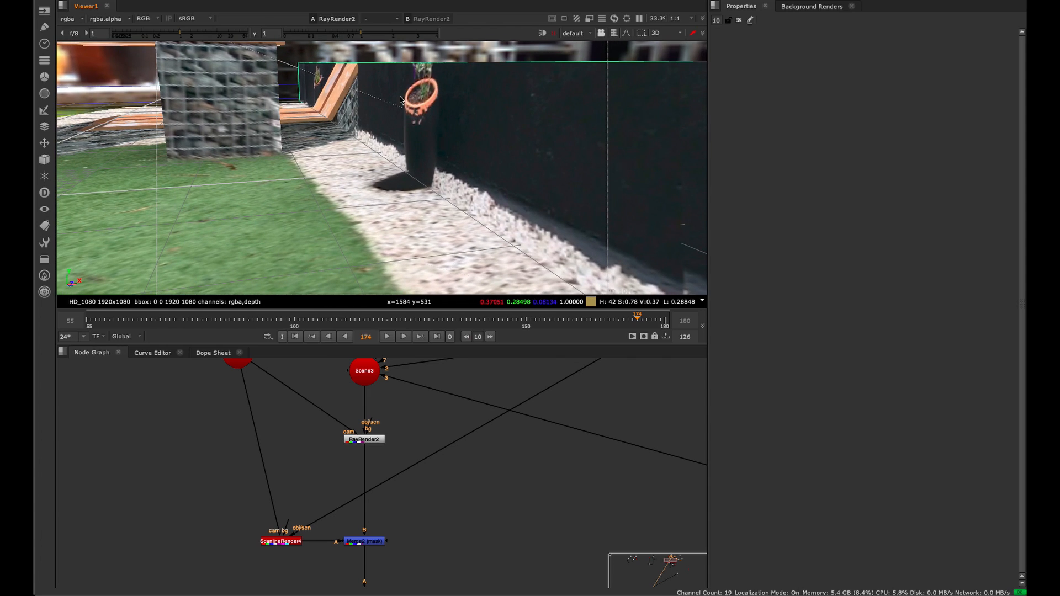
ctrl+drag(438, 212, 614, 116)
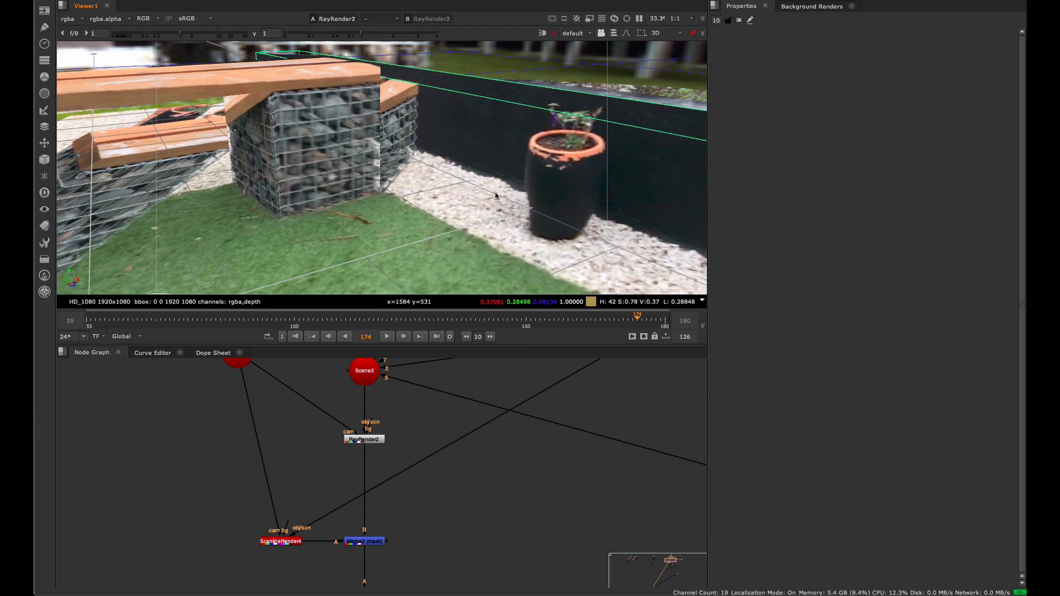
ctrl+drag(521, 231, 402, 232)
scroll(462, 243, down, 8)
scroll(402, 229, up, 8)
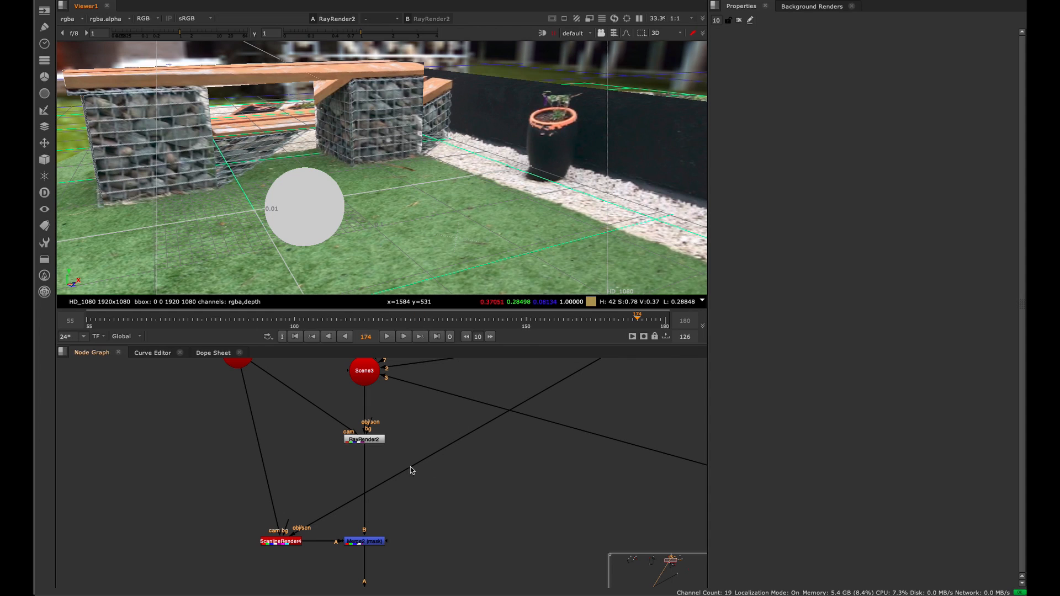
scroll(390, 210, down, 5)
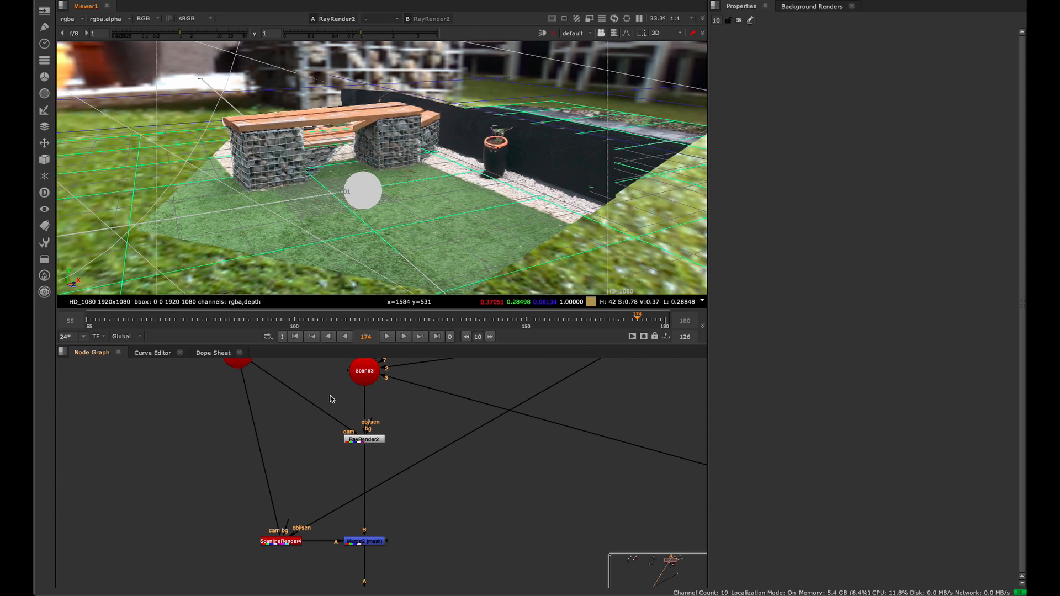
Reconnect Scene3's input 3 from Sphere7 to Sphere4.
middle_drag(439, 443, 423, 517)
scroll(397, 499, down, 2)
middle_drag(486, 457, 316, 453)
key(space)
scroll(381, 488, up, 6)
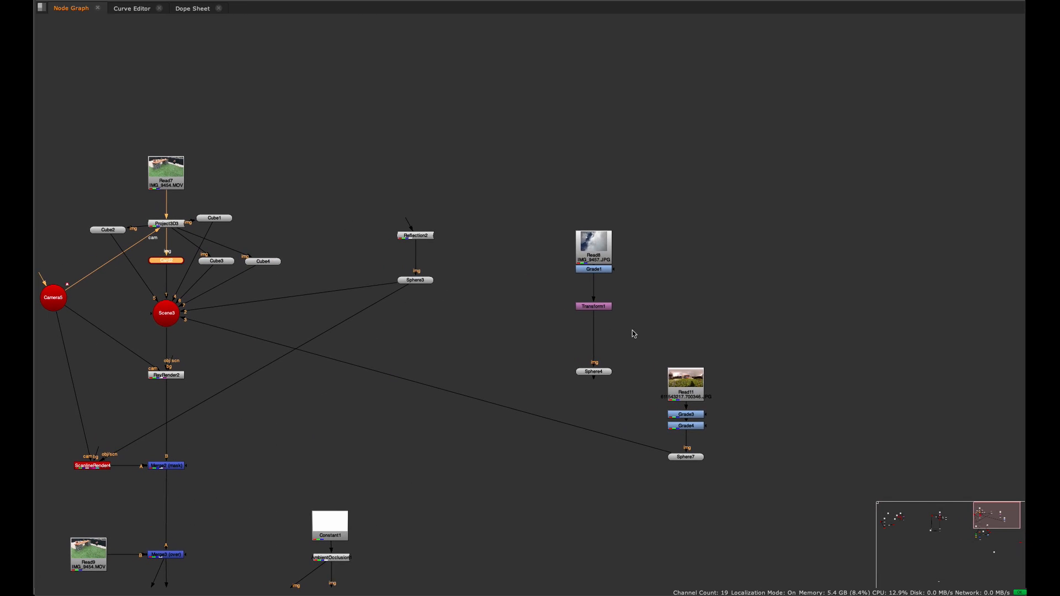
drag(666, 455, 598, 374)
Move the Read11, Grade3, Grade4 and Sphere7 branch well away from the sky image branch.
drag(743, 345, 599, 477)
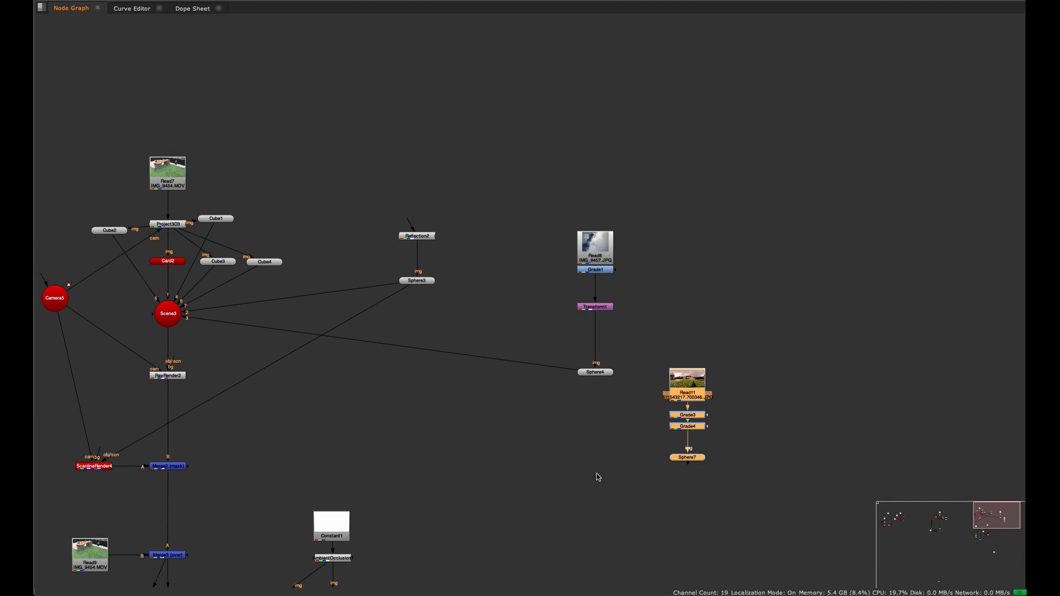
drag(698, 391, 1037, 377)
middle_drag(342, 368, 616, 343)
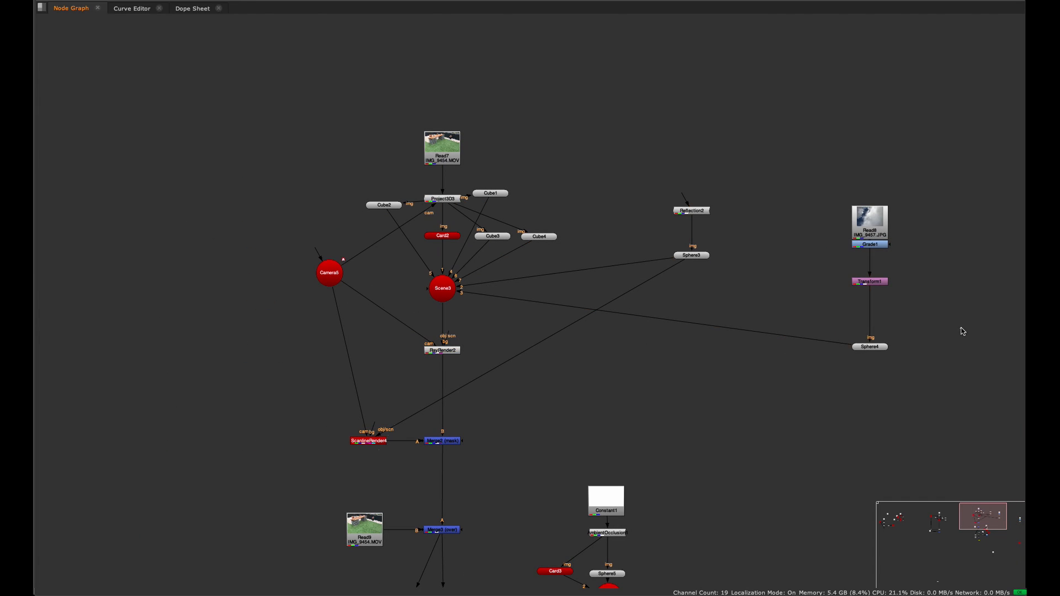
key(space)
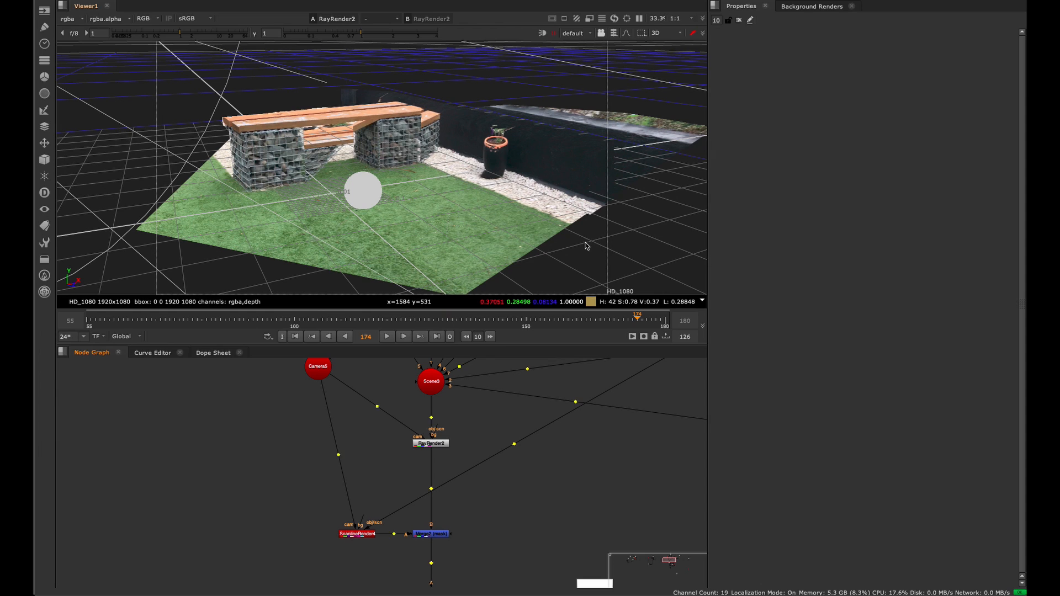
Switch to RayRender2's 2D render and inspect the reflective sphere on the grass up close.
key(Tab)
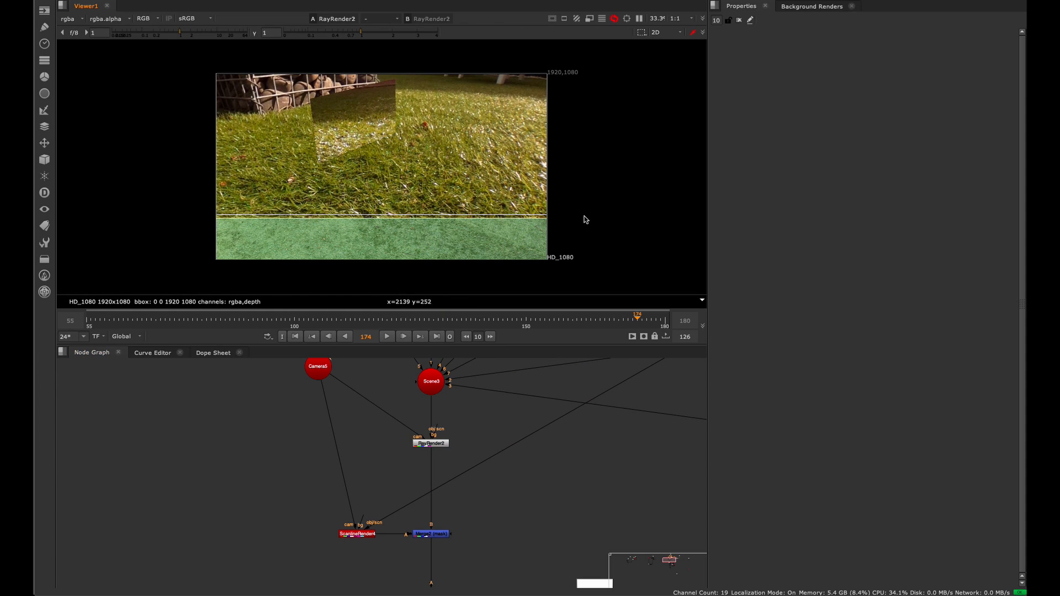
scroll(400, 167, up, 6)
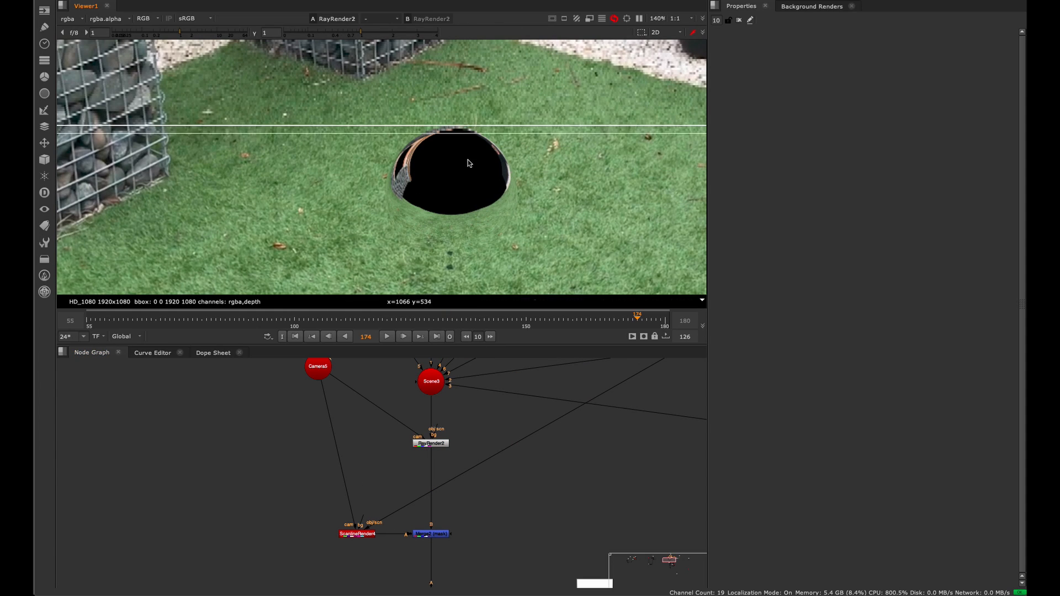
key(f)
middle_drag(551, 407, 277, 425)
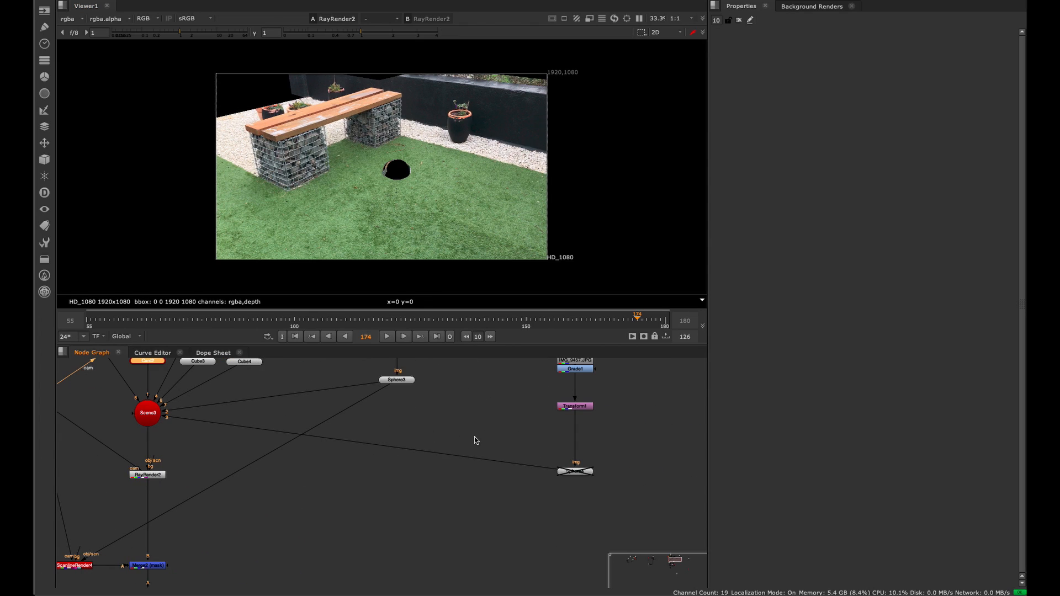
View the Read8 sky image and the output of Grade1 below it.
middle_drag(475, 436, 340, 434)
drag(542, 447, 411, 481)
scroll(435, 482, up, 3)
middle_drag(442, 450, 409, 527)
click(418, 378)
key(1)
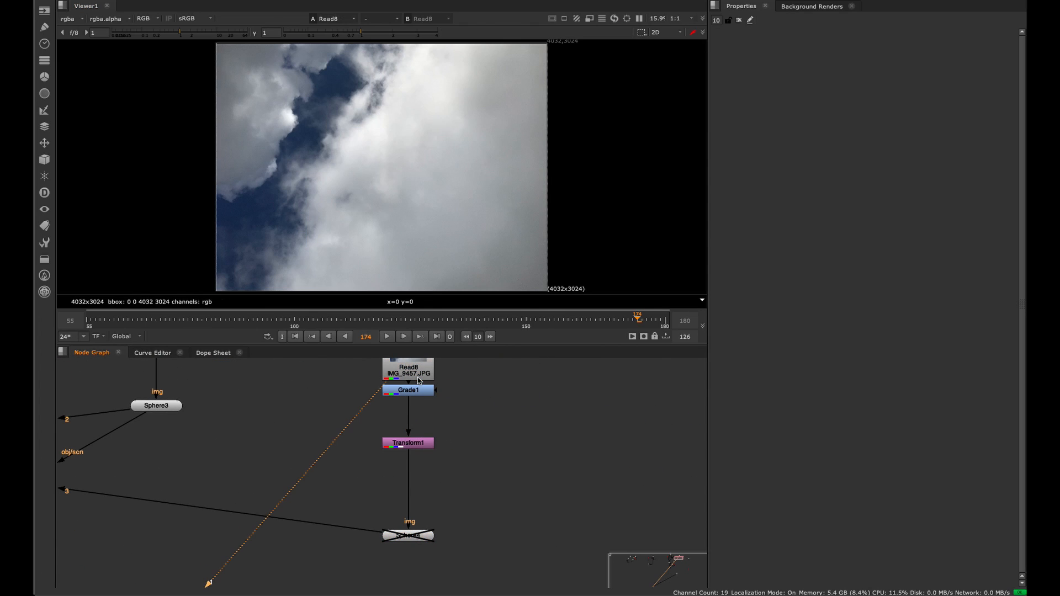
scroll(450, 185, down, 1)
drag(419, 396, 415, 409)
key(1)
Enable Sphere4 and view its sky-textured surface in 3D from several angles.
drag(462, 433, 424, 449)
drag(475, 487, 378, 540)
key(1)
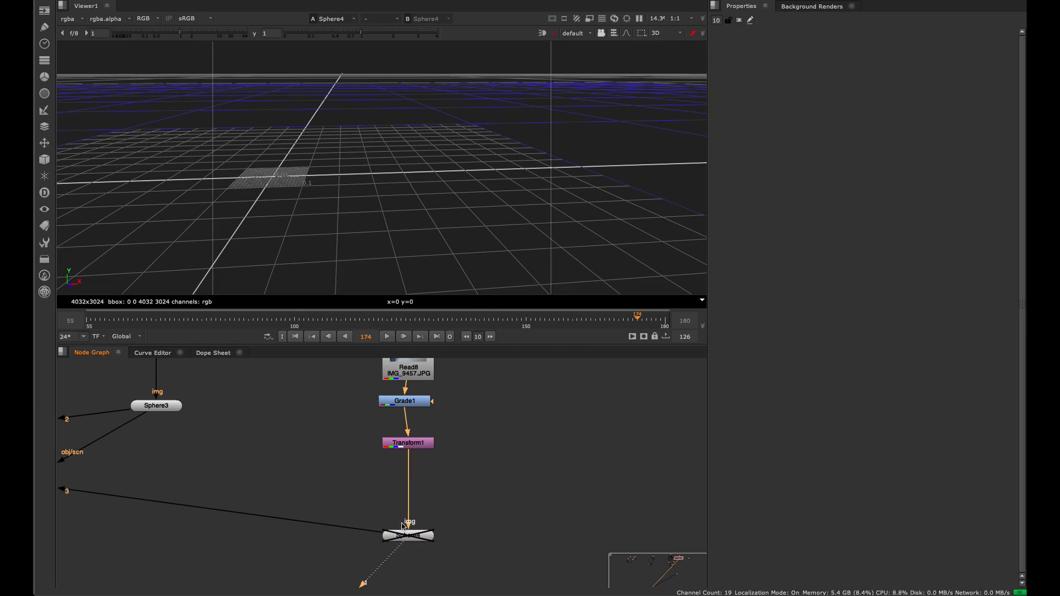
key(d)
scroll(268, 206, down, 5)
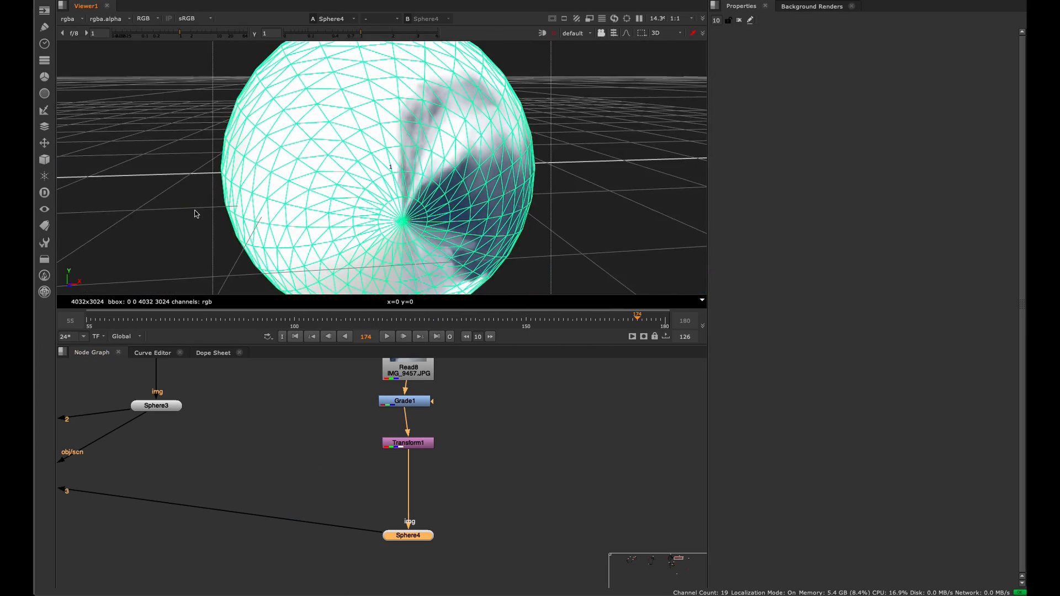
alt+drag(269, 206, 160, 194)
scroll(269, 207, up, 5)
super+drag(685, 209, 613, 212)
click(614, 211)
super+drag(378, 235, 618, 235)
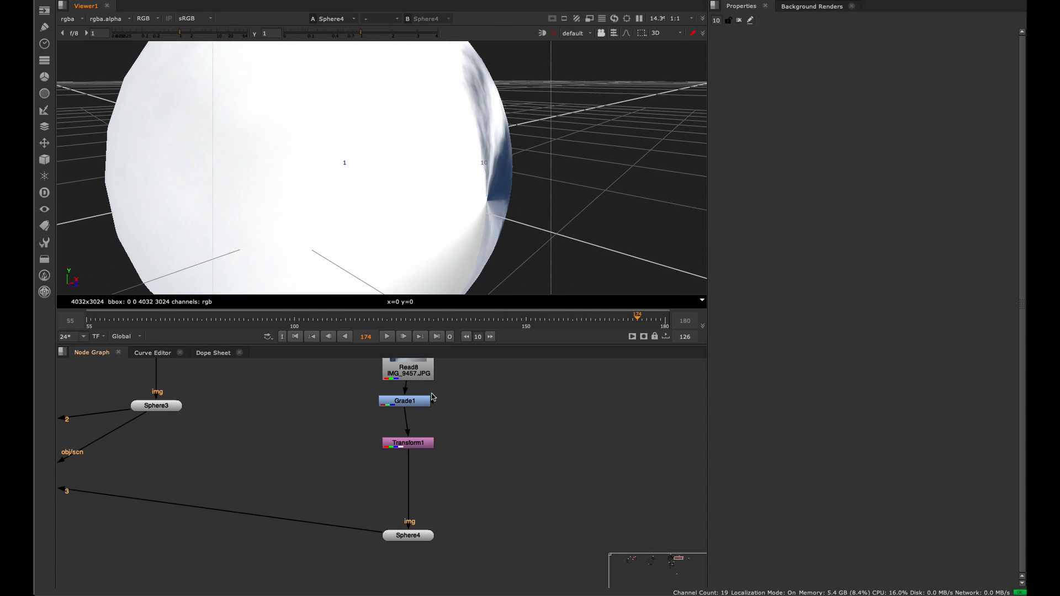
Realign Grade1 above Transform1, toggle Transform1 off and on, and open its properties while viewing the sky sphere.
drag(413, 401, 417, 402)
click(406, 443)
key(d)
key(d)
double_click(407, 443)
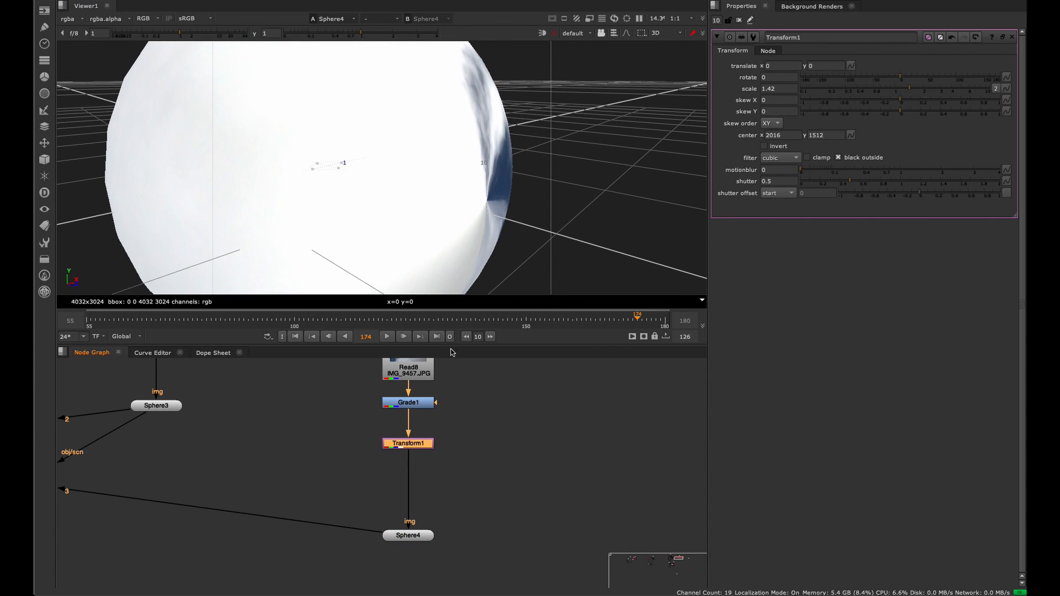
super+drag(618, 248, 518, 220)
scroll(519, 220, down, 5)
super+drag(422, 232, 239, 230)
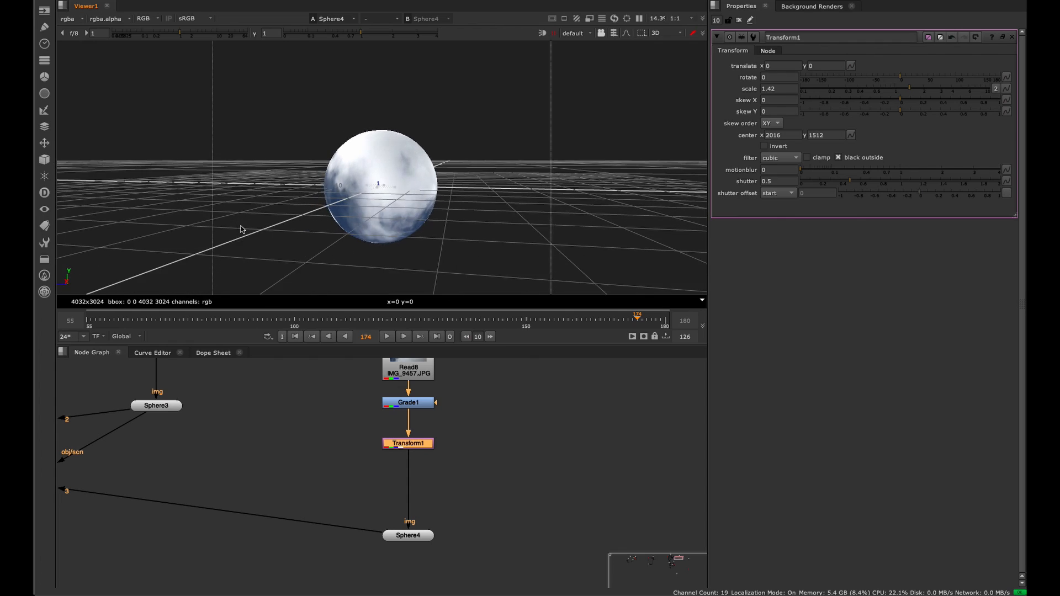
scroll(507, 236, up, 2)
super+drag(507, 236, 607, 237)
Open Camera5's properties and show RayRender2 in the viewer.
middle_drag(83, 431, 359, 395)
middle_drag(214, 440, 334, 400)
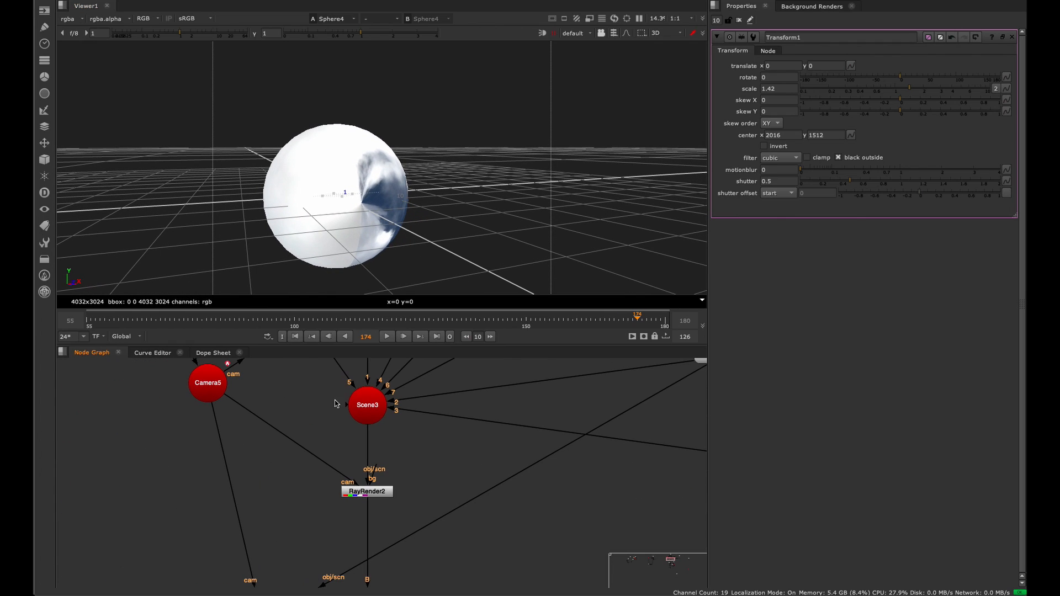
click(204, 381)
double_click(203, 381)
click(368, 491)
key(1)
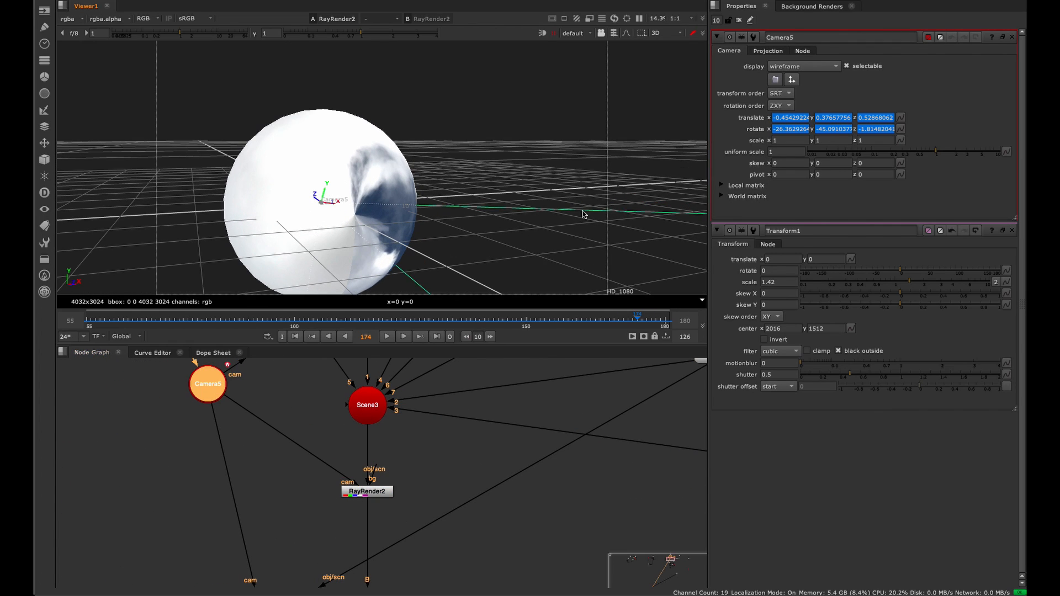
Display RayRender2's 2D render and inspect the sky reflection on the sphere, both close up and in the full frame.
key(Tab)
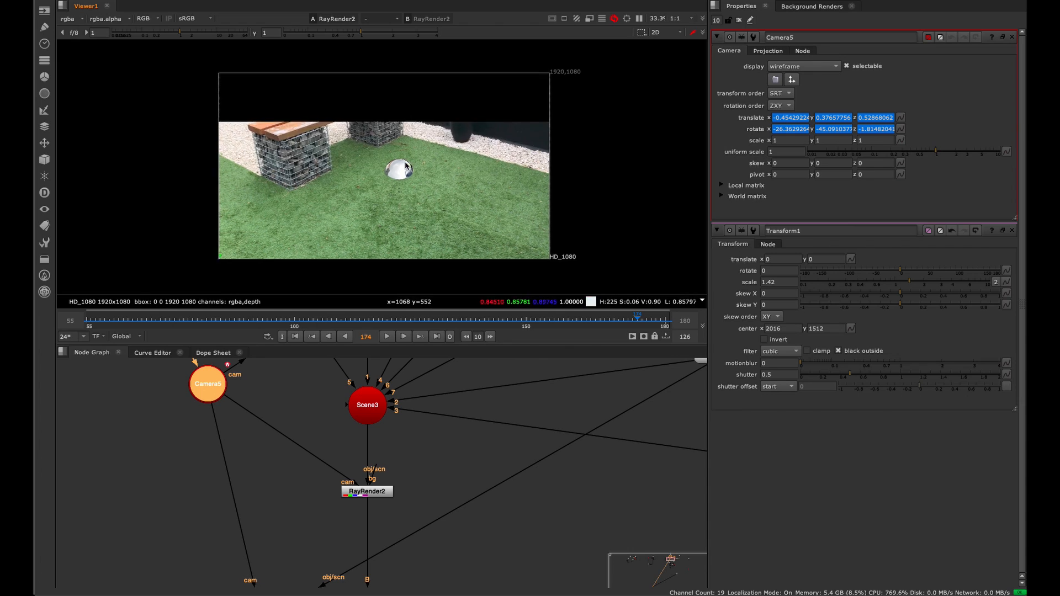
scroll(451, 177, up, 6)
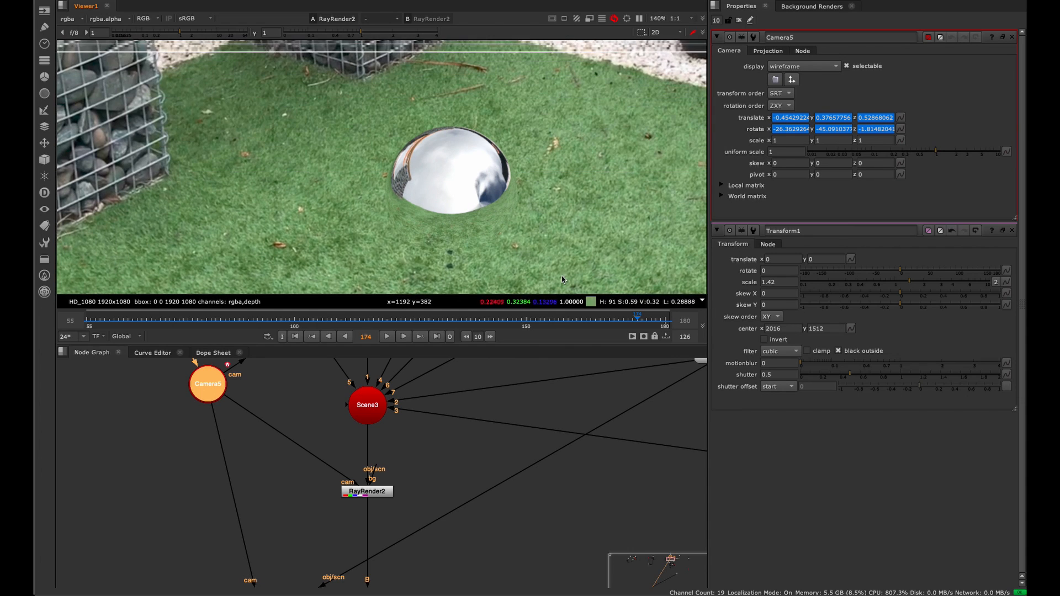
scroll(527, 173, up, 3)
scroll(458, 168, down, 6)
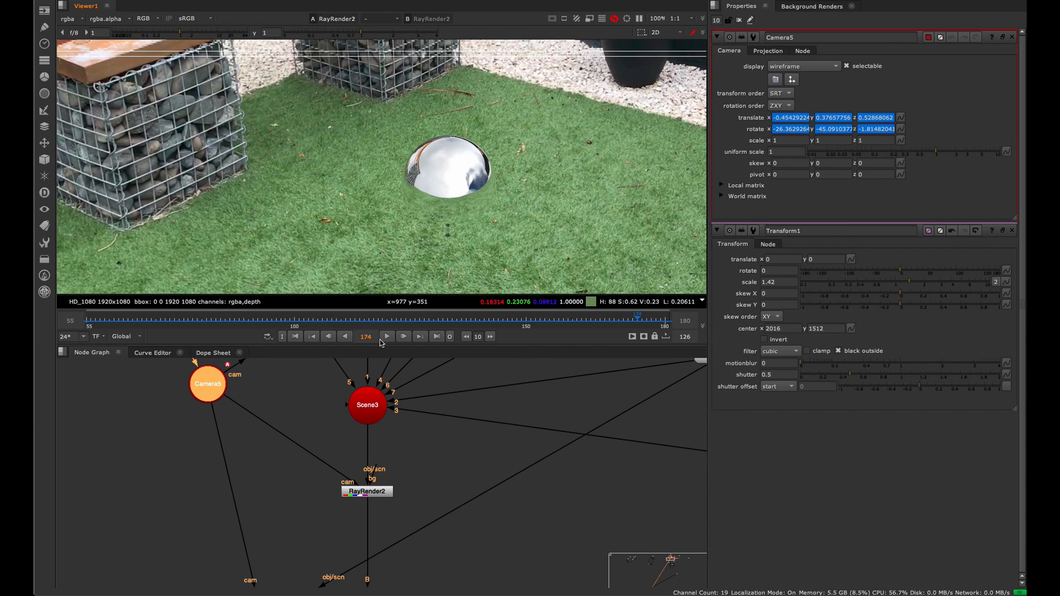
scroll(415, 164, down, 3)
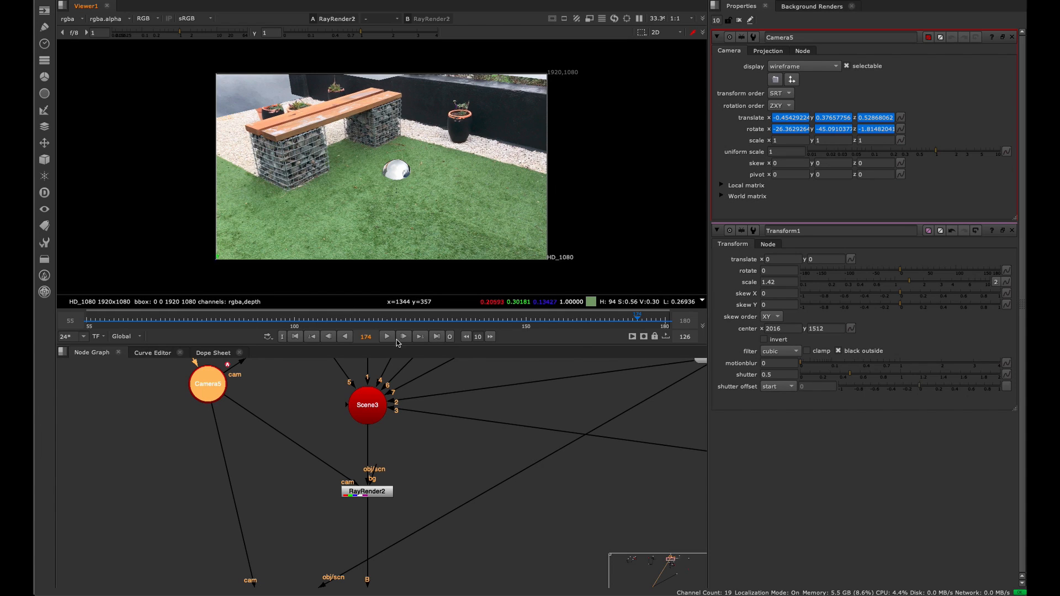
drag(468, 472, 376, 411)
middle_drag(419, 442, 413, 363)
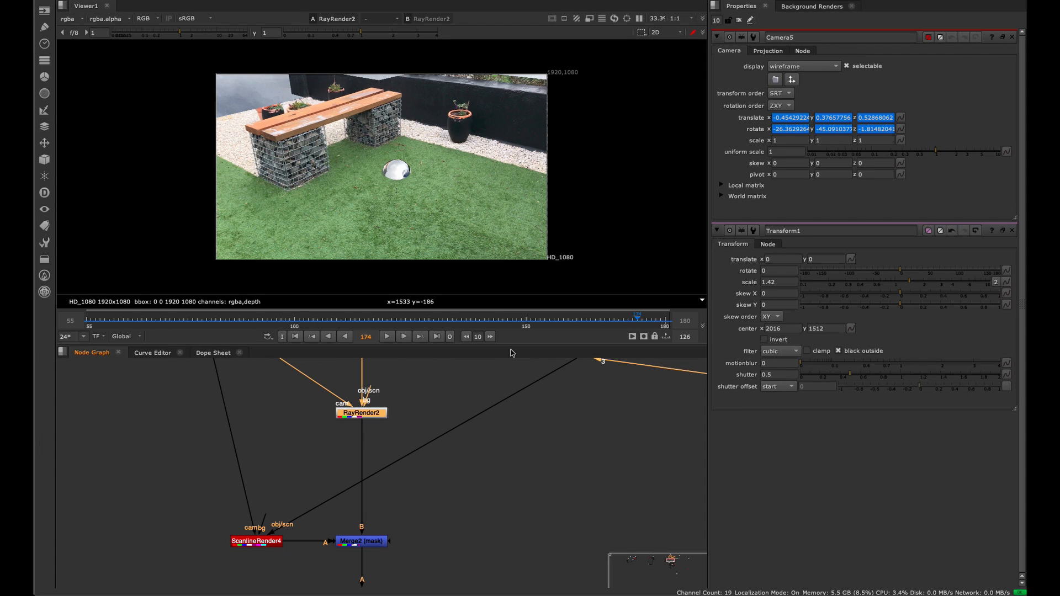
Move the Read11, Grade3, Grade4 and Sphere7 branch back beside the Read8 sky branch.
middle_drag(402, 476, 437, 366)
mouse_move(374, 432)
middle_down()
mouse_move(339, 458)
mouse_move(261, 479)
middle_up()
key(space)
middle_drag(474, 425, 41, 296)
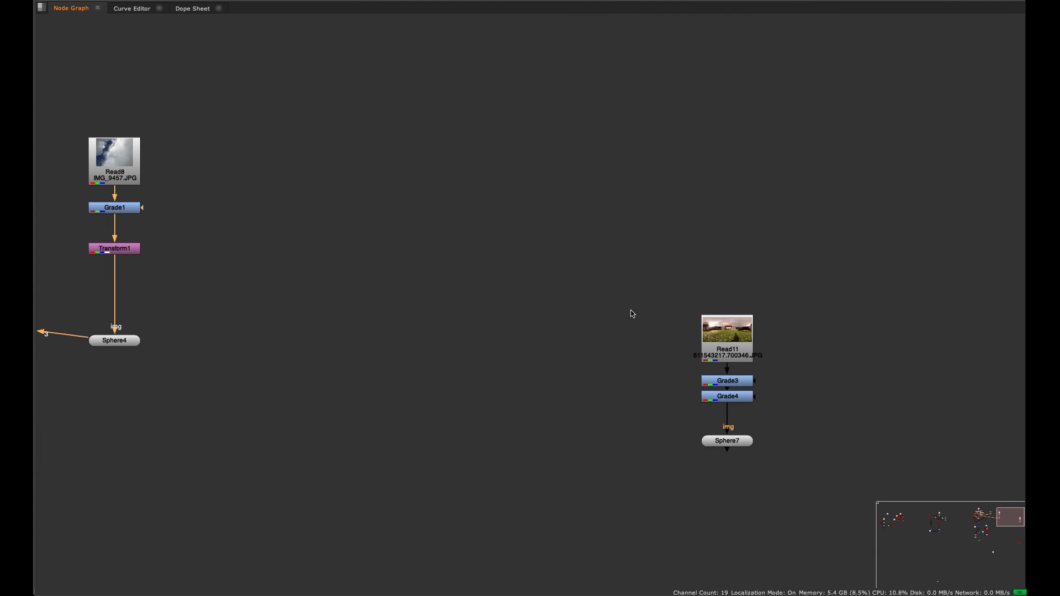
drag(878, 253, 682, 464)
drag(746, 337, 348, 247)
middle_drag(348, 250, 584, 256)
drag(585, 257, 571, 257)
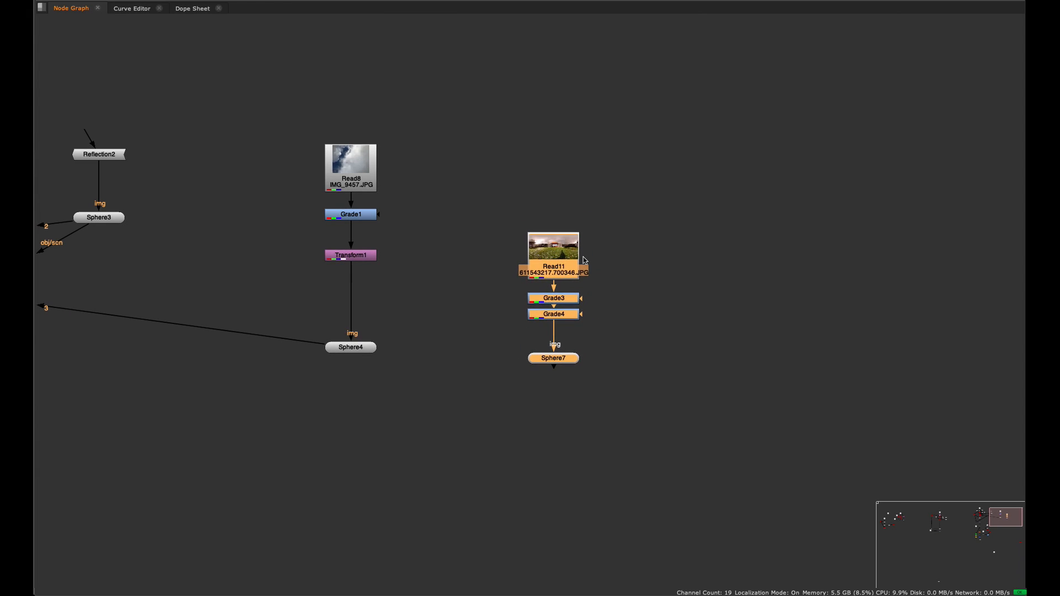
View the graded panorama from Grade4 and close the Camera5 and Transform1 properties.
click(593, 296)
click(558, 316)
key(1)
click(511, 354)
key(space)
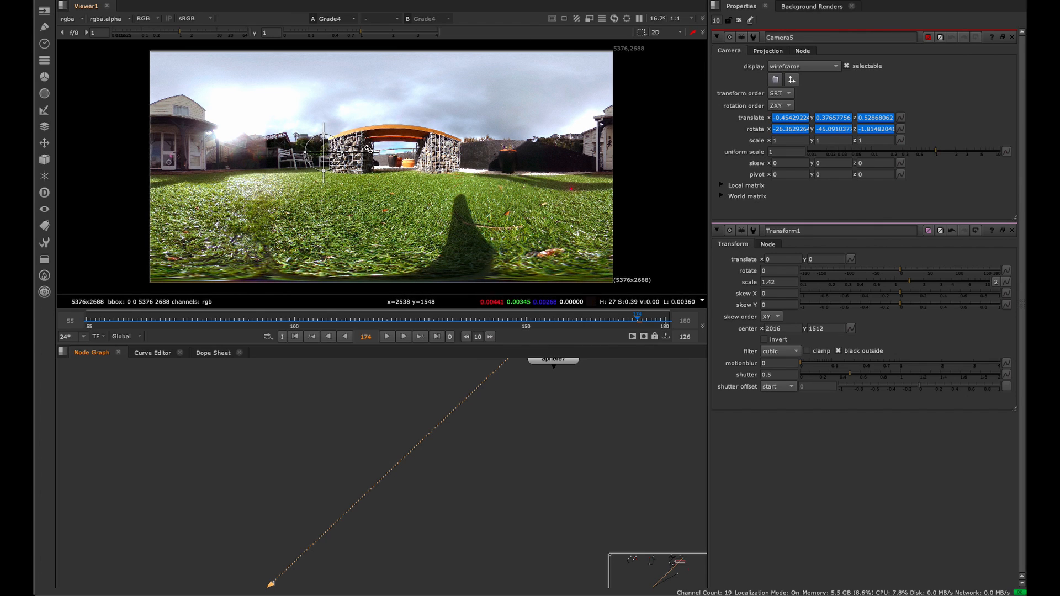
click(1012, 37)
click(1012, 37)
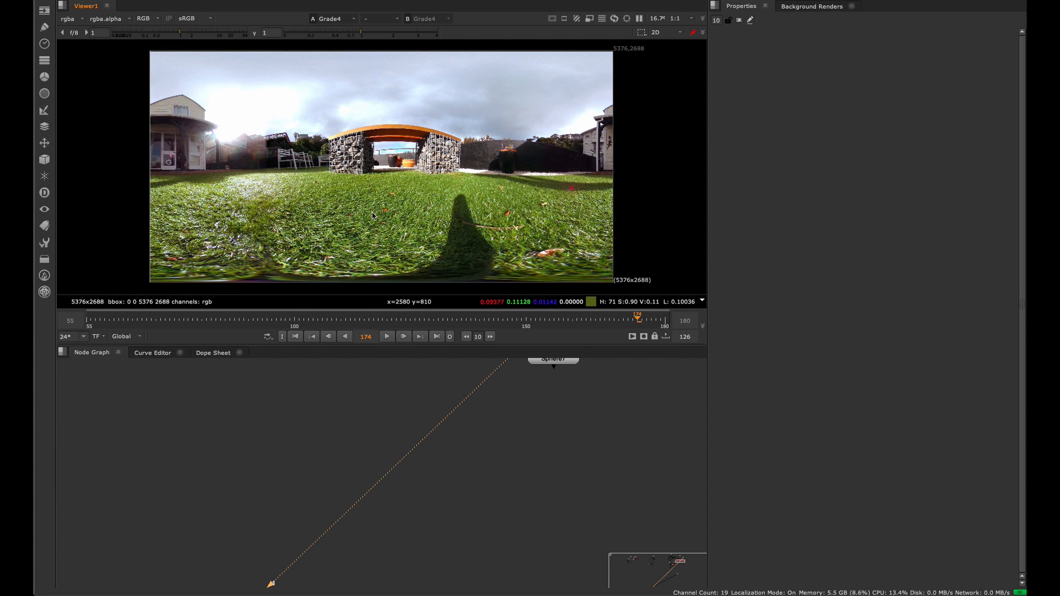
Reconnect Scene3's input 3 from Sphere4 to the panorama-textured Sphere7.
middle_drag(338, 431, 217, 513)
drag(513, 412, 337, 486)
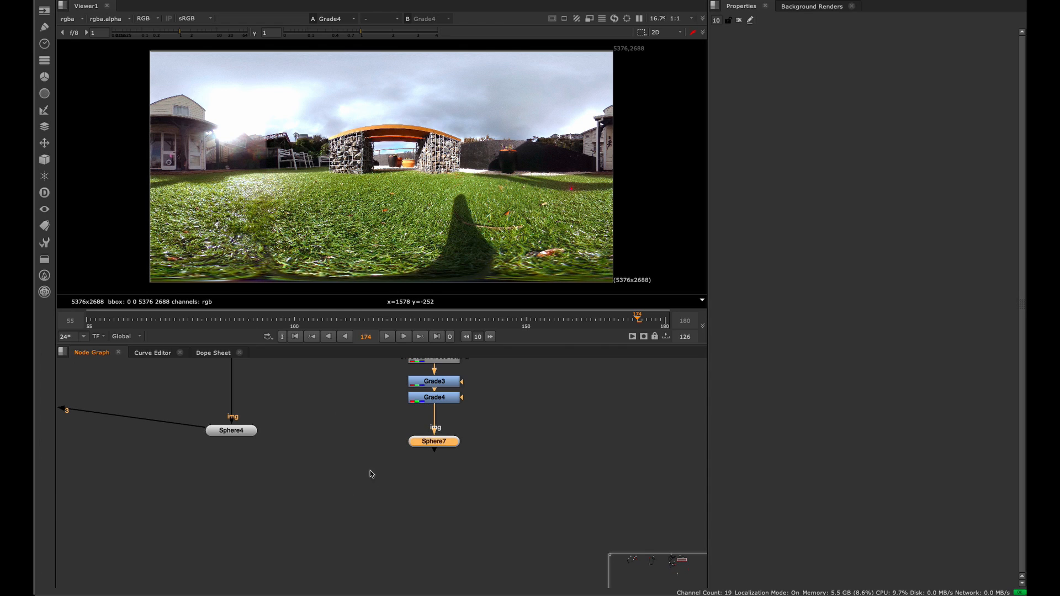
middle_drag(301, 447, 385, 456)
drag(505, 450, 519, 451)
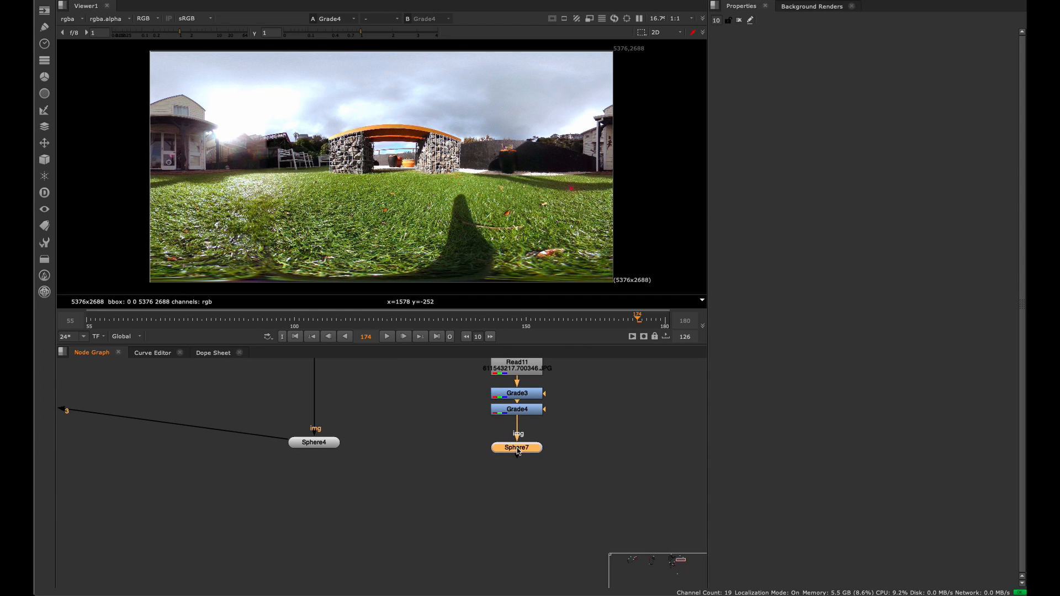
drag(275, 435, 521, 447)
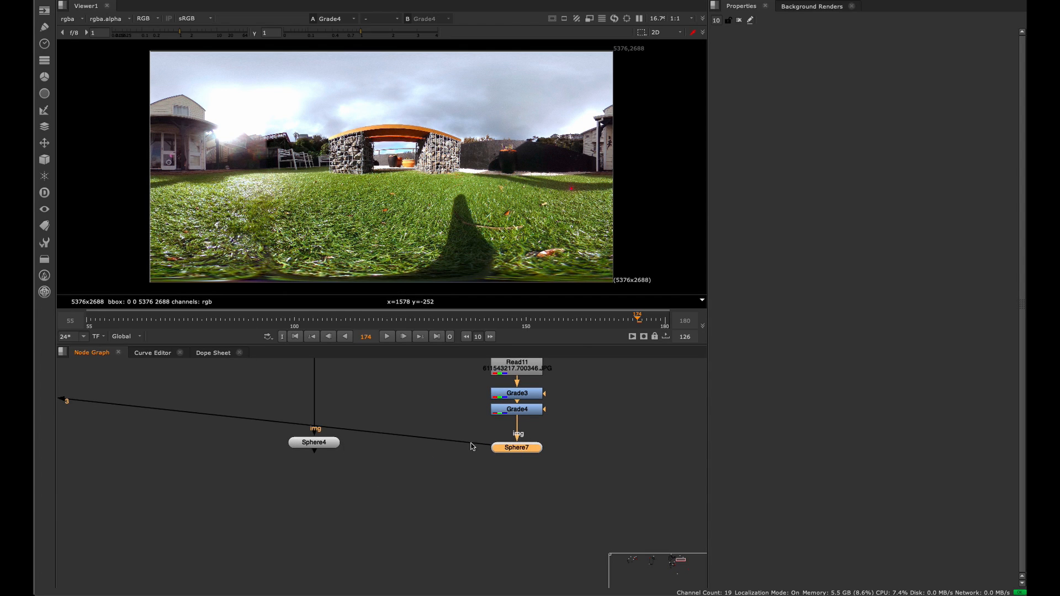
Display RayRender2's render with the panorama environment and inspect the sphere's reflection close up and in the full frame.
middle_drag(404, 446, 377, 489)
drag(277, 484, 276, 438)
middle_drag(168, 452, 478, 402)
middle_drag(118, 395, 381, 450)
drag(334, 466, 153, 550)
key(1)
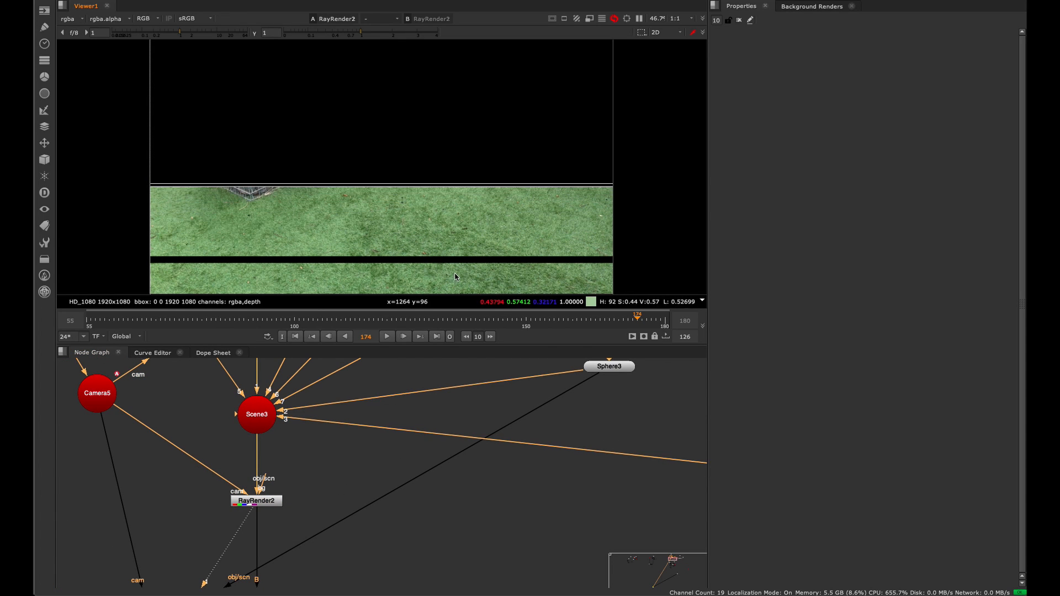
scroll(436, 254, up, 1)
scroll(403, 188, up, 8)
middle_drag(405, 189, 409, 209)
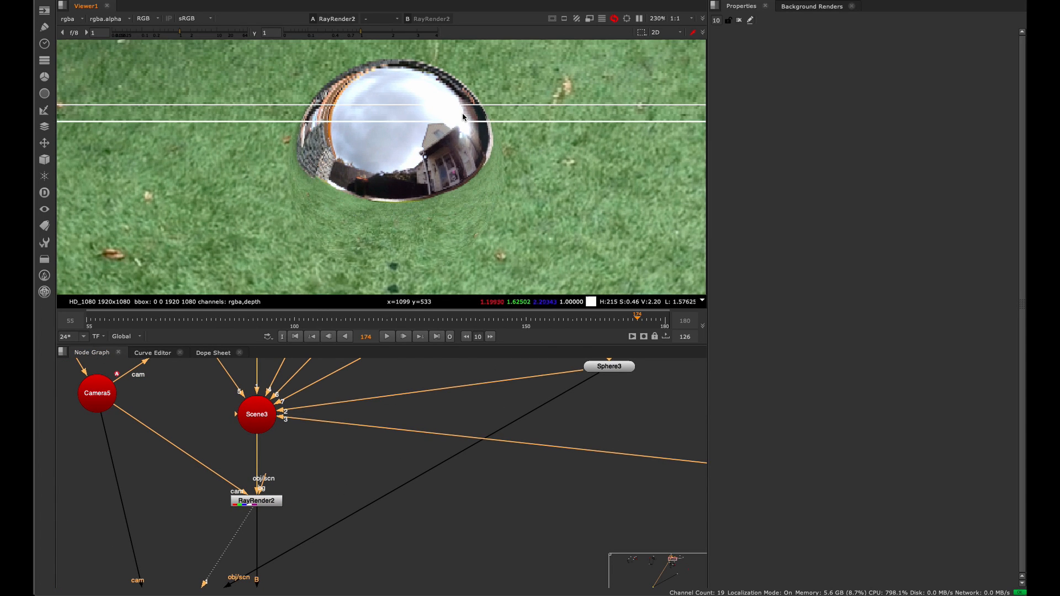
scroll(459, 189, down, 5)
scroll(426, 208, down, 5)
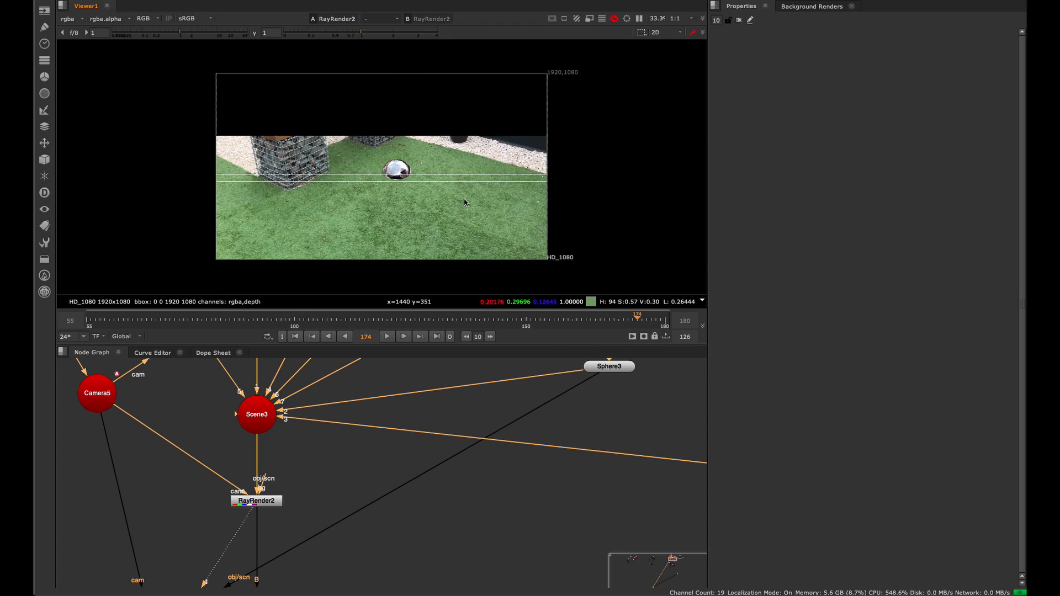
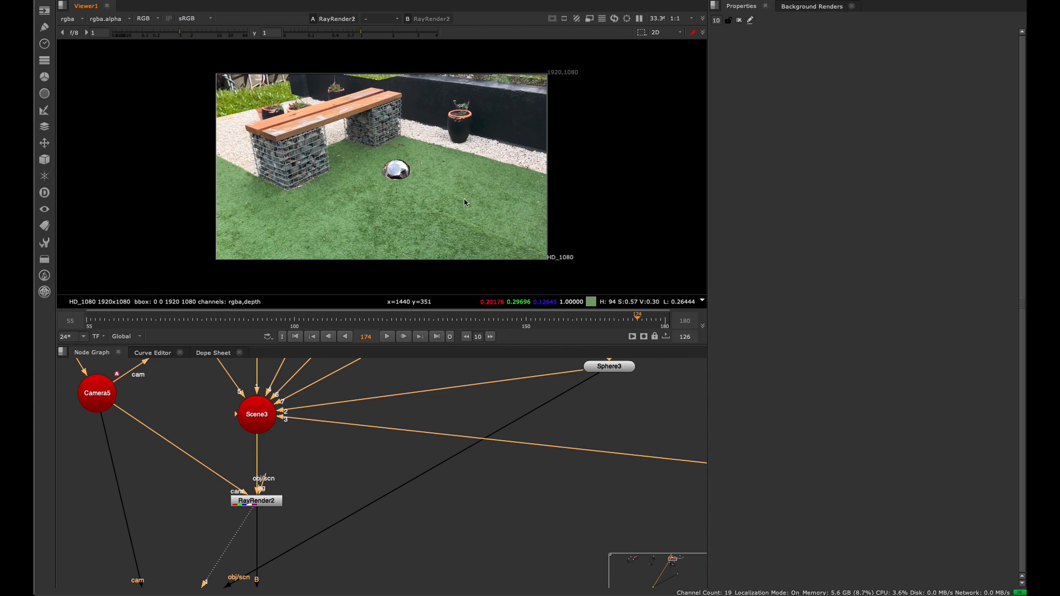
middle_drag(599, 424, 388, 479)
middle_drag(614, 486, 223, 377)
drag(484, 490, 484, 497)
middle_drag(100, 438, 699, 447)
middle_drag(354, 446, 441, 462)
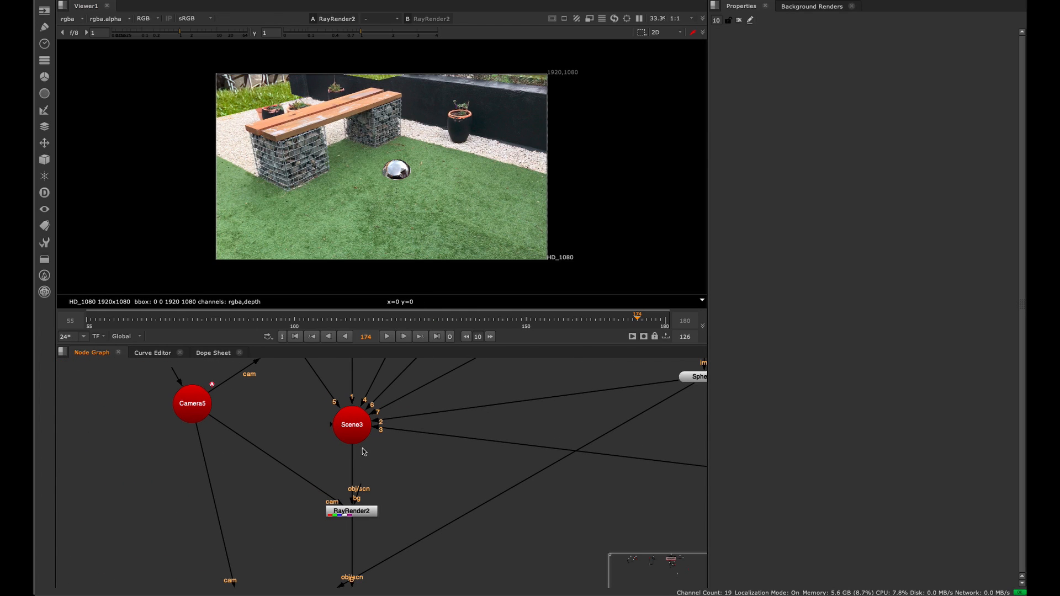
Examine the bench projection geometry inside the panorama sphere in the 3D view, and return to RayRender2's 2D render.
scroll(293, 148, up, 4)
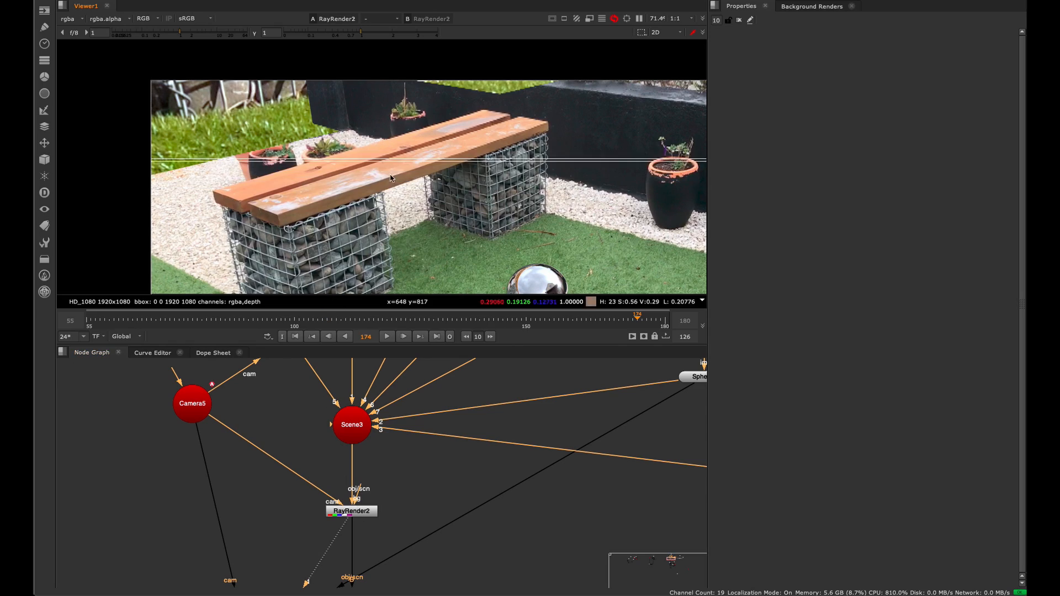
key(Tab)
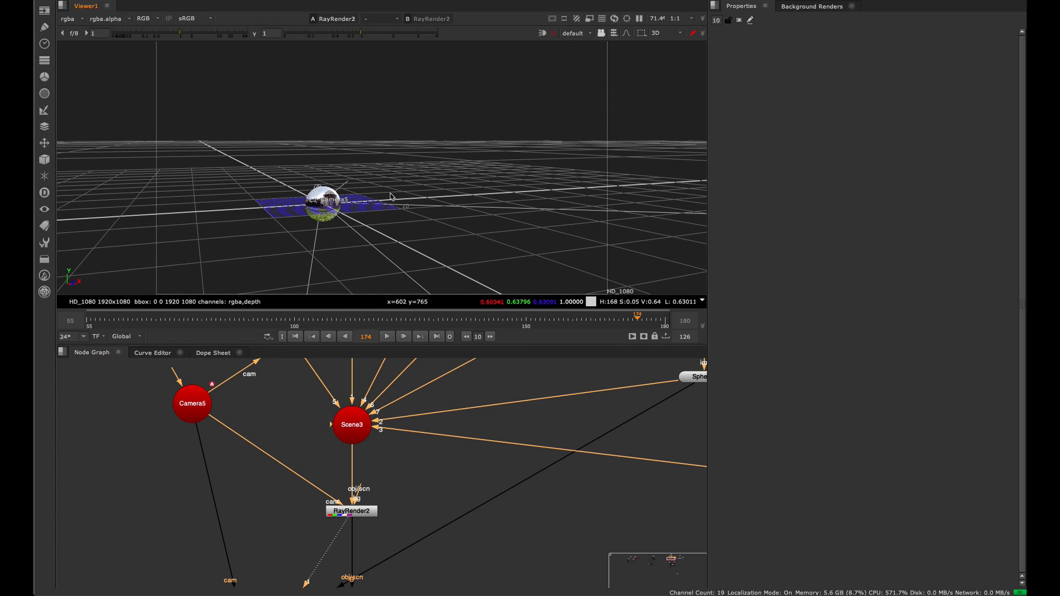
scroll(345, 219, up, 5)
click(322, 223)
key(f)
ctrl+drag(491, 211, 561, 258)
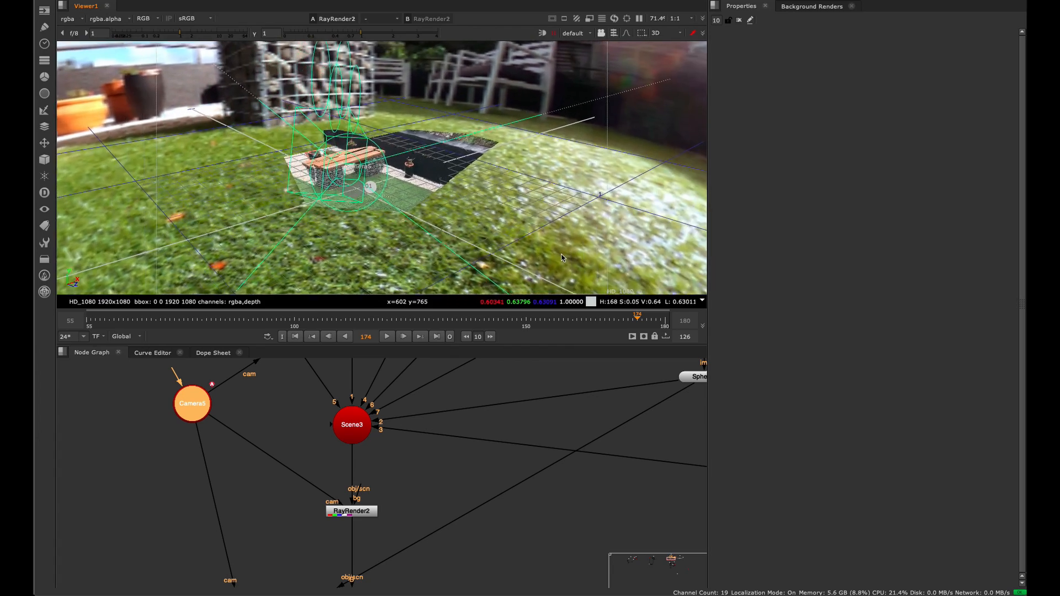
key(Tab)
key(f)
scroll(342, 212, up, 3)
key(f)
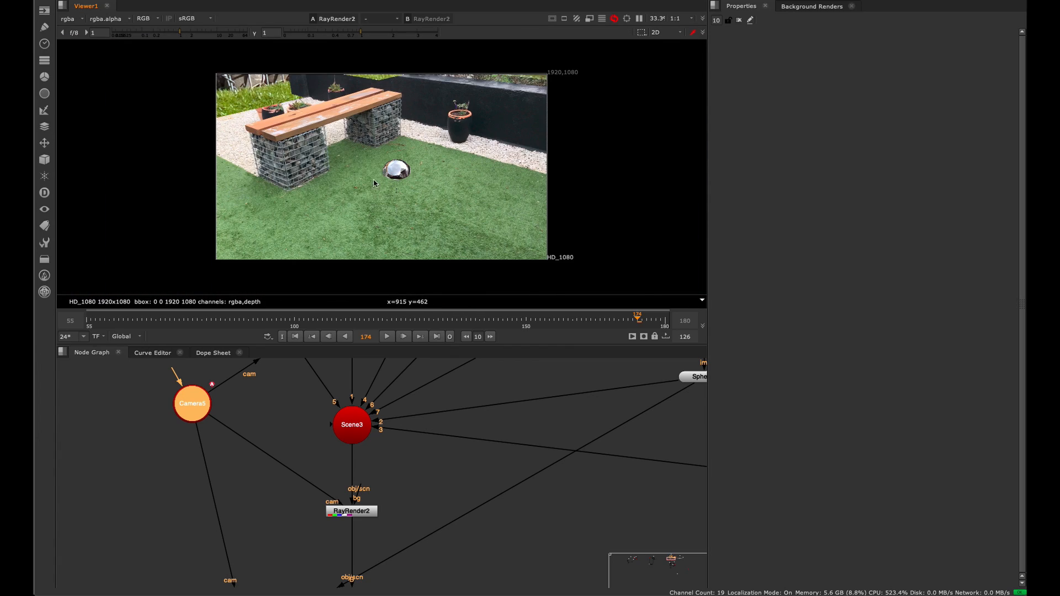
Enlarge the node graph and delete the ScanlineRender4 node that feeds the Merge2 mask.
click(355, 465)
middle_drag(342, 466, 264, 423)
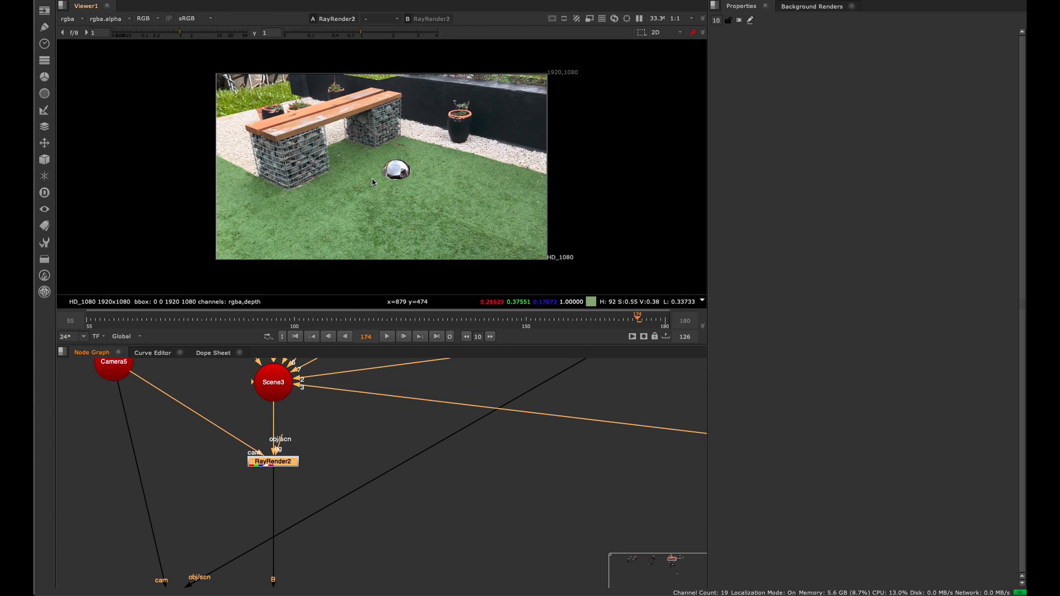
middle_drag(254, 428, 296, 417)
key(space)
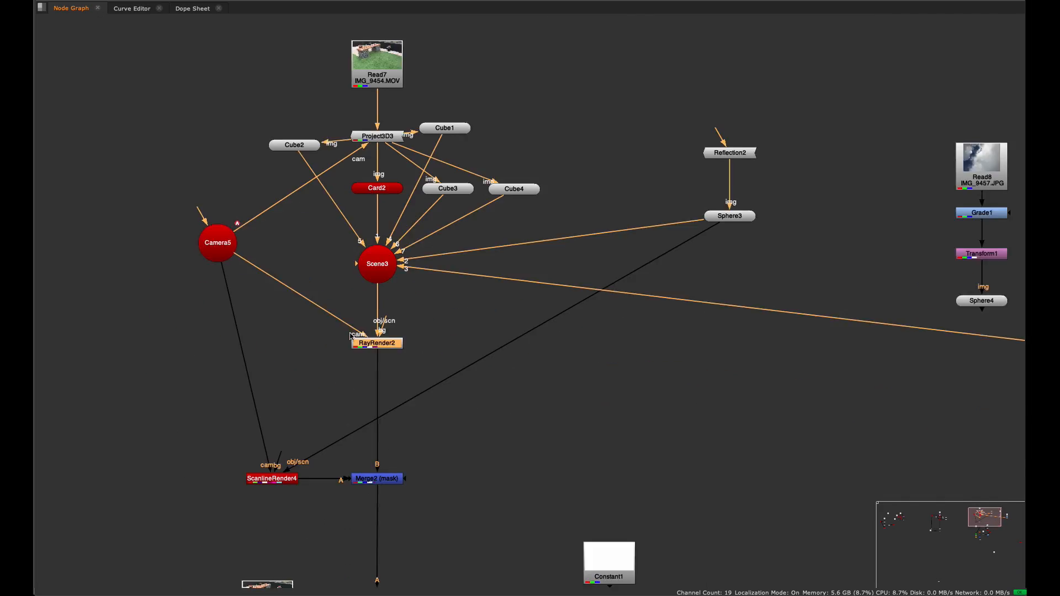
middle_drag(351, 333, 418, 244)
drag(343, 390, 338, 390)
middle_drag(369, 347, 399, 336)
click(440, 312)
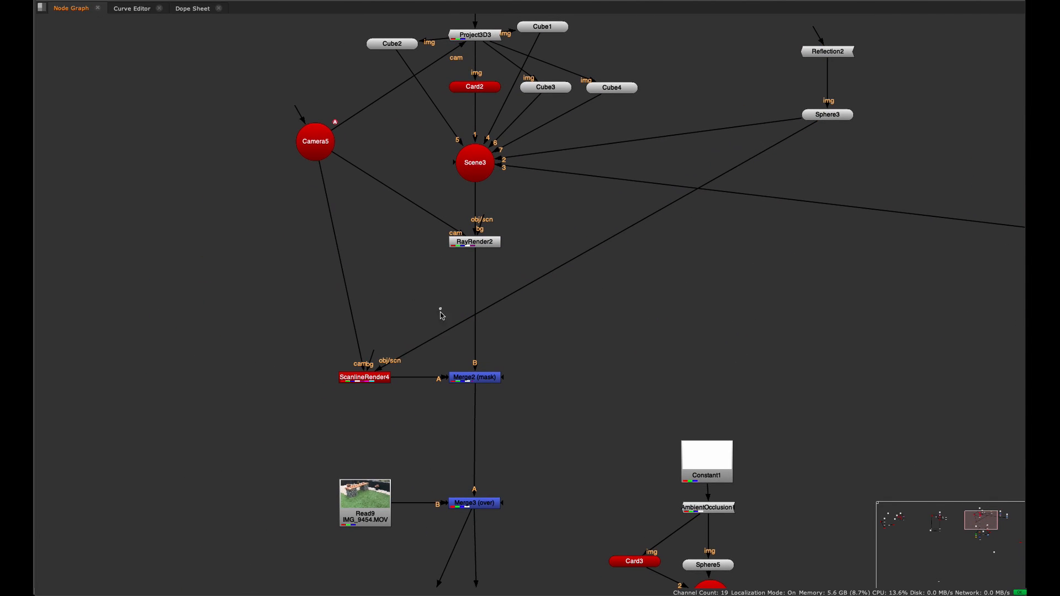
drag(442, 315, 318, 380)
middle_drag(387, 302, 415, 339)
key(Delete)
Add a ScanlineRender node below Camera5, with Camera5 as its camera and Sphere3 as its obj/scn input.
key(Tab)
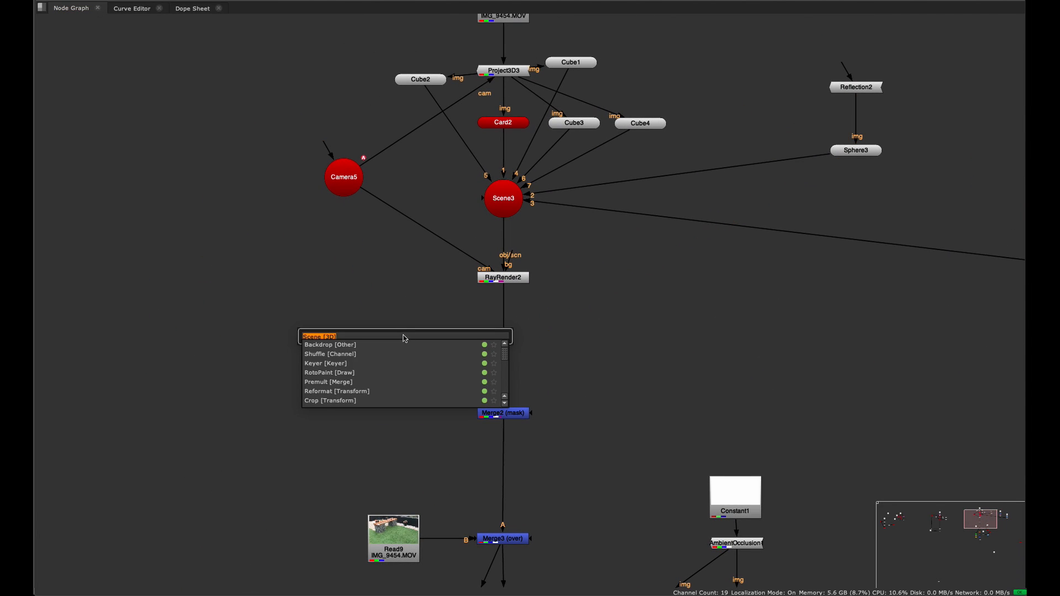
text(scan)
click(350, 346)
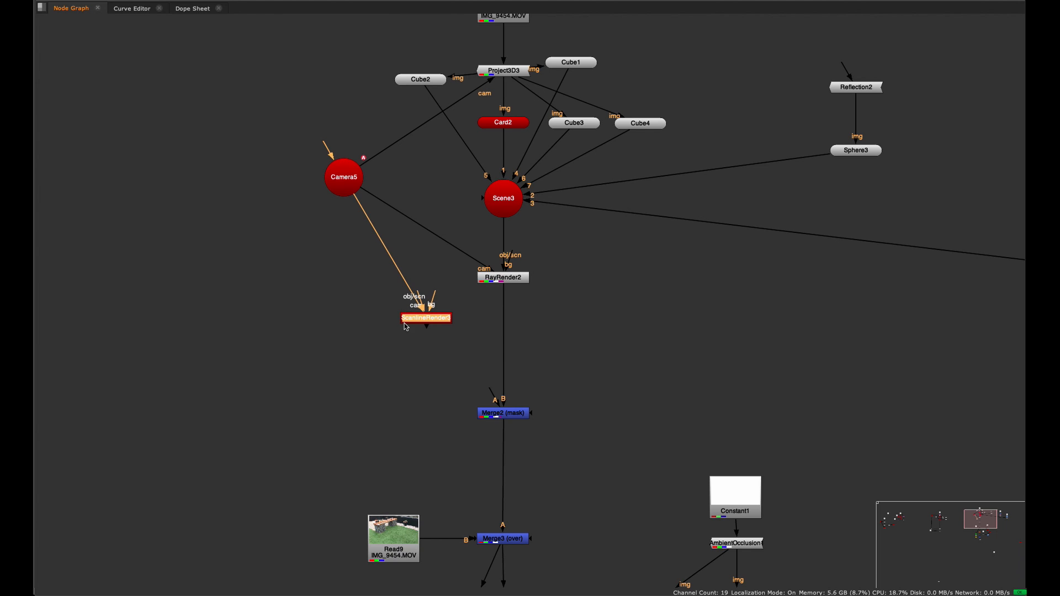
drag(423, 318, 812, 188)
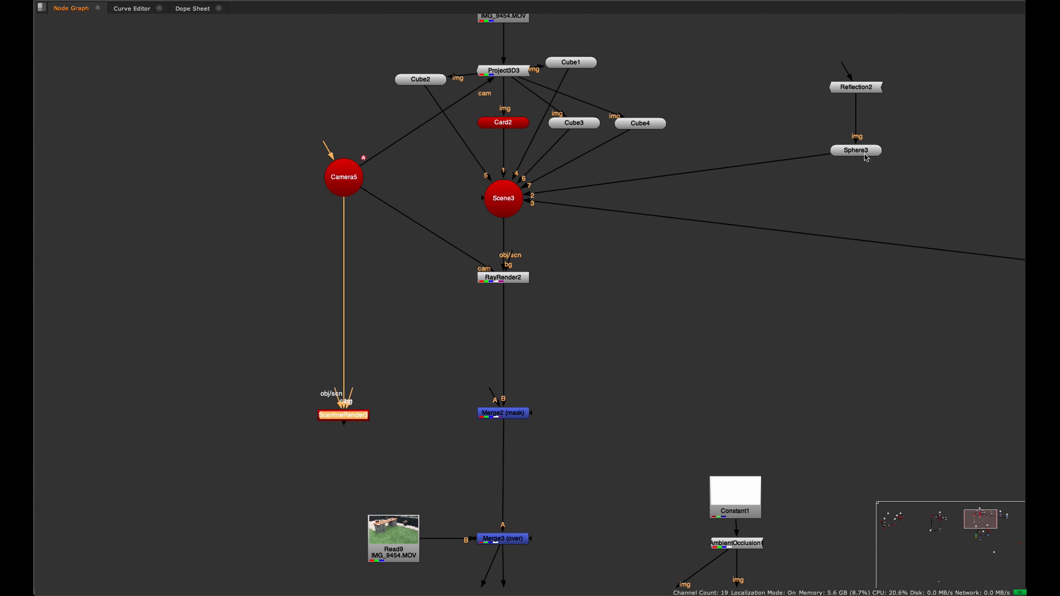
drag(863, 152, 858, 154)
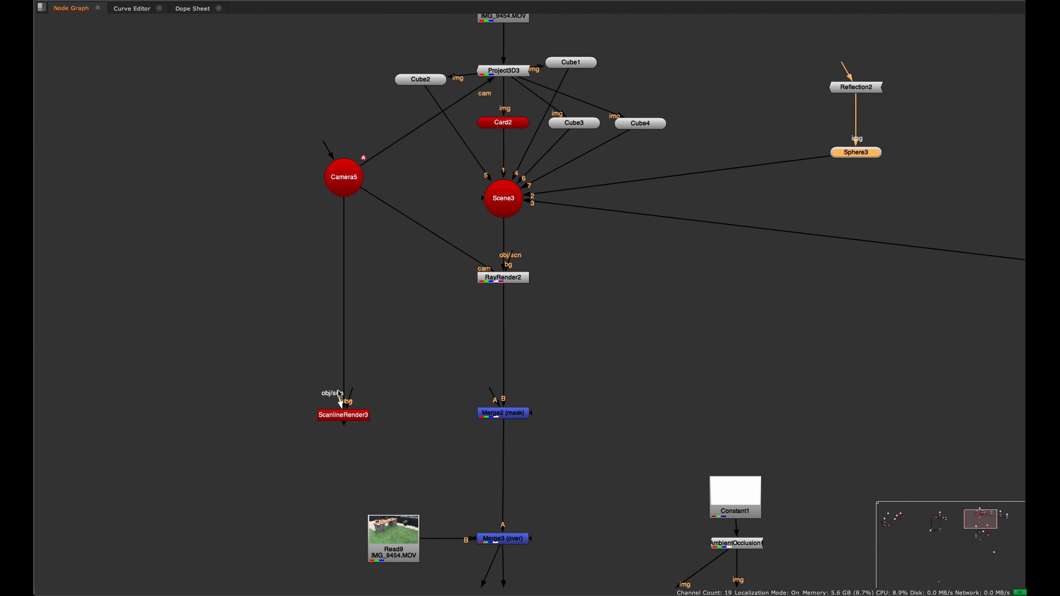
drag(340, 394, 856, 152)
drag(351, 418, 353, 411)
Display ScanlineRender3's alpha channel in the viewer at the normal layout to check the sphere matte.
key(1)
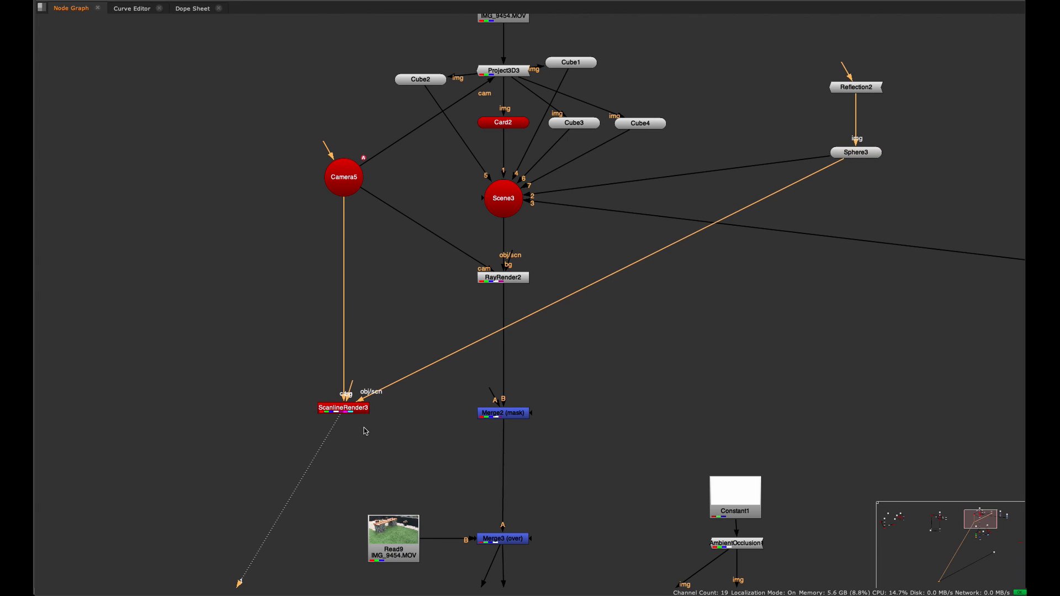
key(space)
key(a)
key(a)
key(a)
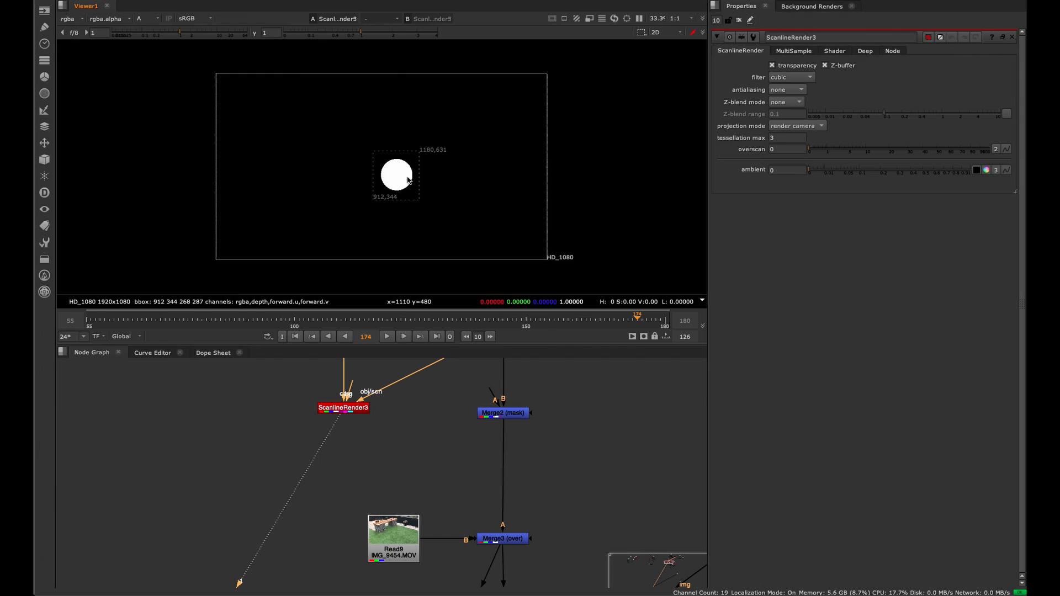
key(a)
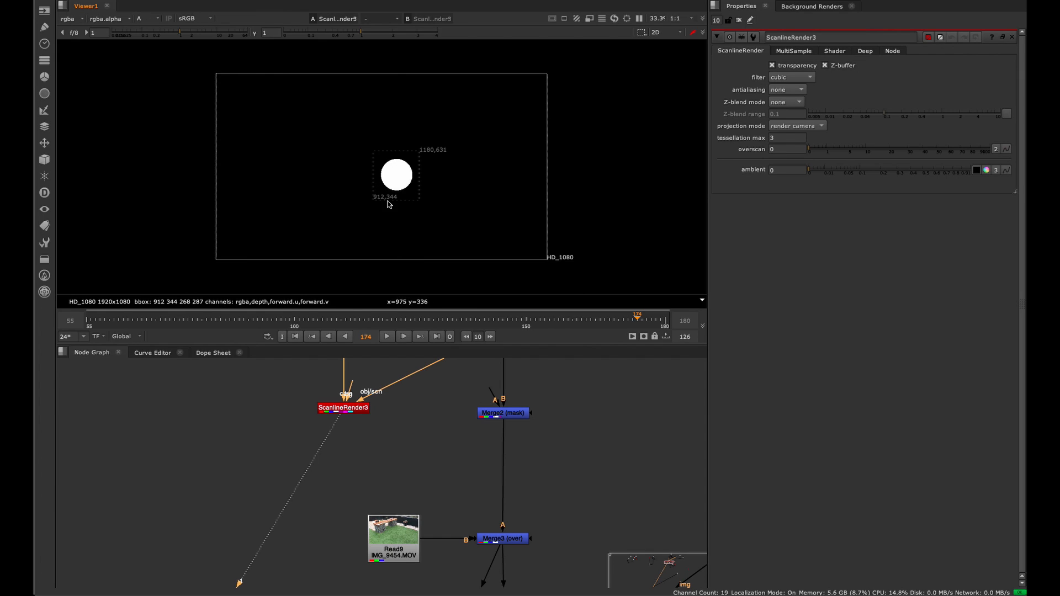
Switch the viewer back to full colour, display RayRender2 and inspect the reflective sphere close up.
middle_drag(433, 368, 335, 515)
key(a)
click(346, 423)
key(1)
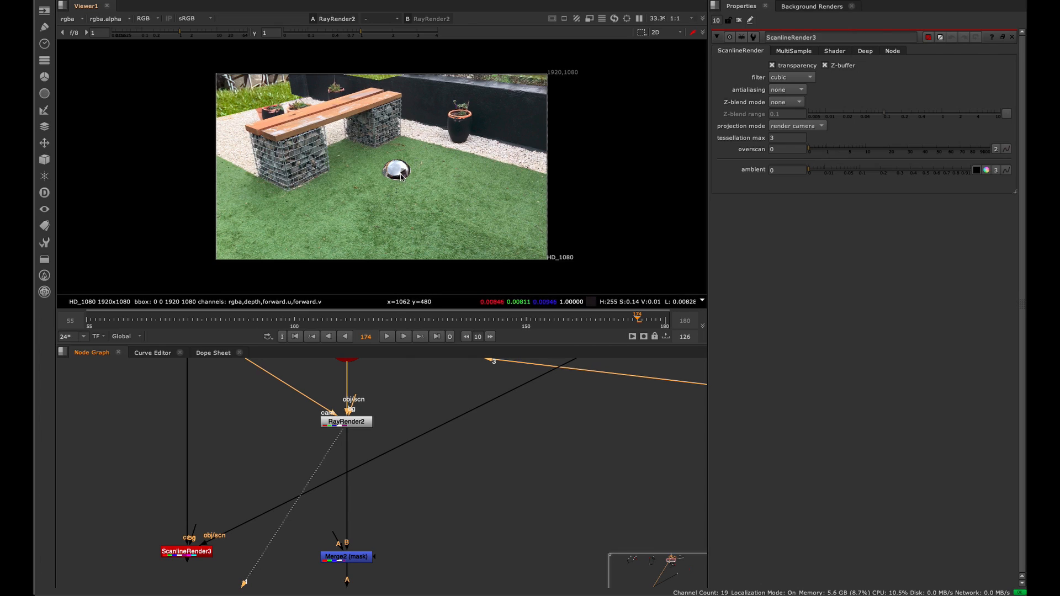
click(369, 421)
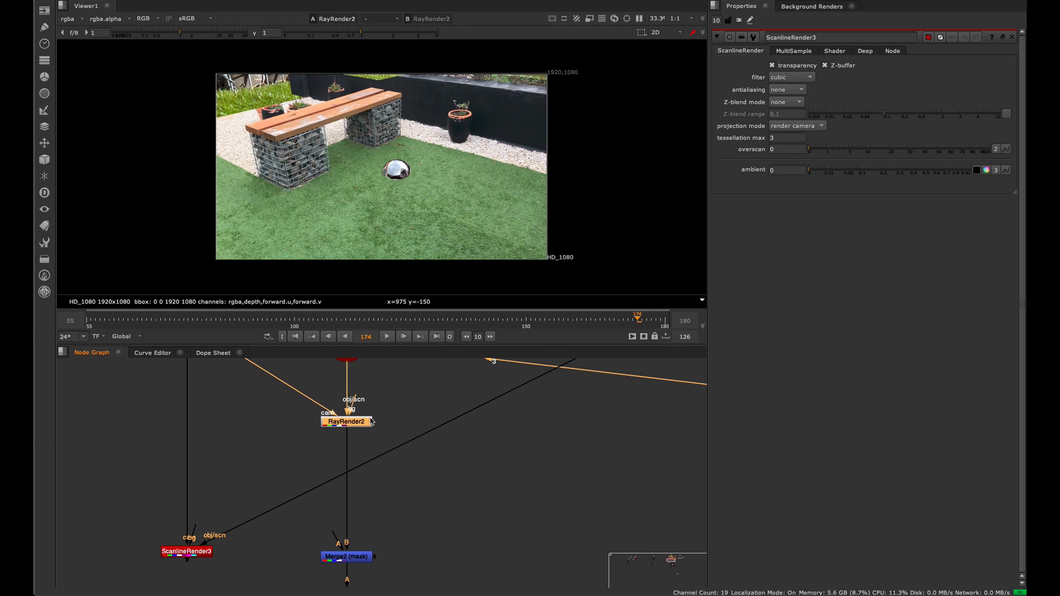
drag(372, 421, 376, 421)
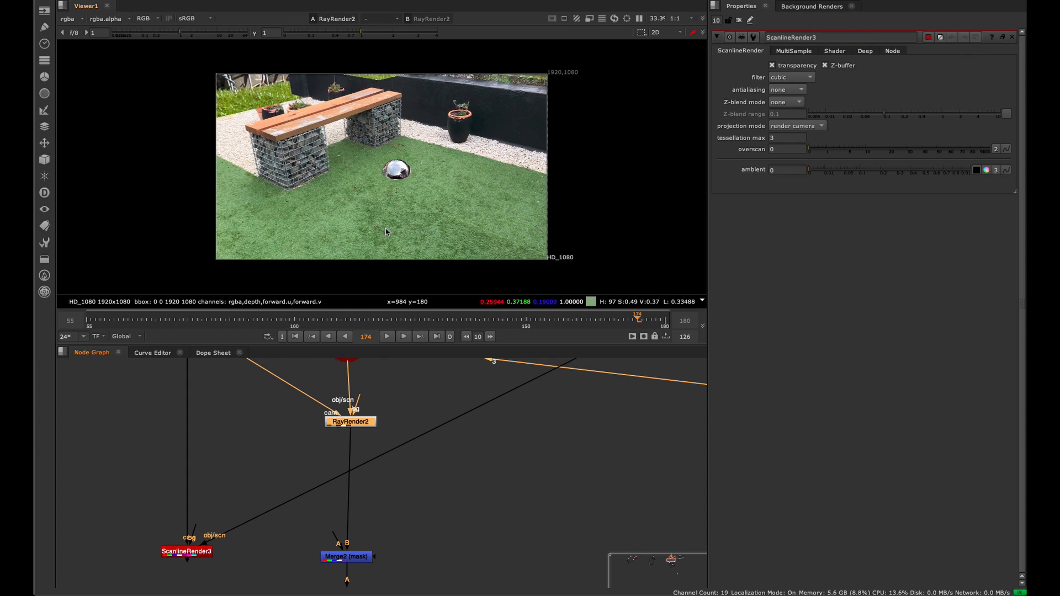
scroll(396, 172, up, 6)
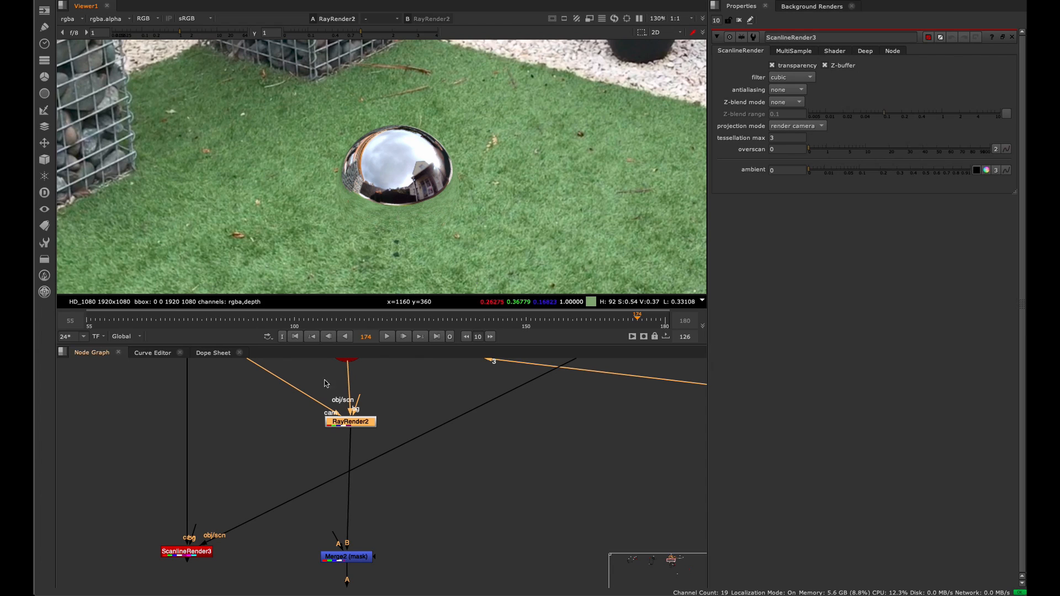
Connect Merge2's A input to ScanlineRender3 and view the sphere masked out of the ray render.
click(350, 501)
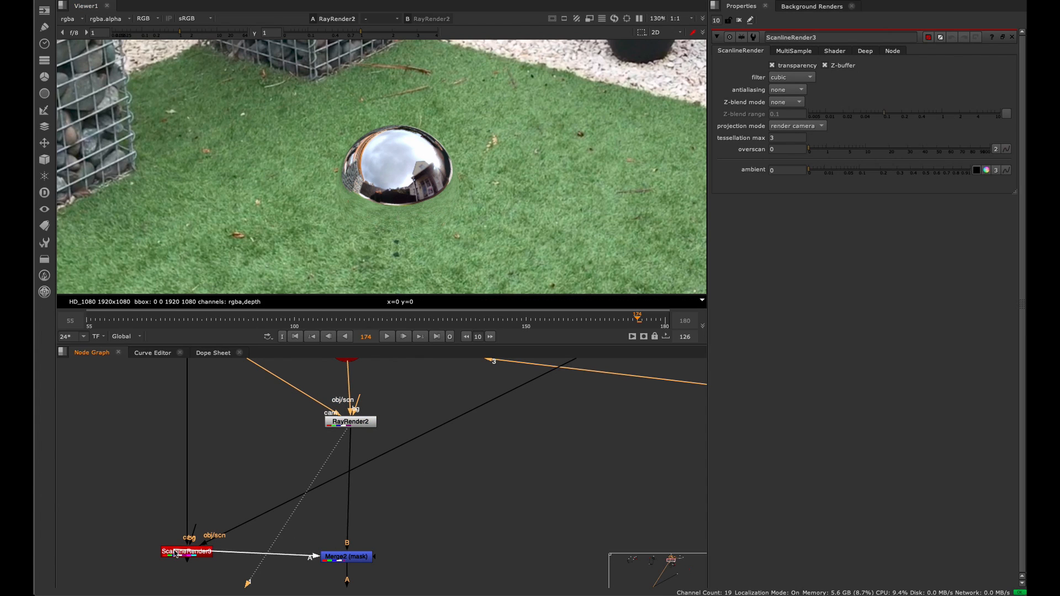
drag(174, 552, 176, 553)
drag(393, 524, 248, 576)
key(1)
click(312, 569)
key(f)
alt+middle_drag(398, 173, 468, 144)
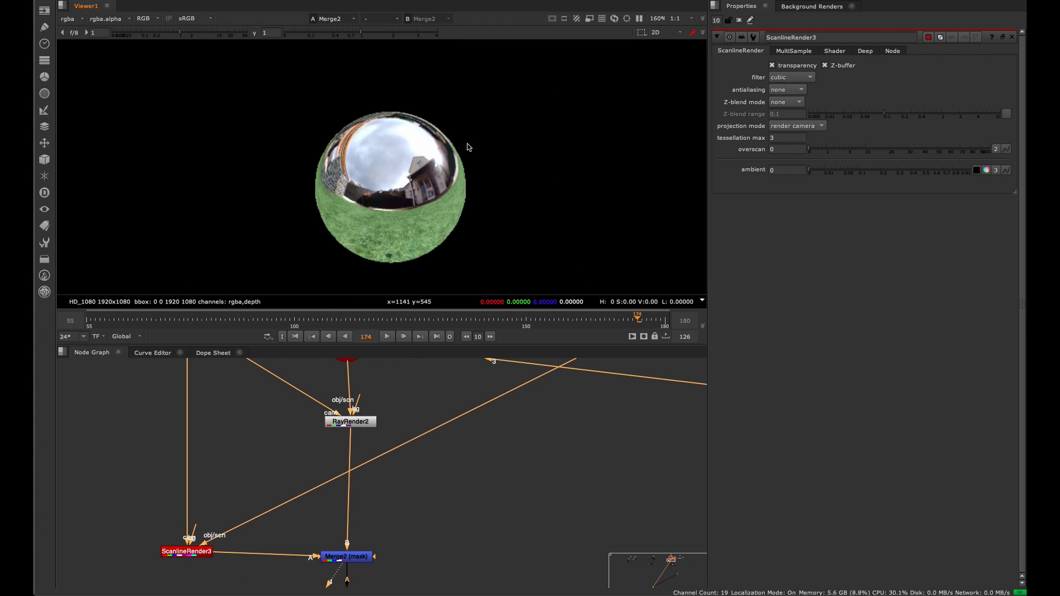
key(f)
Display Merge3's composite of the masked sphere over the Read9 garden footage.
middle_drag(362, 577, 388, 436)
middle_drag(358, 495, 366, 389)
drag(475, 399, 333, 462)
key(1)
click(353, 459)
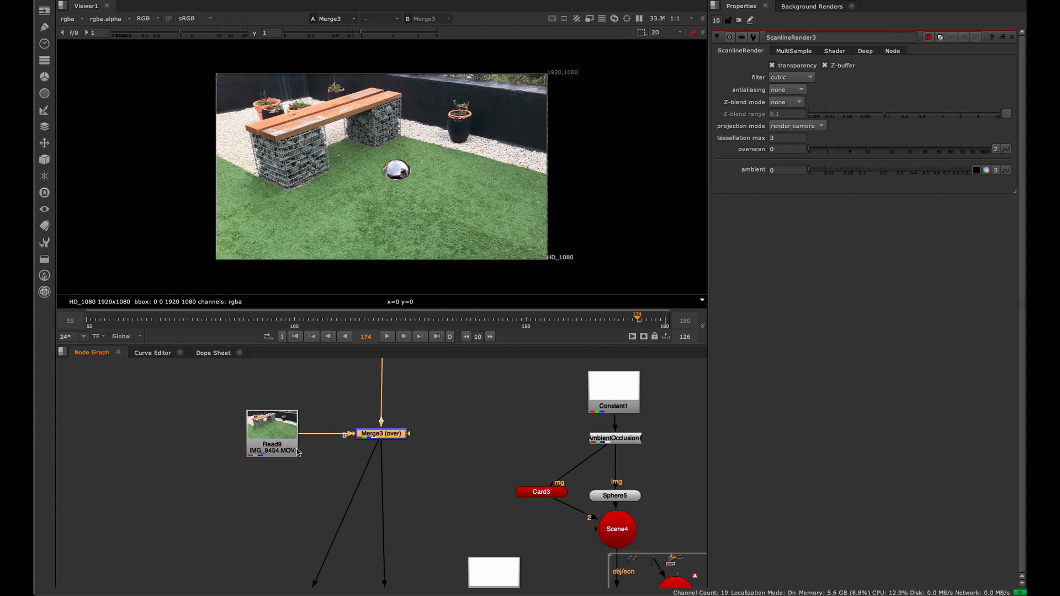
Move Read9 further away from Merge3 and view its original garden footage without the sphere.
drag(274, 440, 187, 436)
key(1)
click(248, 395)
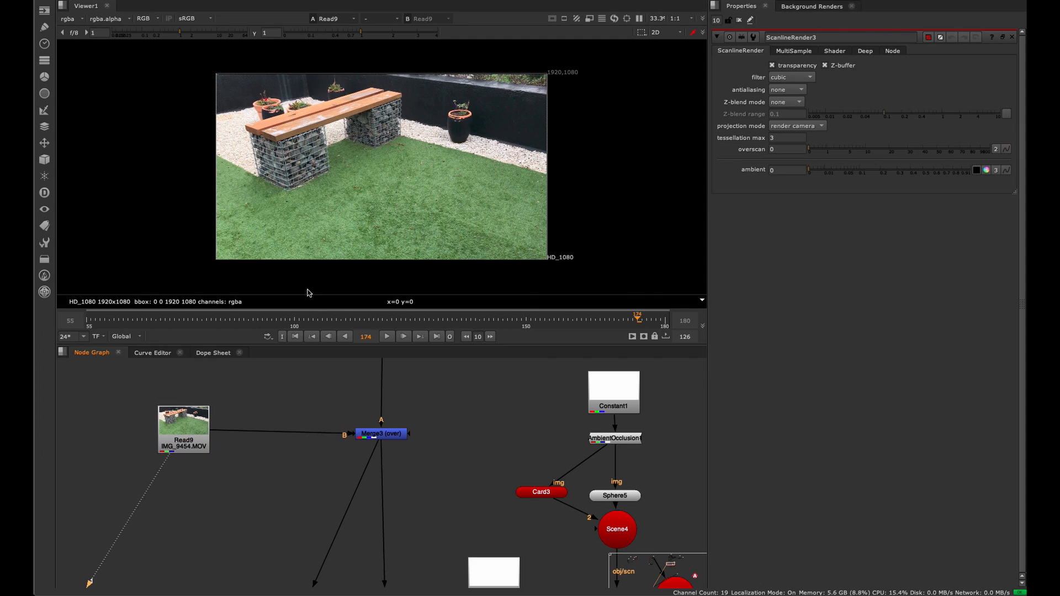
scroll(381, 206, up, 3)
Display Merge3 again and inspect the composited sphere on the grass, both close up and in the full frame.
drag(434, 400, 307, 483)
key(1)
click(308, 483)
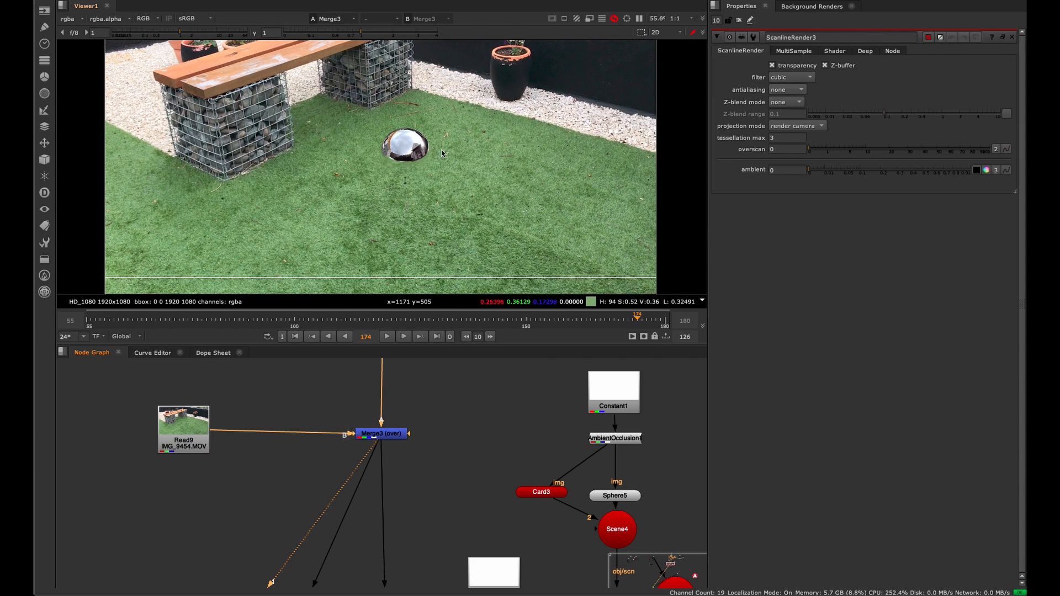
scroll(447, 145, up, 4)
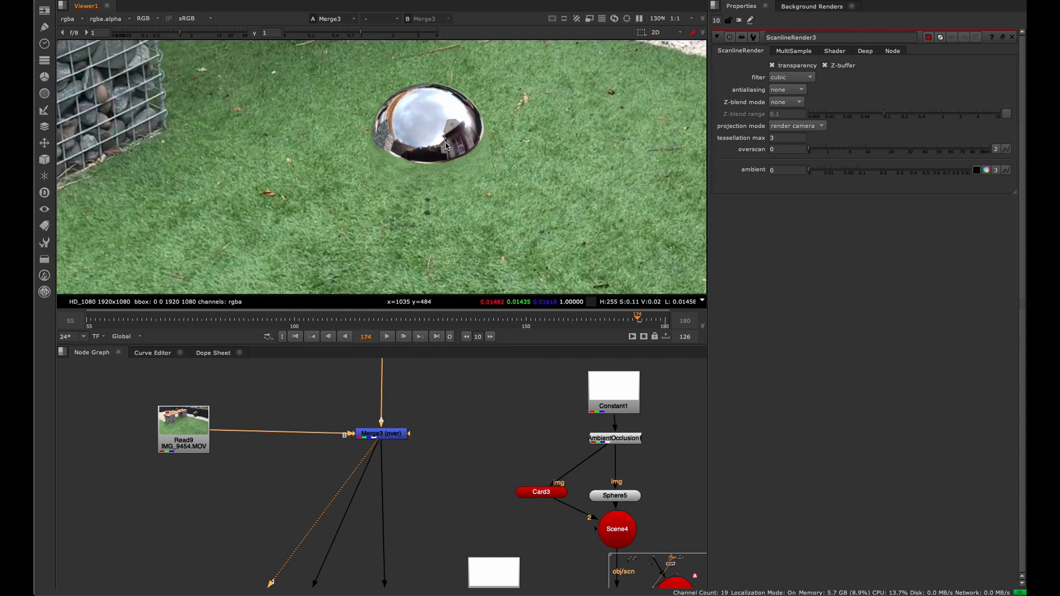
scroll(448, 127, up, 3)
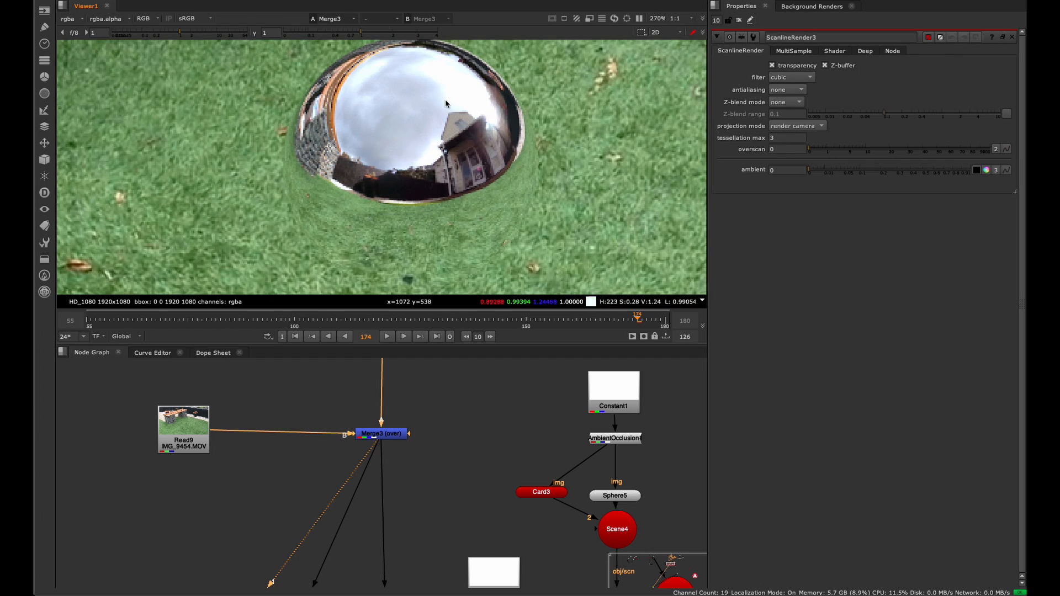
key(f)
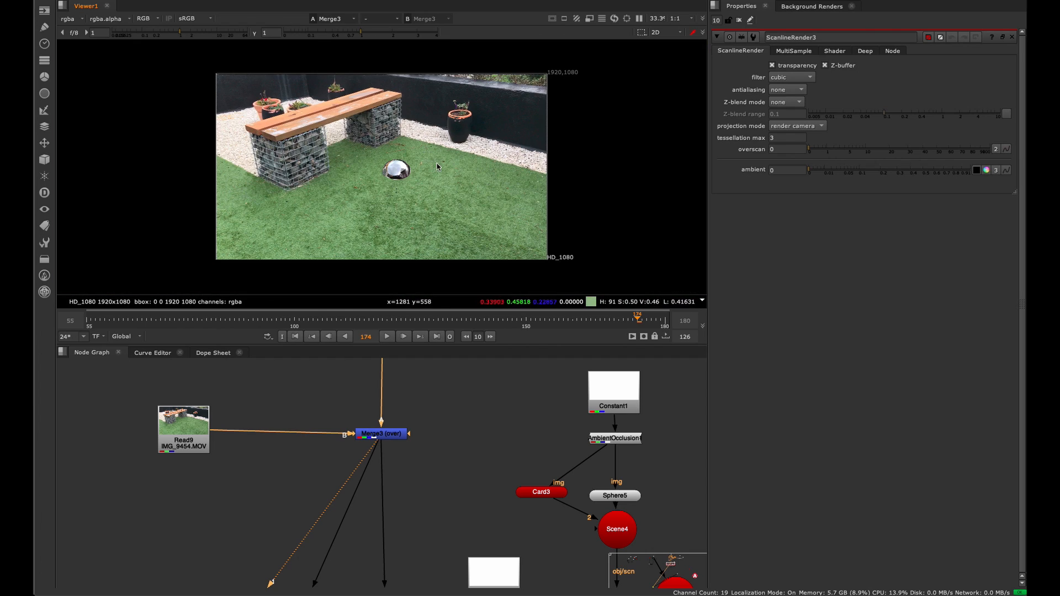
Examine the blur, ambient occlusion and glow branches below Merge3 in the enlarged node graph.
middle_drag(336, 424, 326, 478)
scroll(326, 479, down, 6)
scroll(329, 480, up, 4)
middle_drag(357, 530, 348, 381)
scroll(347, 408, up, 3)
middle_drag(415, 471, 336, 400)
scroll(330, 401, down, 3)
key(space)
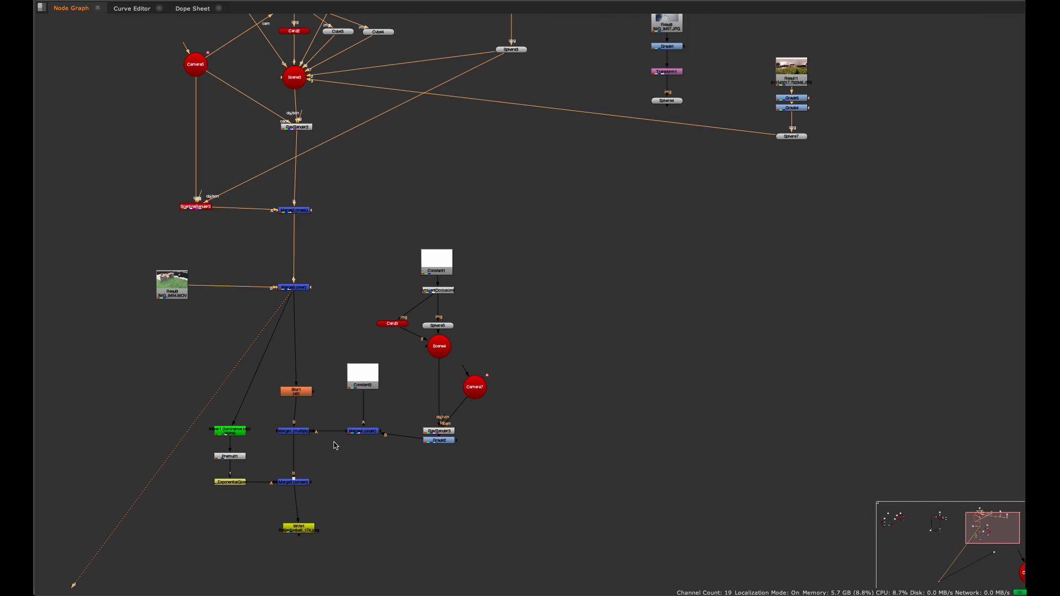
middle_drag(334, 441, 372, 448)
key(space)
Display the Merge1 multiply result and inspect the sphere with its ambient occlusion shading close up.
scroll(317, 407, up, 3)
click(323, 434)
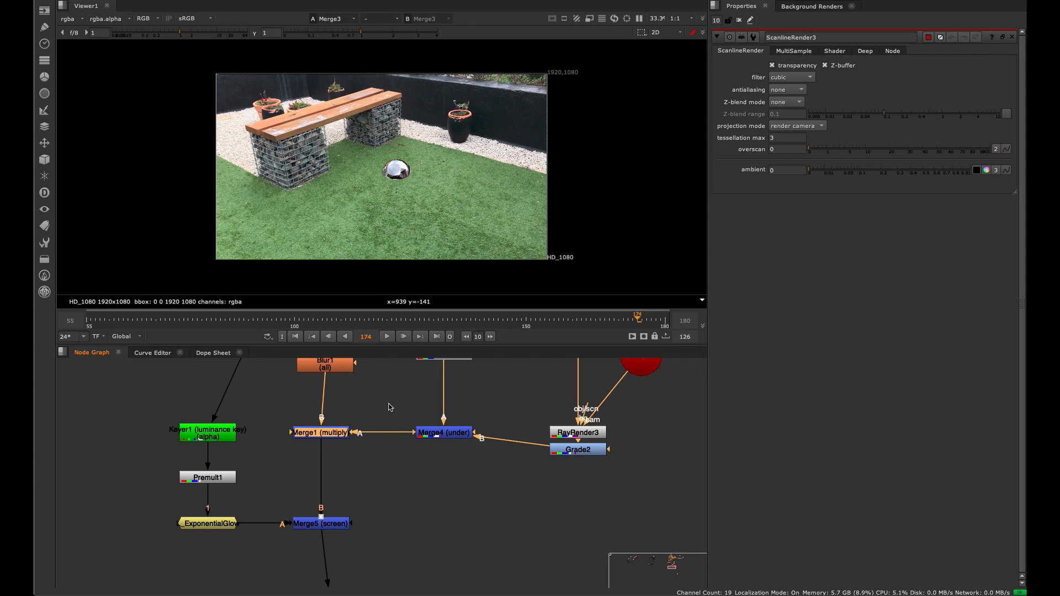
key(1)
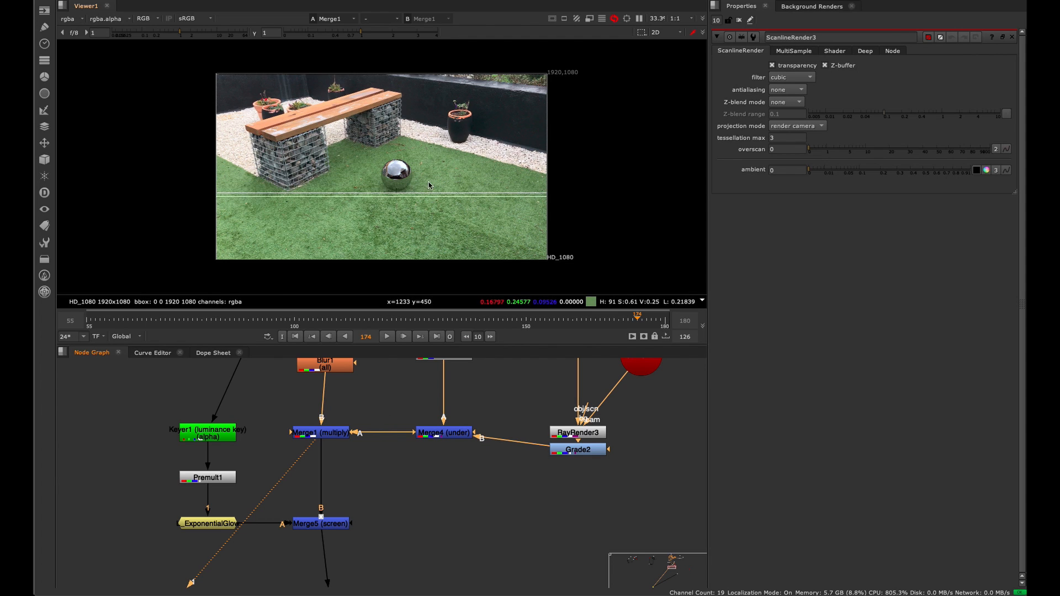
scroll(436, 191, up, 5)
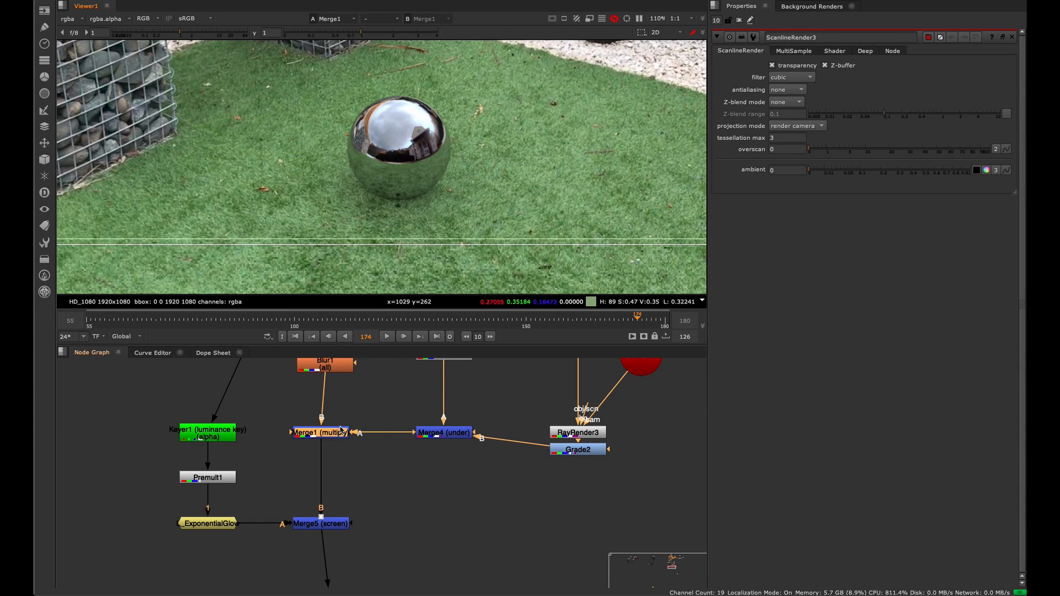
Disable and re-enable the Merge1 multiply node to compare the sphere without and with its ambient occlusion.
middle_drag(338, 384, 317, 447)
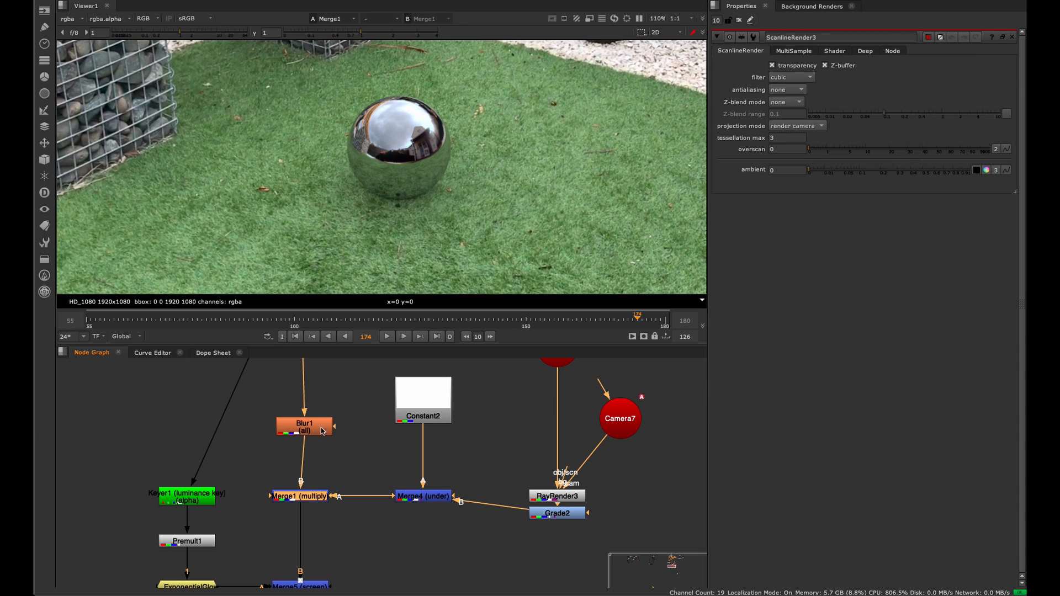
key(d)
key(d)
key(d)
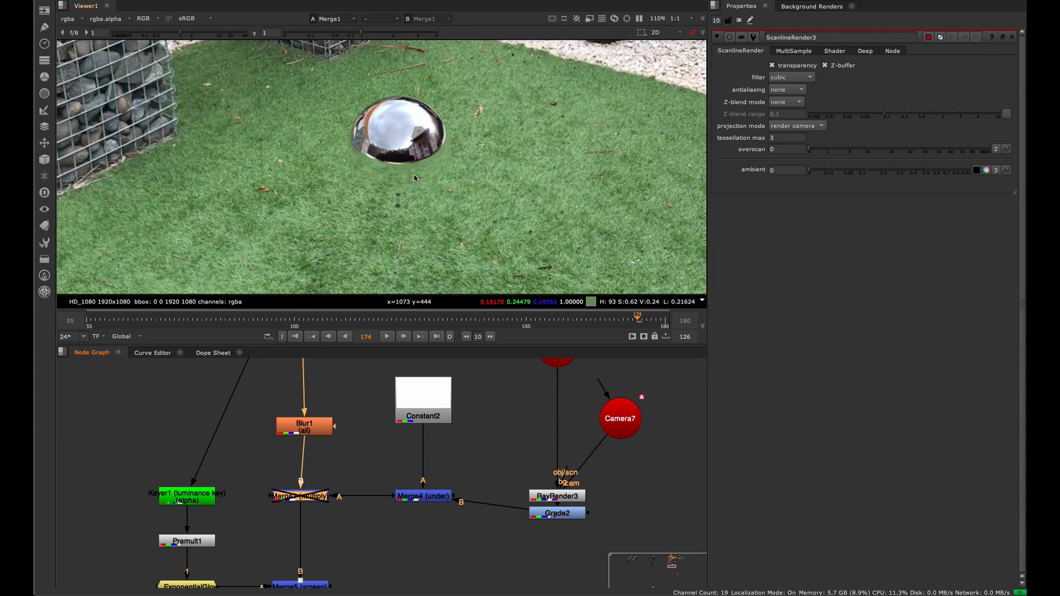
key(d)
key(d)
key(d)
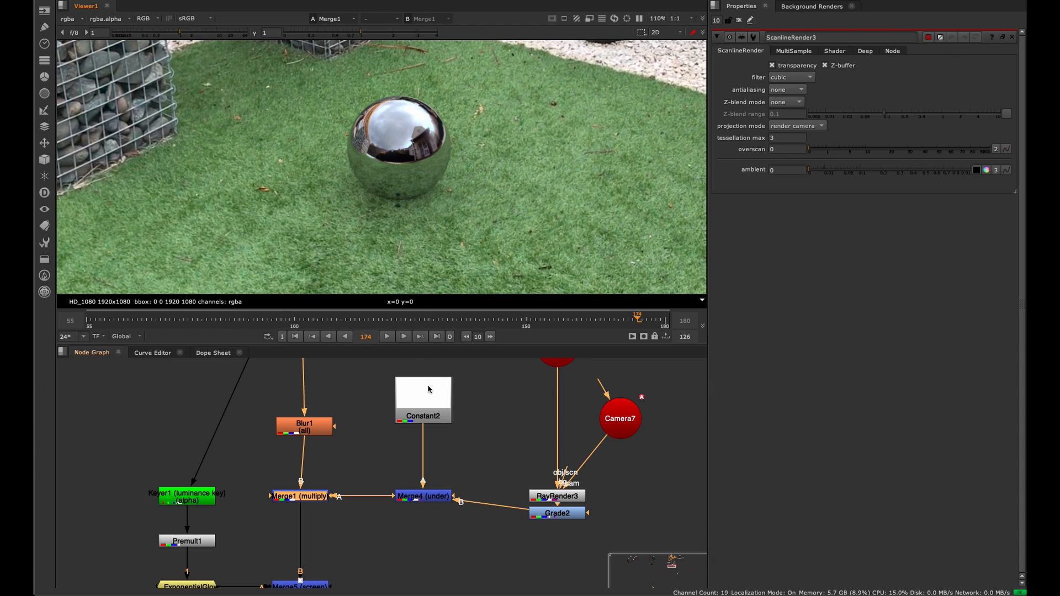
Move the whole ambient occlusion branch, from Constant1 and Constant2 down to Merge4, further away from Merge1 in the enlarged node graph.
middle_drag(457, 428, 433, 320)
key(space)
drag(744, 89, 269, 470)
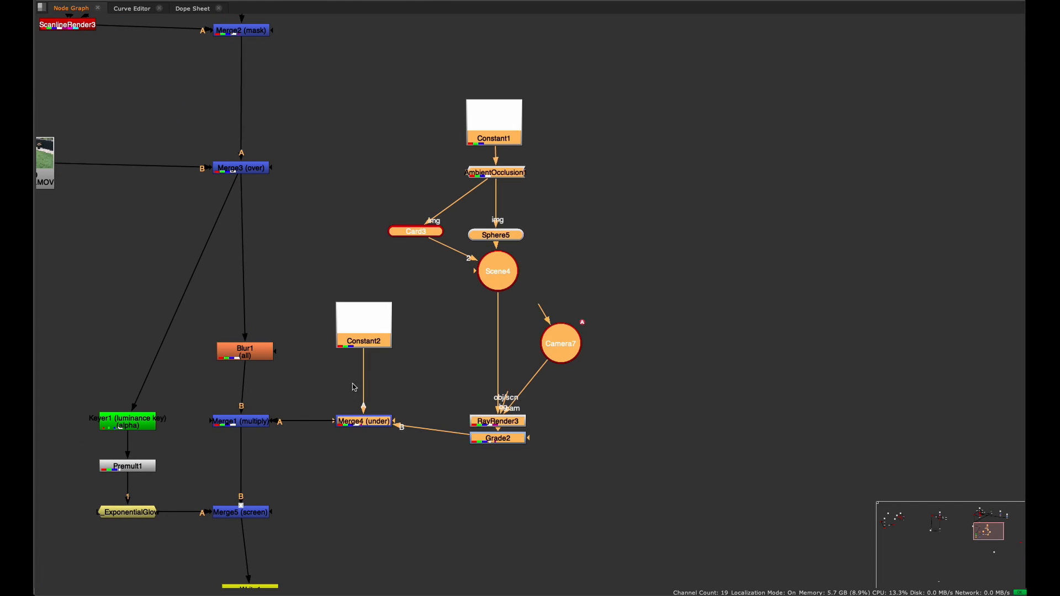
drag(375, 332, 592, 329)
middle_drag(596, 300, 376, 407)
click(590, 211)
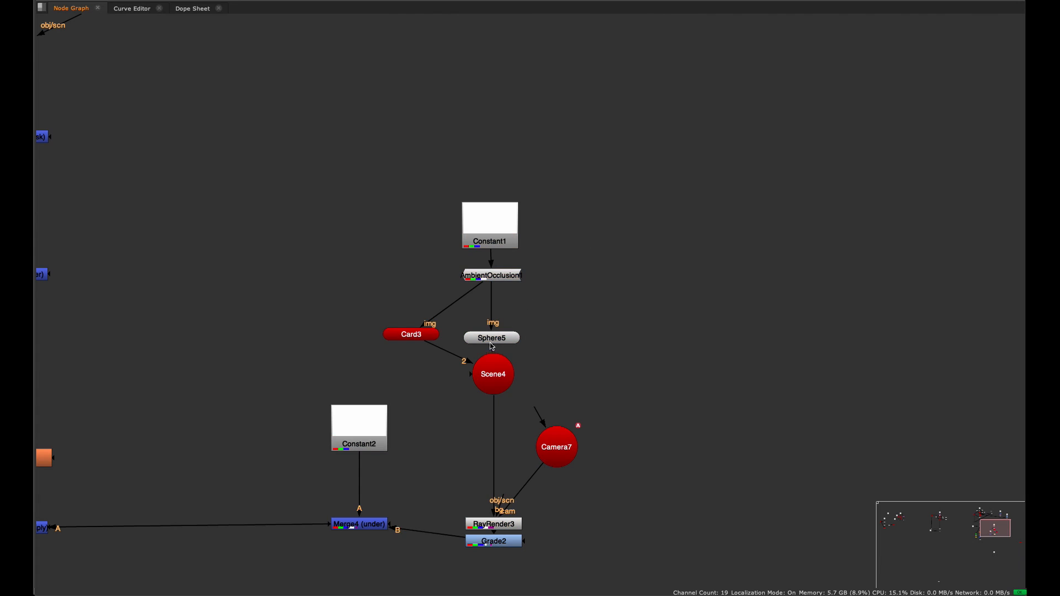
Show Sphere5 in the 3D view with its settings open, and move its node slightly further above Scene4.
click(504, 335)
click(494, 340)
key(space)
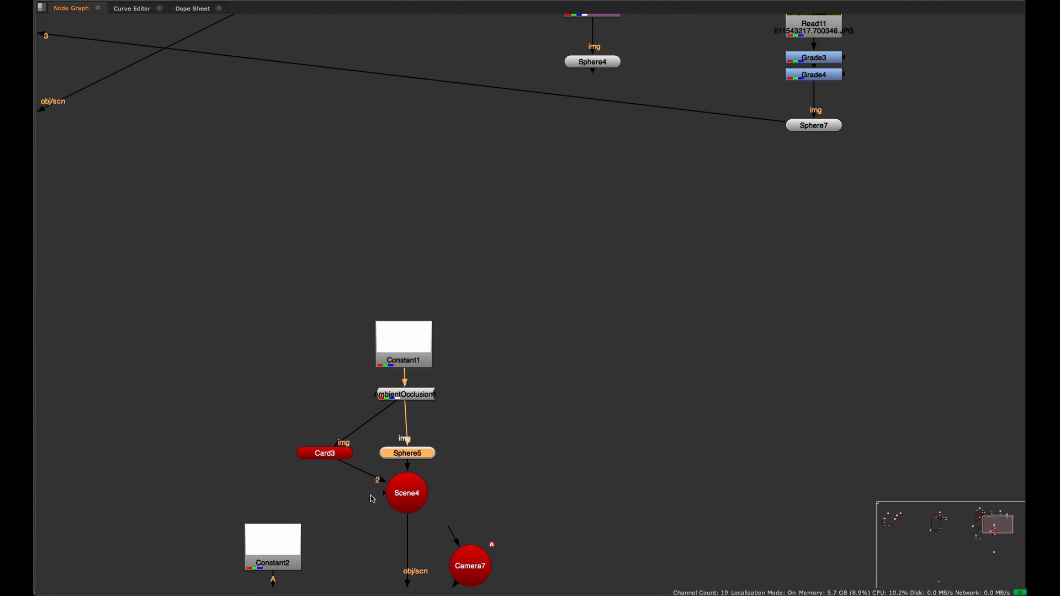
double_click(423, 454)
key(1)
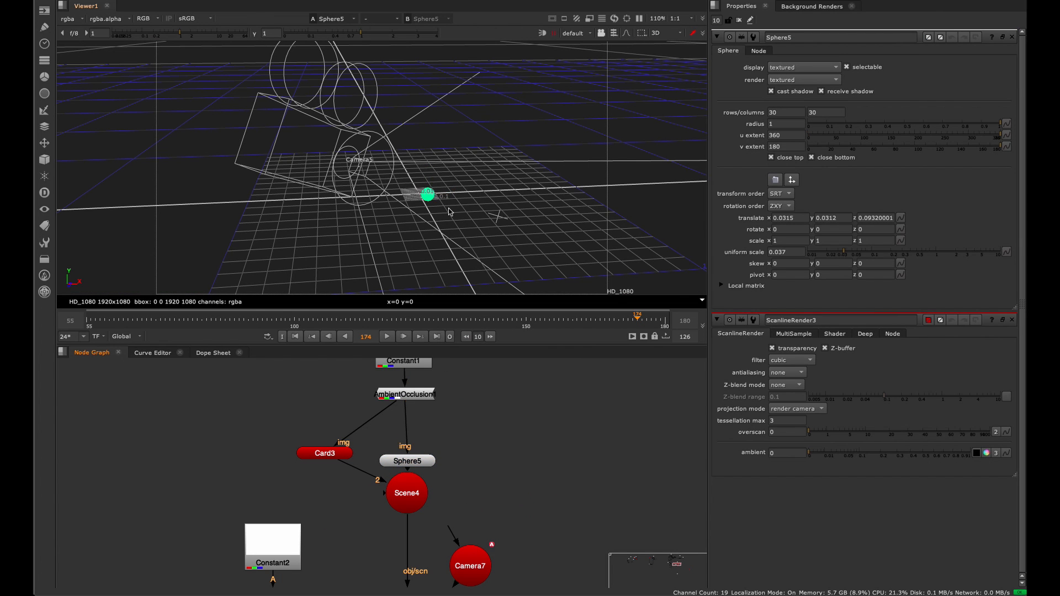
drag(427, 466, 426, 442)
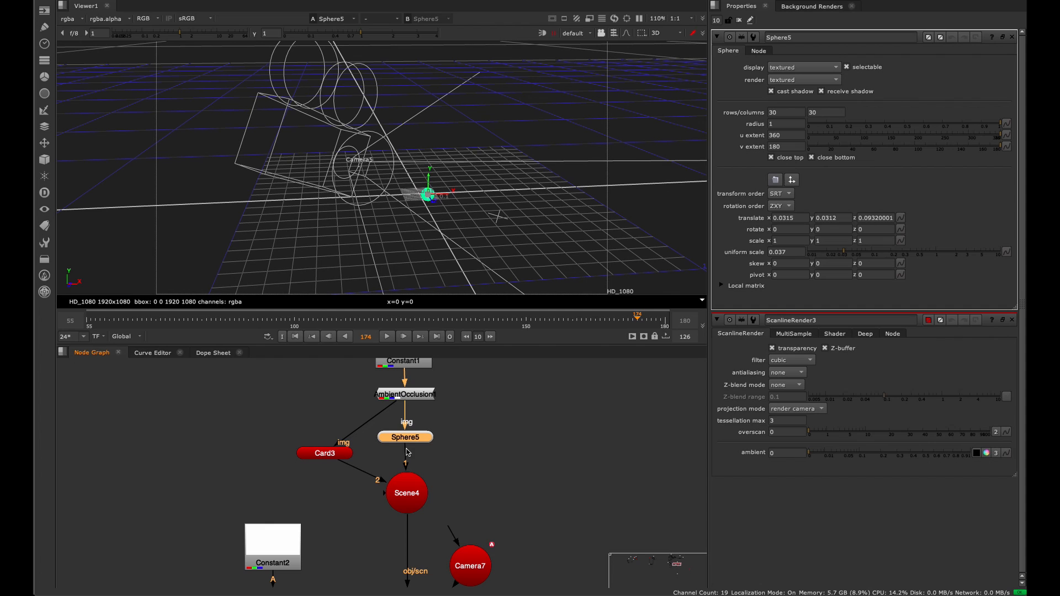
Open Card3's settings, inspect the card around the sphere in 3D, and space the Card3 and Sphere5 nodes apart.
double_click(349, 458)
drag(331, 456, 286, 434)
ctrl+drag(561, 187, 334, 166)
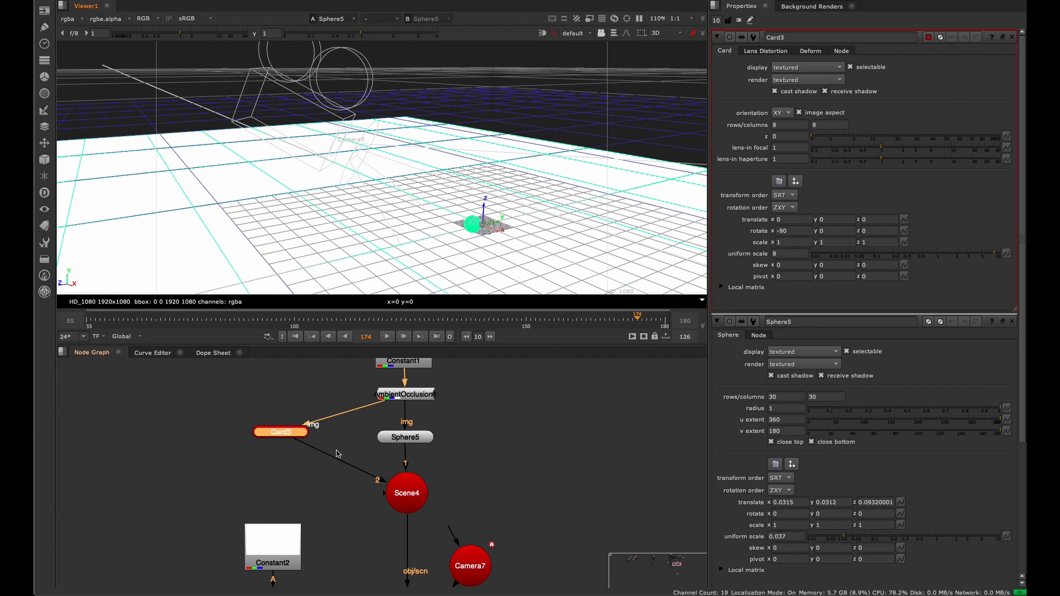
mouse_move(286, 434)
mouse_down()
mouse_move(295, 416)
mouse_move(293, 431)
mouse_up()
drag(388, 440, 398, 439)
Display AmbientOcclusion1 with its settings open, and search the available nodes for "ambient".
click(419, 398)
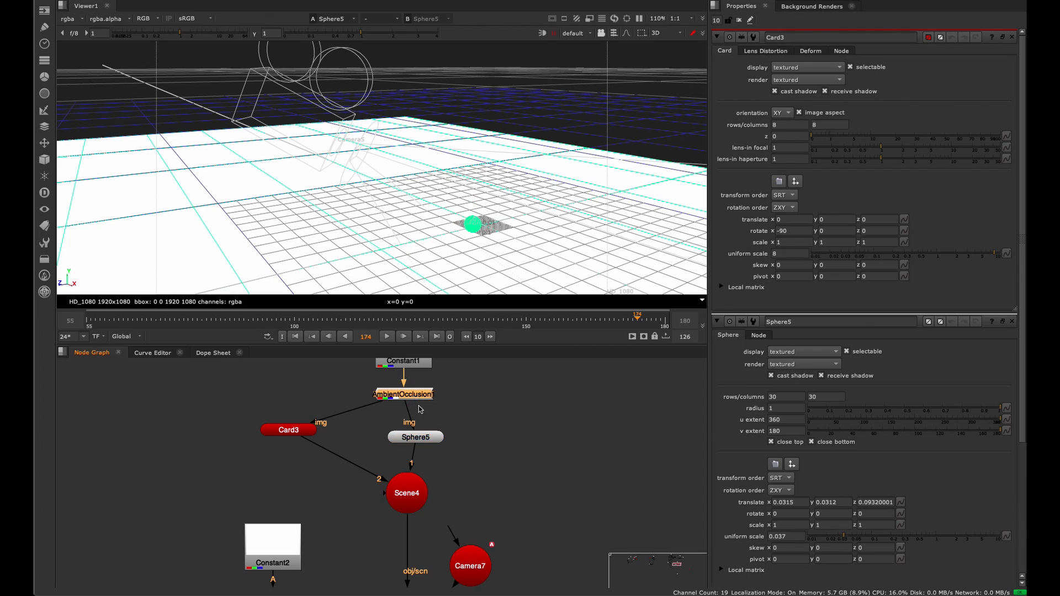
middle_drag(421, 410, 423, 433)
double_click(415, 423)
key(1)
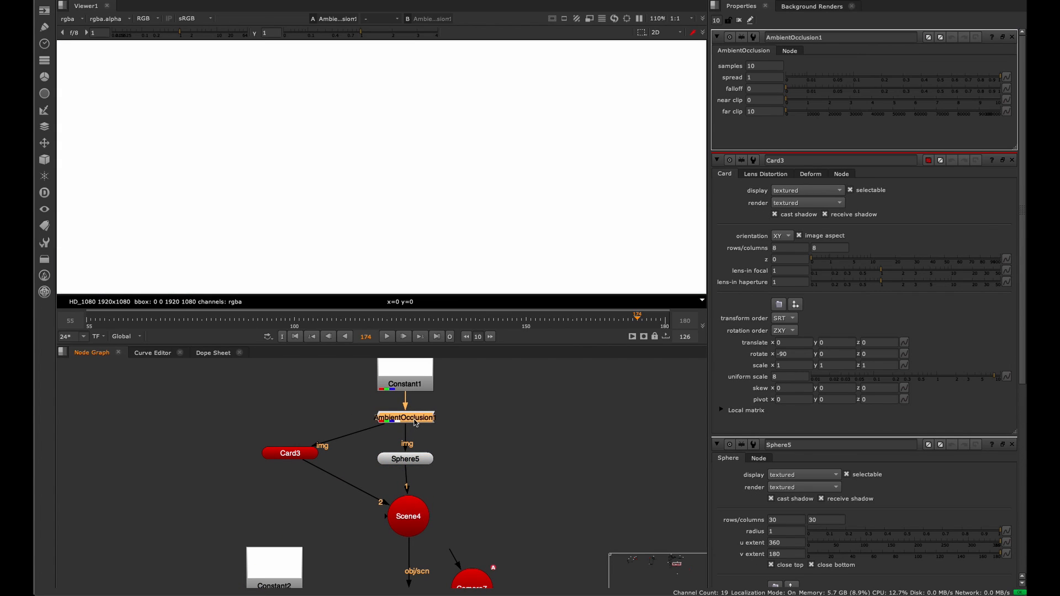
key(Tab)
text(ambient)
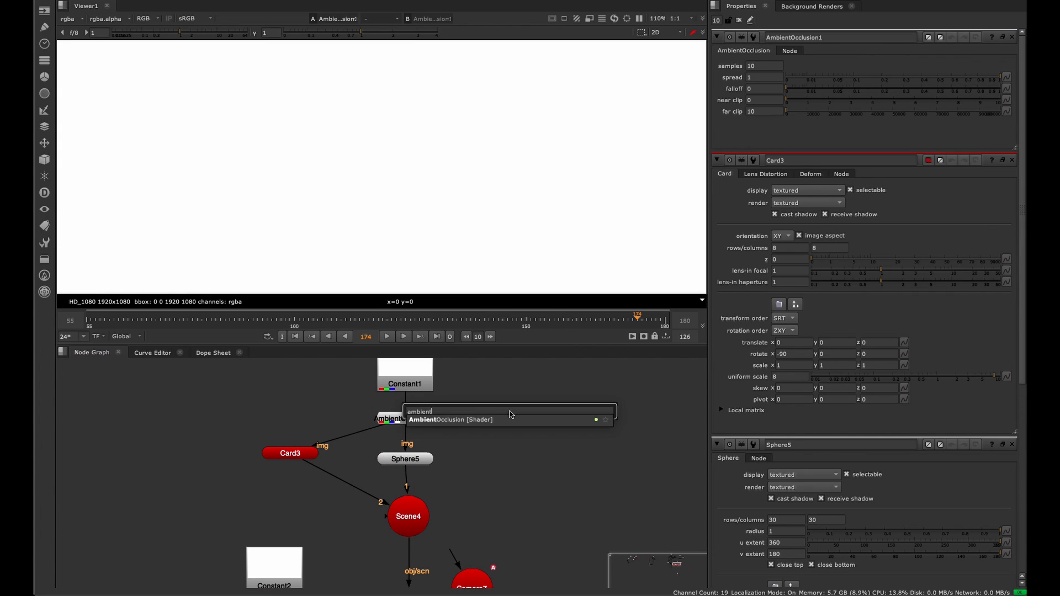
Display the Constant1 node that feeds the ambient occlusion shader, with its settings open.
click(411, 378)
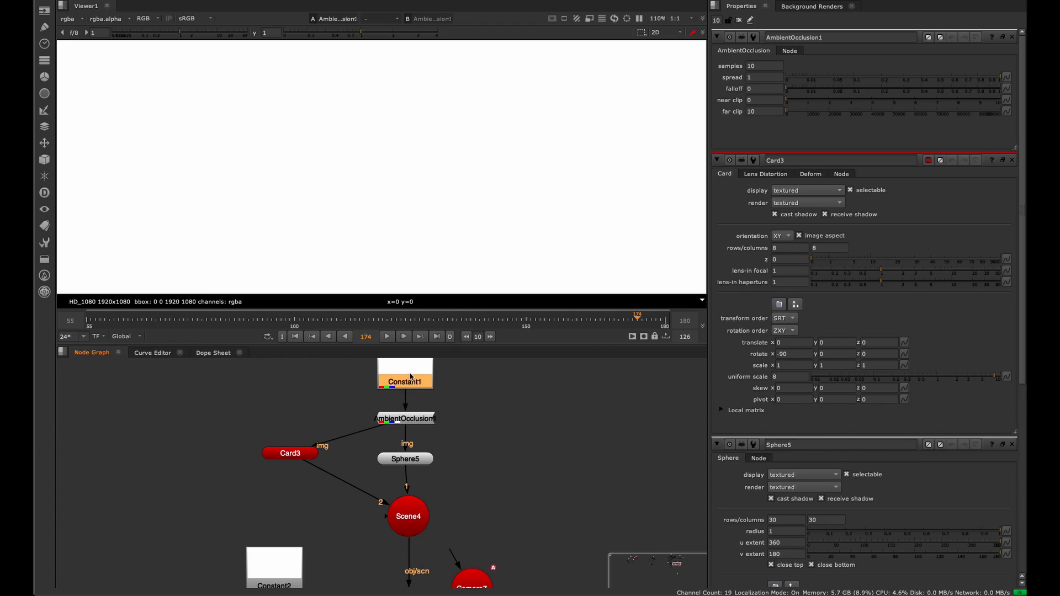
double_click(410, 380)
key(1)
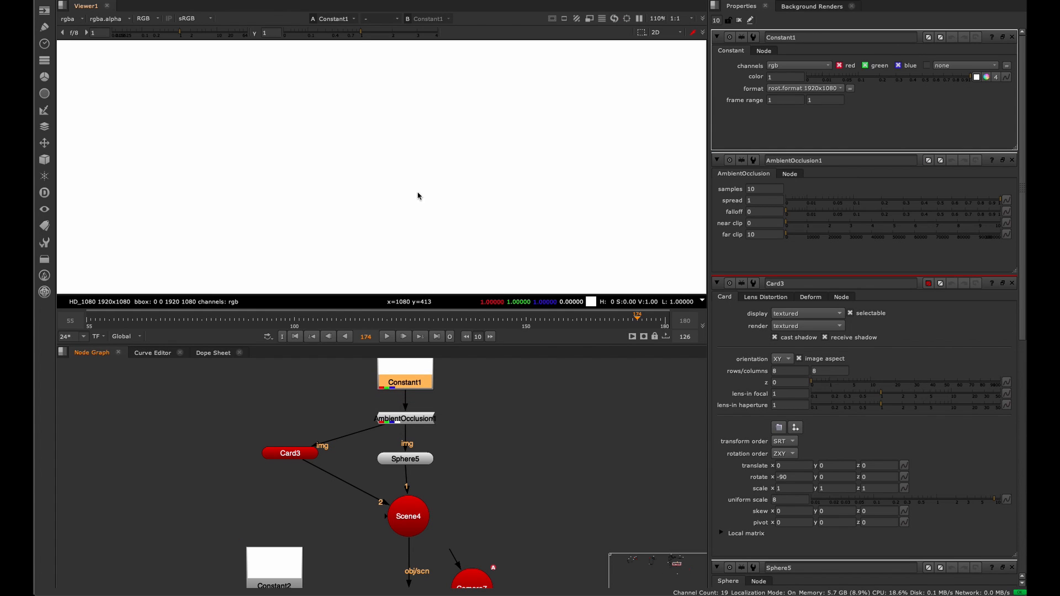
Display RayRender3, check its alpha channel, and view the full-frame ambient occlusion render in colour.
middle_drag(436, 476, 441, 357)
drag(460, 532, 352, 560)
key(1)
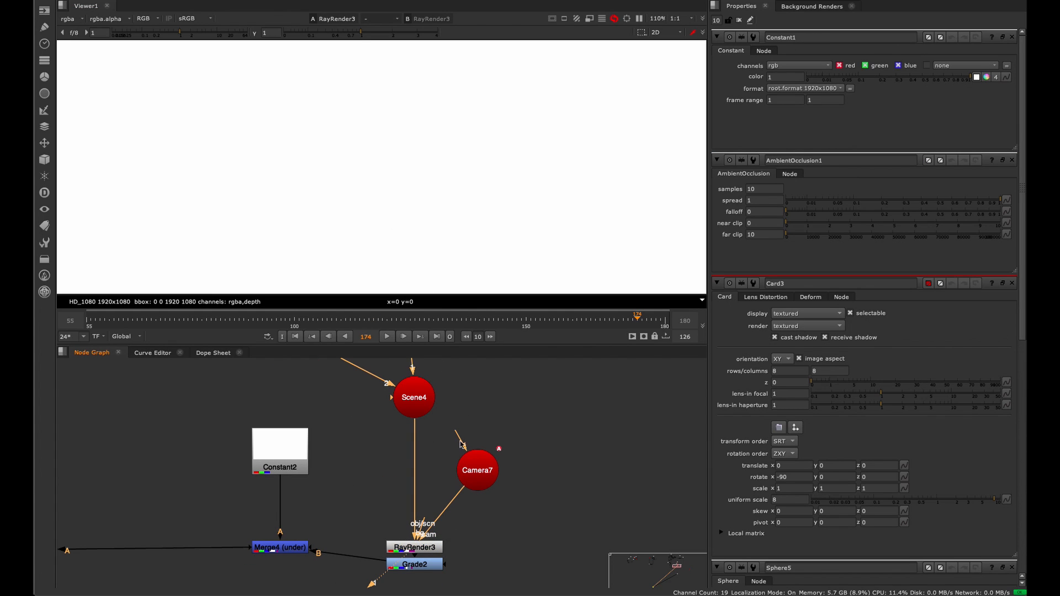
key(Tab)
key(Tab)
key(a)
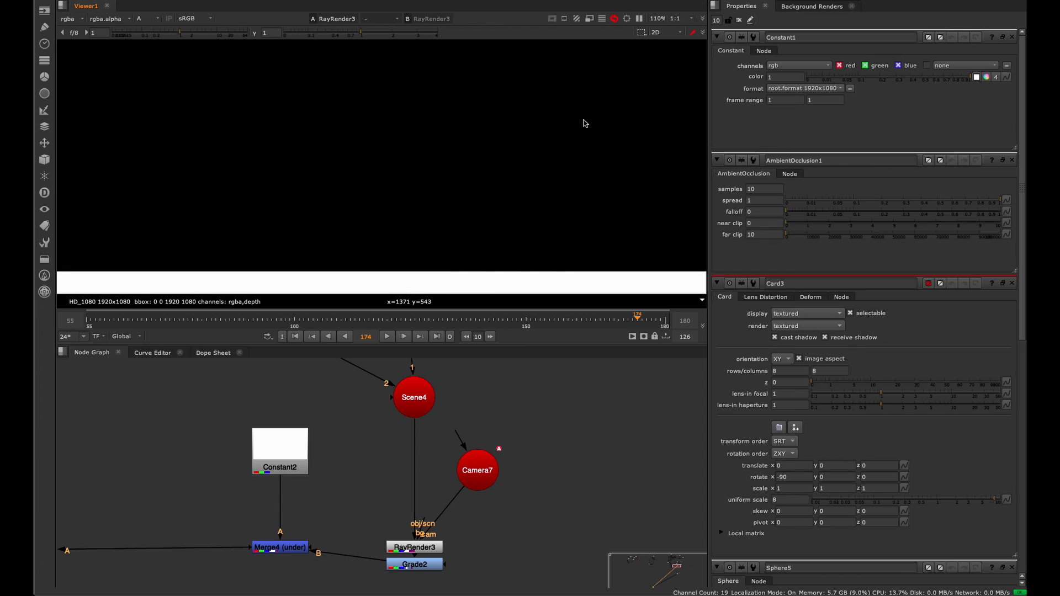
key(f)
key(a)
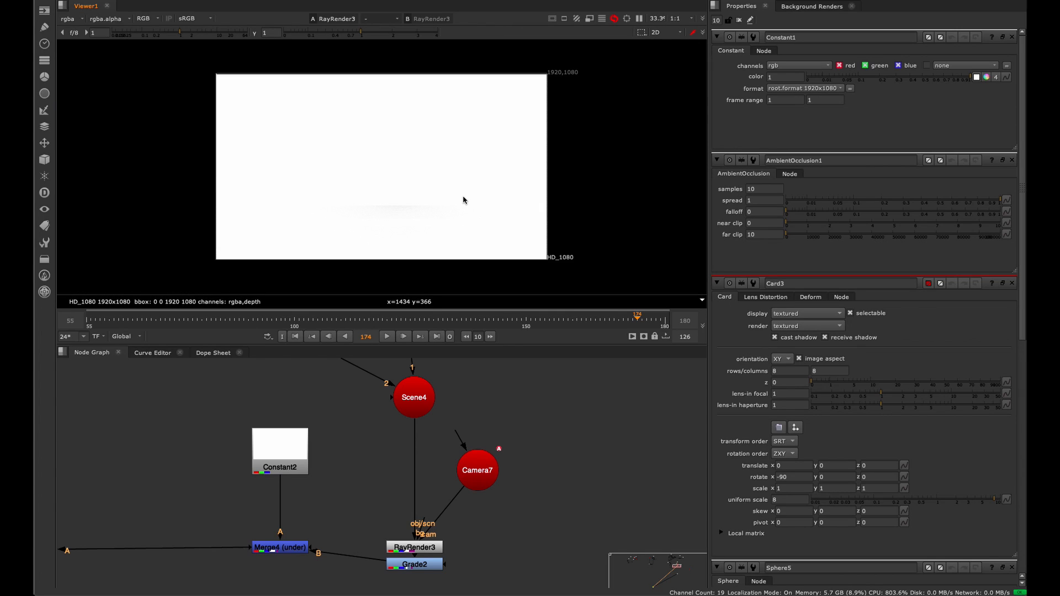
Open RayRender3's settings and move the node slightly further above Grade2.
double_click(415, 547)
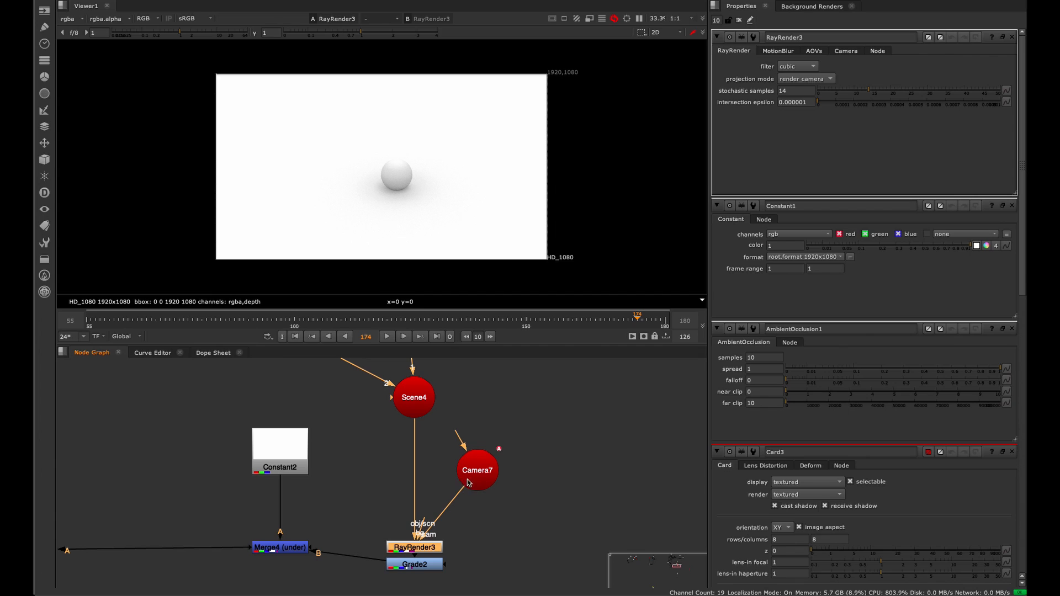
scroll(351, 486, up, 4)
middle_drag(367, 542, 301, 472)
mouse_move(377, 481)
mouse_down()
mouse_move(369, 448)
mouse_move(384, 456)
mouse_move(377, 466)
mouse_up()
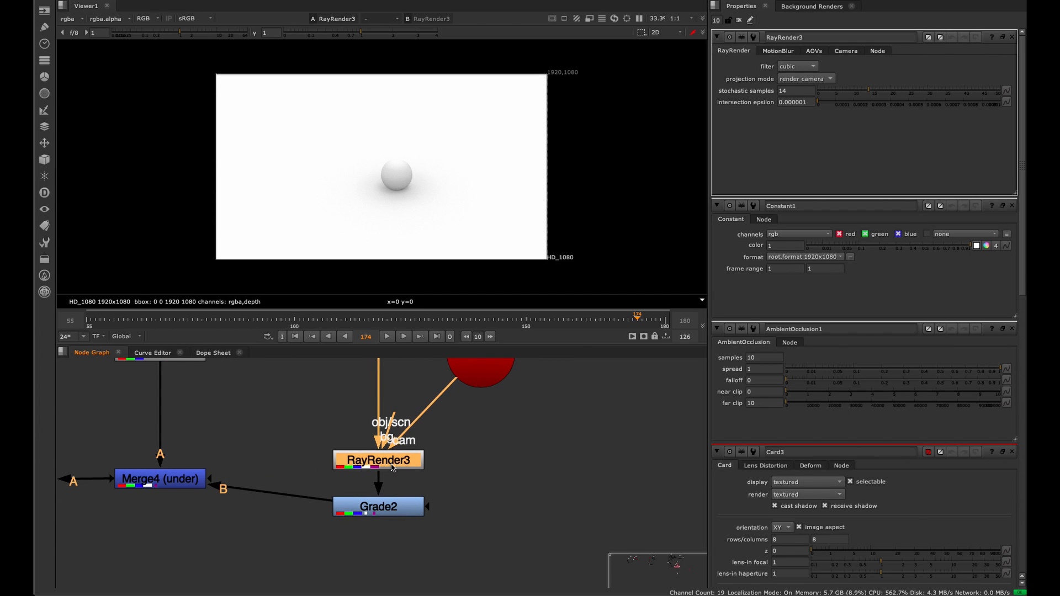
Add a ScanlineRender node beside RayRender3 for comparison and delete it again.
click(500, 446)
key(Tab)
text(scan)
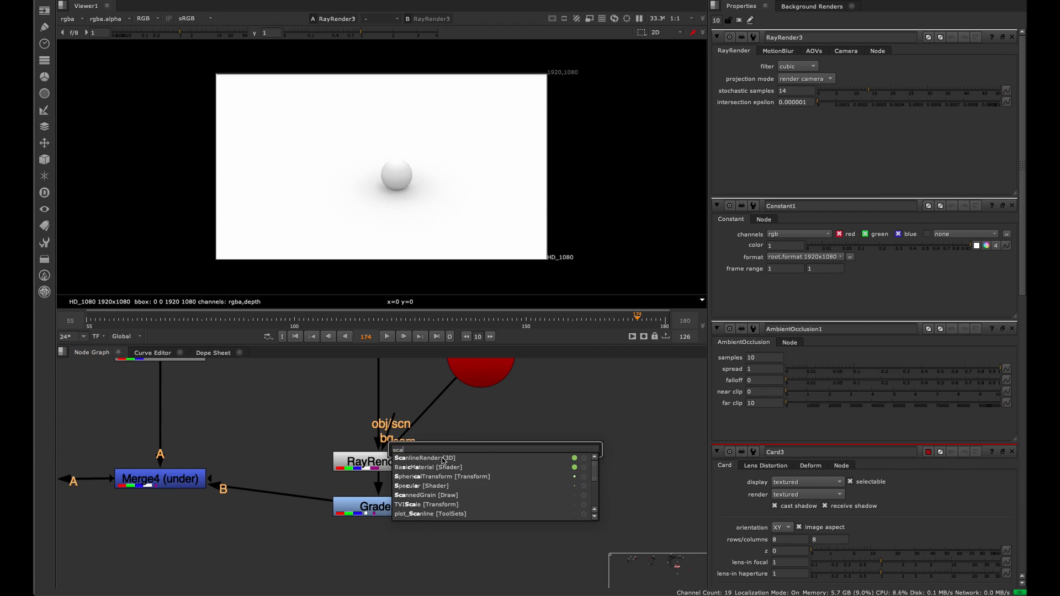
key(Return)
drag(500, 450, 501, 462)
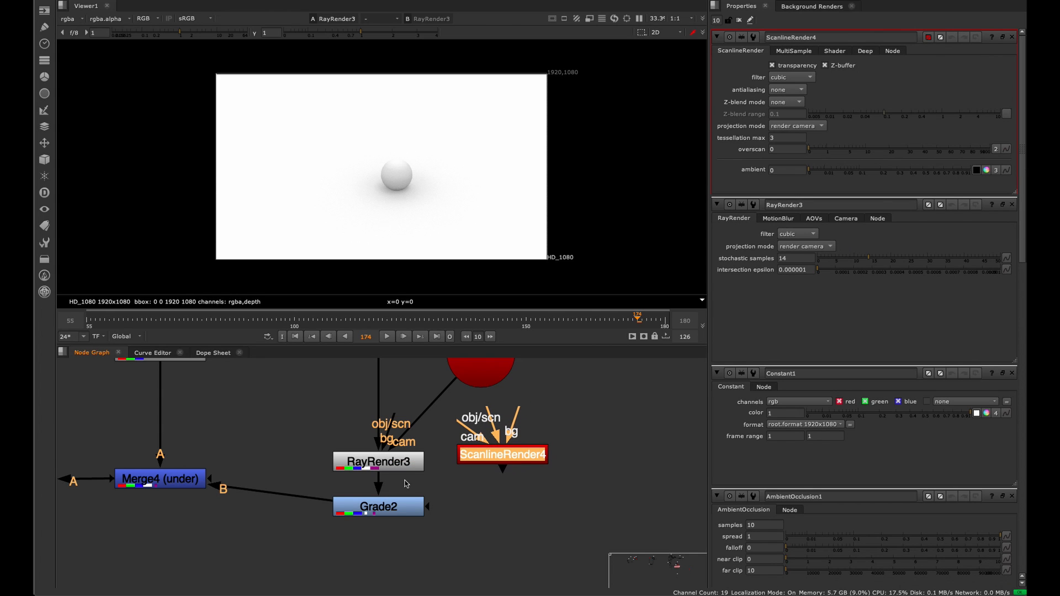
mouse_move(396, 462)
mouse_down()
mouse_move(402, 455)
mouse_move(367, 448)
mouse_move(396, 452)
mouse_up()
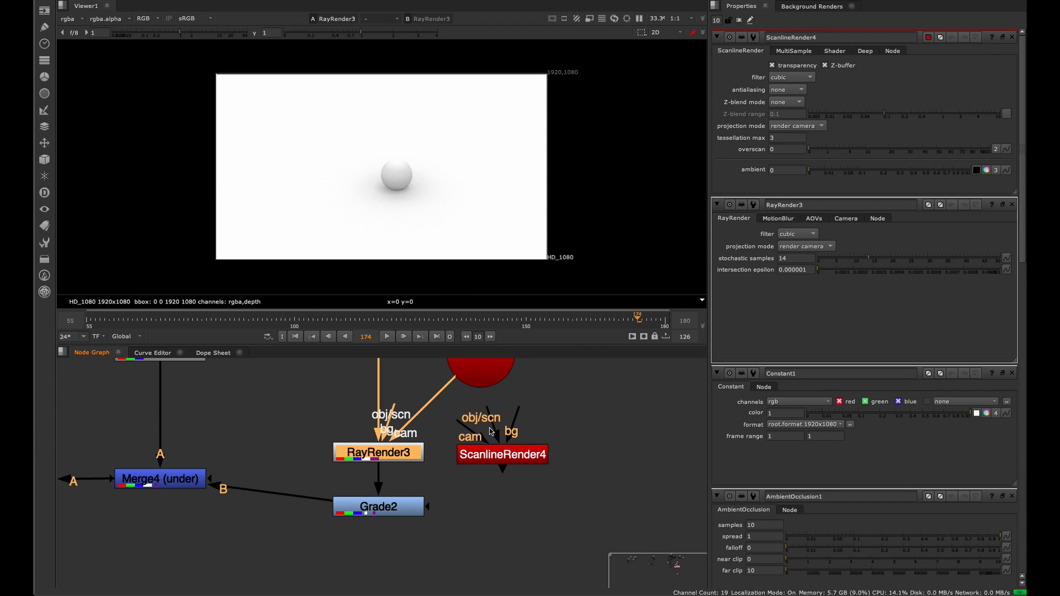
click(499, 454)
key(Delete)
Display Grade2's ambient occlusion result and go to frame 55.
click(349, 508)
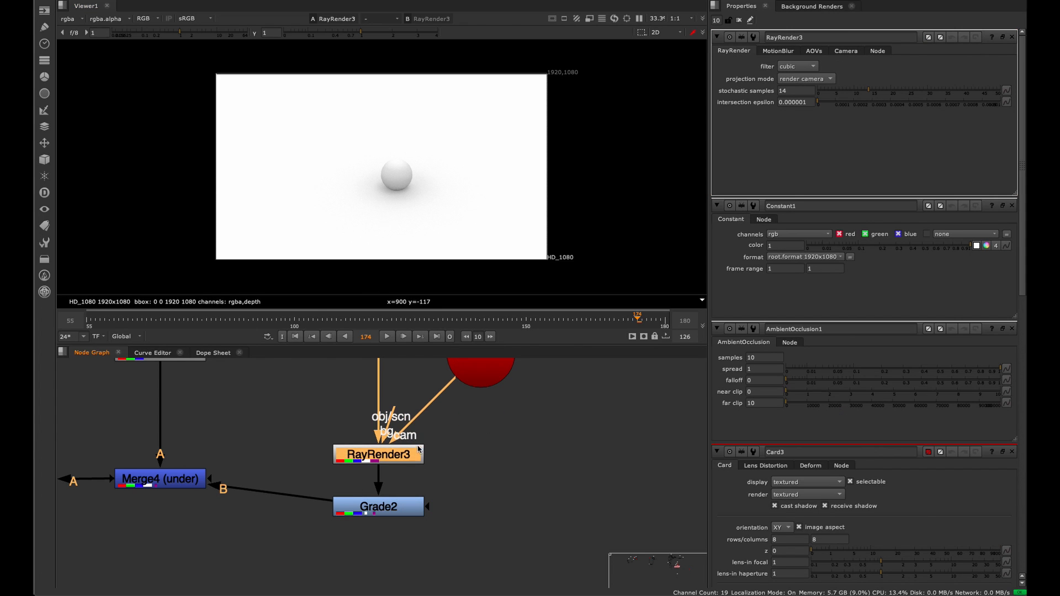
key(1)
middle_drag(270, 467, 447, 466)
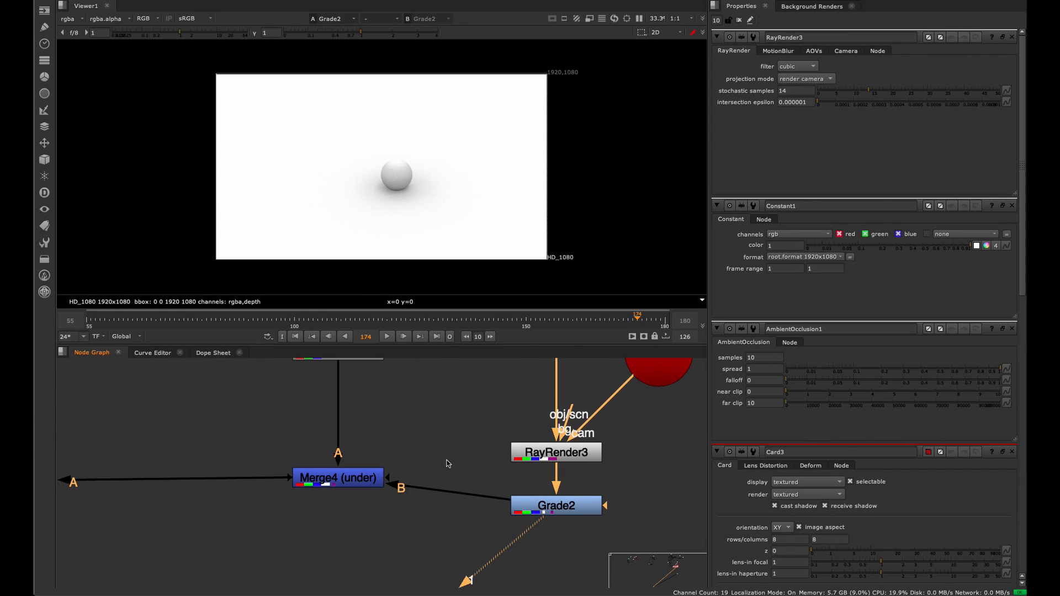
drag(447, 468, 286, 405)
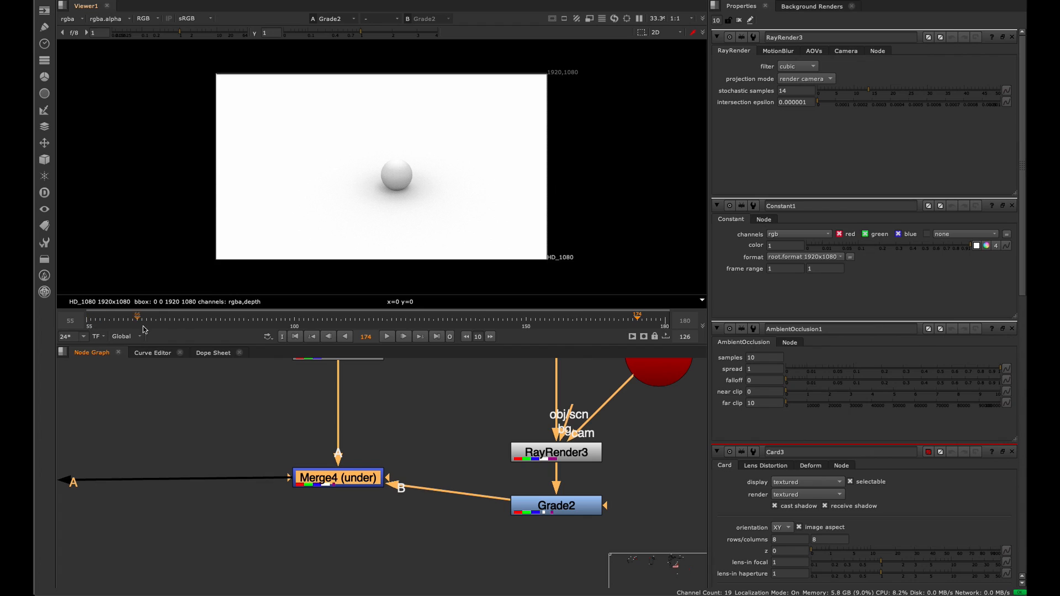
click(87, 324)
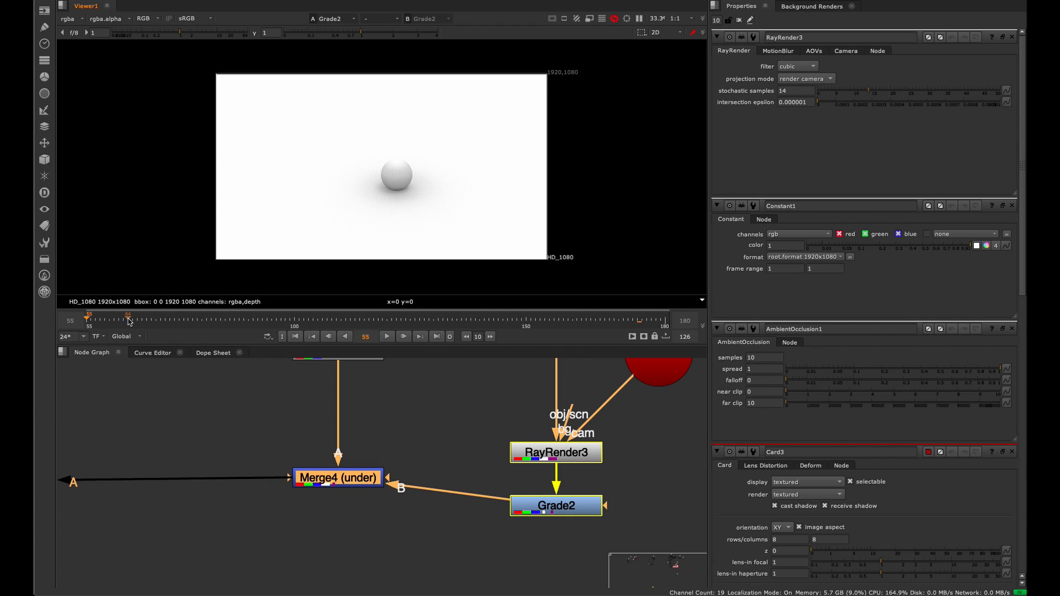
click(420, 433)
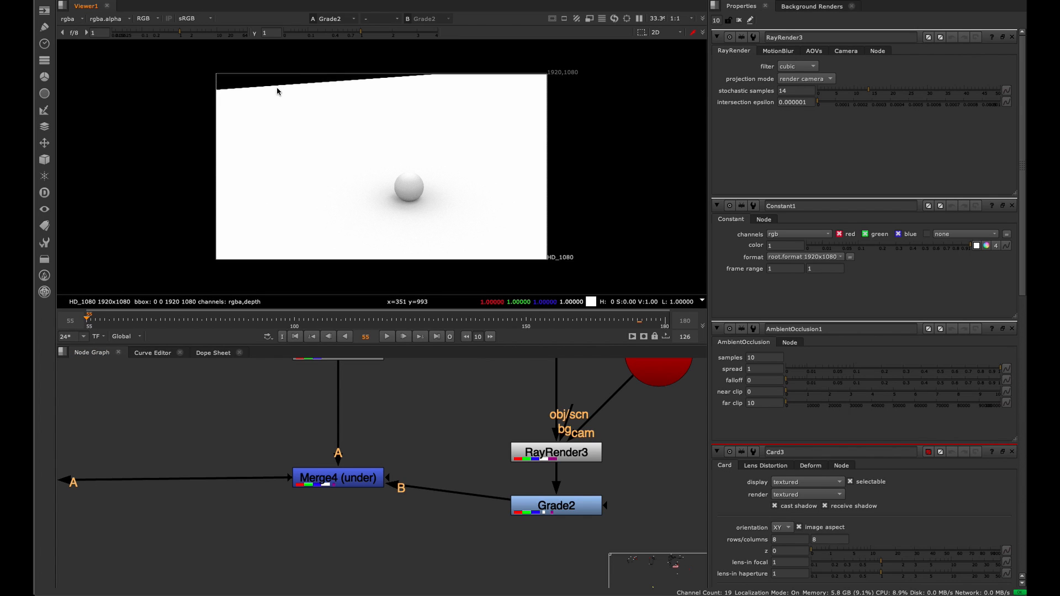
Inspect the ground card's extent around the camera in the 3D view, and return to the rendered 2D image.
key(Tab)
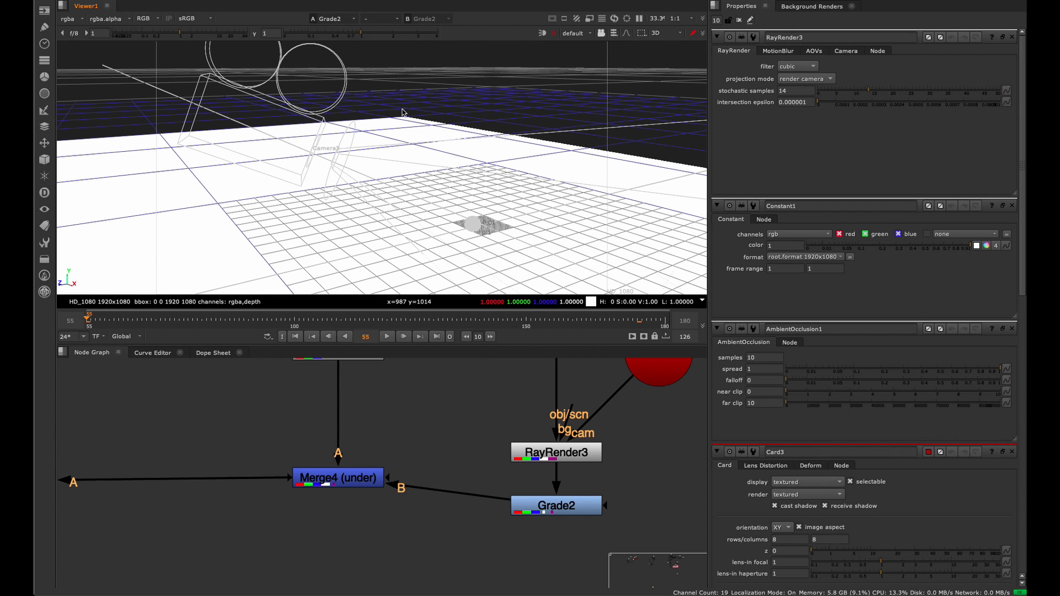
ctrl+drag(451, 132, 612, 114)
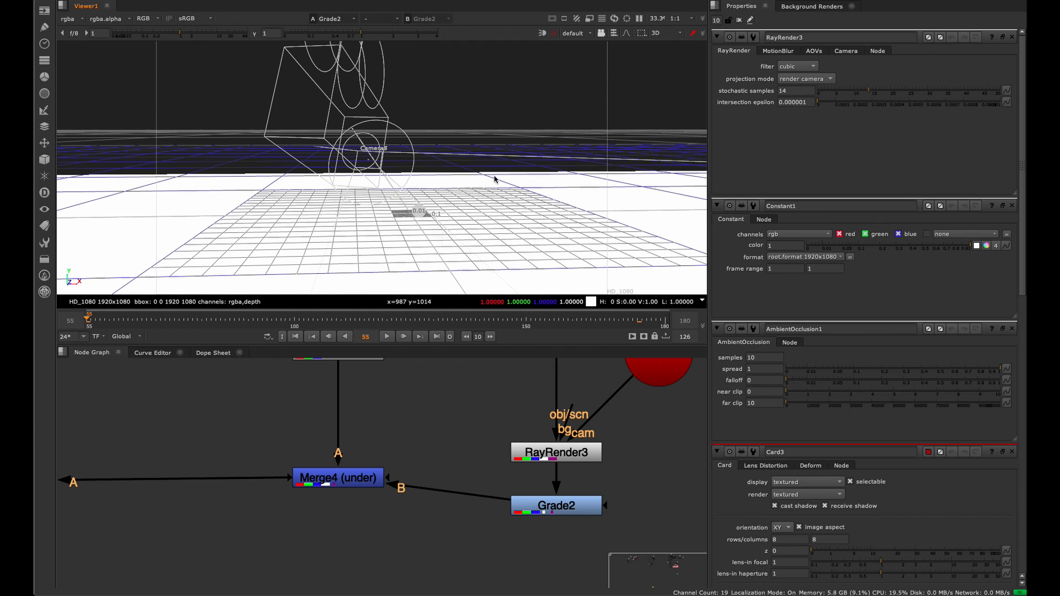
key(Tab)
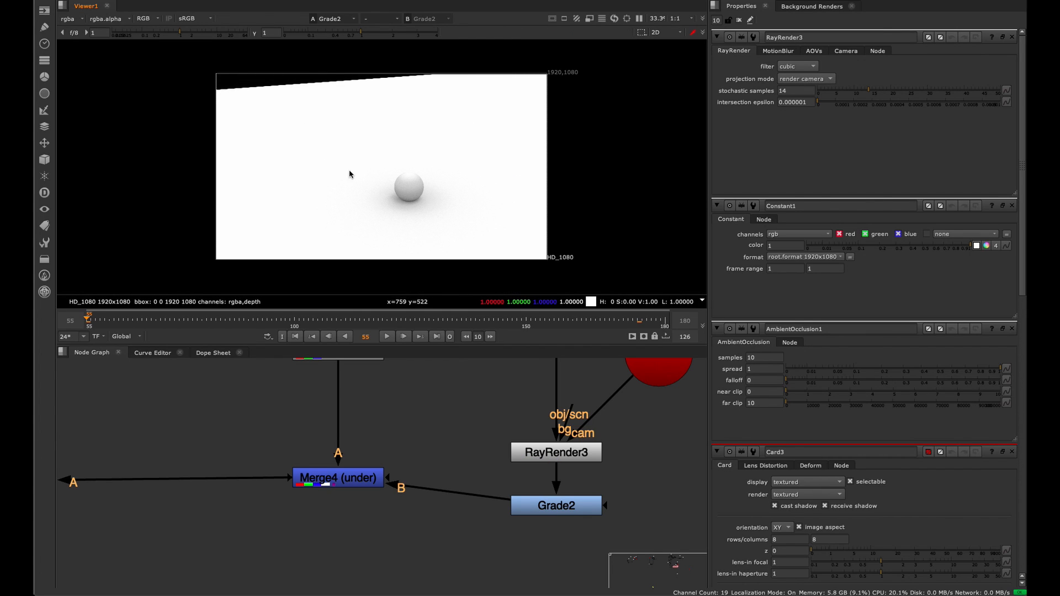
Move Constant2 closer to the Merge4 under node.
middle_drag(526, 441, 365, 420)
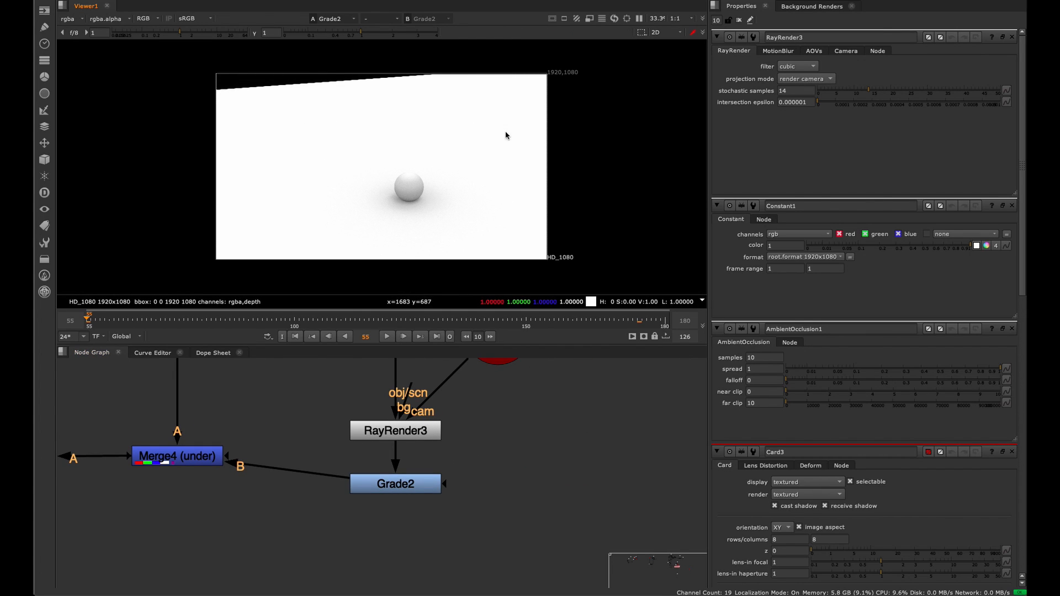
scroll(230, 411, down, 1)
middle_drag(229, 388, 348, 469)
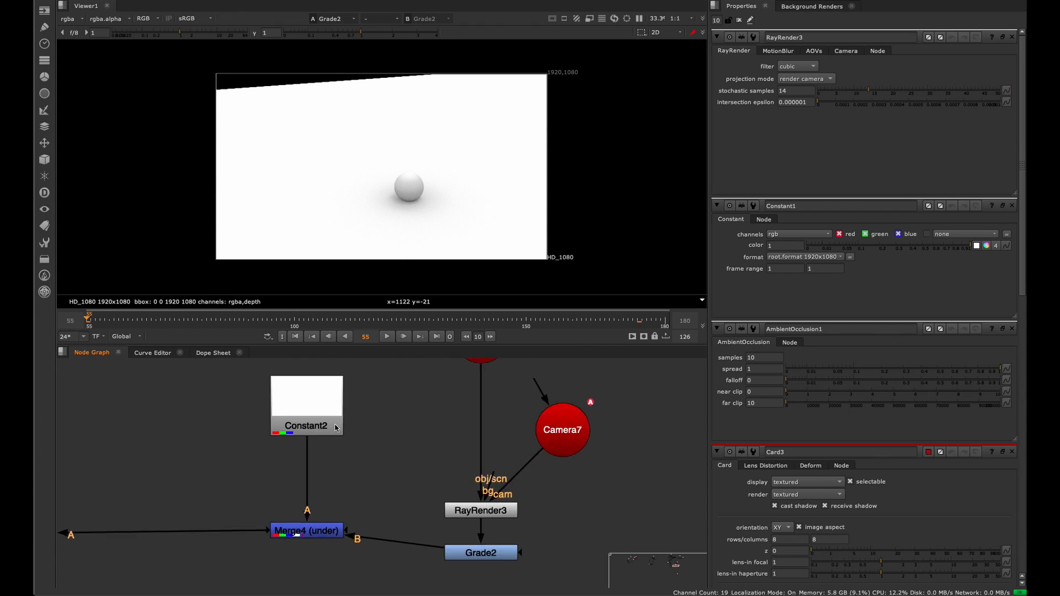
scroll(330, 431, up, 2)
drag(324, 426, 326, 454)
middle_drag(345, 487, 308, 440)
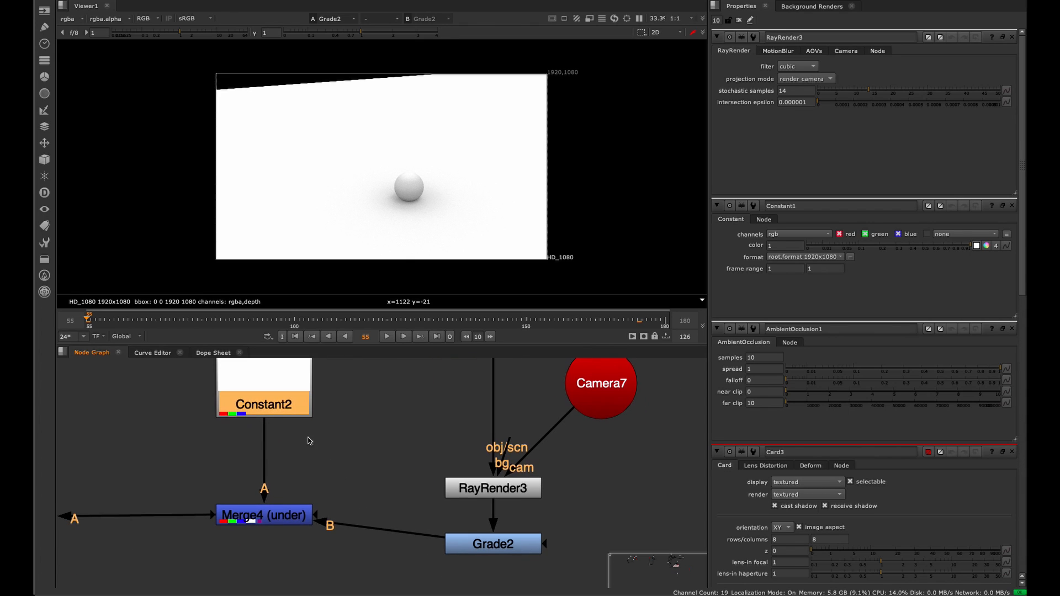
Display the Merge4 under result at frame 55 and inspect the upper edge of the ambient occlusion image.
click(260, 517)
key(1)
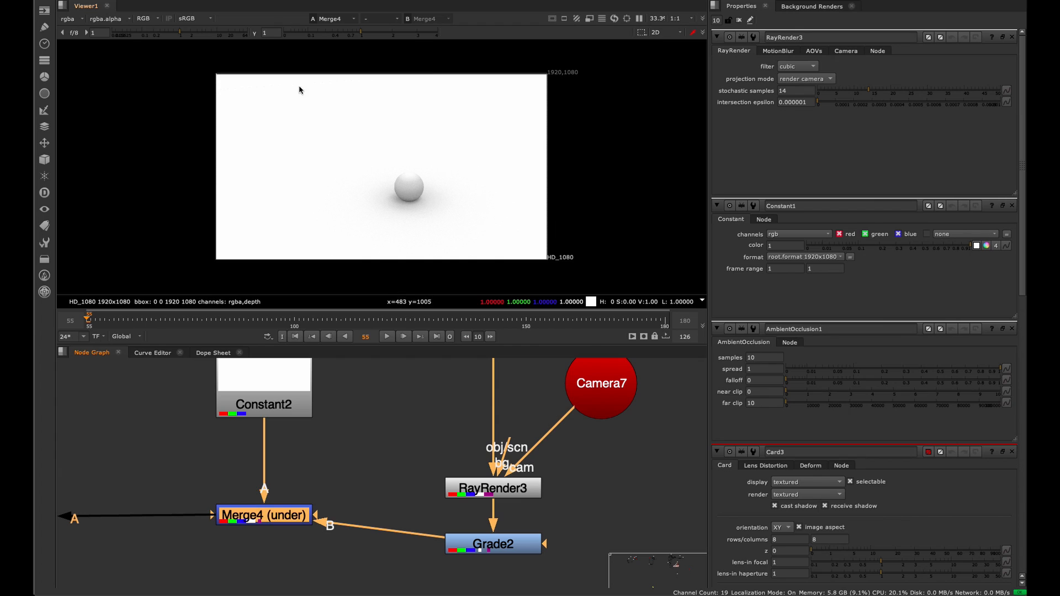
key(f)
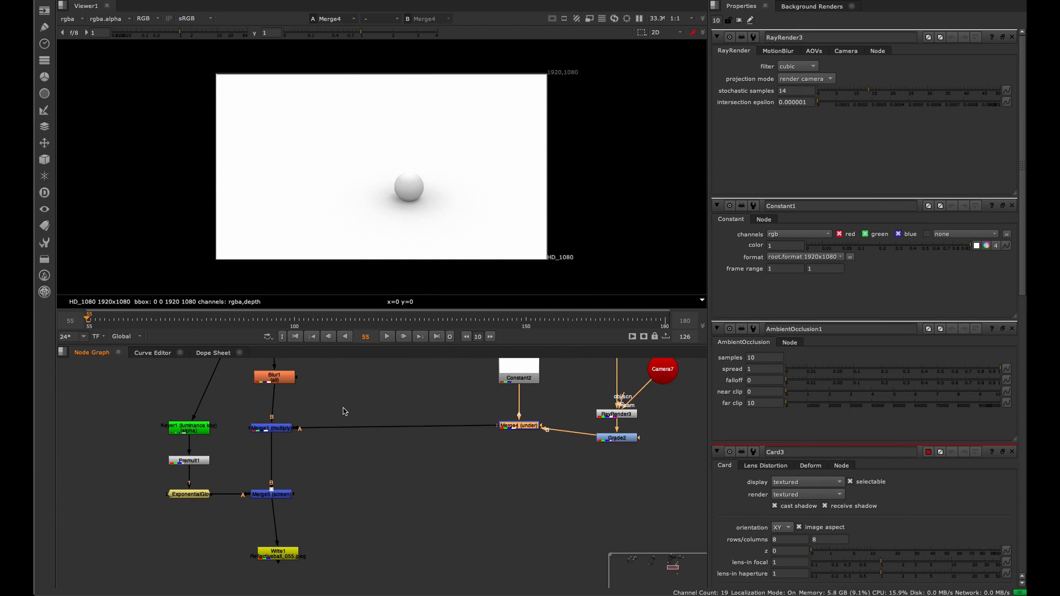
Display the Merge1 multiply result and inspect the ambient occlusion shadow around the reflective sphere.
scroll(331, 417, up, 5)
click(257, 448)
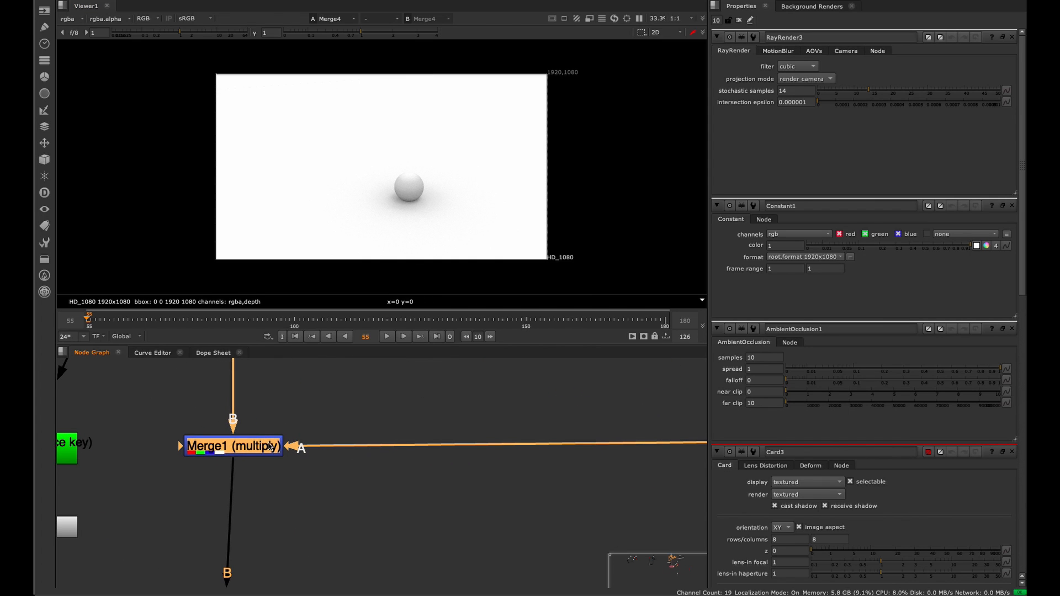
double_click(270, 446)
key(1)
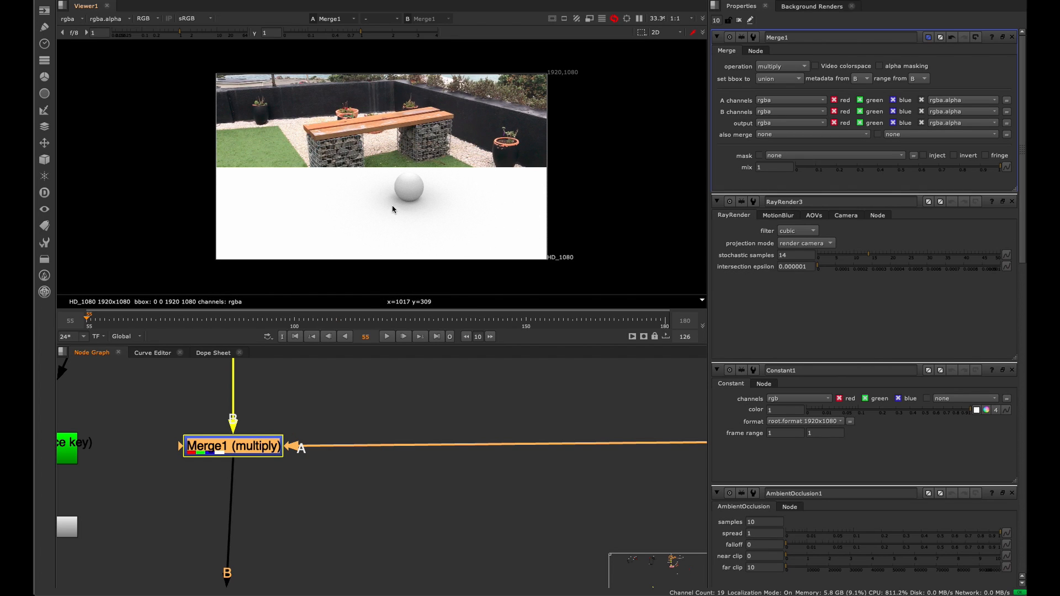
scroll(431, 194, up, 2)
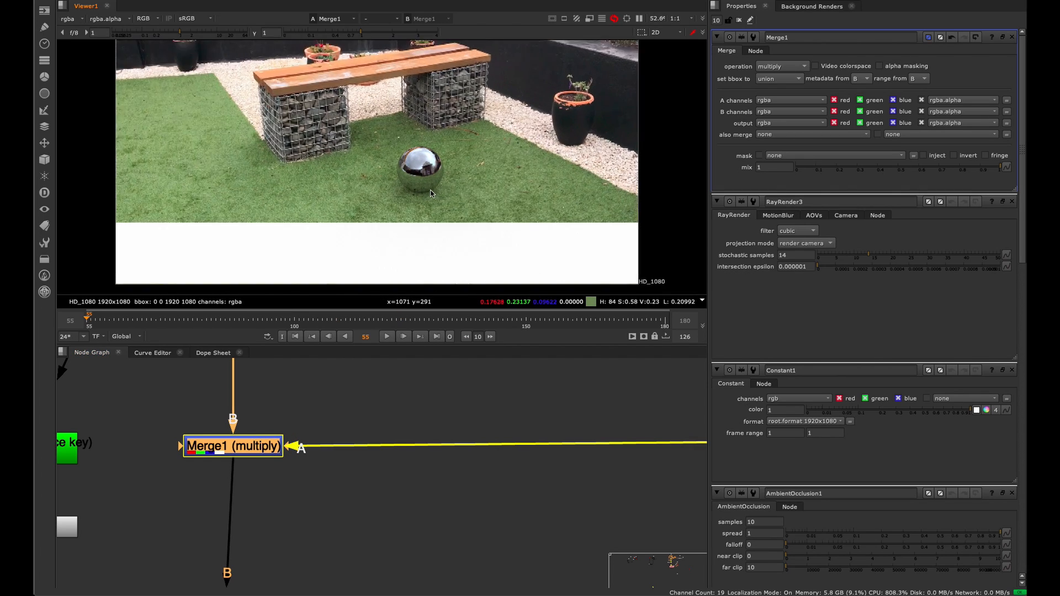
scroll(432, 193, up, 1)
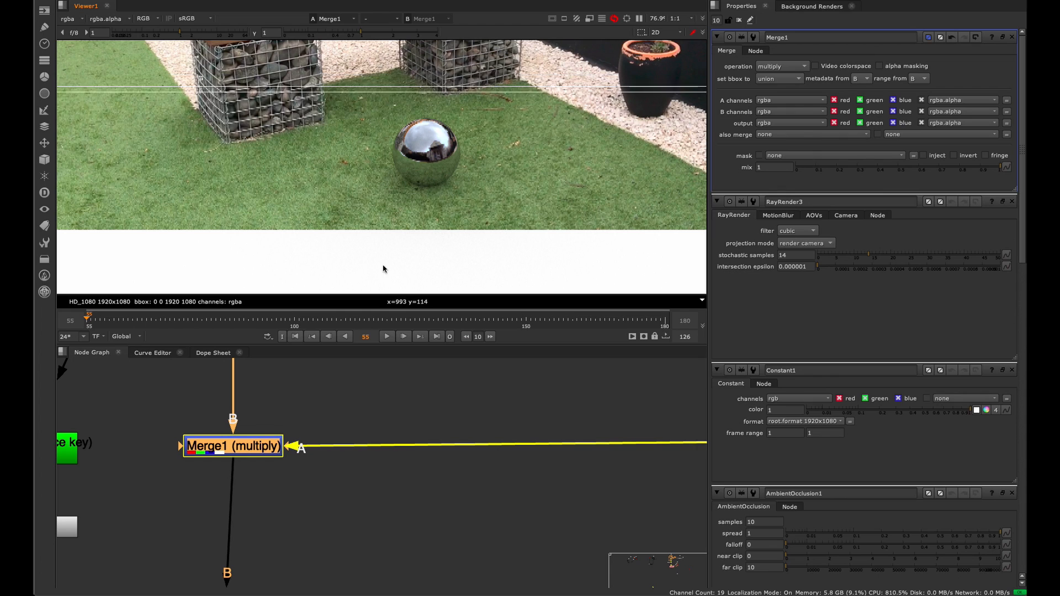
scroll(384, 265, down, 3)
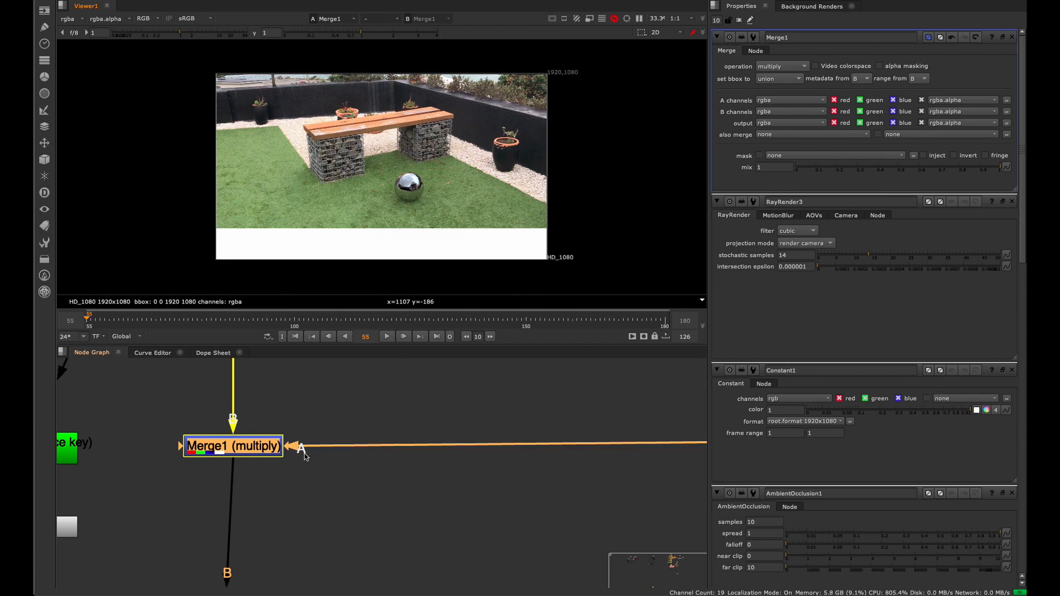
scroll(301, 497, down, 2)
middle_drag(300, 497, 417, 436)
drag(446, 463, 283, 556)
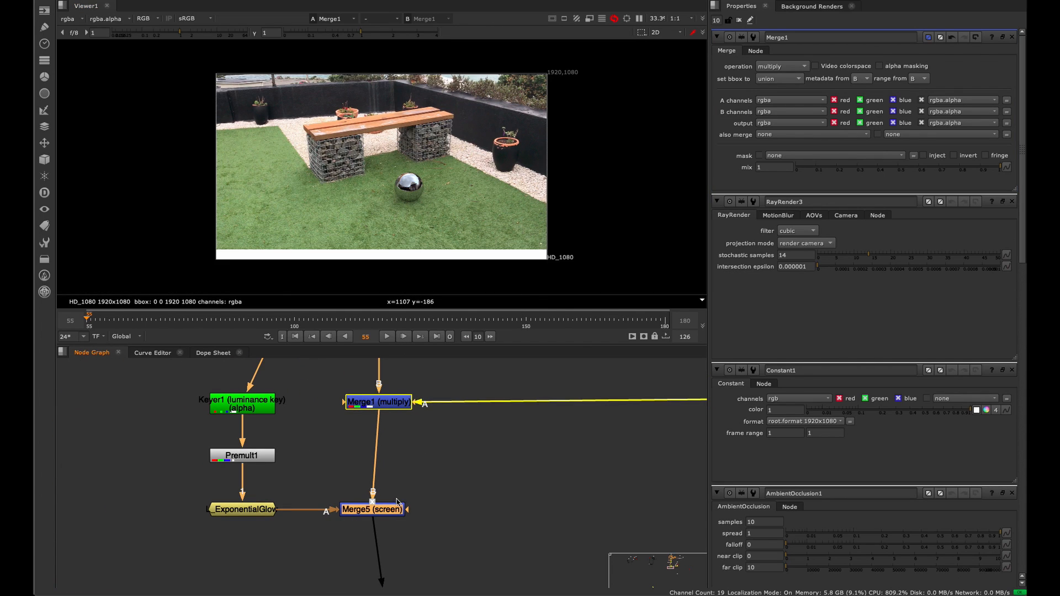
middle_drag(396, 503, 385, 559)
scroll(462, 176, up, 3)
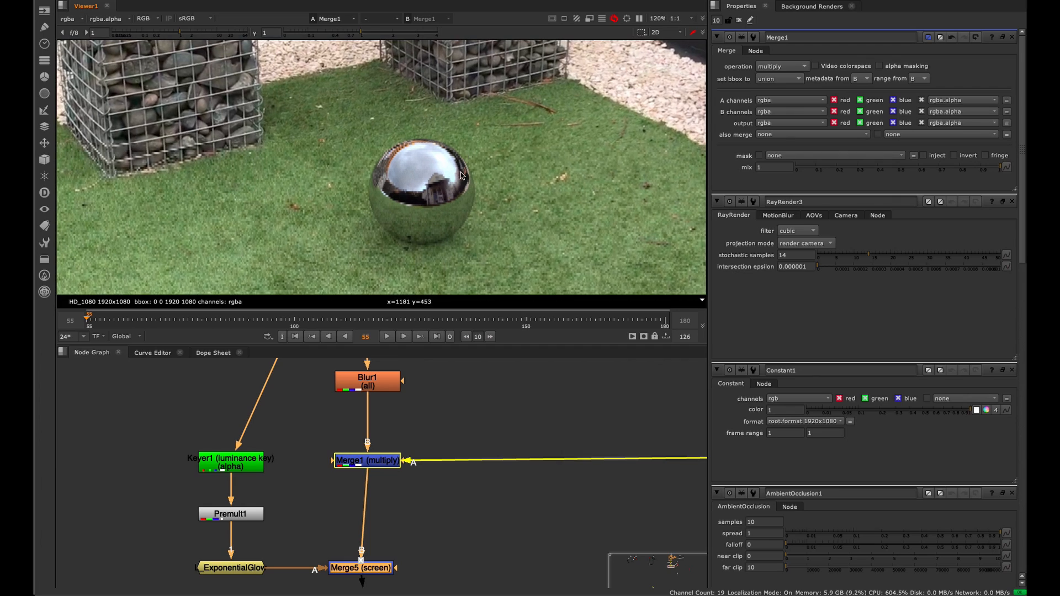
Open Keyer1's luminance key settings and inspect its alpha matte of the sphere's highlights.
click(246, 467)
key(1)
double_click(247, 468)
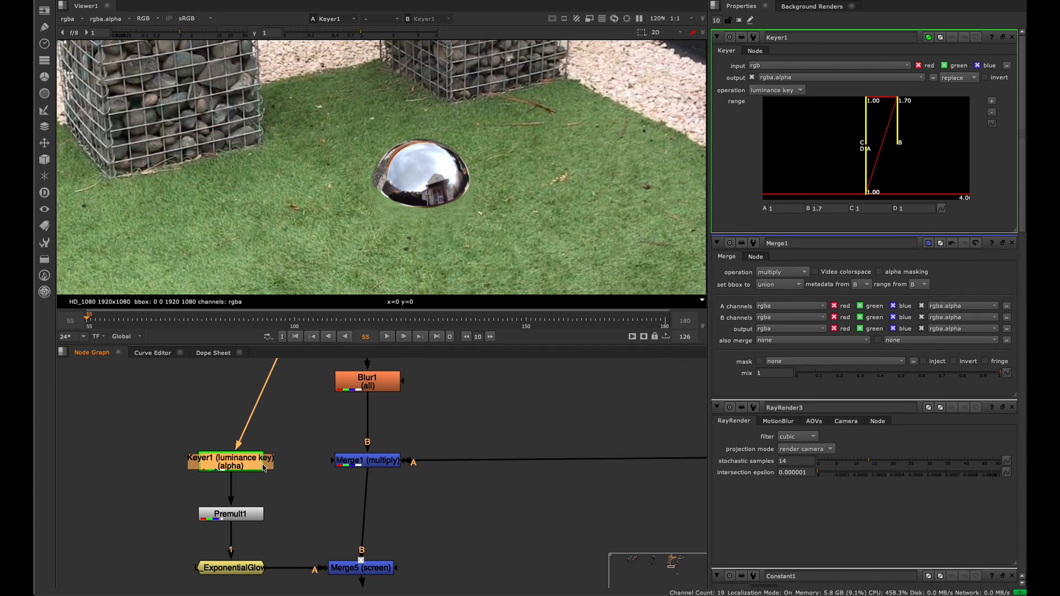
key(a)
scroll(461, 174, up, 3)
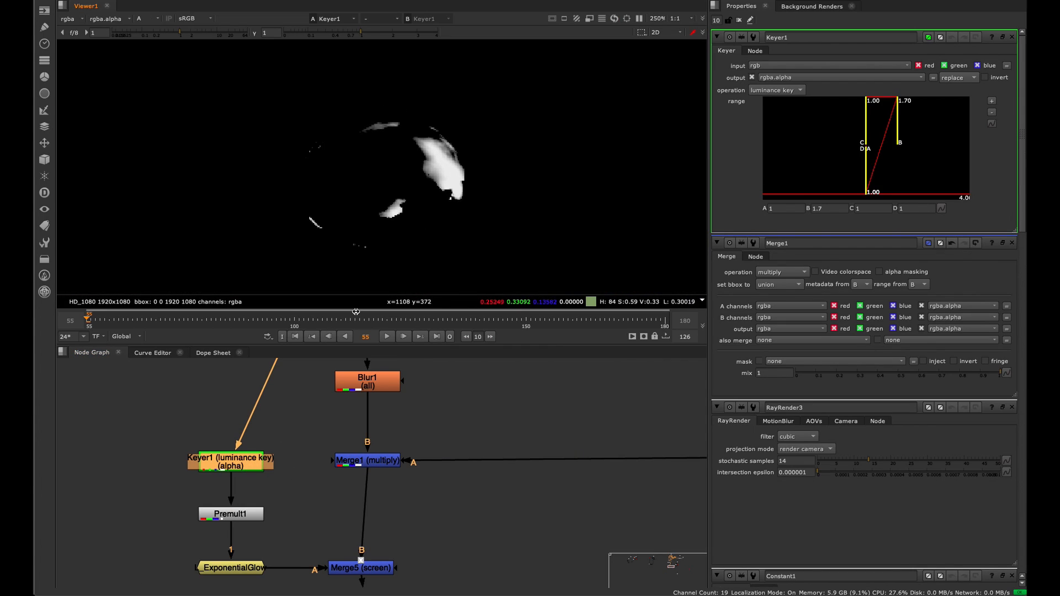
Display the Merge3 over result in full colour to examine the sphere before keying.
middle_drag(360, 426, 337, 525)
middle_drag(315, 391, 262, 564)
drag(374, 407, 262, 455)
key(1)
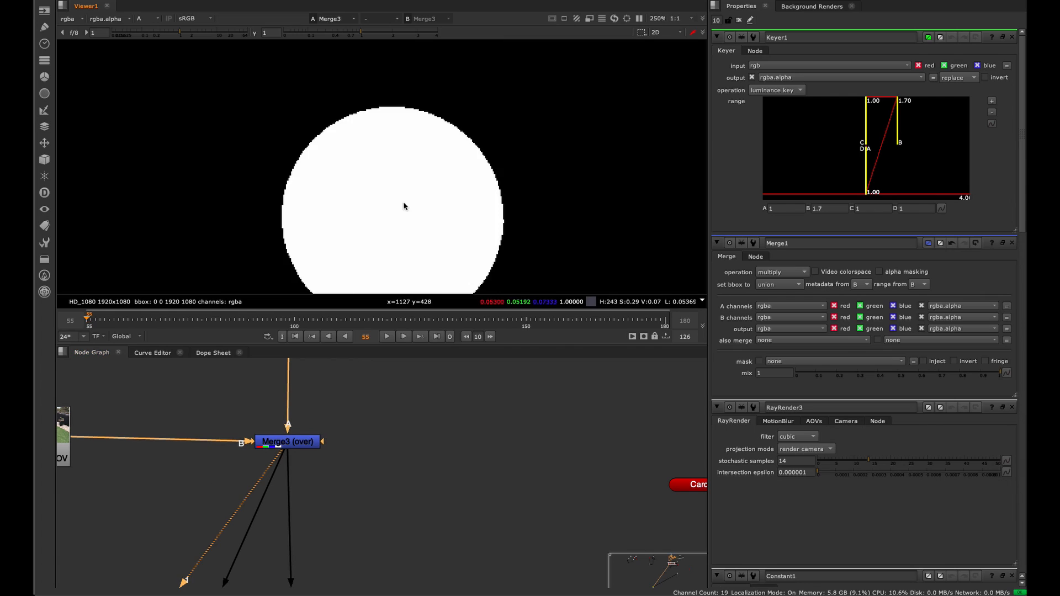
key(a)
middle_drag(296, 483, 381, 312)
middle_drag(263, 554, 319, 422)
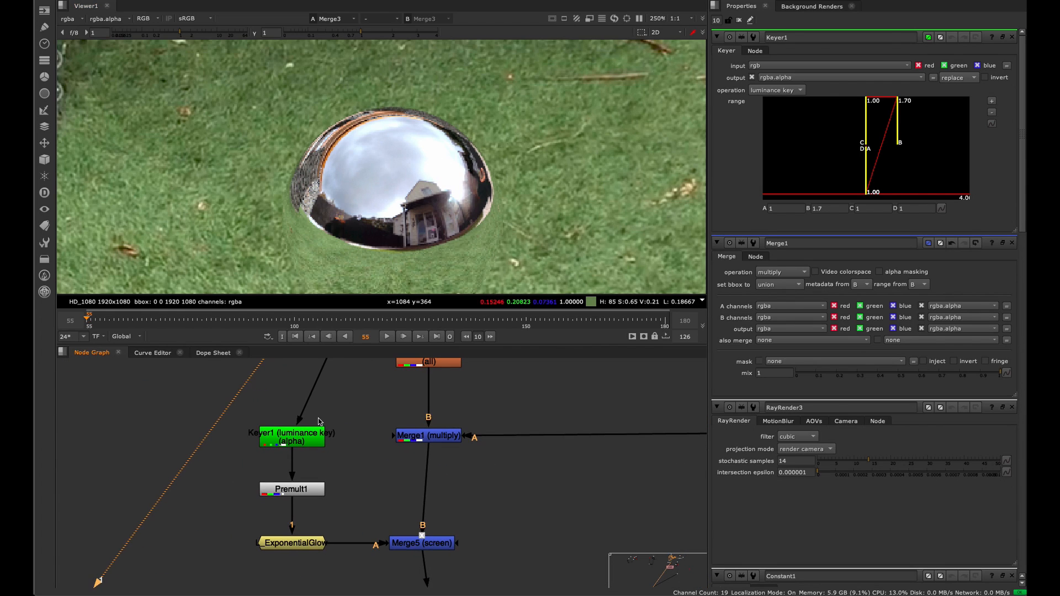
View Keyer1's alpha matte again, and display Premult1's isolated highlights in colour.
click(313, 433)
key(1)
key(a)
middle_drag(346, 505, 355, 431)
drag(376, 405, 213, 451)
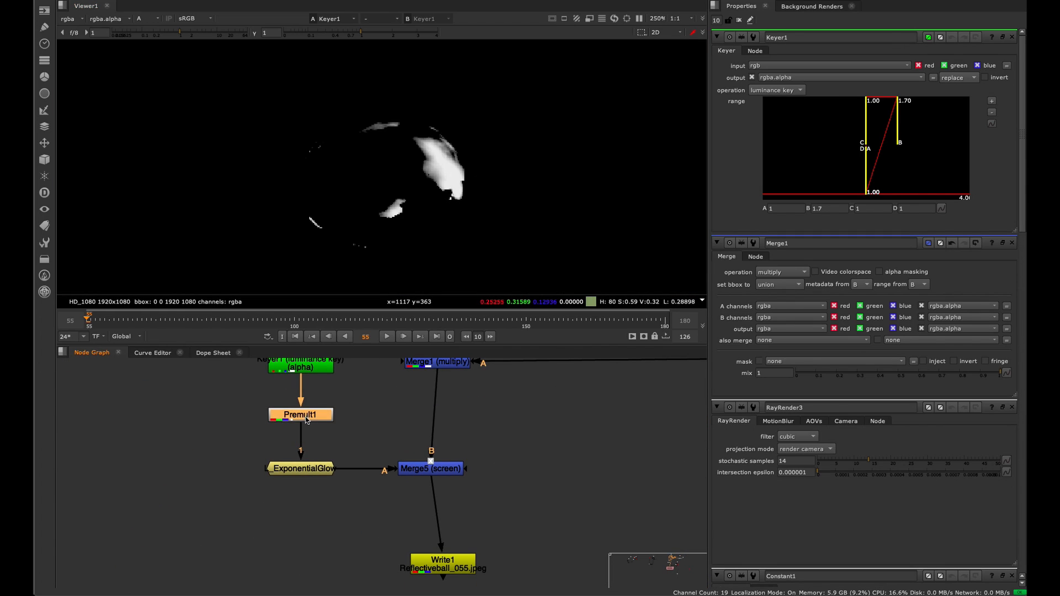
key(1)
key(a)
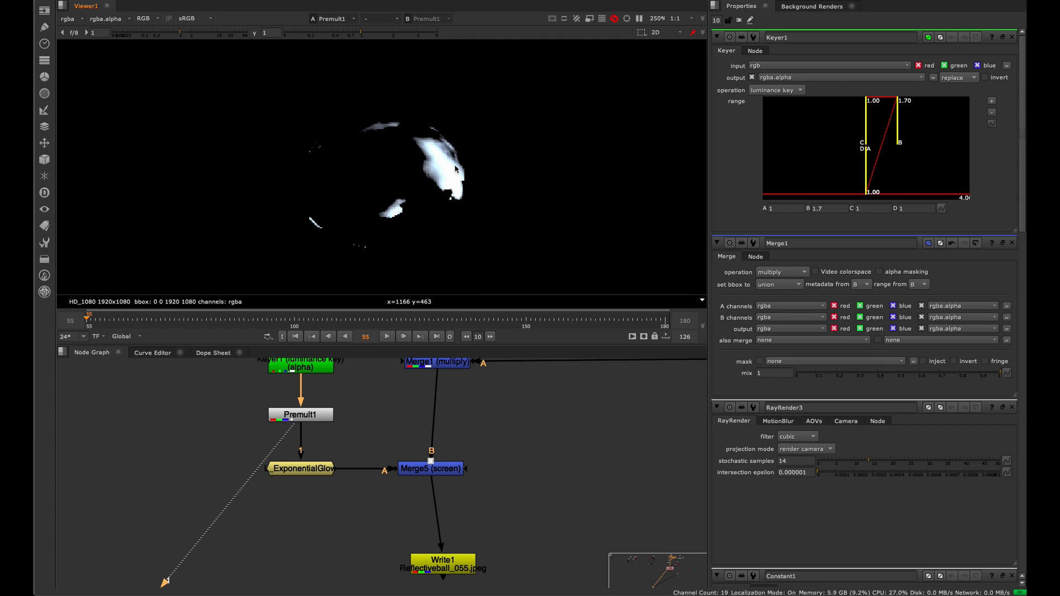
Display the ExponentialGlow output, and view it combined with the plate through the Merge5 screen node.
middle_drag(301, 474, 219, 467)
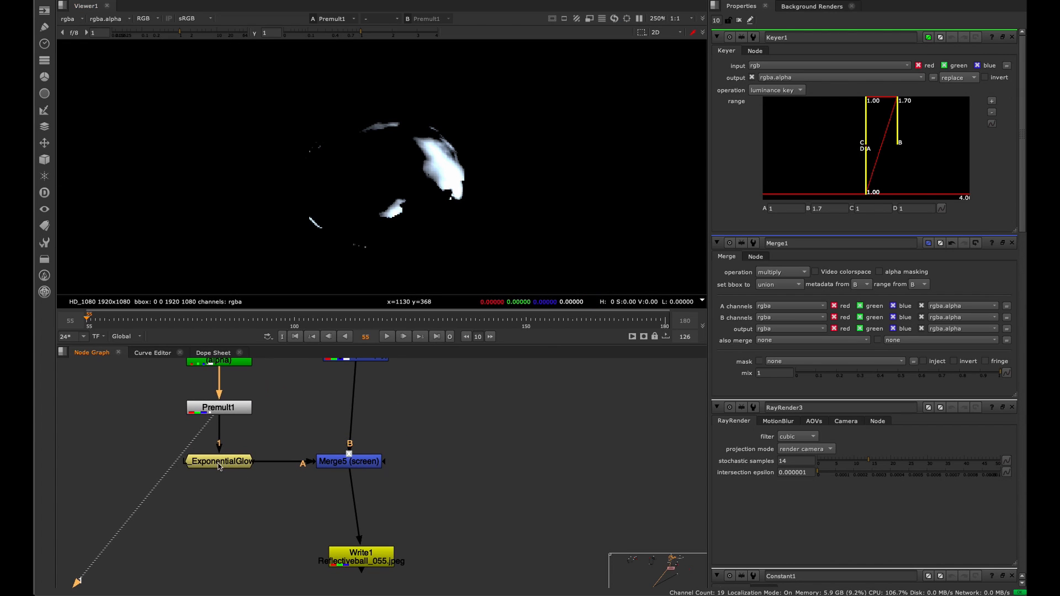
click(218, 466)
key(1)
click(243, 482)
click(344, 464)
key(1)
click(343, 480)
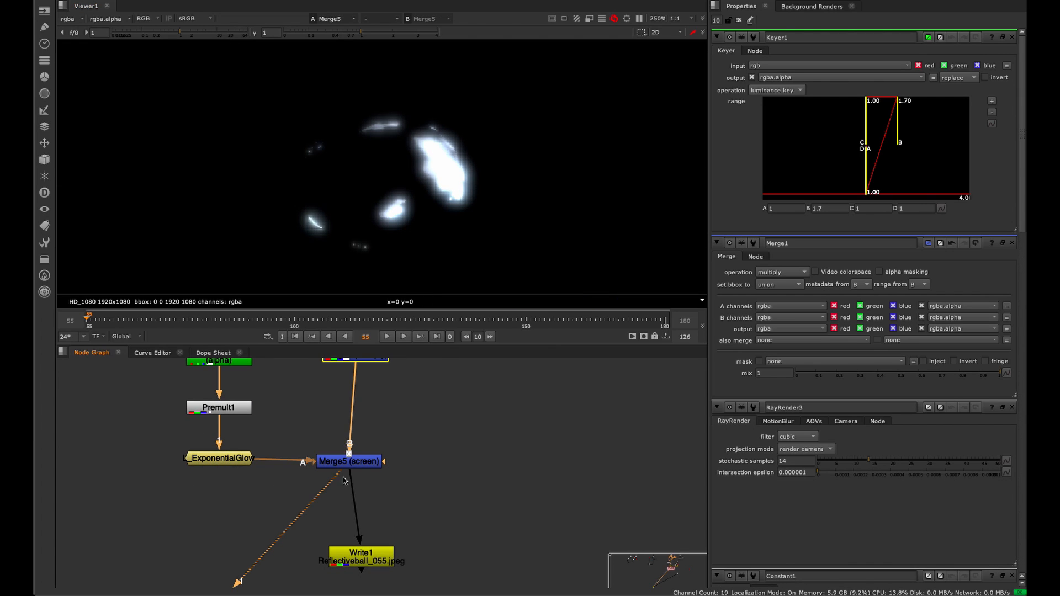
Toggle Merge5 off and on to compare the sphere with and without glow, and fit the whole frame.
click(348, 463)
key(d)
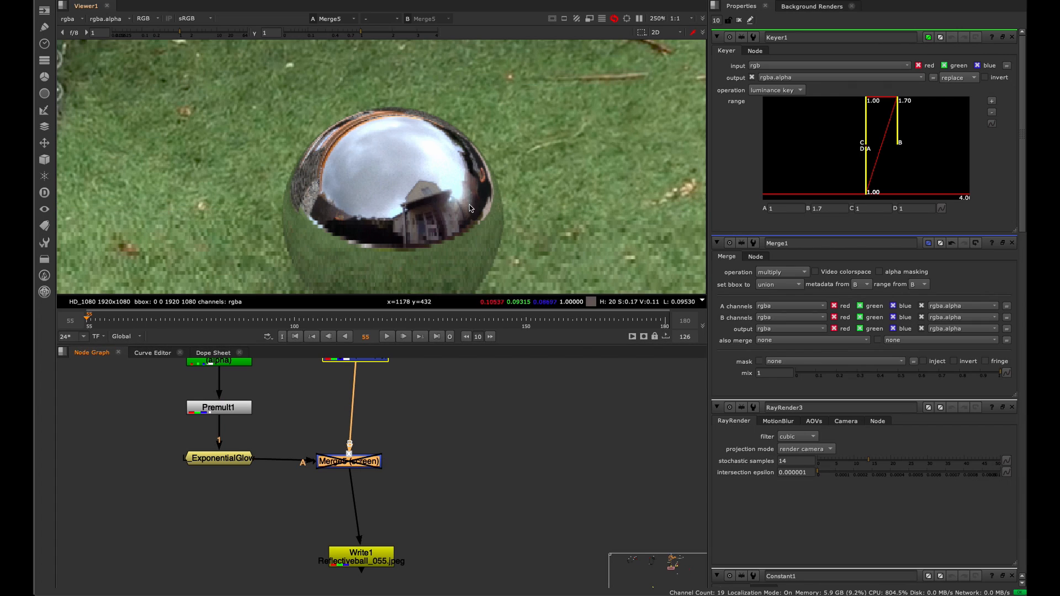
key(d)
key(d)
key(d)
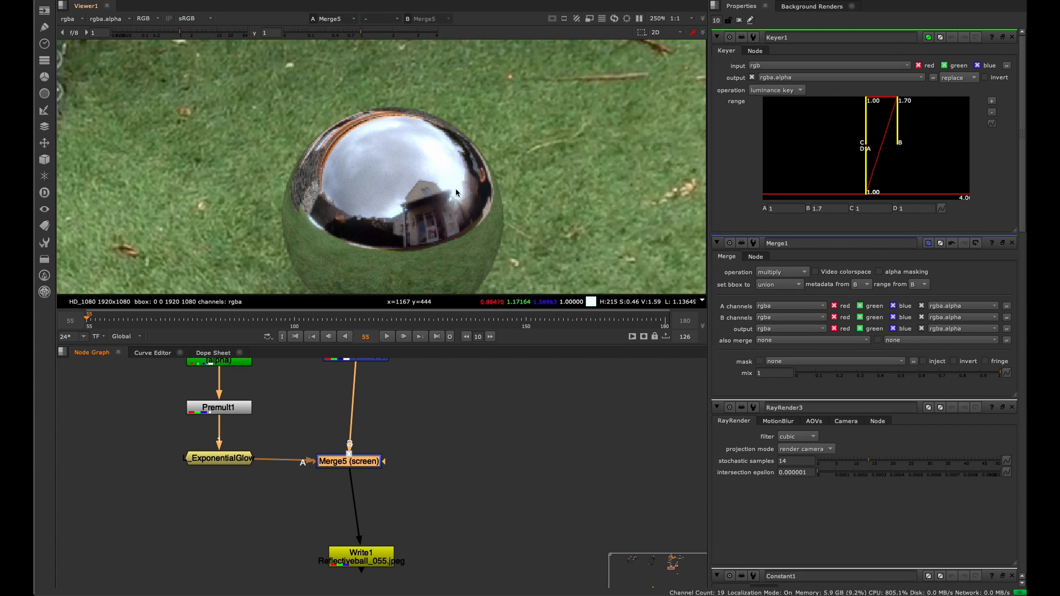
key(f)
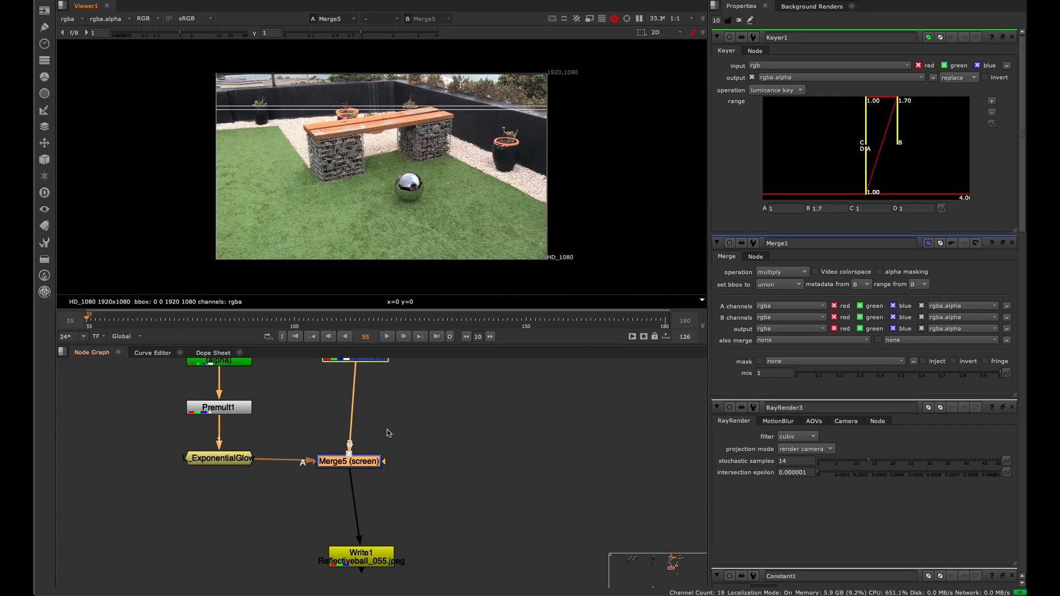
Examine the overall layout of the composite's node graph.
drag(359, 466, 365, 464)
click(427, 445)
middle_drag(349, 523, 296, 459)
scroll(285, 431, down, 4)
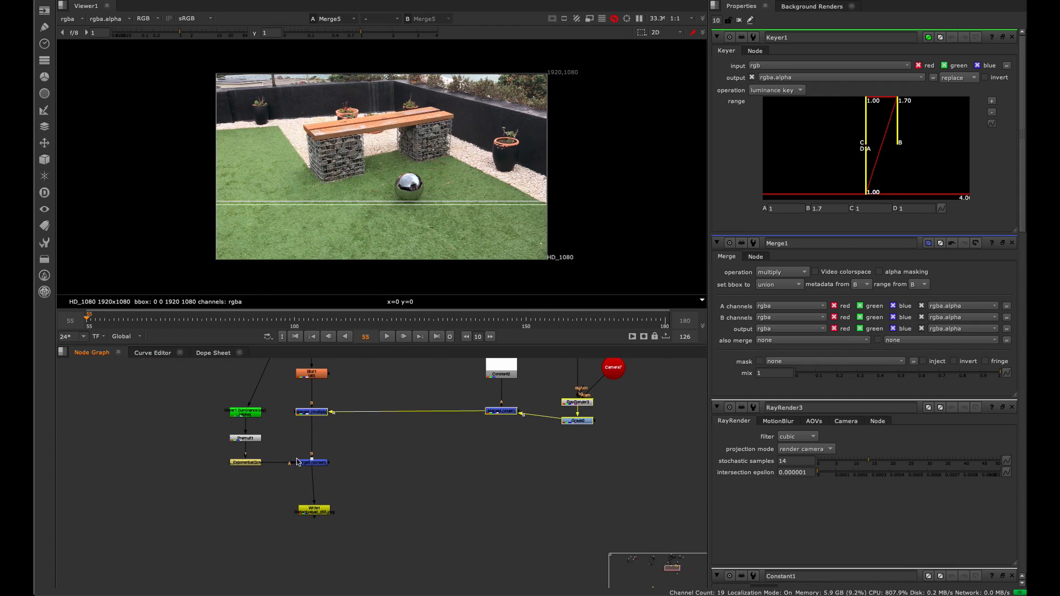
key(space)
key(space)
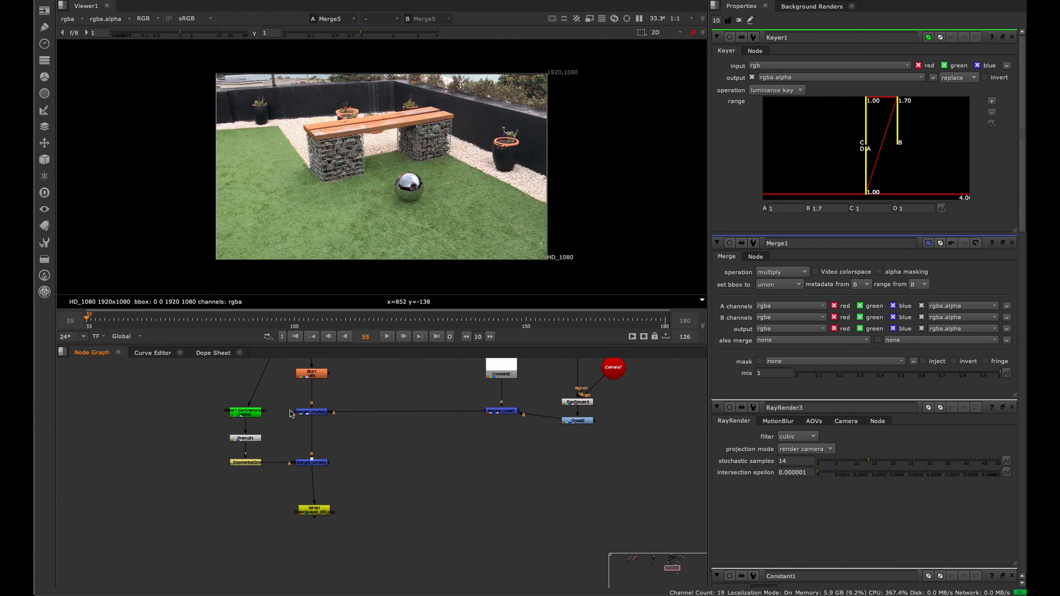
mouse_move(286, 362)
middle_down()
mouse_move(271, 497)
mouse_move(293, 551)
mouse_move(299, 463)
mouse_move(306, 496)
middle_up()
scroll(304, 508, down, 6)
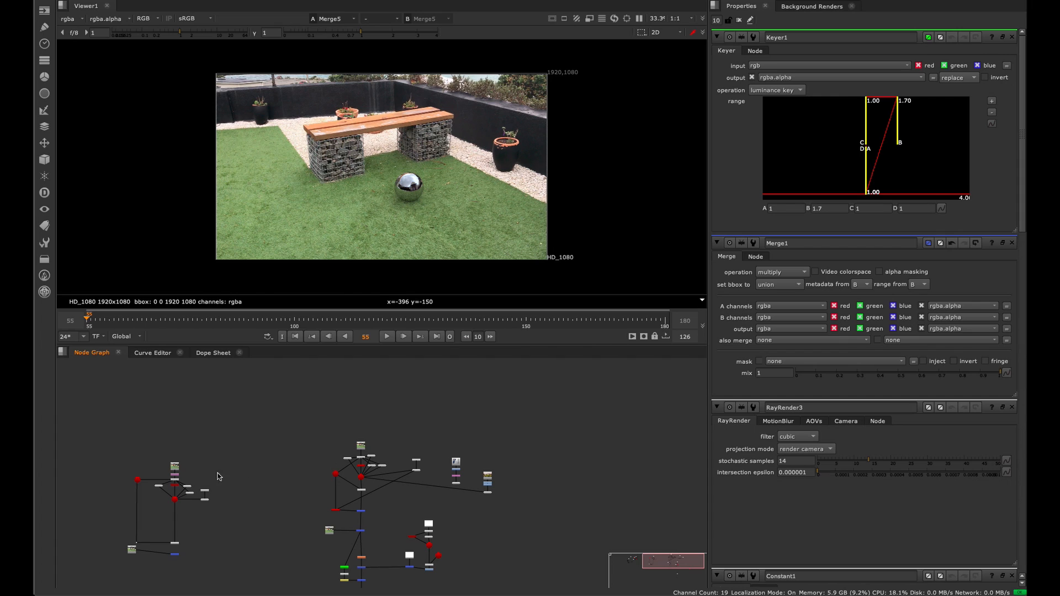
Locate the LensDistortion3 node below Read7 and open its settings.
scroll(218, 476, up, 5)
middle_drag(156, 461, 280, 430)
click(213, 443)
middle_drag(392, 445, 114, 447)
scroll(419, 402, up, 2)
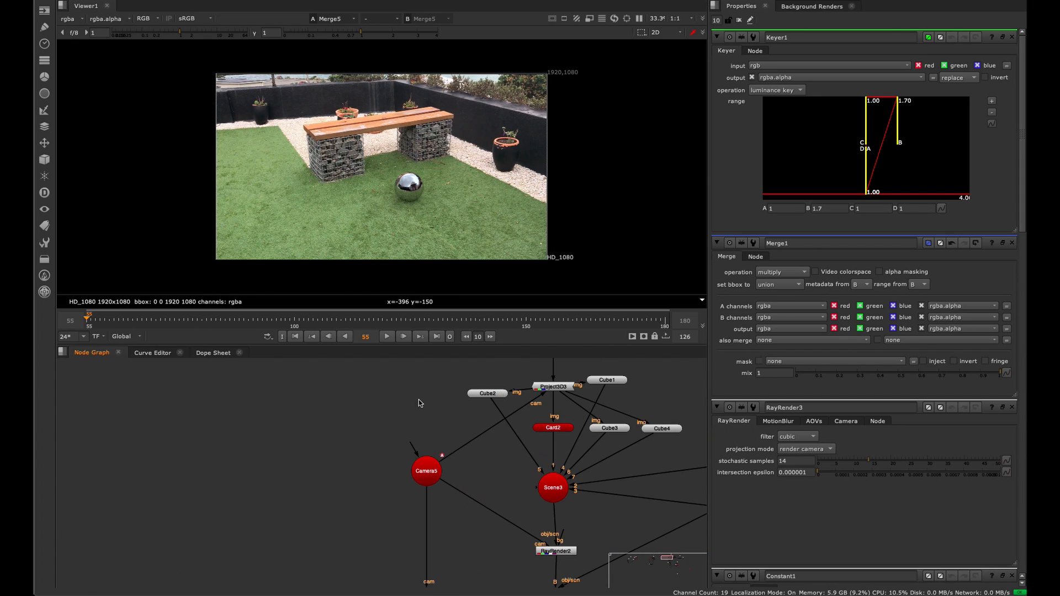
scroll(418, 403, down, 3)
scroll(348, 452, up, 4)
double_click(348, 452)
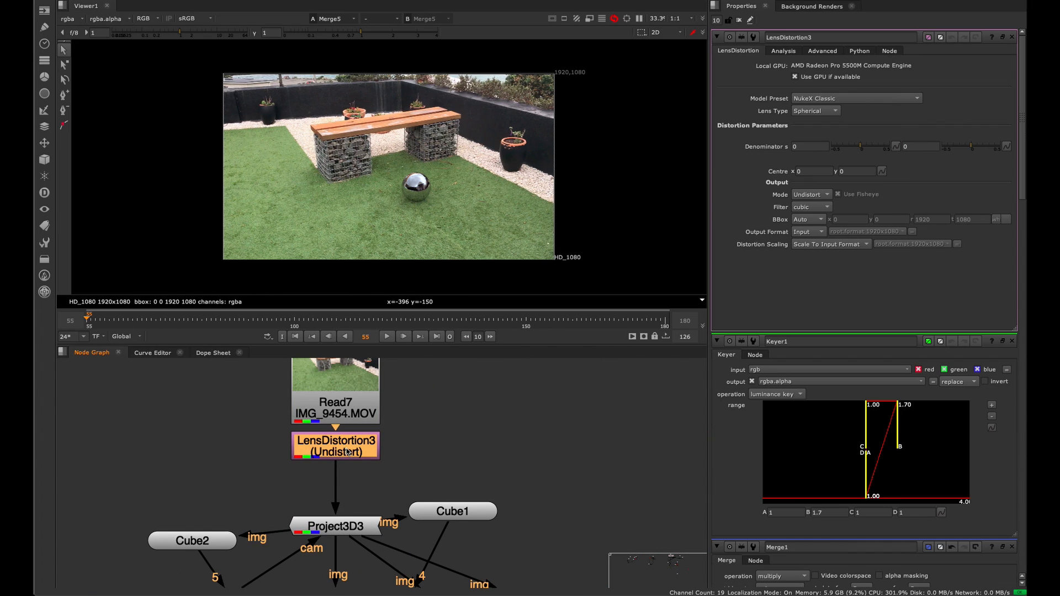
Insert a copy of the LensDistortion3 node directly after RayRender2.
middle_drag(326, 514, 313, 392)
scroll(317, 386, down, 2)
scroll(318, 387, down, 5)
middle_drag(301, 481, 303, 435)
scroll(303, 435, up, 5)
middle_drag(393, 506, 347, 467)
scroll(345, 459, up, 2)
middle_drag(338, 378, 329, 502)
click(322, 437)
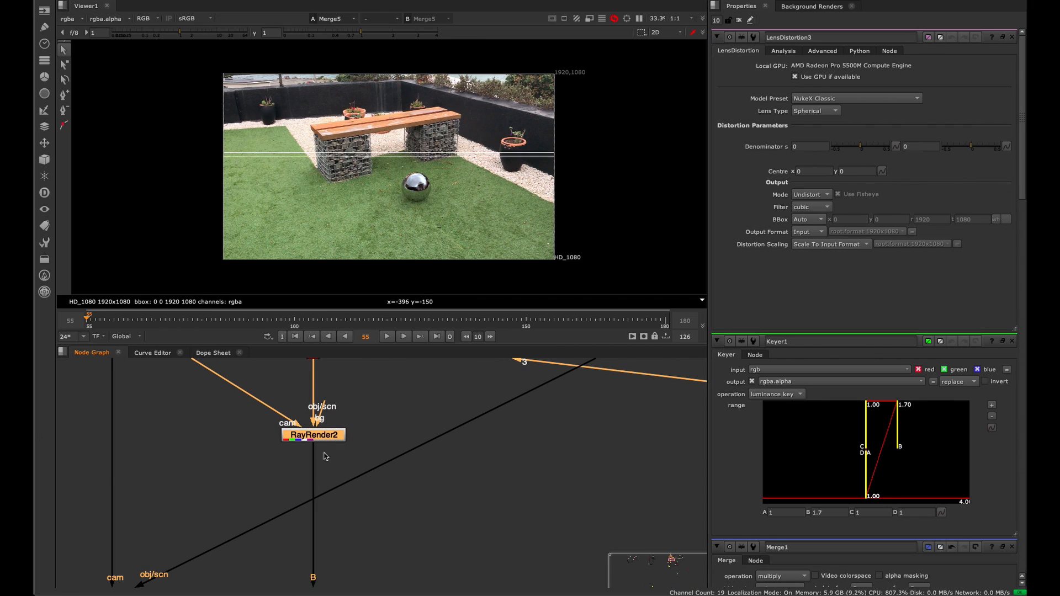
key(ctrl+v)
Set the output mode of the lens distortion node after RayRender2 to Redistort.
double_click(326, 459)
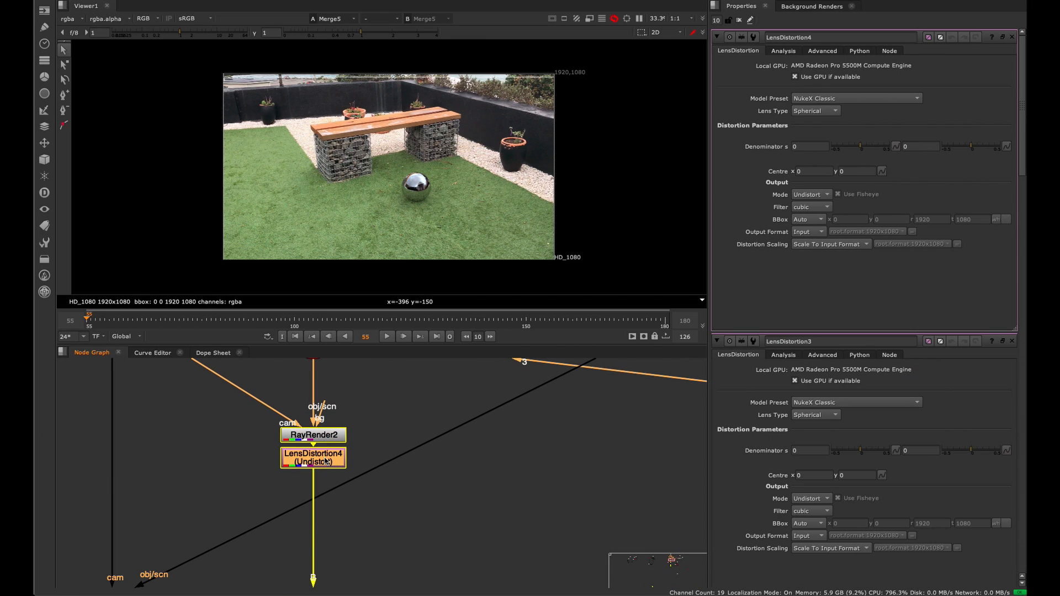
click(811, 194)
click(815, 202)
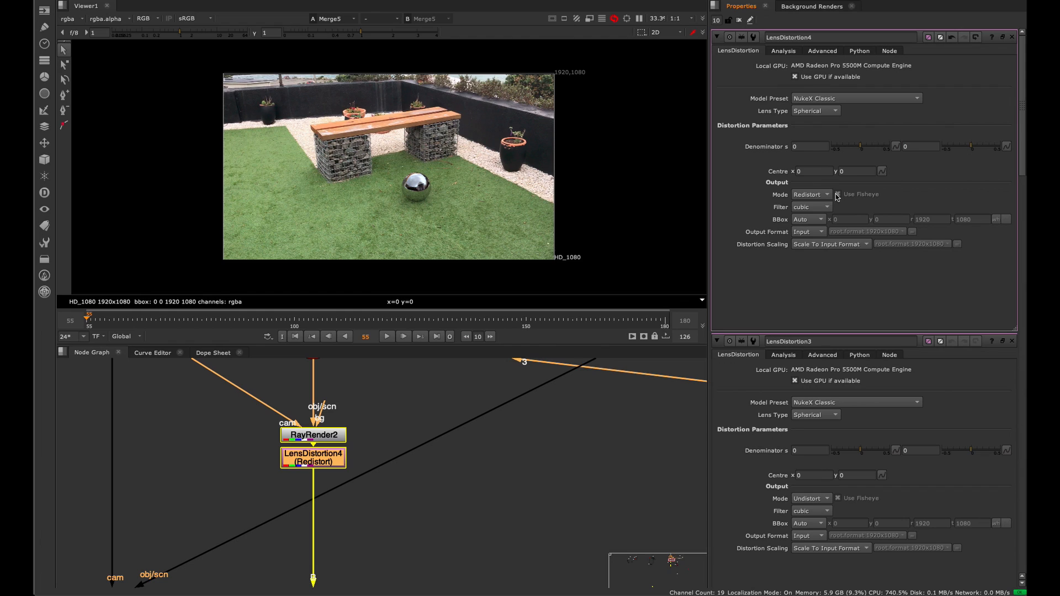
Close all open node property panels.
click(1012, 37)
click(1012, 37)
click(1012, 37)
click(1012, 37)
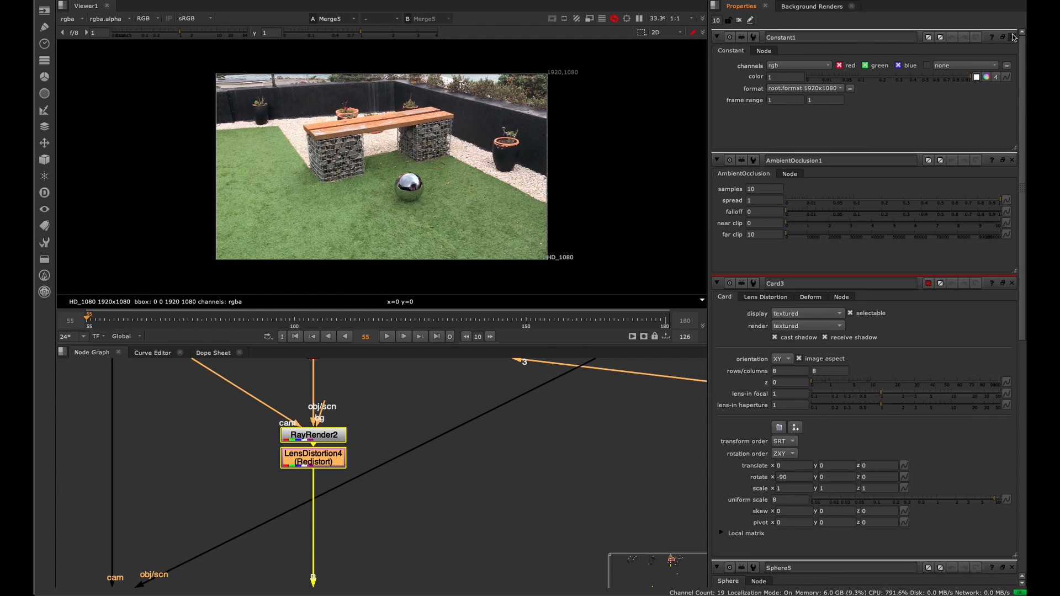
click(1012, 37)
click(1012, 37)
click(1012, 37)
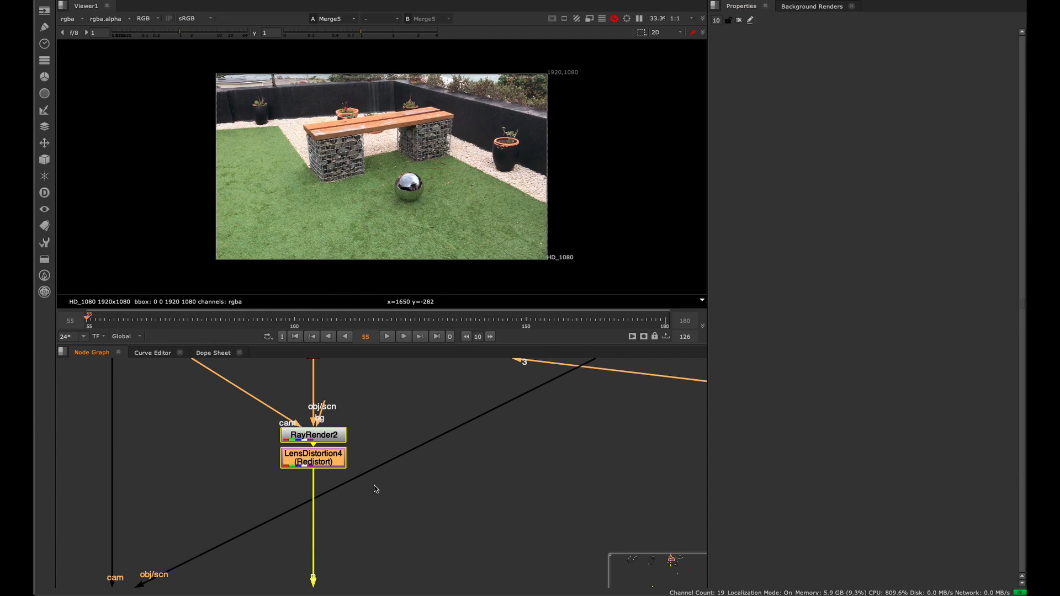
Deselect the nodes and inspect the reflective sphere in the final Merge5 composite.
drag(412, 483, 227, 574)
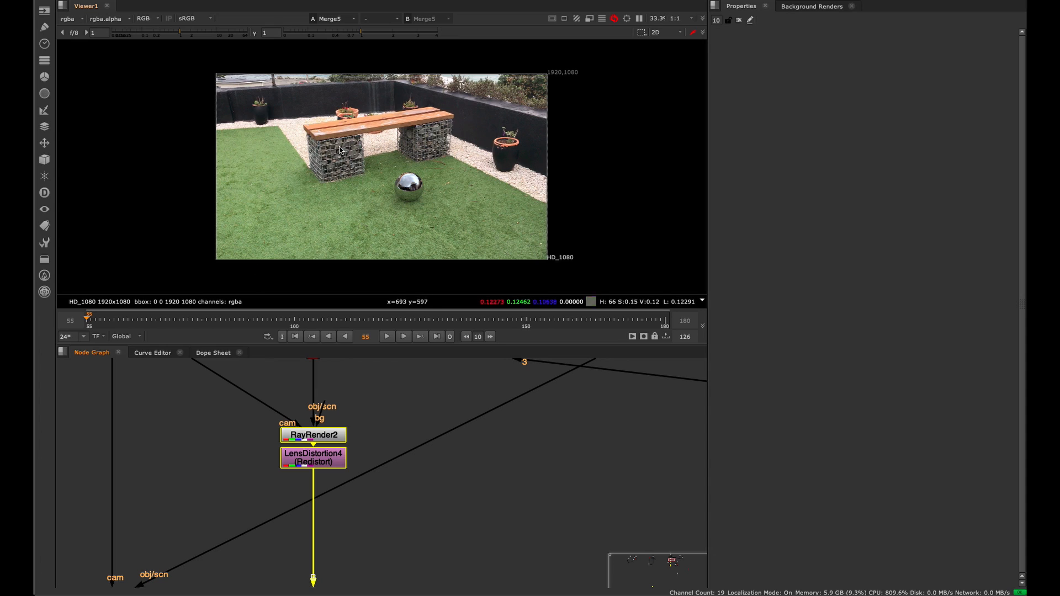
scroll(487, 214, up, 5)
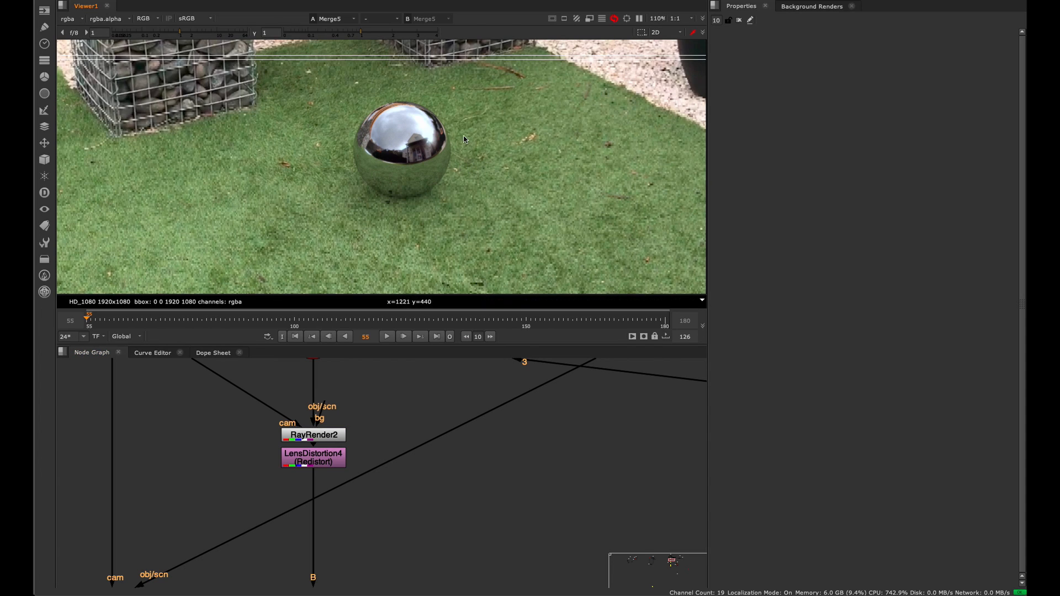
scroll(451, 160, down, 5)
scroll(452, 160, up, 2)
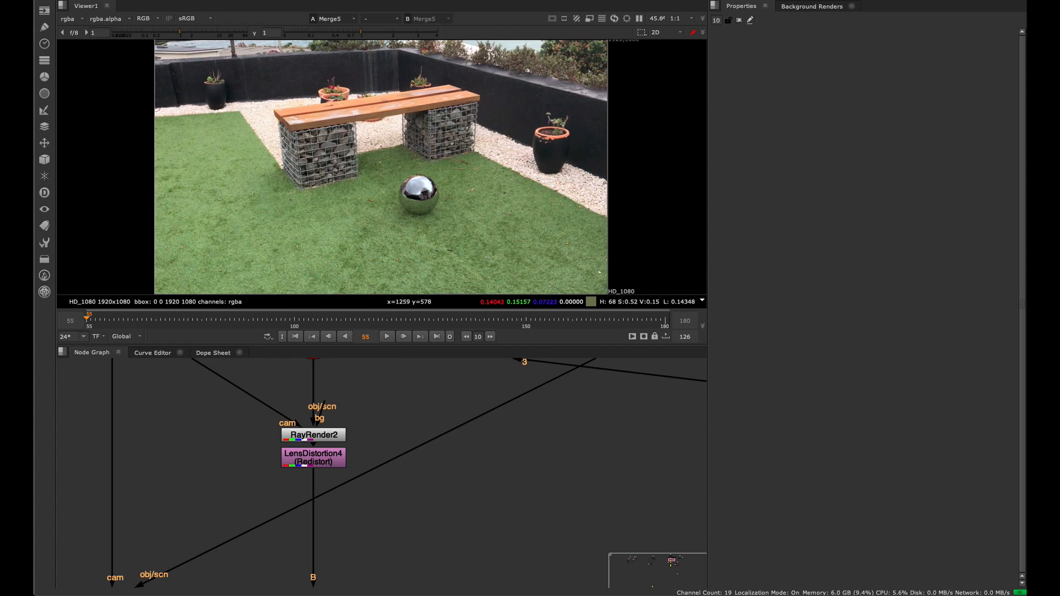
Switch to Safari and view the full address of the Compositing Academy page on Gumroad.
drag(1059, 11, 785, 30)
click(648, 62)
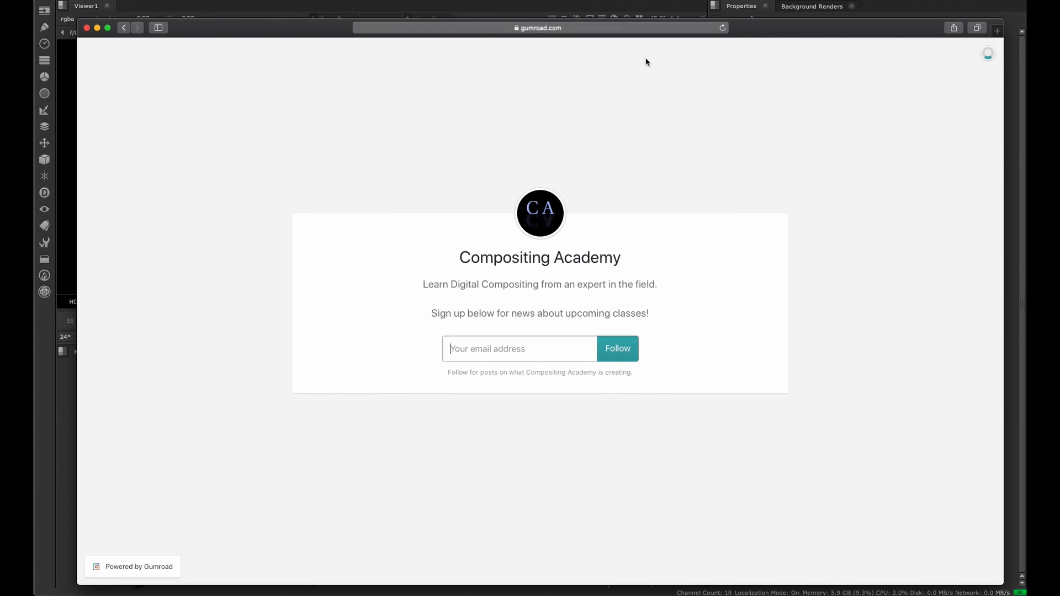
click(560, 31)
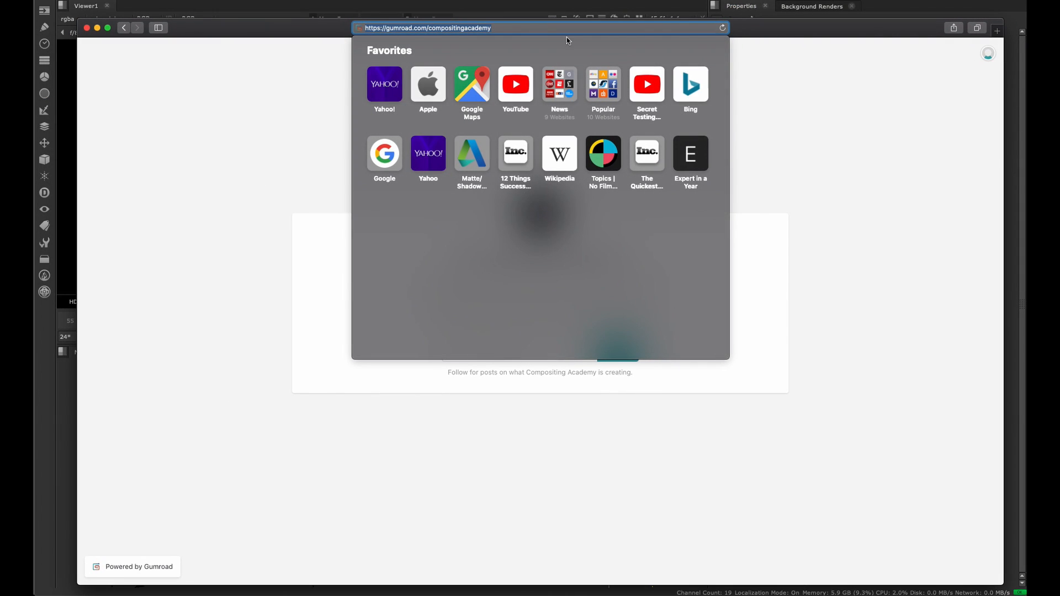
click(781, 147)
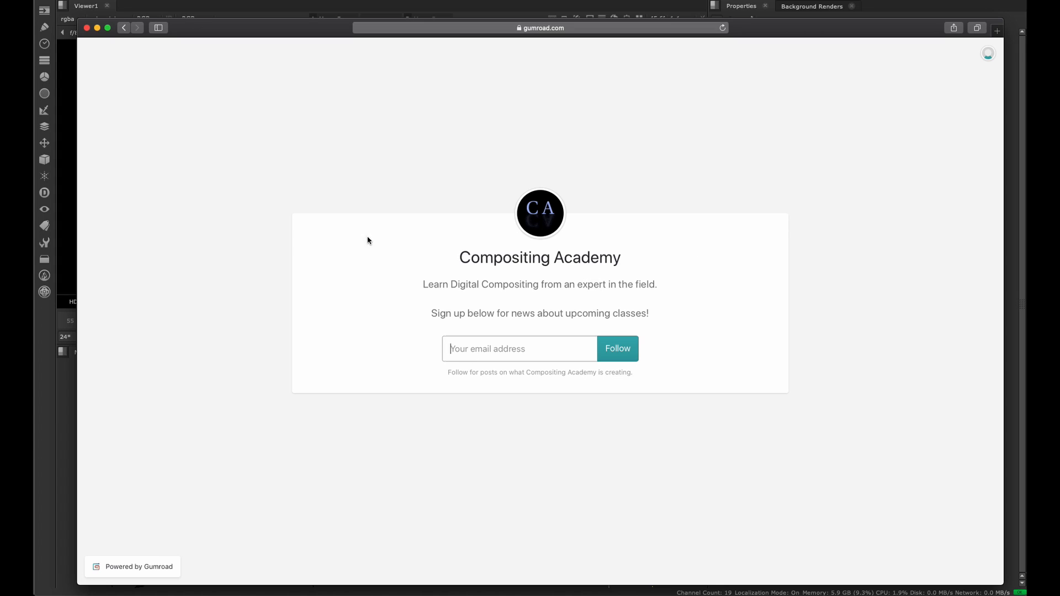